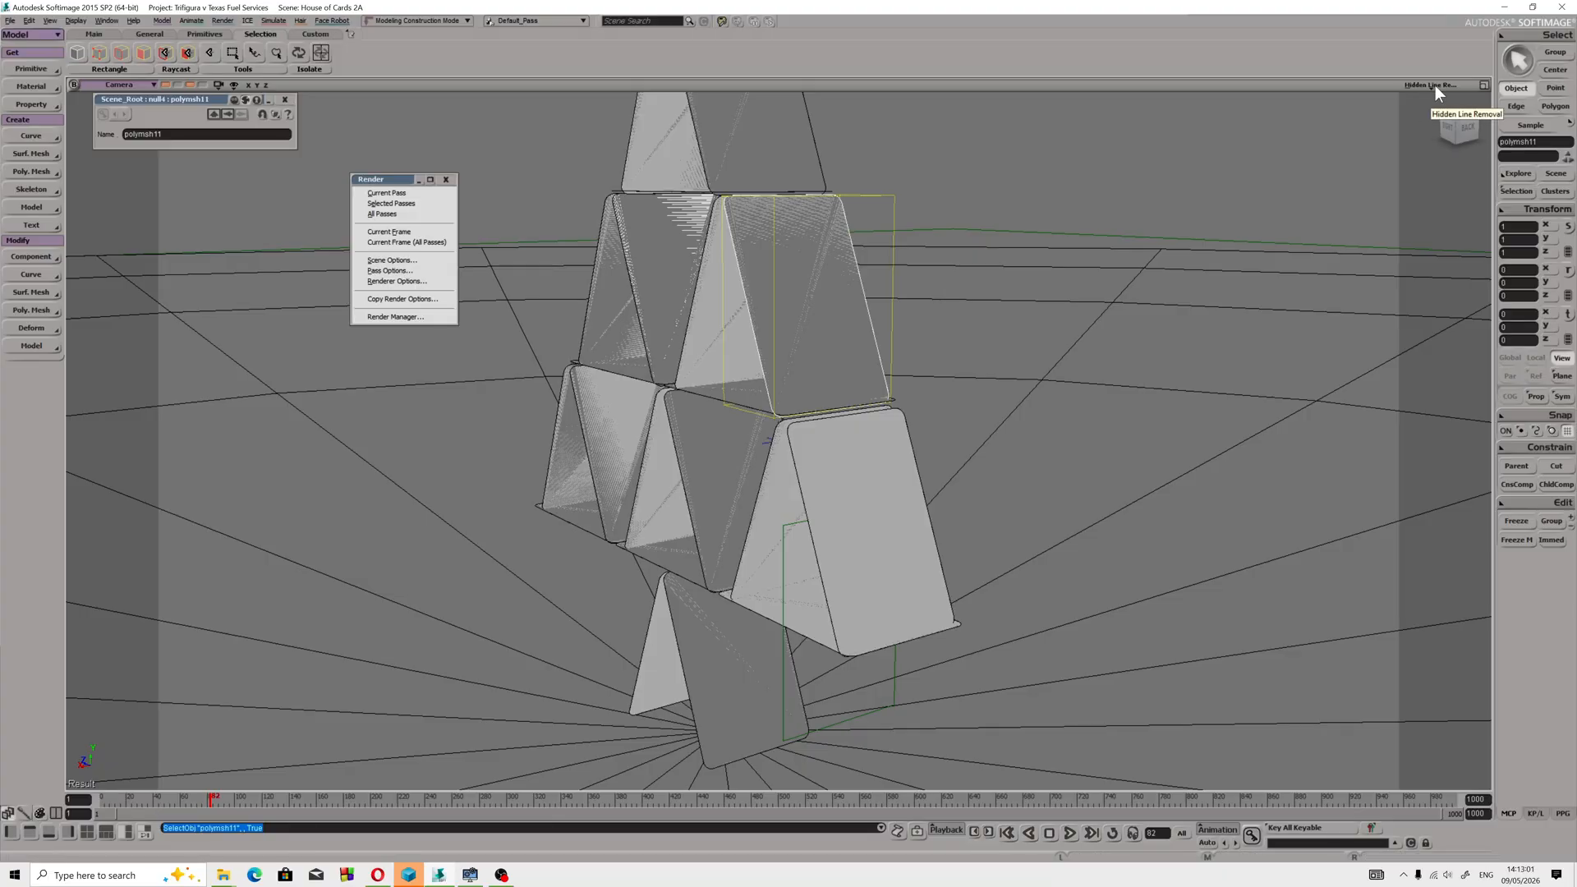
Switch the camera view of the house of cards to the OpenGL realtime shader display.
{"action": "left_click", "coordinate": [1436, 86]}
{"action": "mouse_move", "coordinate": [1413, 320]}
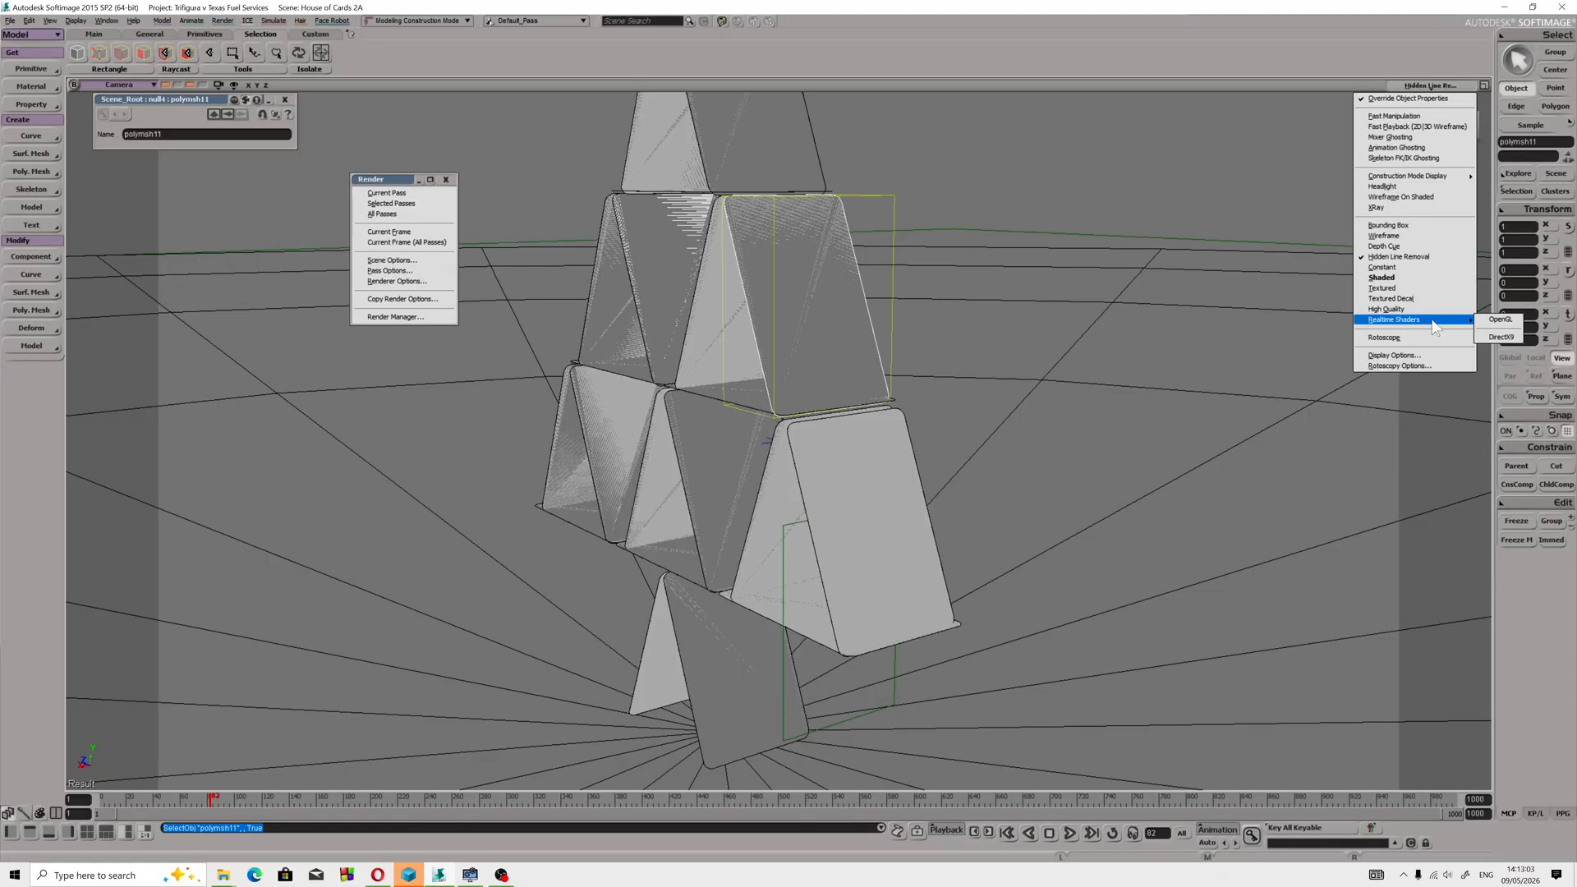
{"action": "left_click", "coordinate": [1501, 320]}
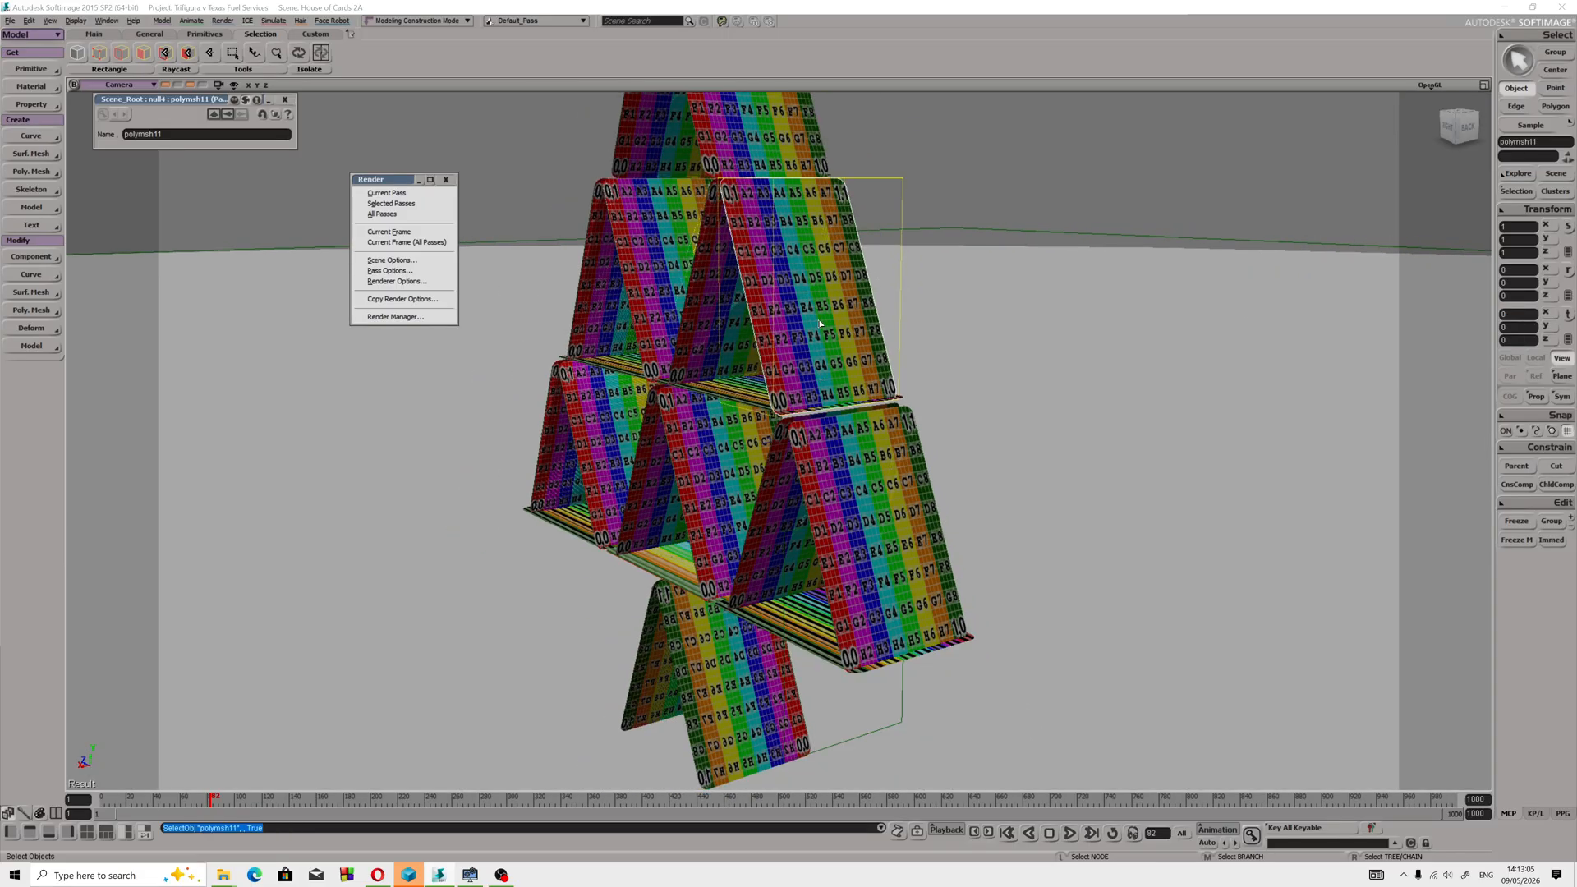
Examine the texture mapping on the house of cards from several sides.
{"action": "right_click_drag", "start_coordinate": [715, 457], "coordinate": [784, 483]}
{"action": "scroll", "coordinate": [784, 483], "scroll_direction": "down", "scroll_amount": 4}
{"action": "left_click_drag", "start_coordinate": [784, 483], "coordinate": [871, 424]}
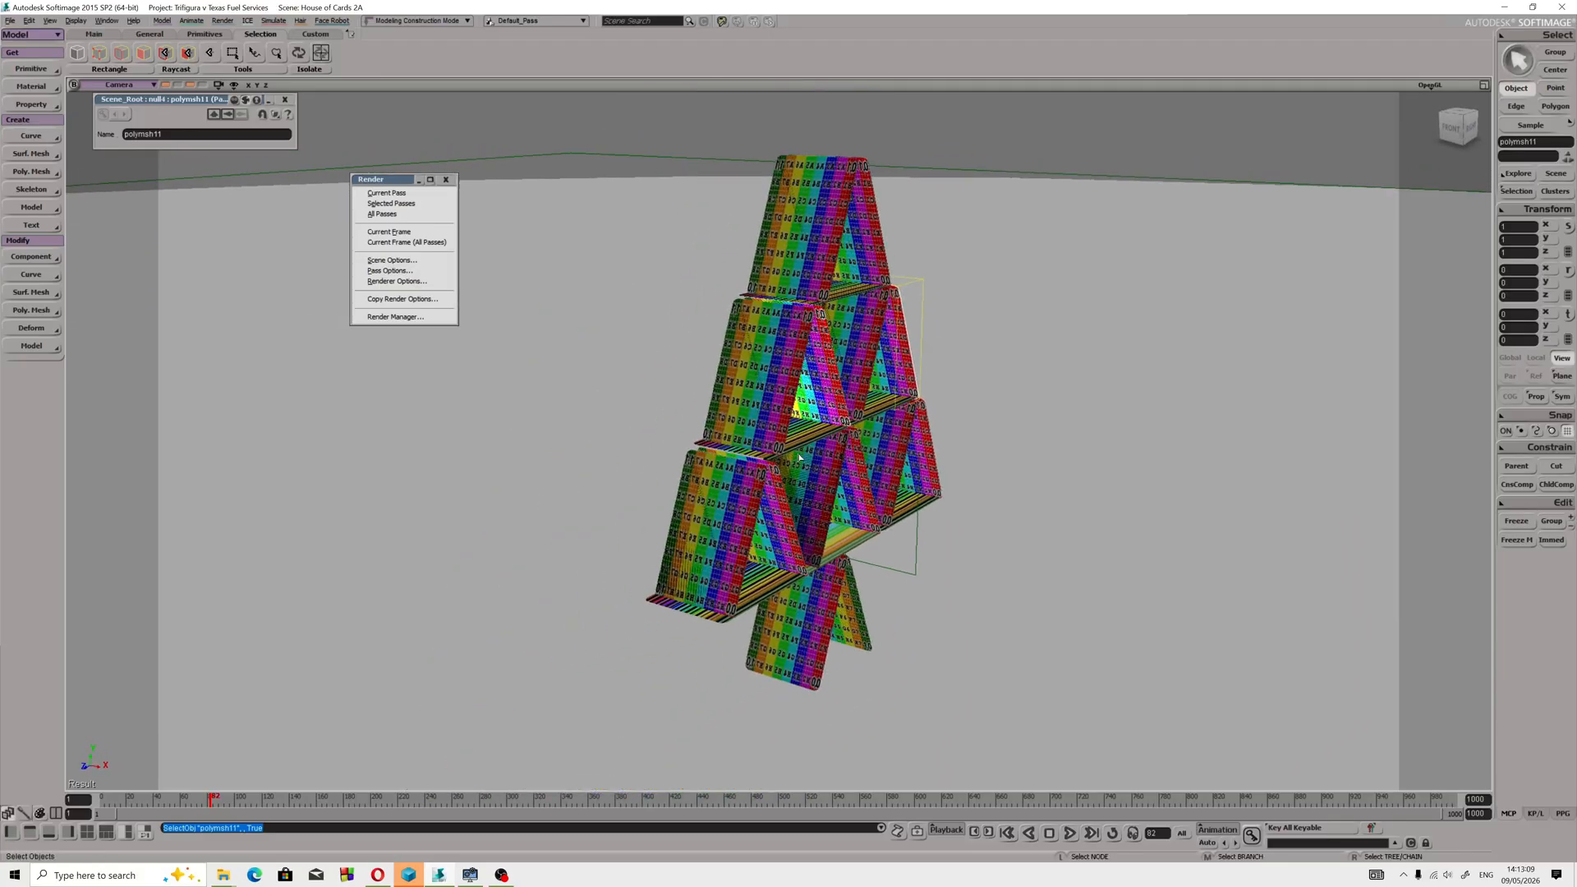
{"action": "mouse_move", "coordinate": [871, 424]}
{"action": "right_mouse_down"}
{"action": "mouse_move", "coordinate": [915, 392]}
{"action": "mouse_move", "coordinate": [870, 431]}
{"action": "right_mouse_up"}
{"action": "scroll", "coordinate": [871, 431], "scroll_direction": "up", "scroll_amount": 4}
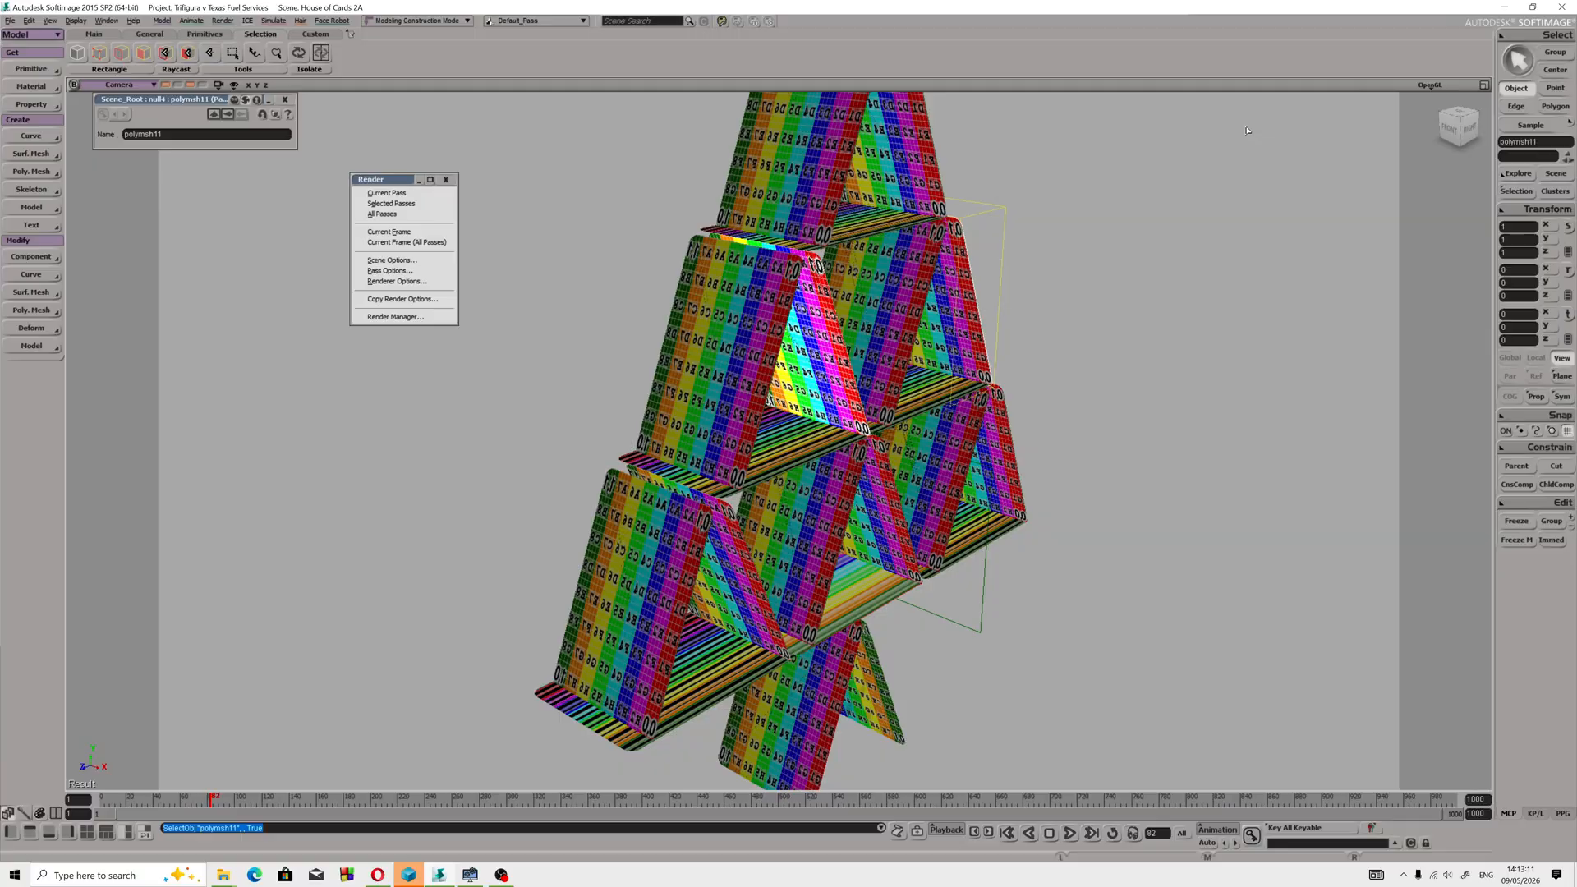
{"action": "scroll", "coordinate": [891, 369], "scroll_direction": "up", "scroll_amount": 3}
{"action": "scroll", "coordinate": [892, 370], "scroll_direction": "down", "scroll_amount": 3}
{"action": "left_click_drag", "start_coordinate": [901, 372], "coordinate": [821, 296]}
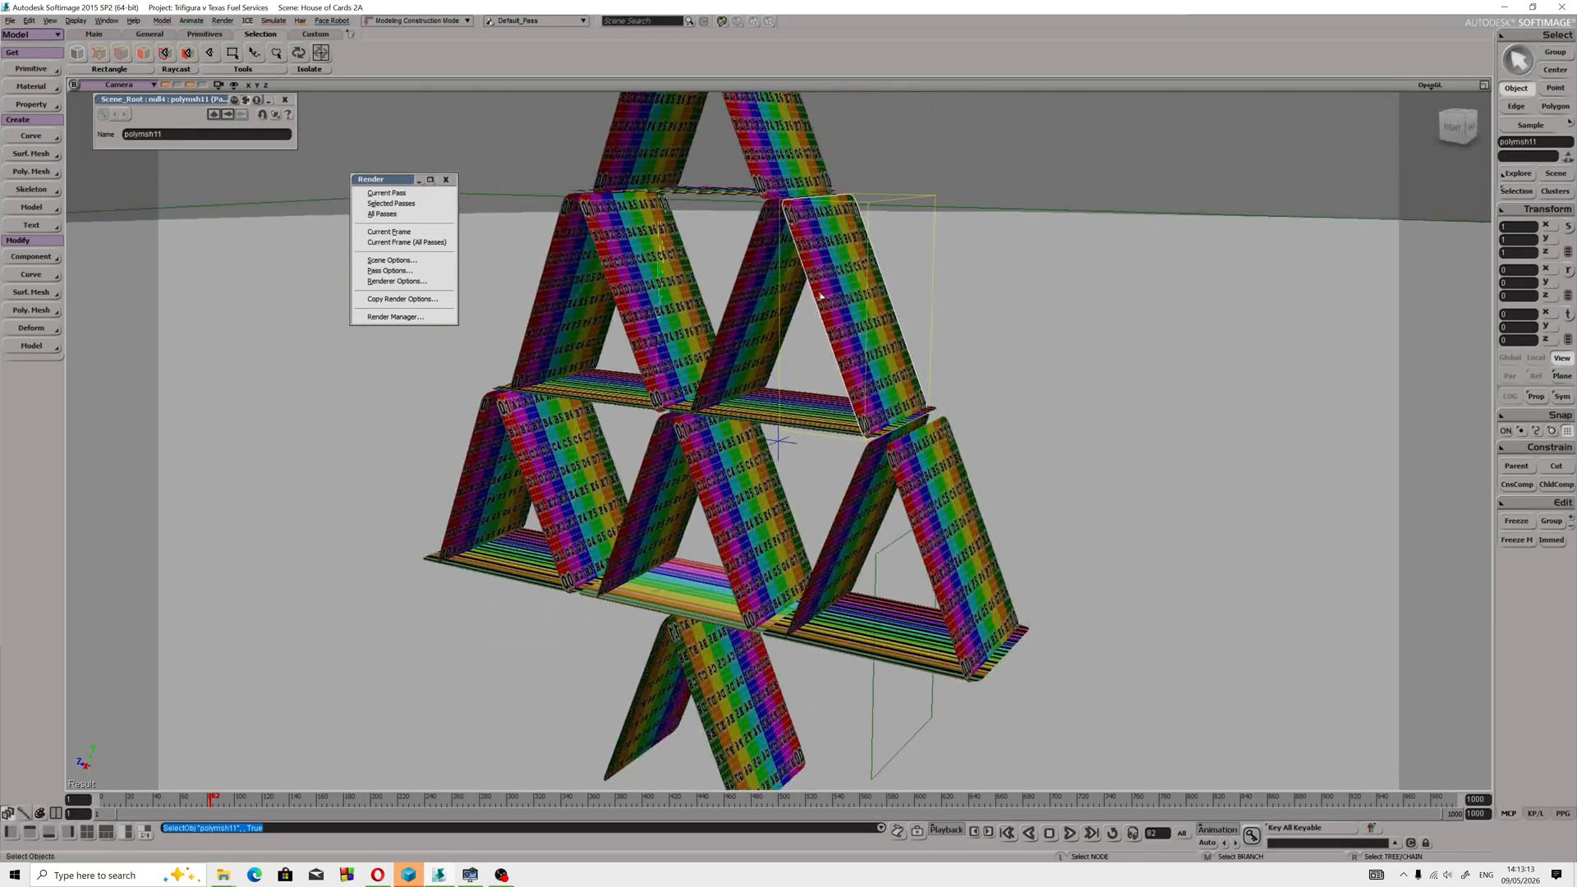
Turn on Wireframe On Shaded for the camera view.
{"action": "left_click", "coordinate": [1429, 86]}
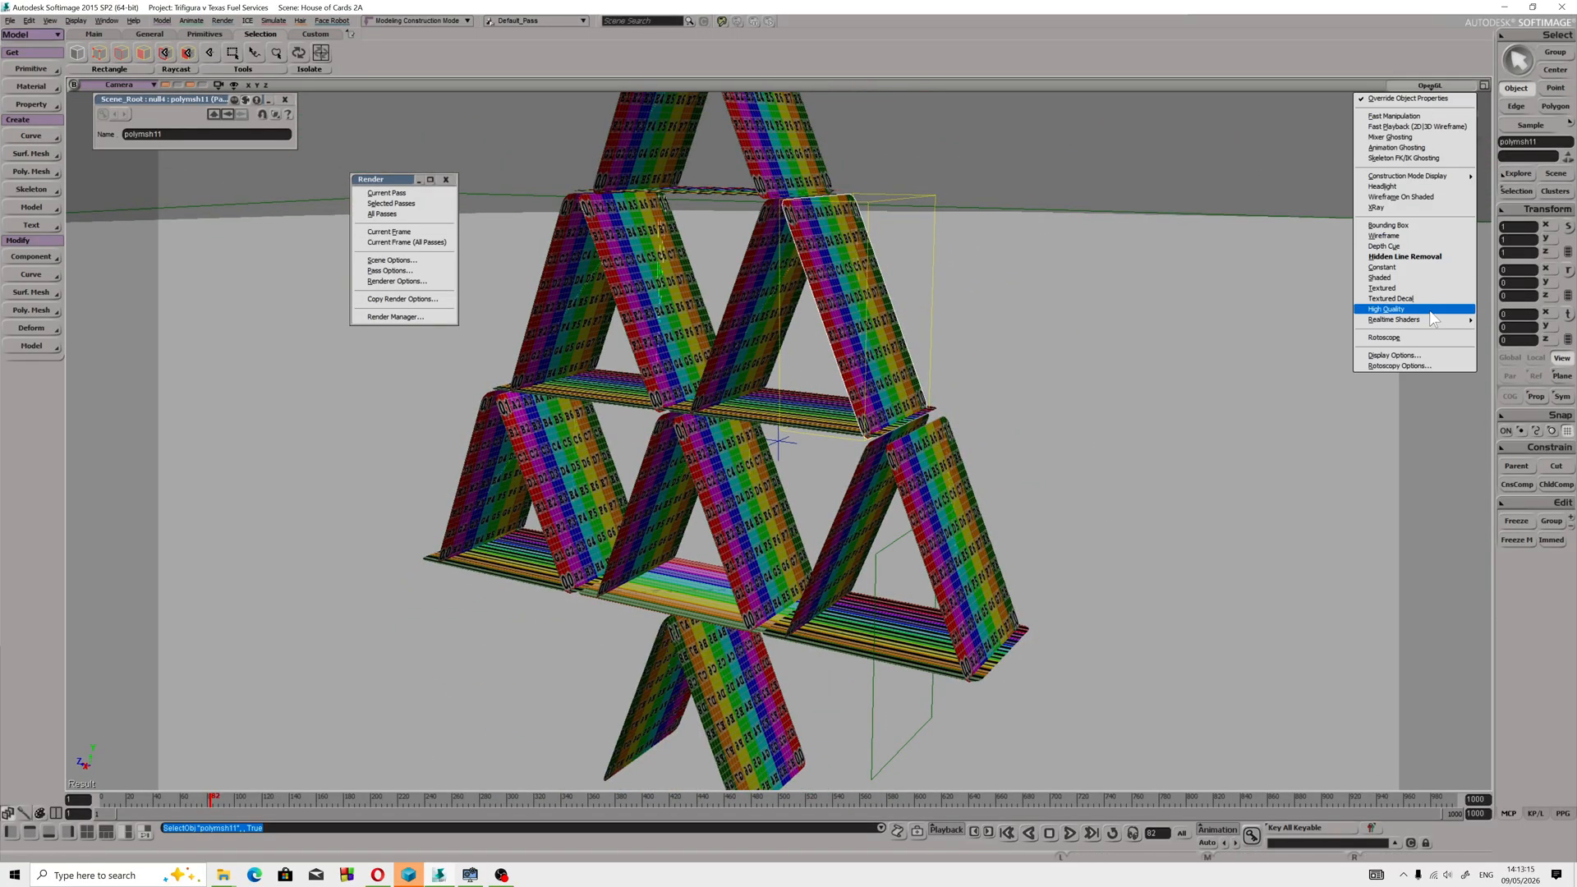
{"action": "left_click", "coordinate": [1444, 205]}
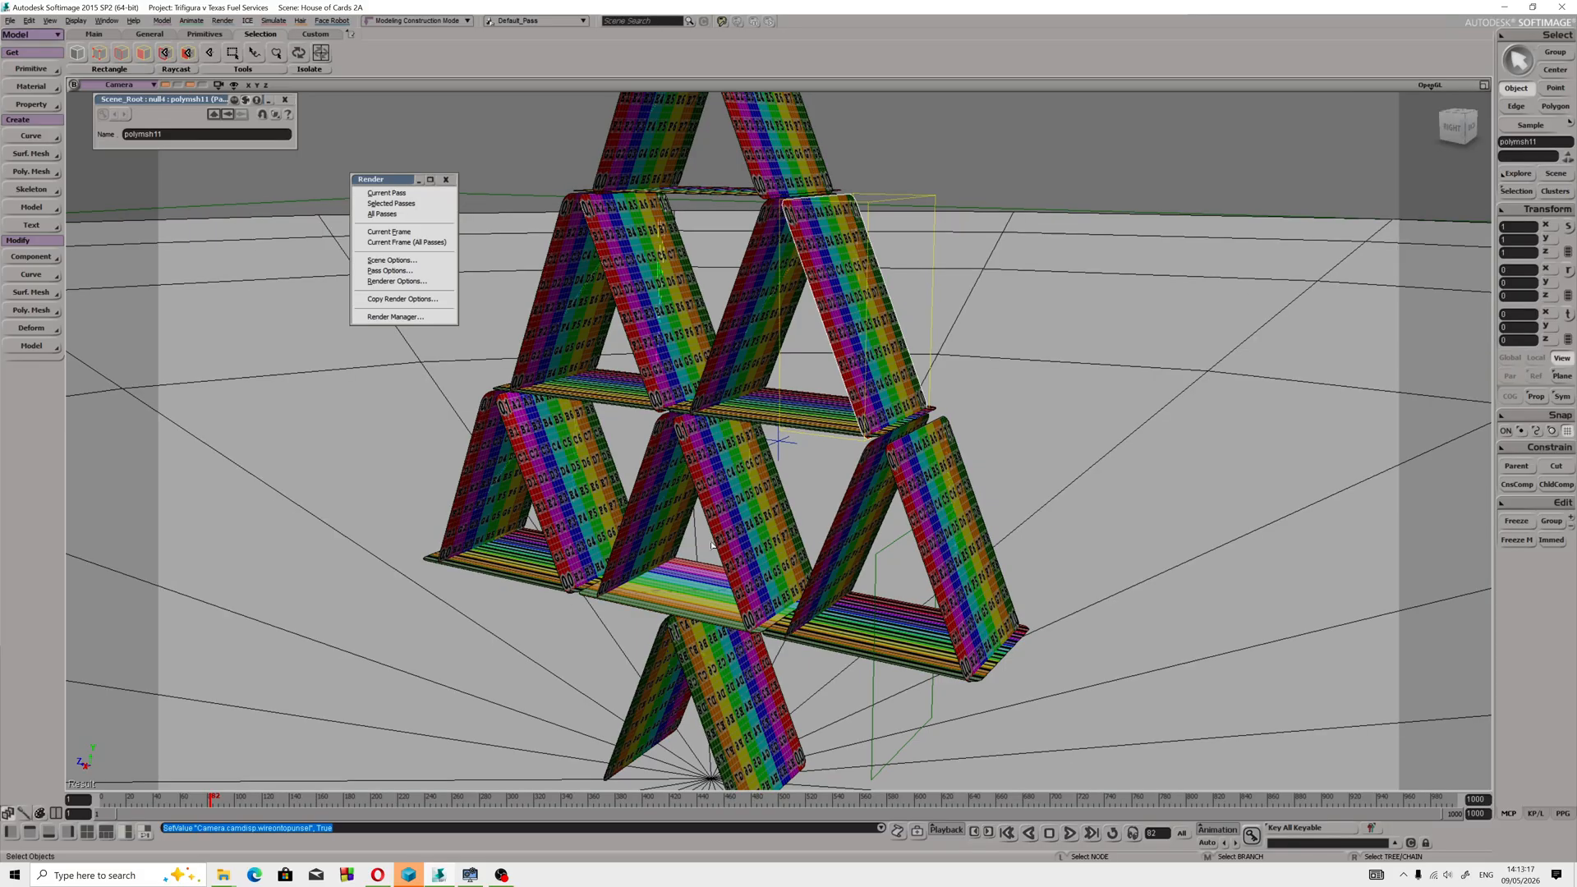
{"action": "left_click", "coordinate": [501, 875]}
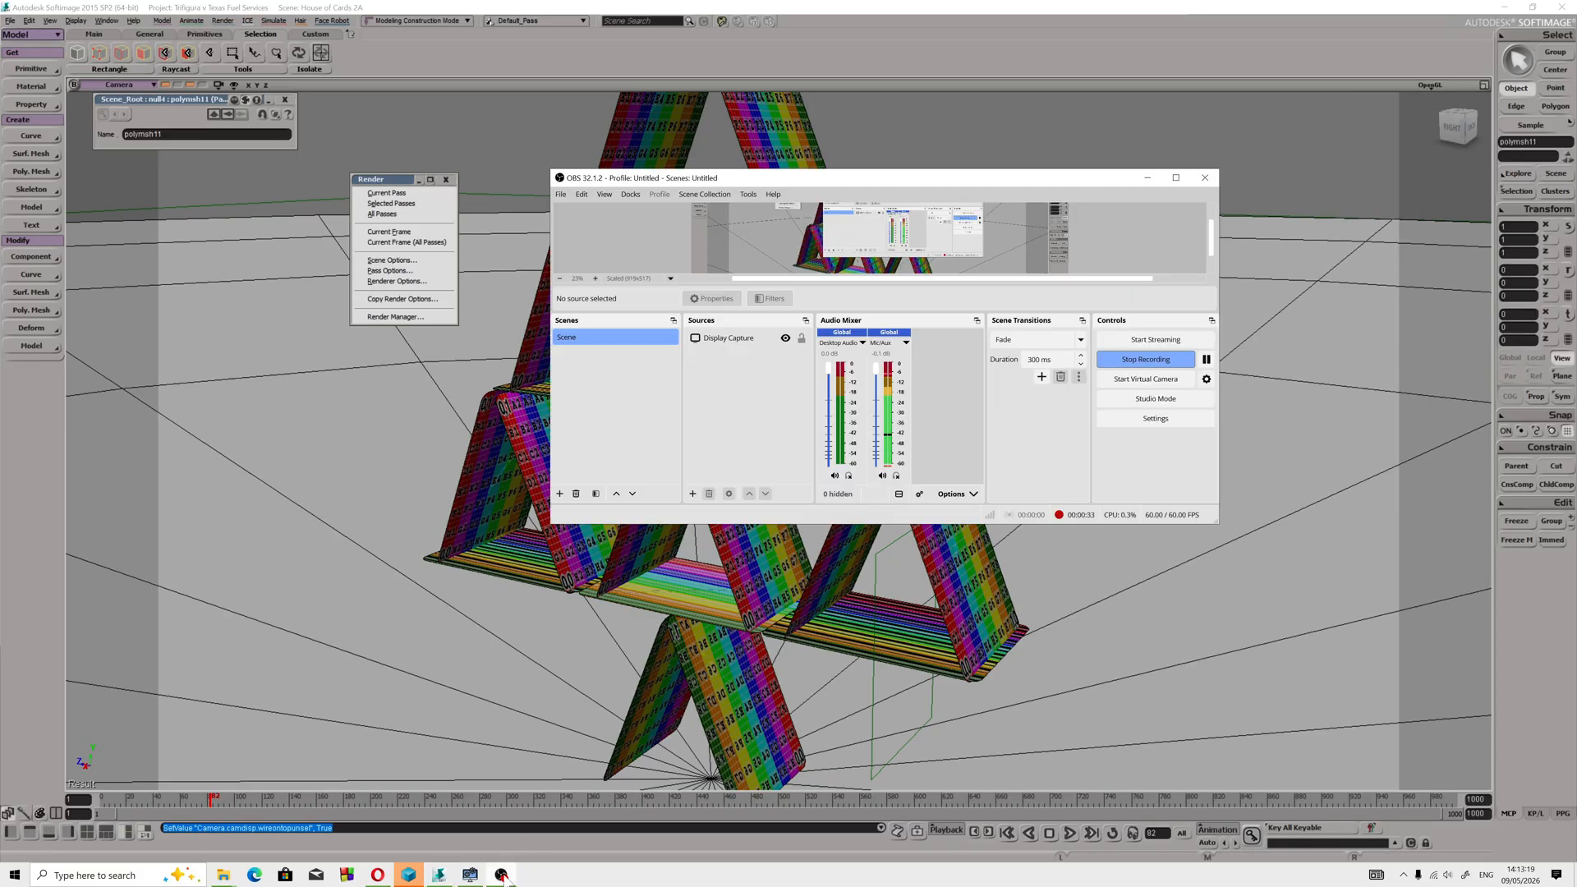
{"action": "left_click", "coordinate": [503, 877]}
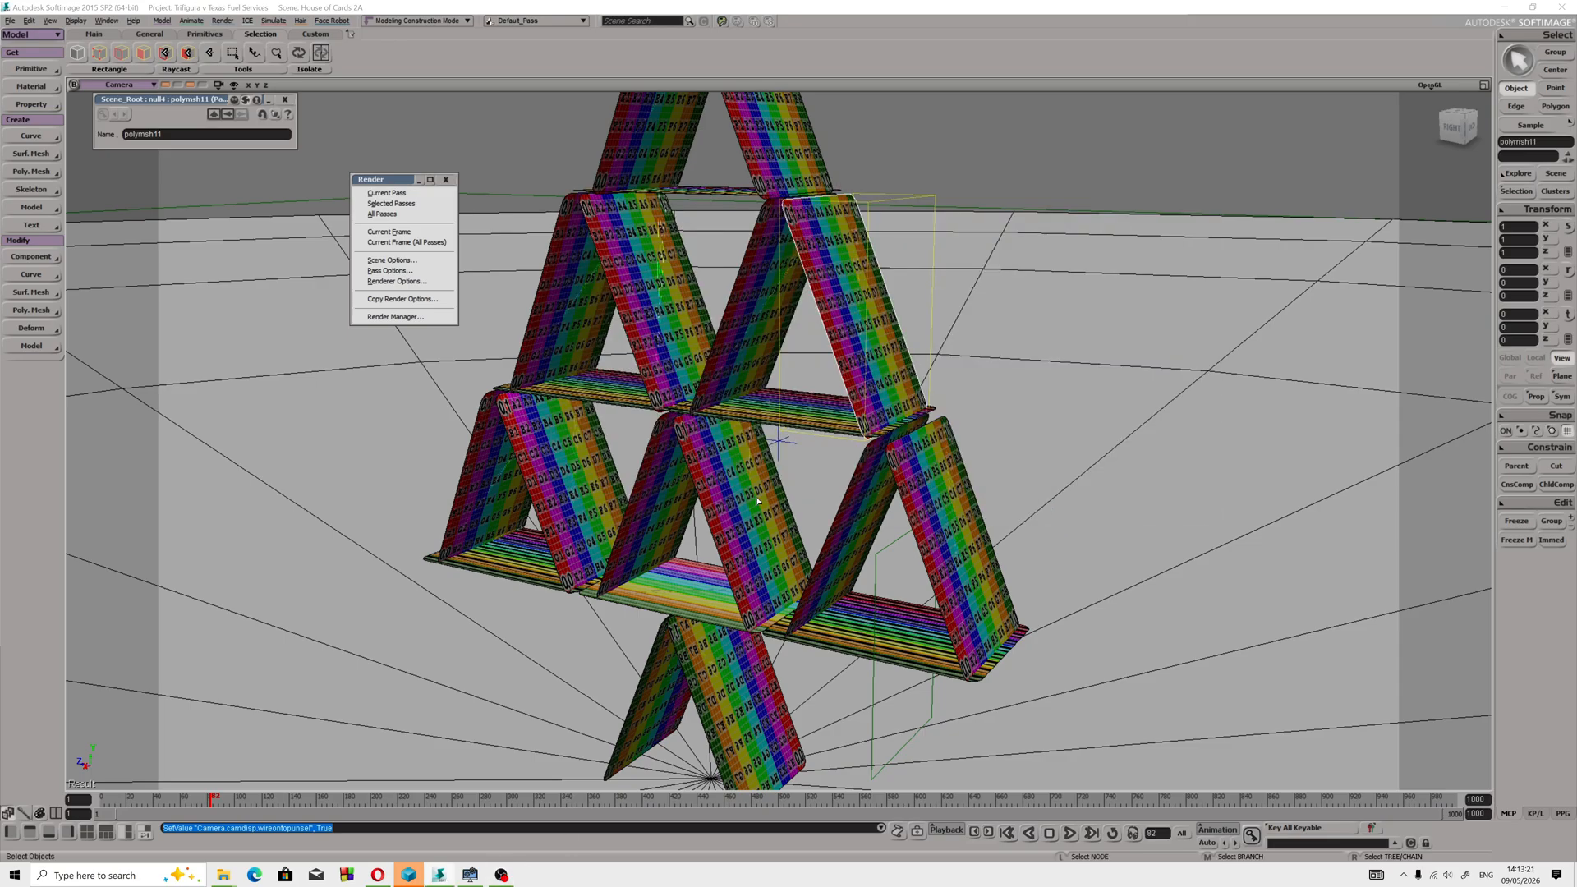
Select the middle-tier card polymsh14 and inspect its texture from the opposite side of the structure.
{"action": "left_click", "coordinate": [844, 366]}
{"action": "left_click", "coordinate": [668, 256]}
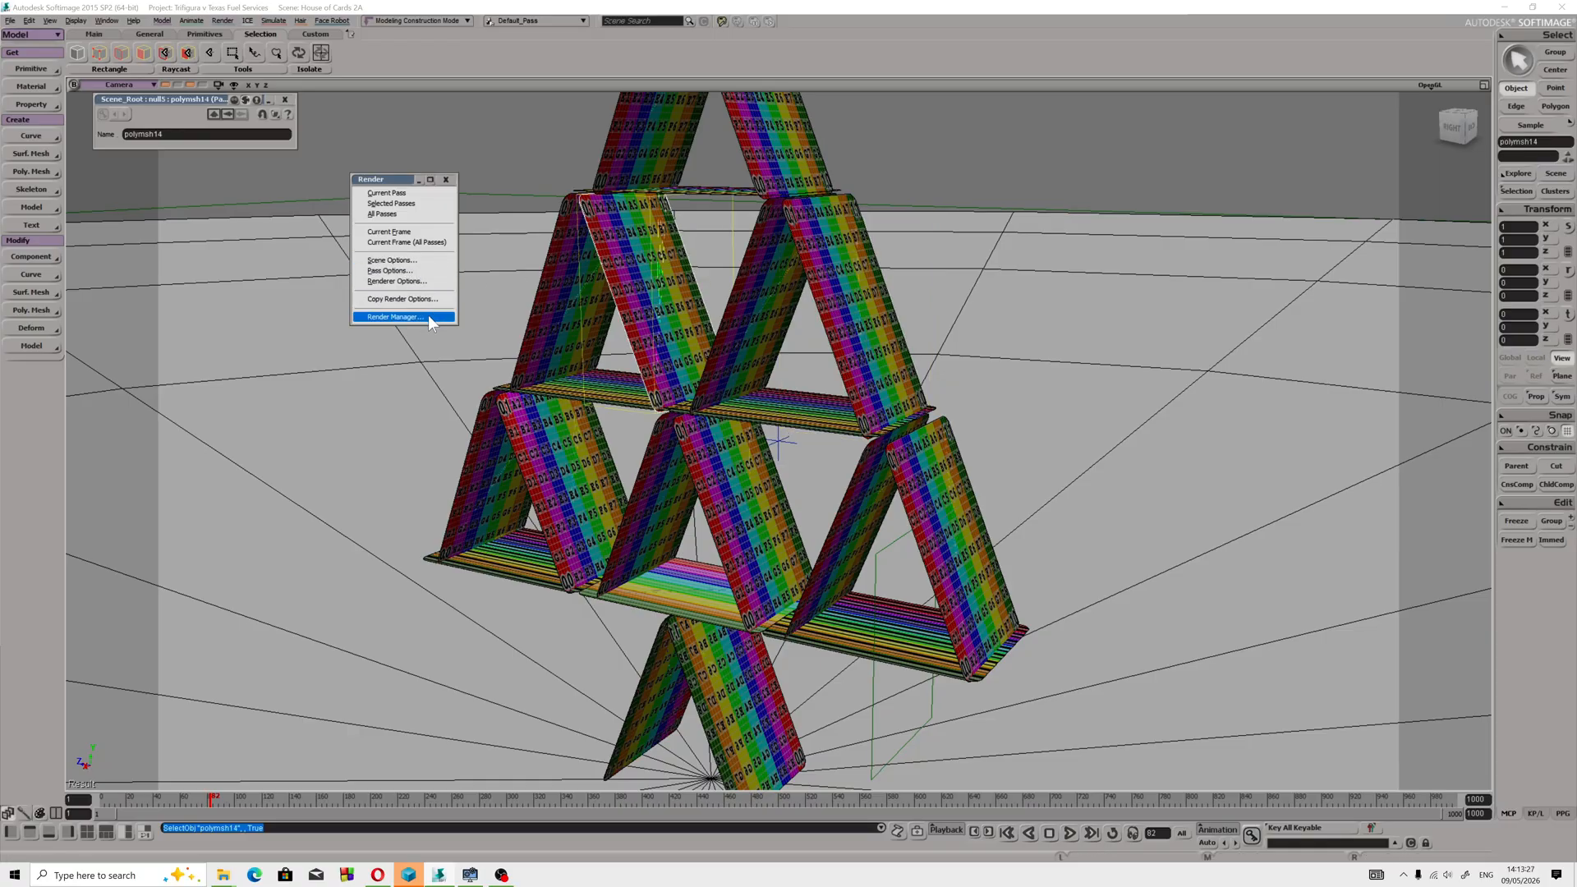
{"action": "scroll", "coordinate": [641, 282], "scroll_direction": "down", "scroll_amount": 5}
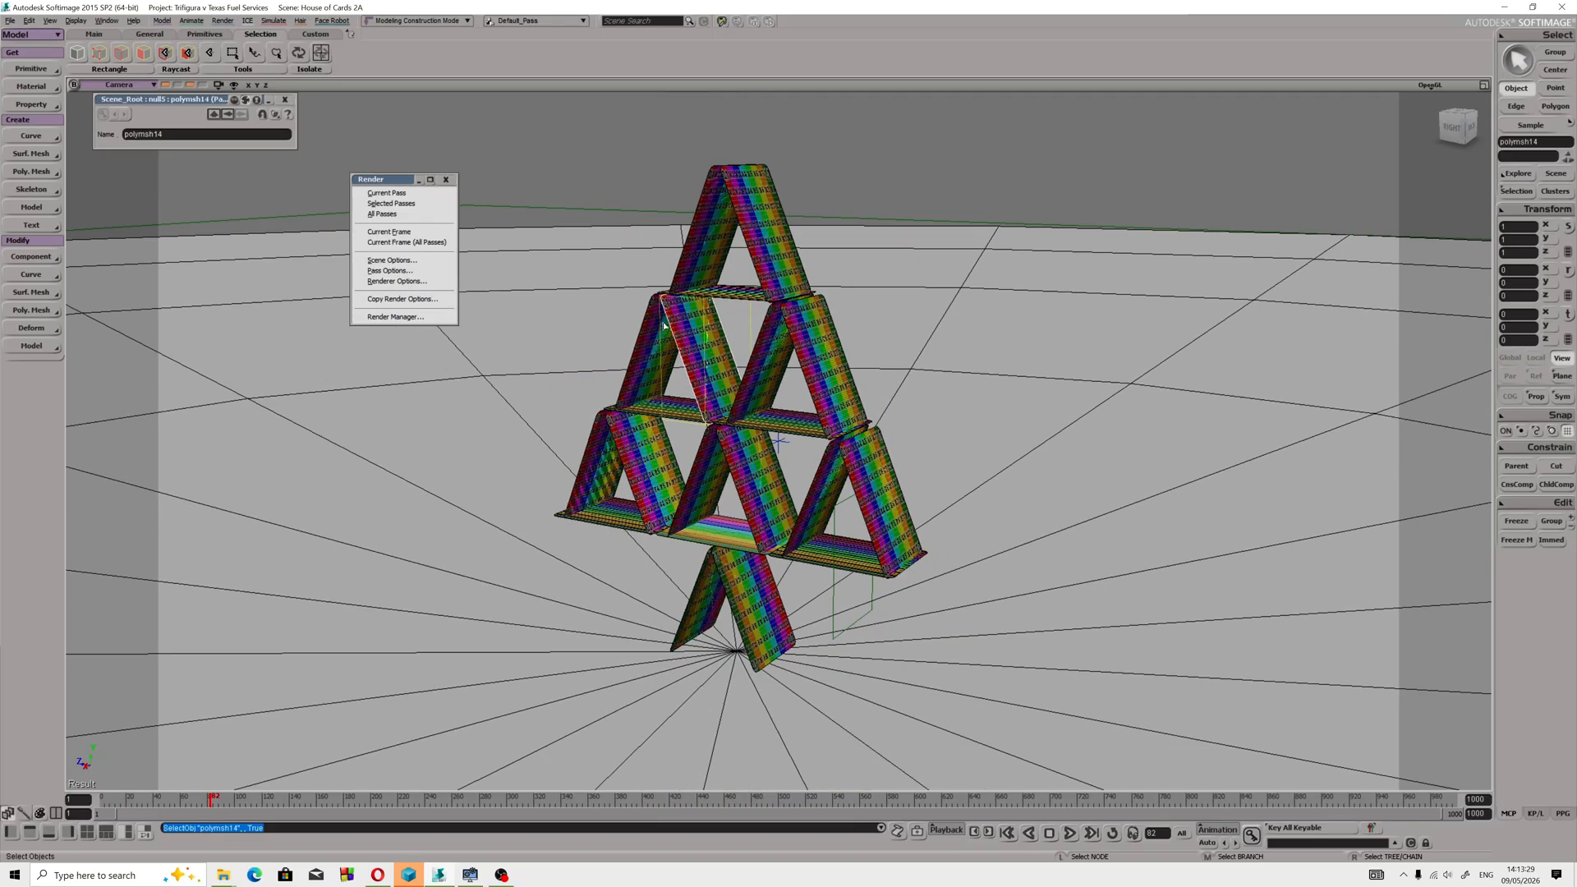
{"action": "key", "text": "s"}
{"action": "left_click_drag", "start_coordinate": [641, 283], "coordinate": [823, 383]}
{"action": "scroll", "coordinate": [651, 390], "scroll_direction": "up", "scroll_amount": 4}
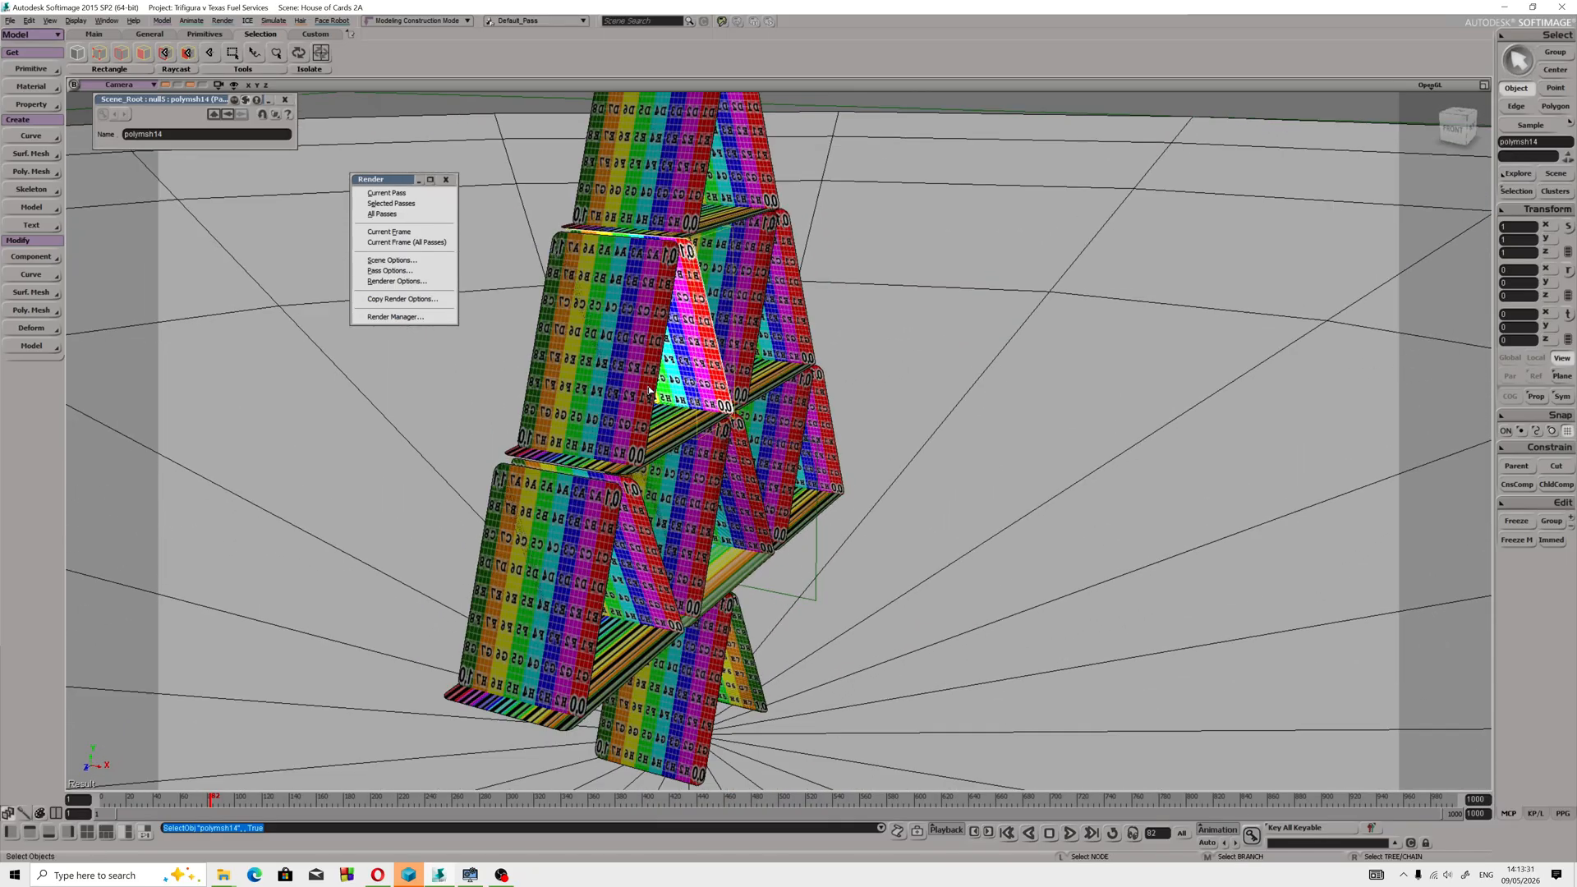
{"action": "key", "text": "s"}
{"action": "left_click_drag", "start_coordinate": [651, 390], "coordinate": [606, 358]}
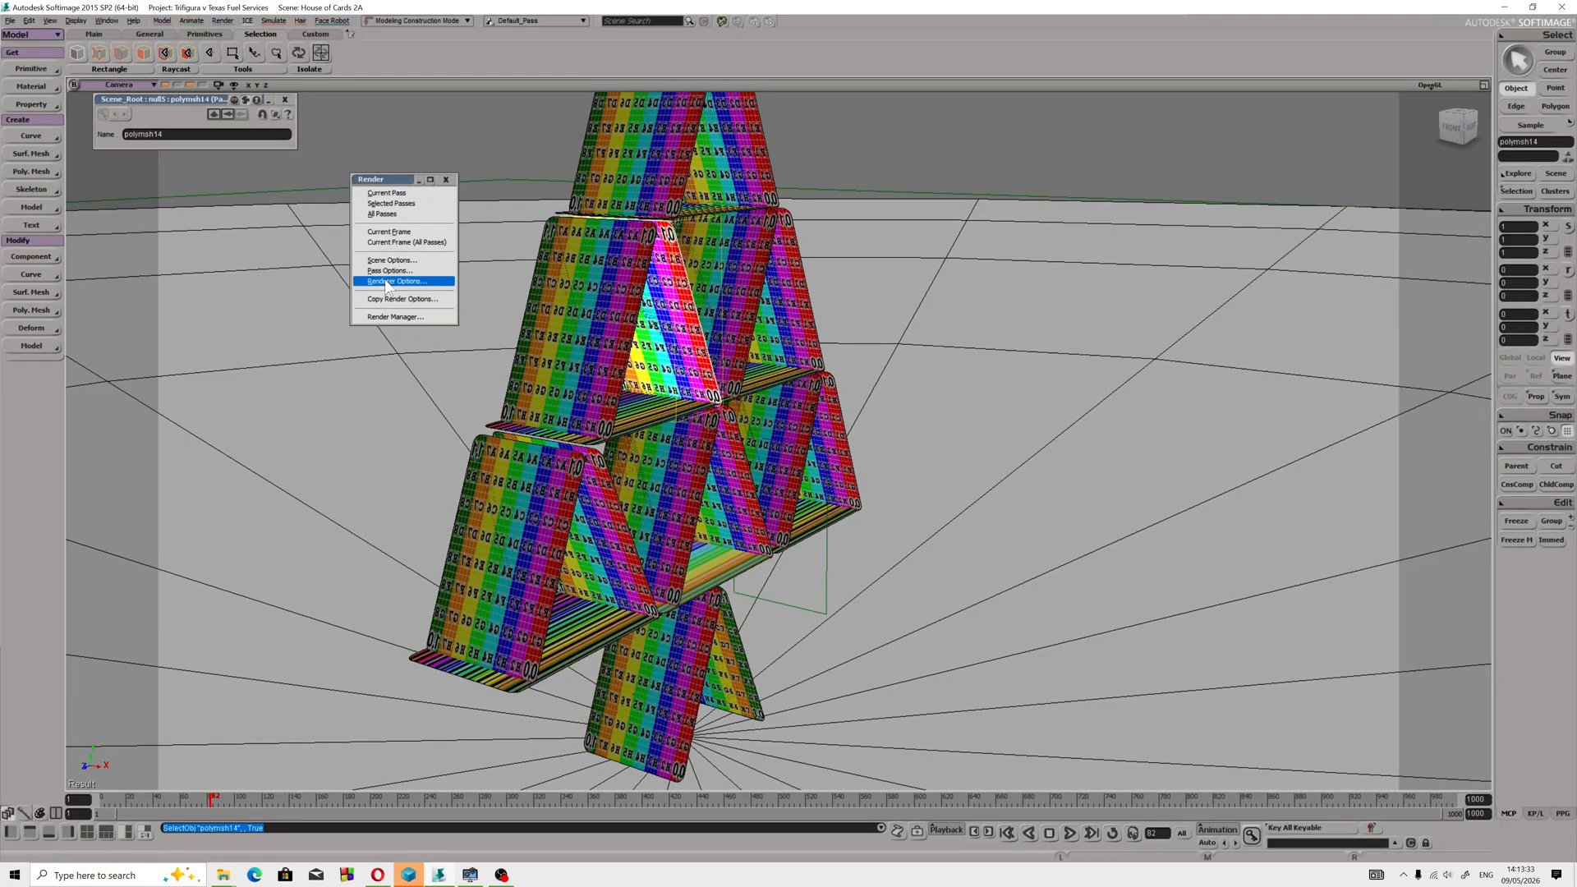
Select the middle-tier card polymsh15, followed by the neighbouring card polymsh12.
{"action": "key", "text": "space"}
{"action": "left_click", "coordinate": [555, 324]}
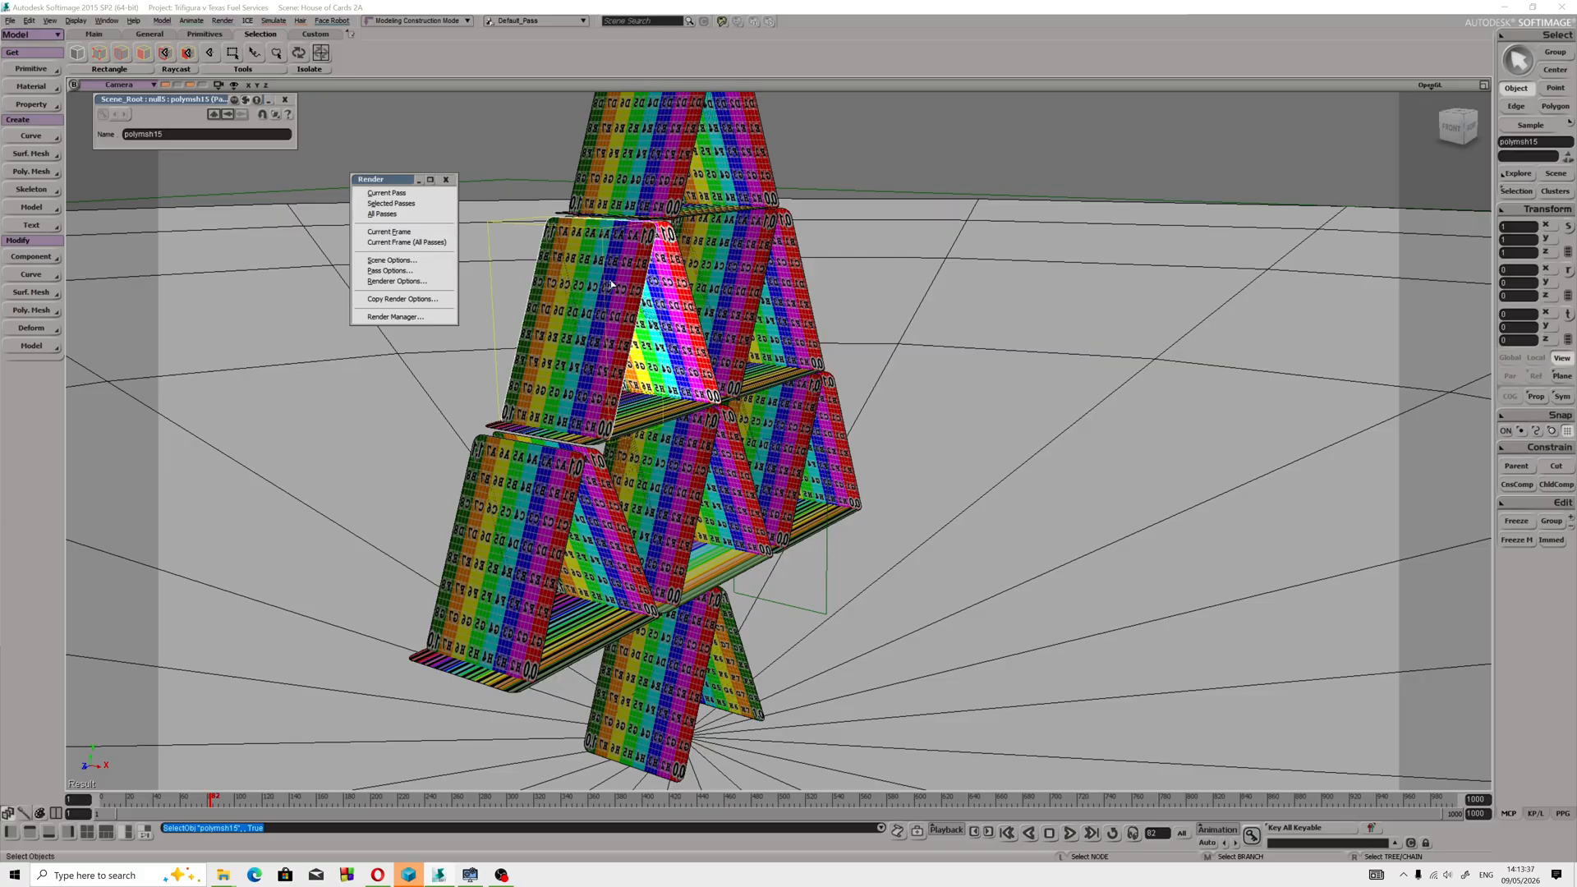
{"action": "left_click", "coordinate": [749, 290]}
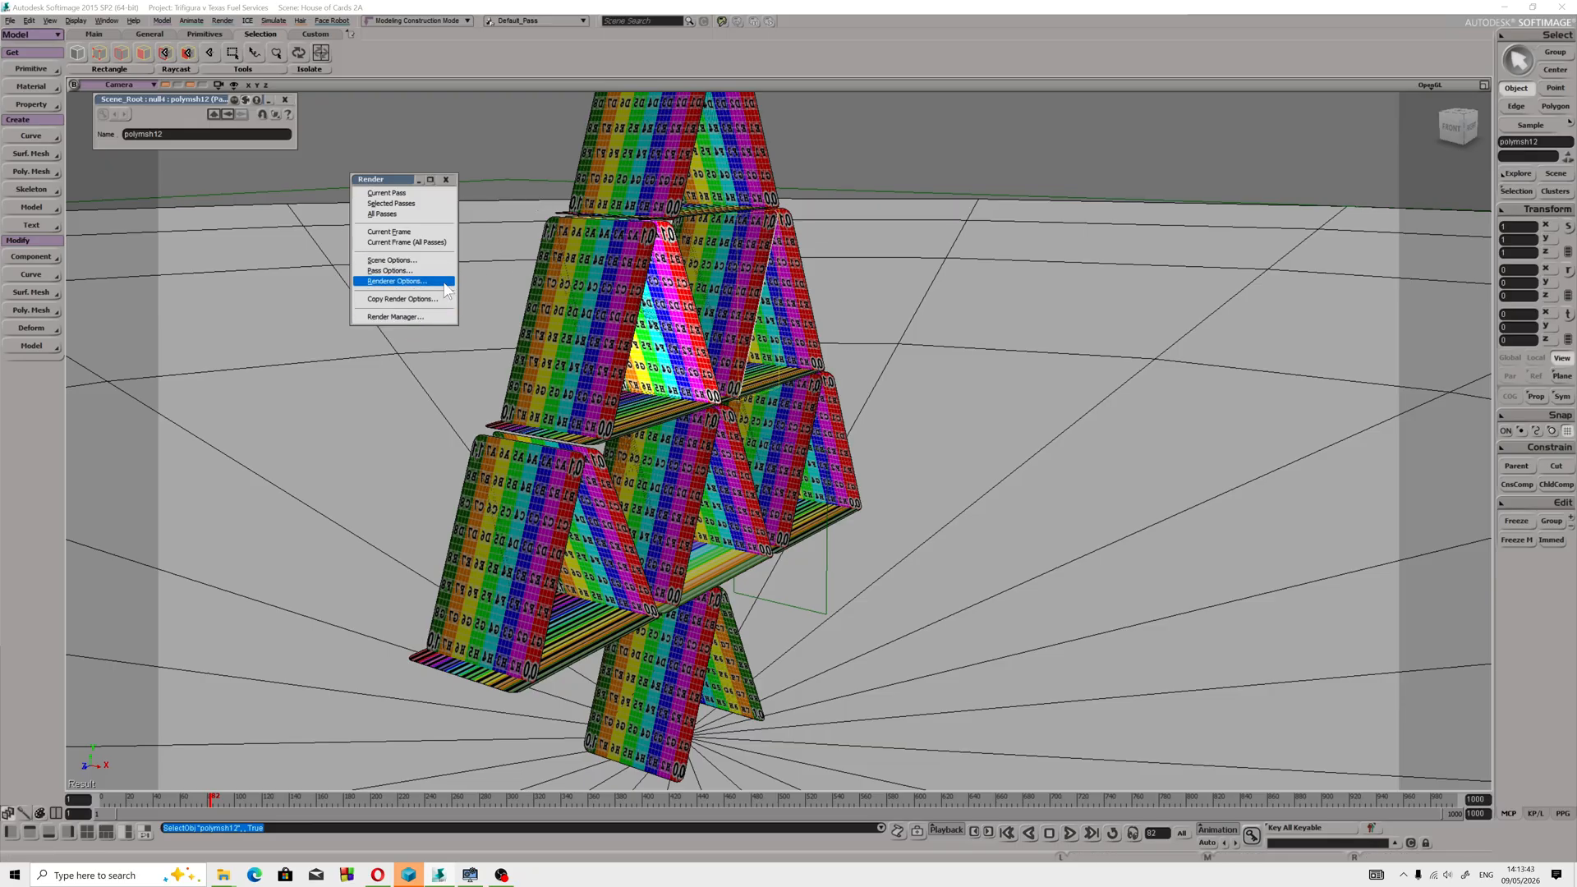
Enable Final Gathering in the mental ray renderer options and set its number of rays to 10.
{"action": "left_click", "coordinate": [407, 281]}
{"action": "left_click_drag", "start_coordinate": [190, 105], "coordinate": [663, 261]}
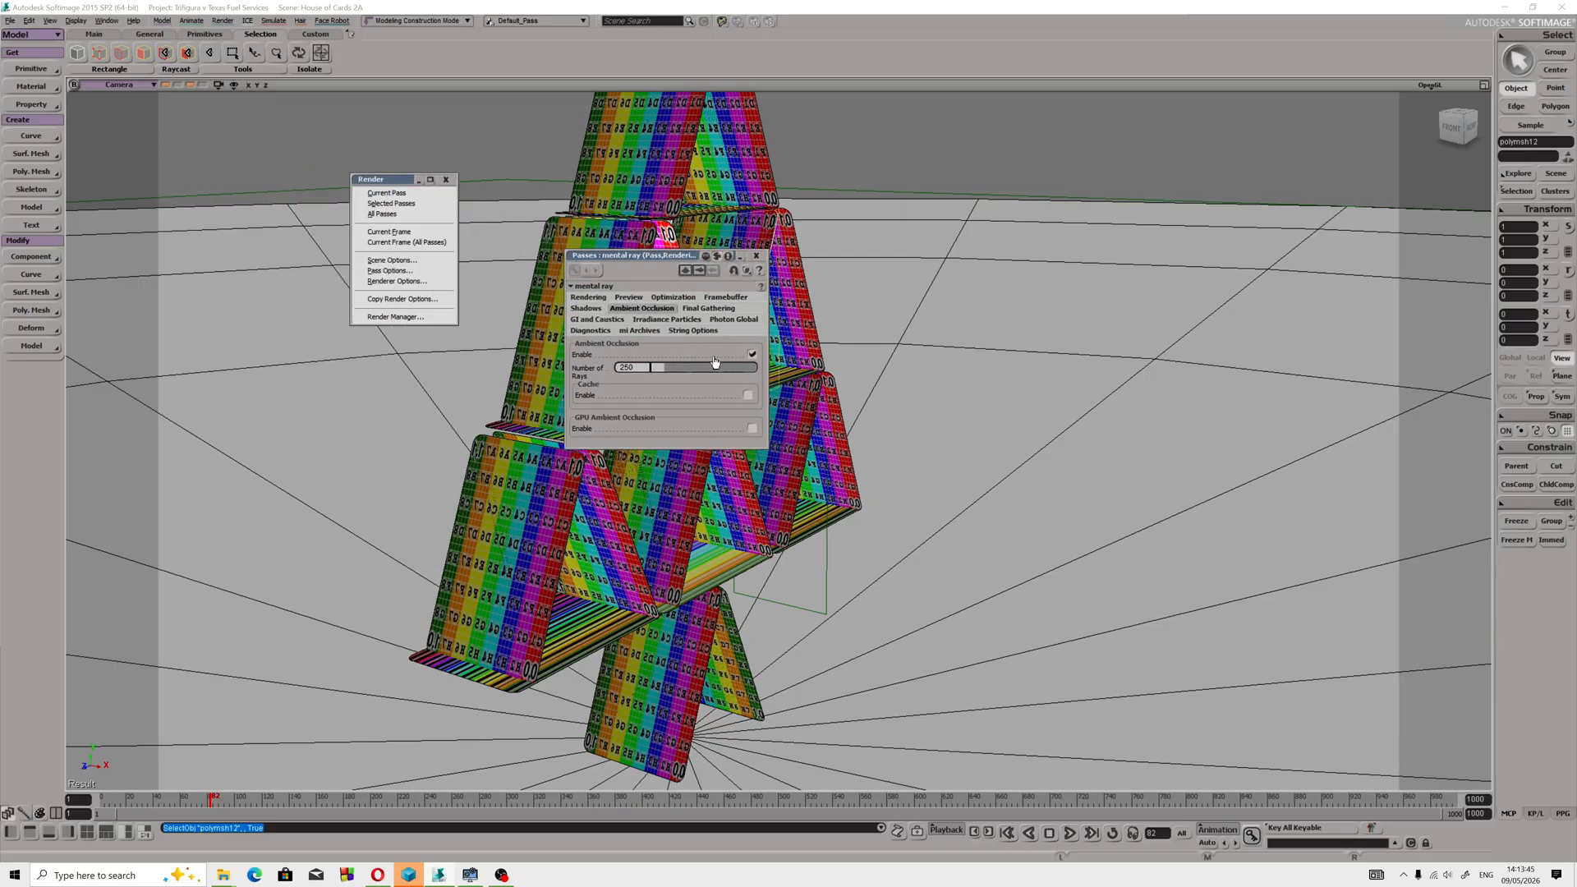
{"action": "left_click", "coordinate": [710, 309]}
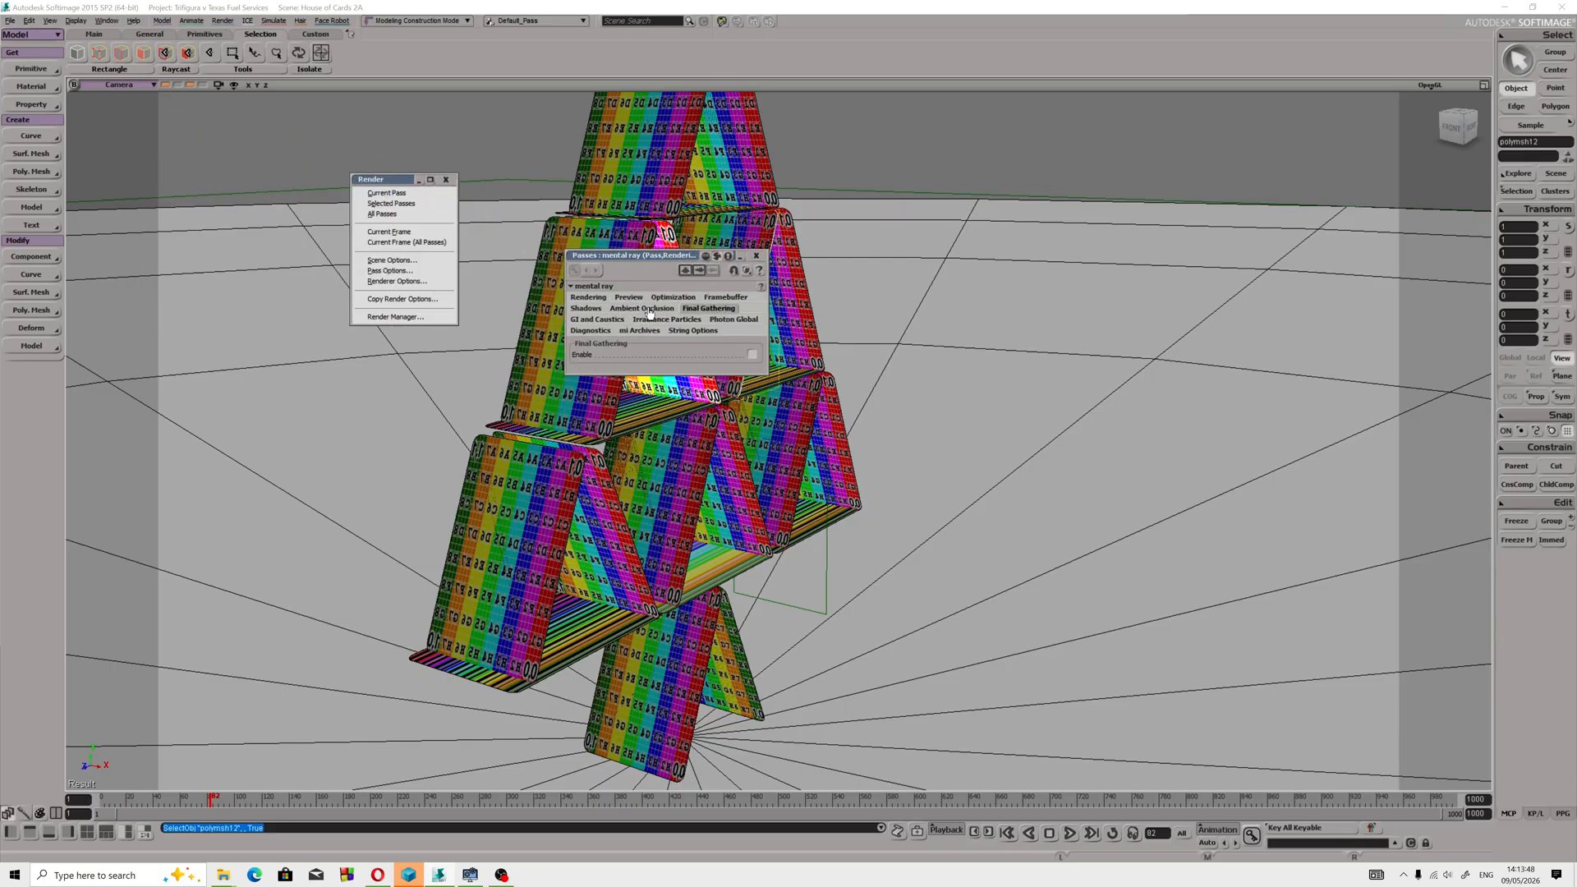
{"action": "left_click", "coordinate": [752, 354]}
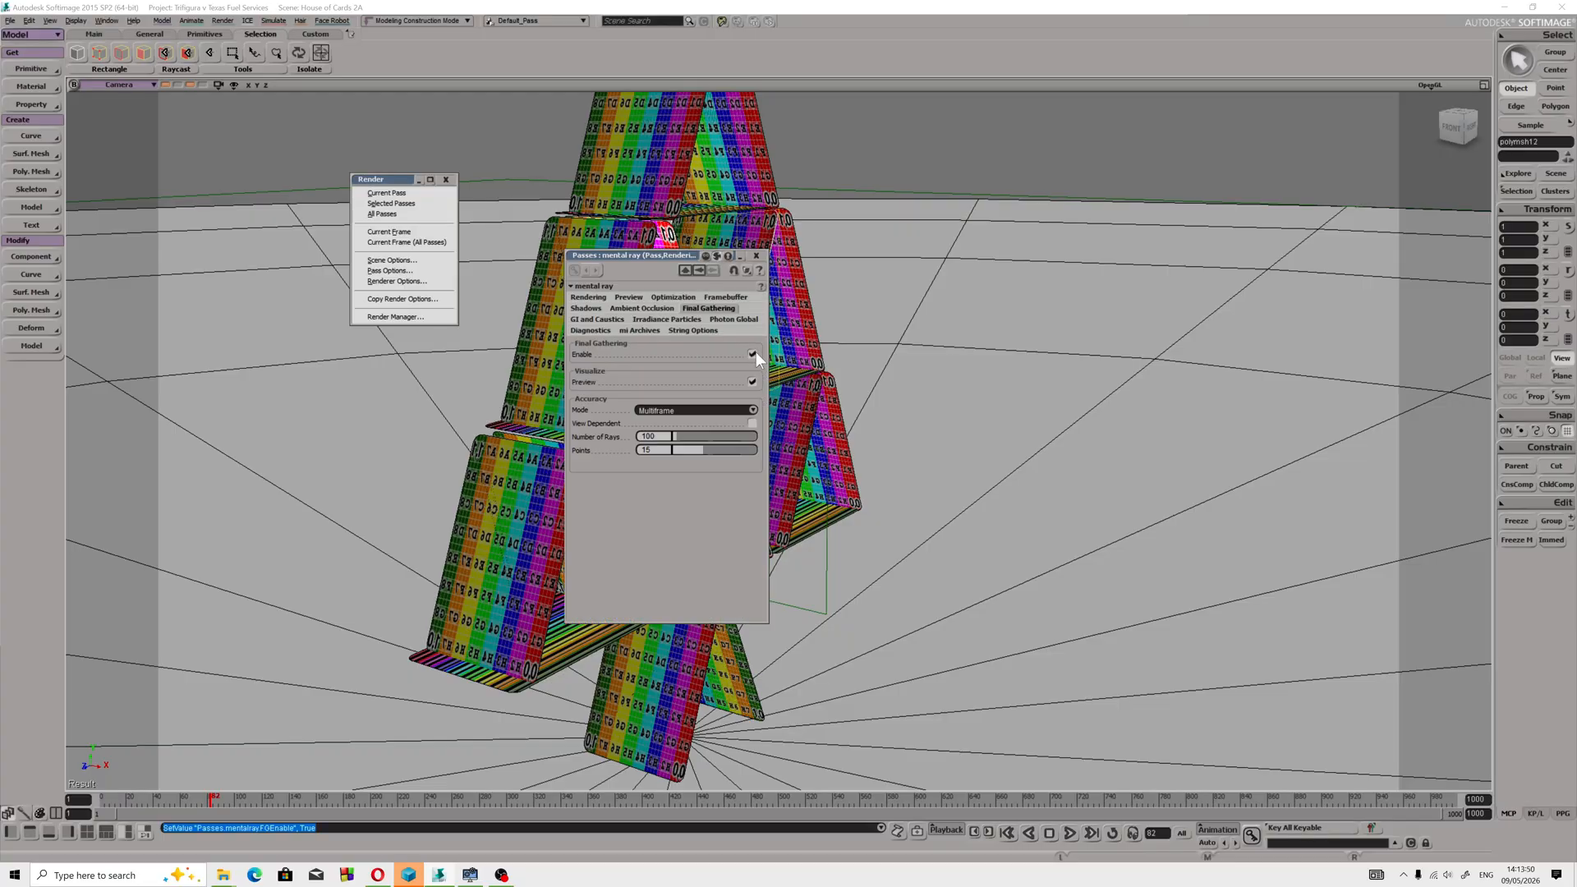
{"action": "left_click", "coordinate": [673, 437]}
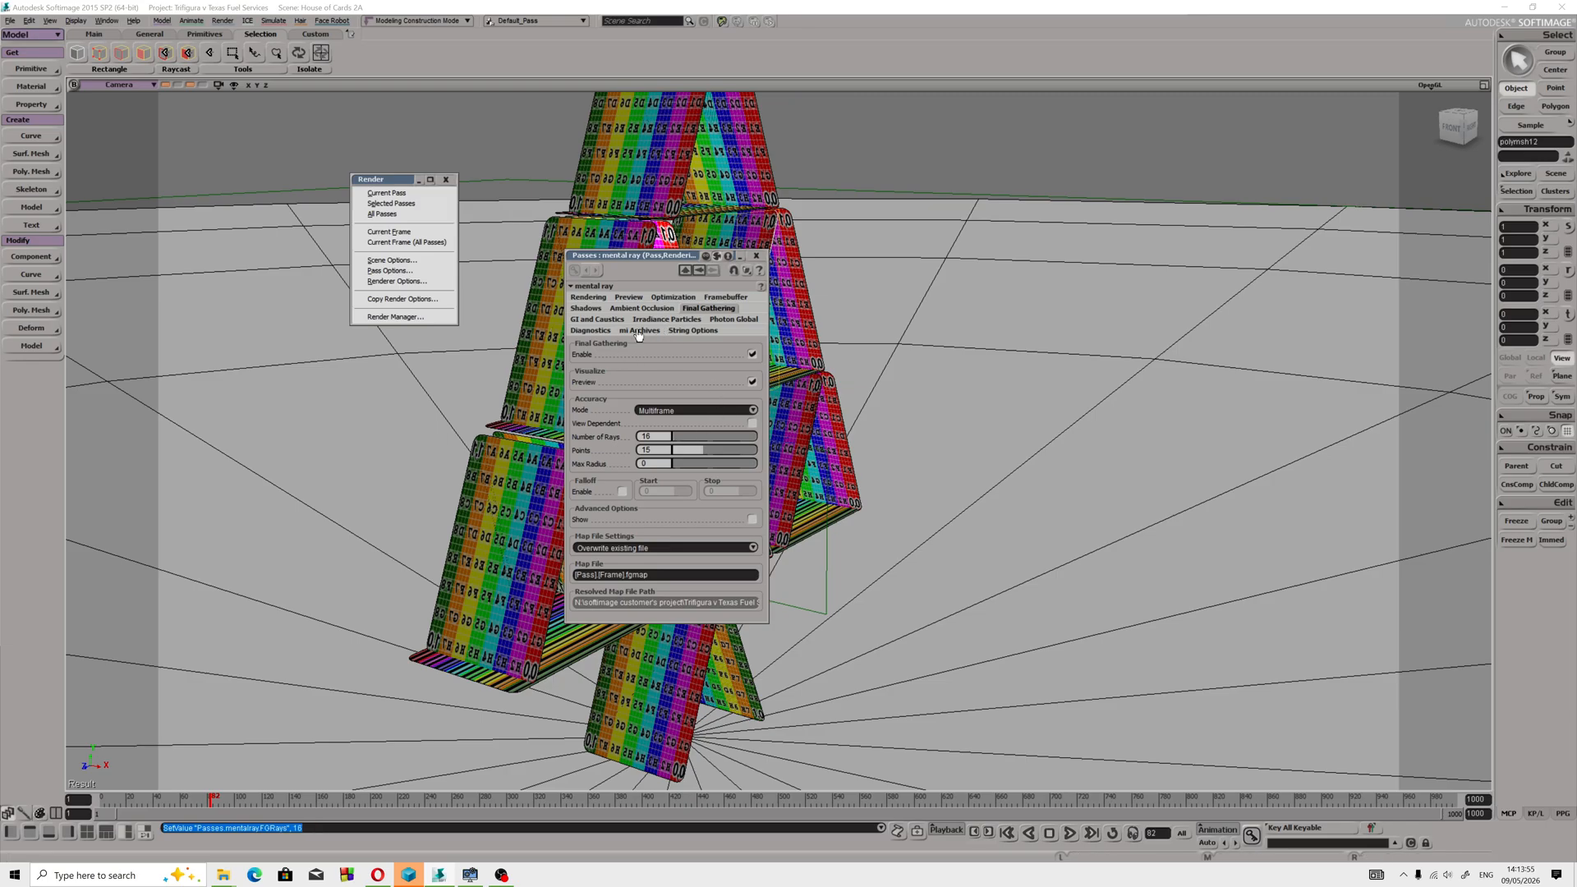
Set the mental ray secondary-ray reflection depth to 4 and close the renderer options.
{"action": "left_click", "coordinate": [678, 298]}
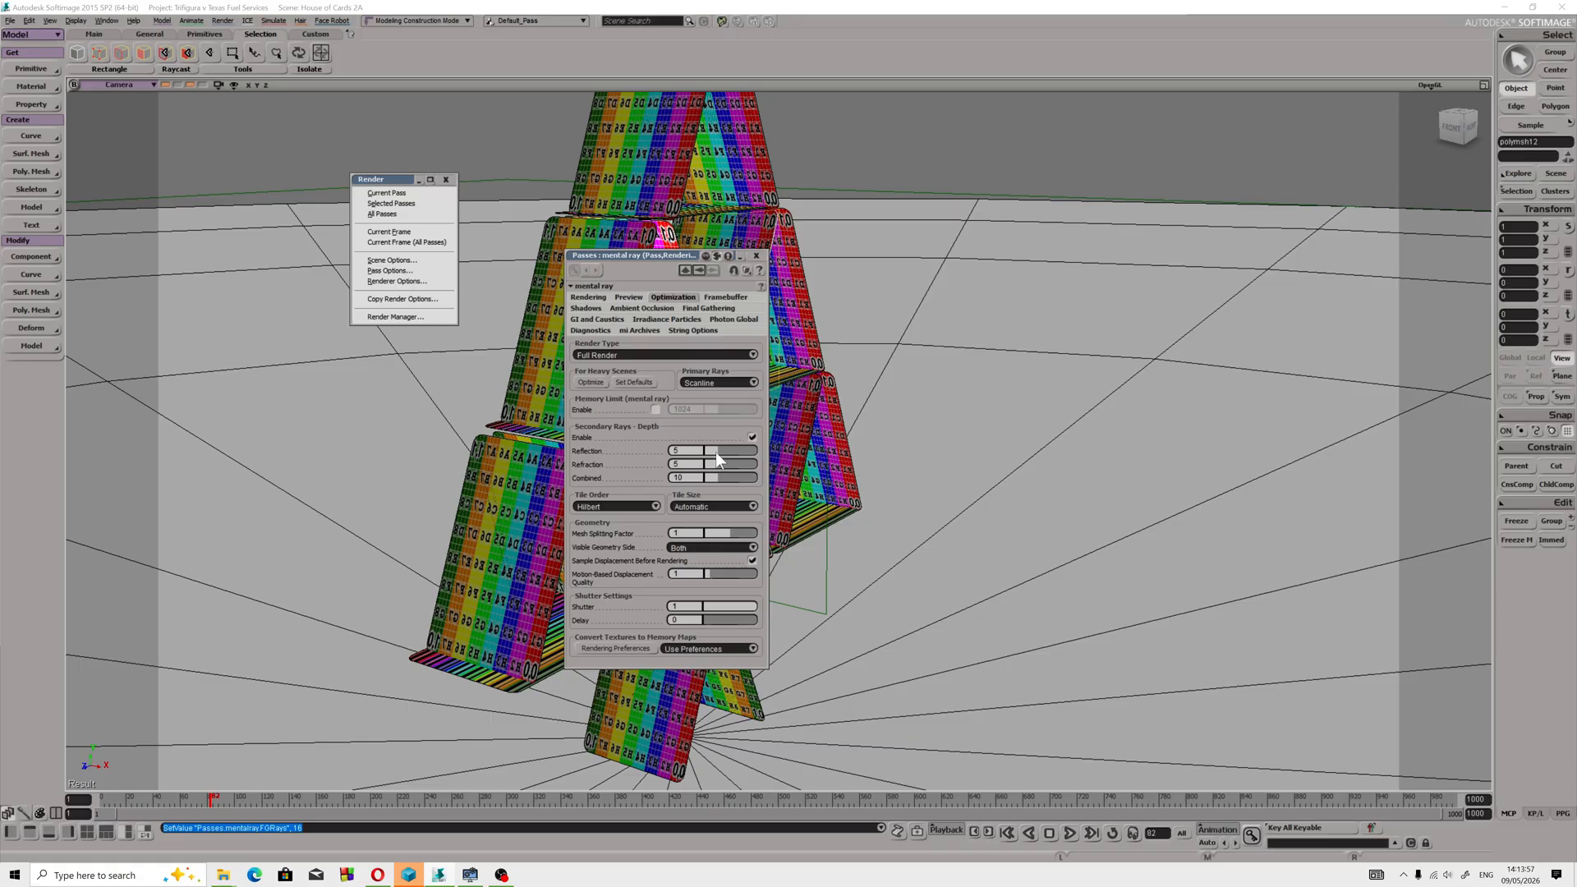
{"action": "left_click_drag", "start_coordinate": [717, 452], "coordinate": [711, 466]}
{"action": "left_click", "coordinate": [714, 451]}
{"action": "left_click", "coordinate": [588, 297]}
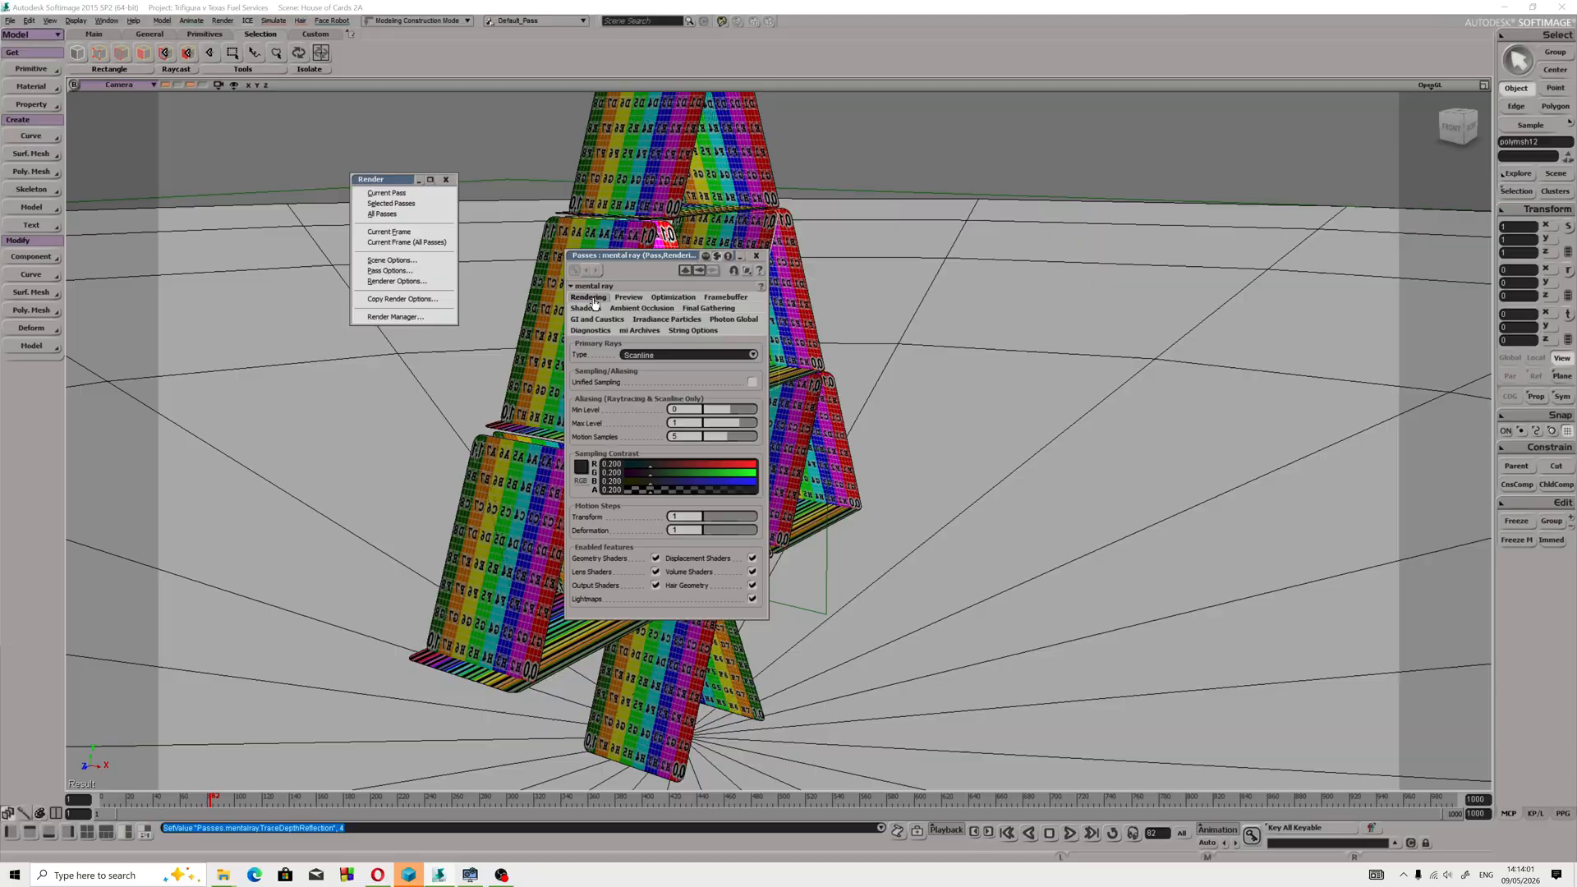
{"action": "left_click", "coordinate": [756, 256]}
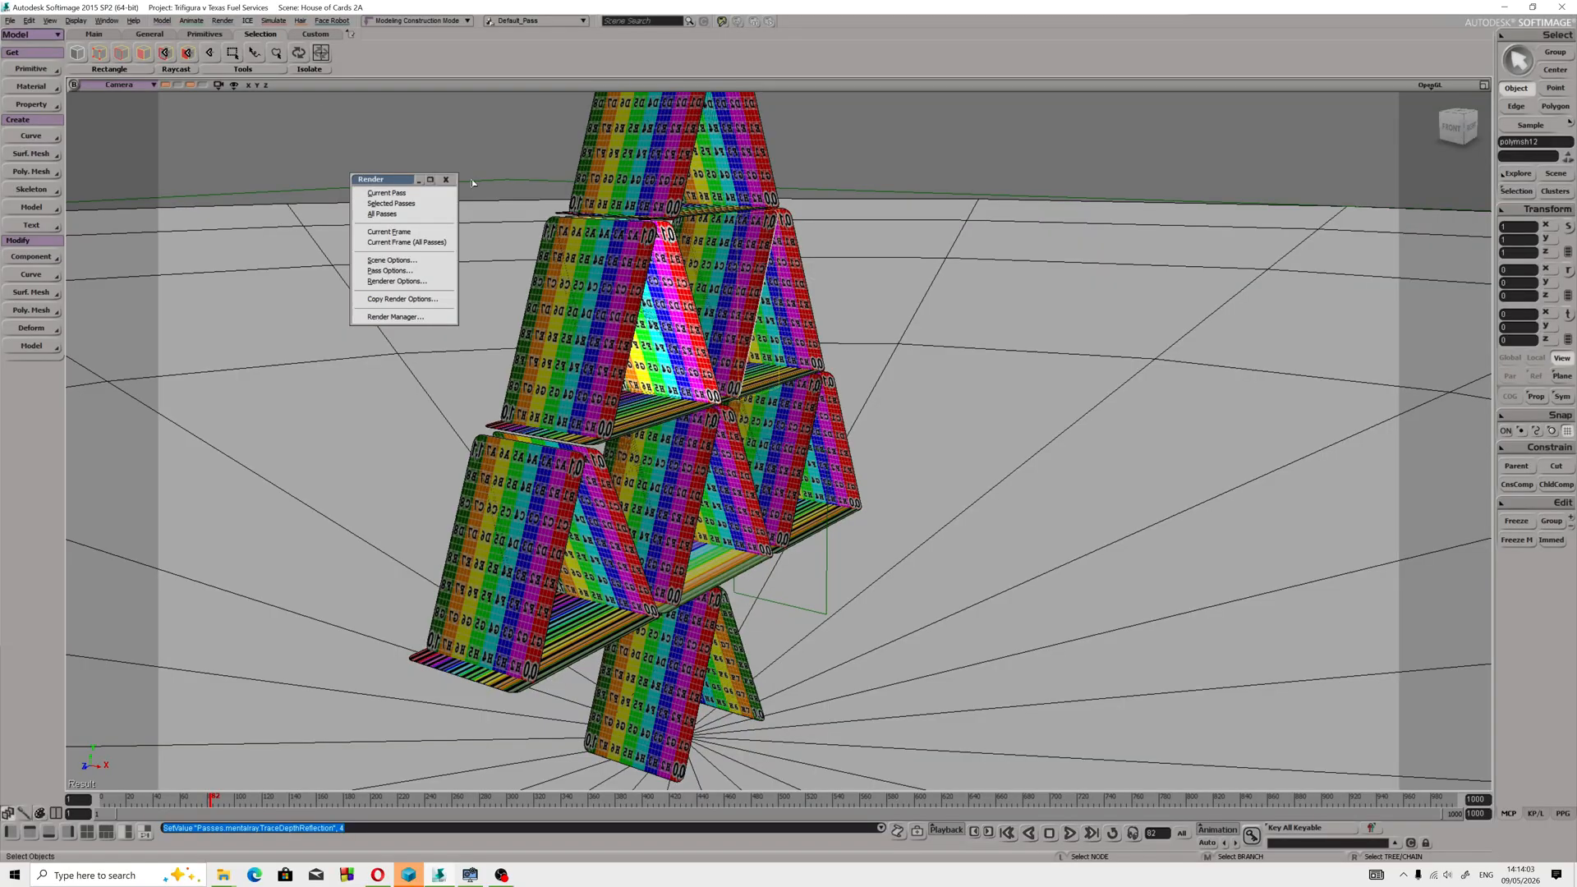
Open the Material Manager and show the render tree of Material2.
{"action": "left_click", "coordinate": [222, 21]}
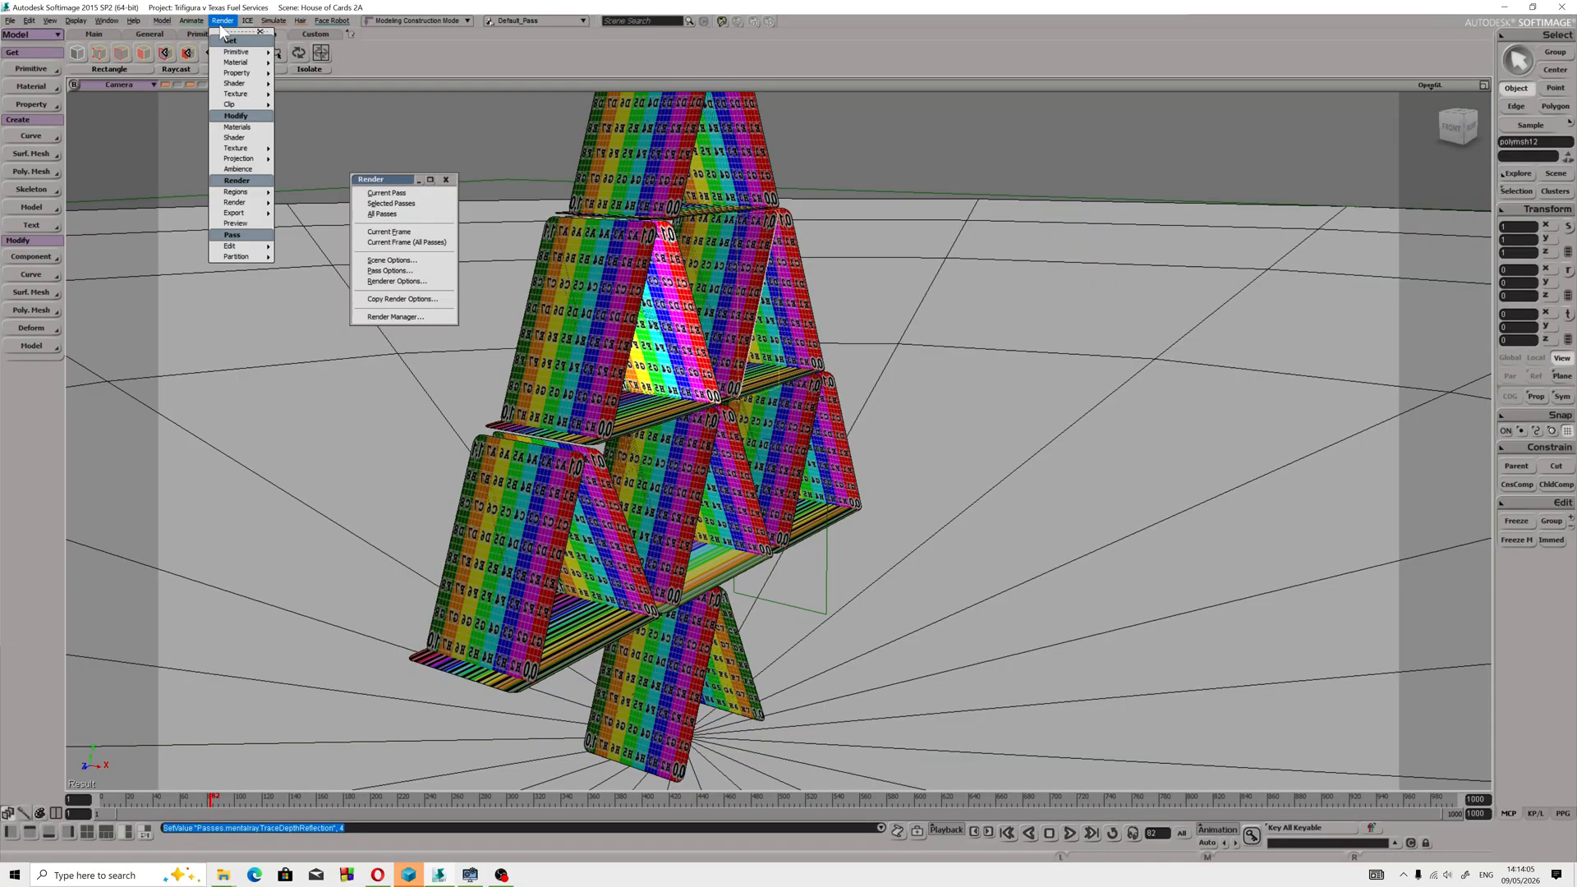
{"action": "left_click", "coordinate": [243, 127]}
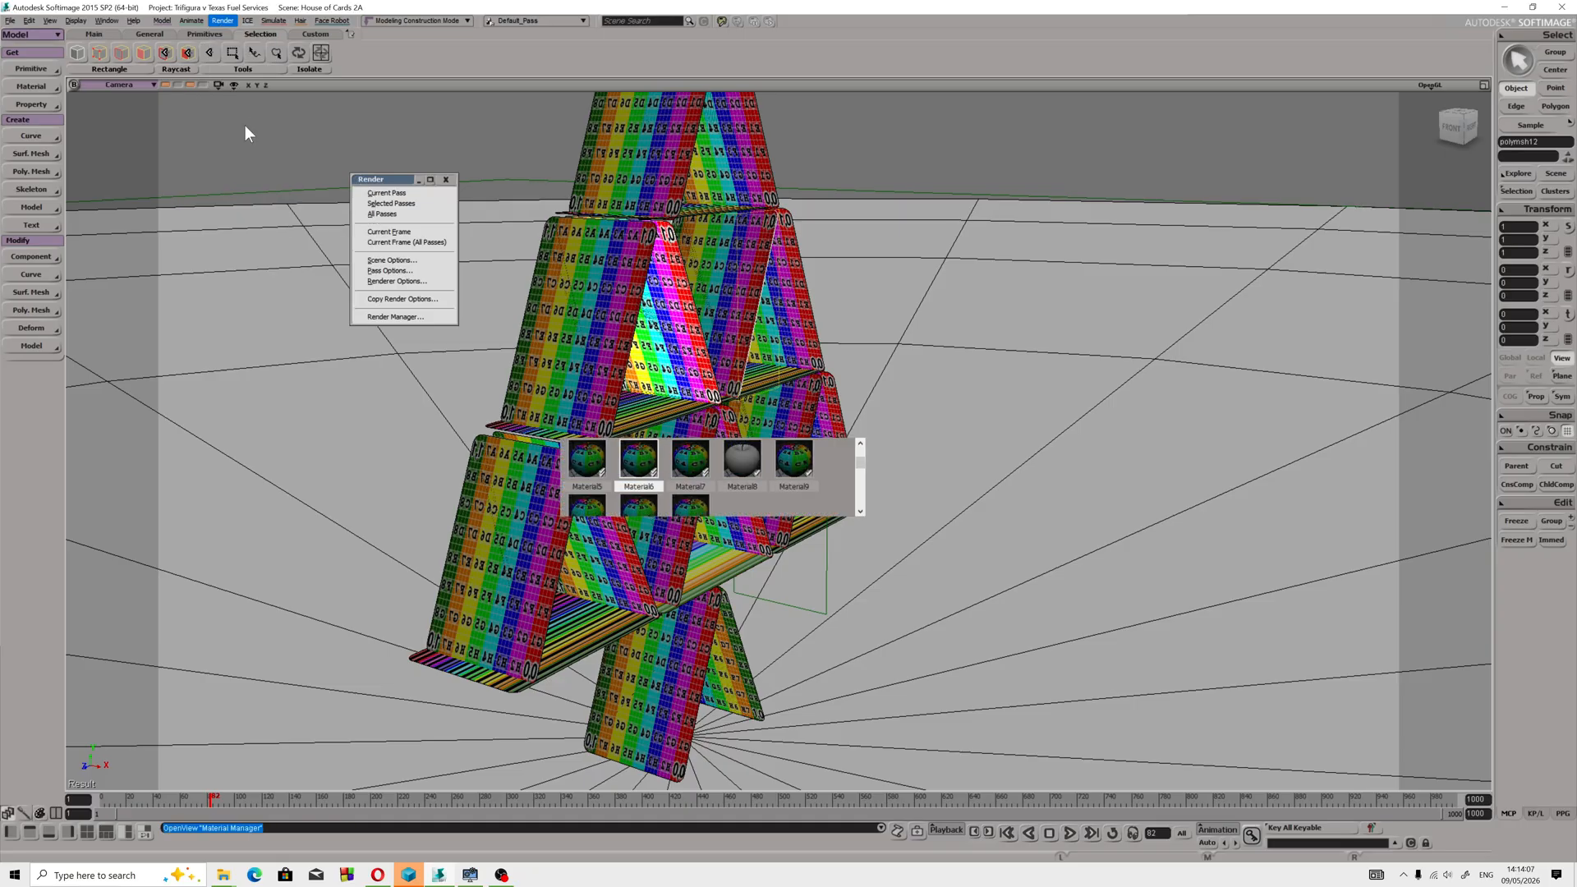
{"action": "left_click_drag", "start_coordinate": [728, 361], "coordinate": [1068, 314]}
{"action": "left_click", "coordinate": [1026, 415]}
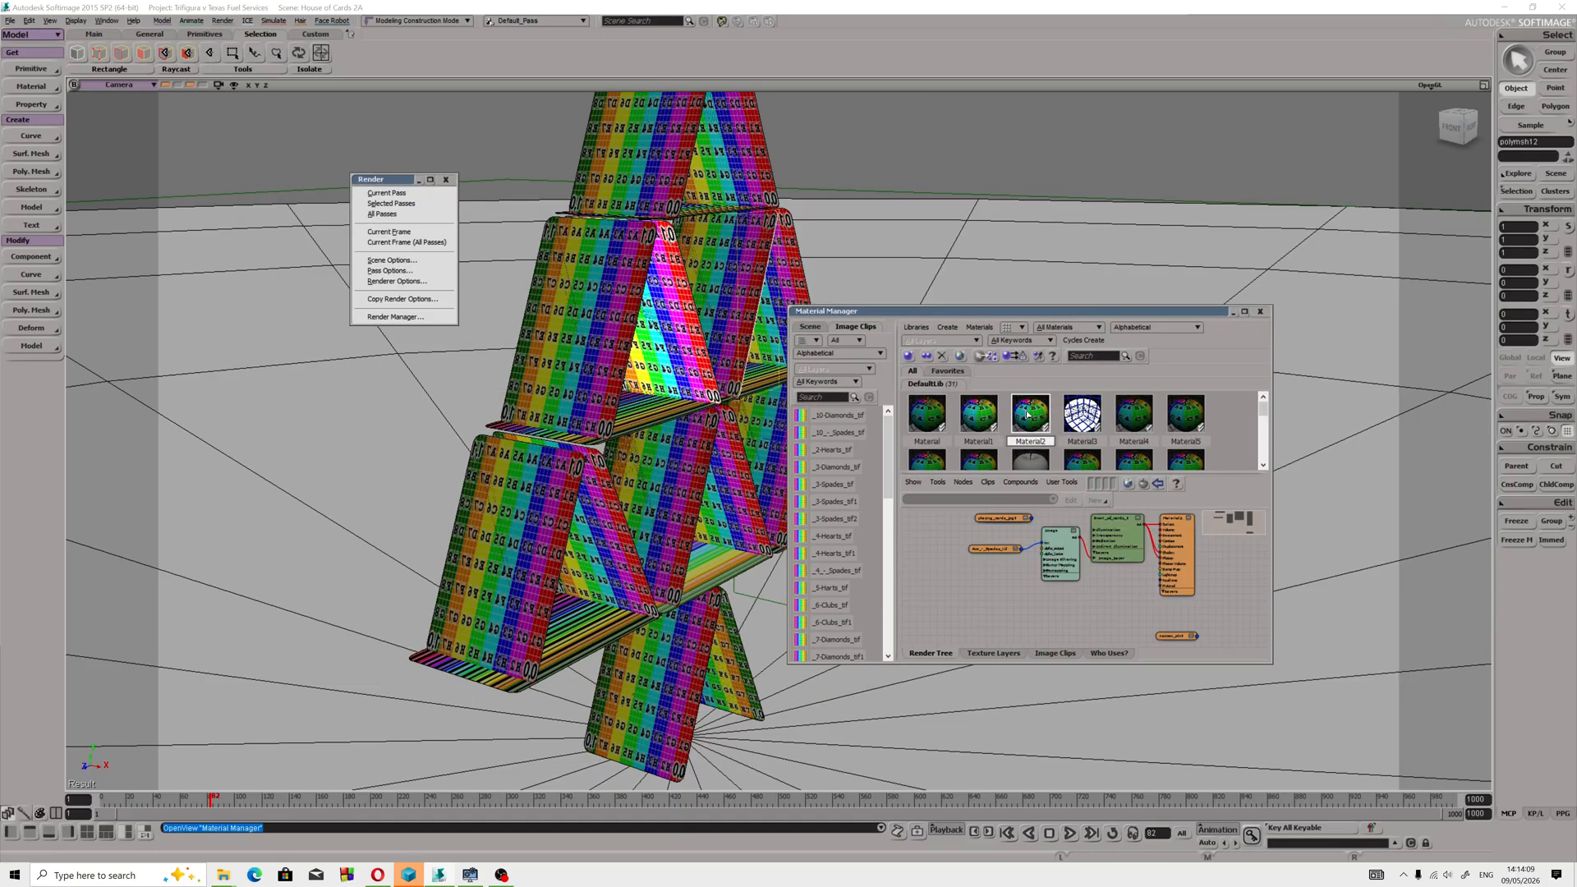
Enlarge the render tree area and select the Image node fed by the ace of spades clip.
{"action": "scroll", "coordinate": [1097, 588], "scroll_direction": "up", "scroll_amount": 3}
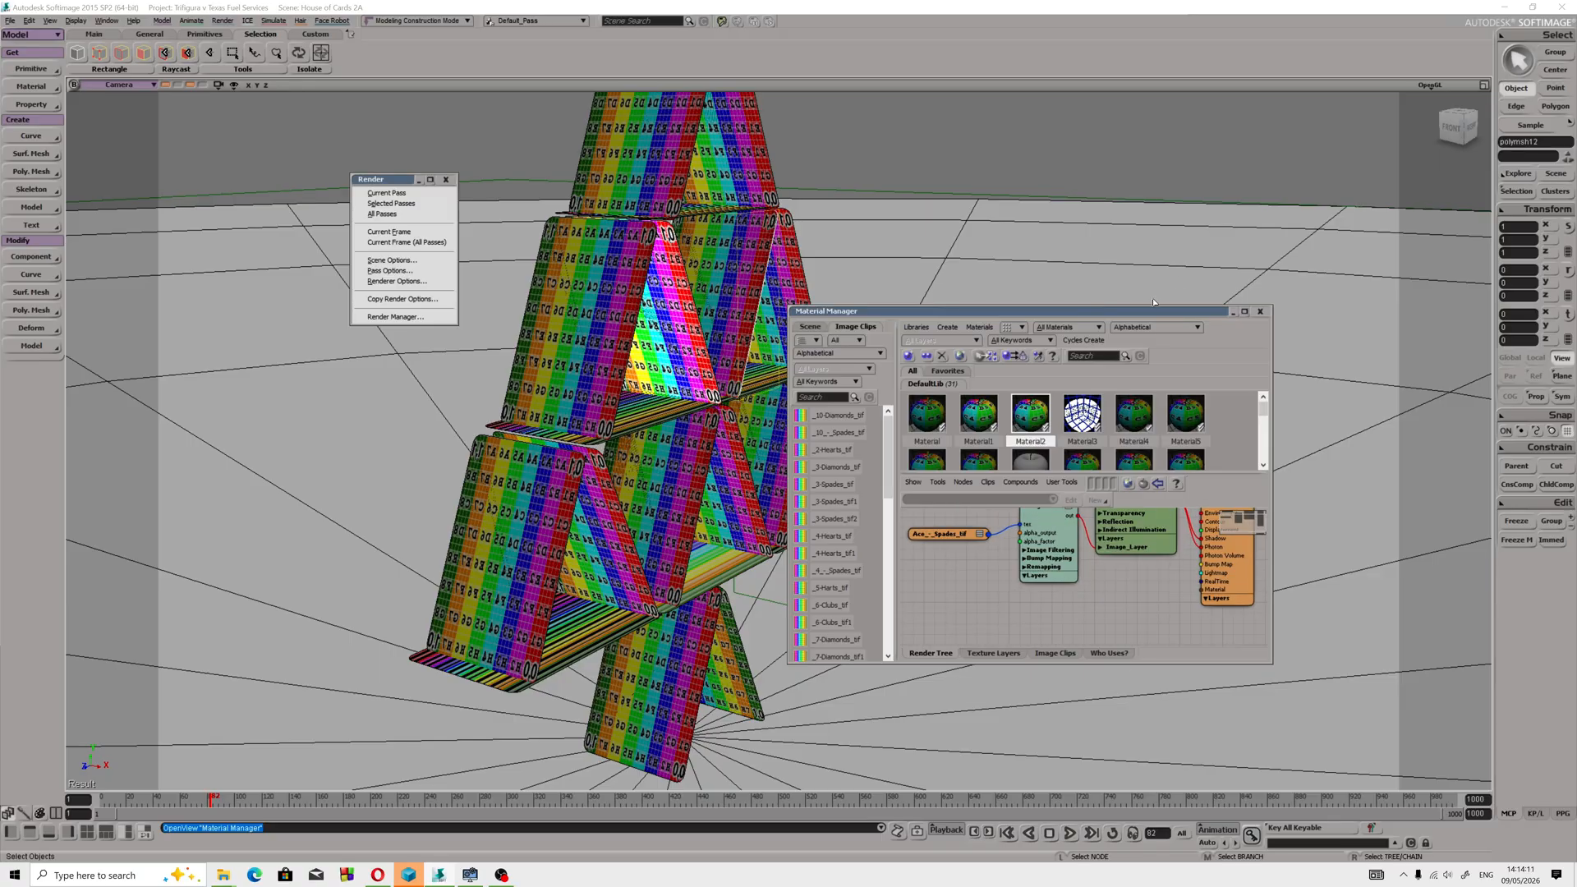
{"action": "left_click_drag", "start_coordinate": [1144, 307], "coordinate": [1144, 170]}
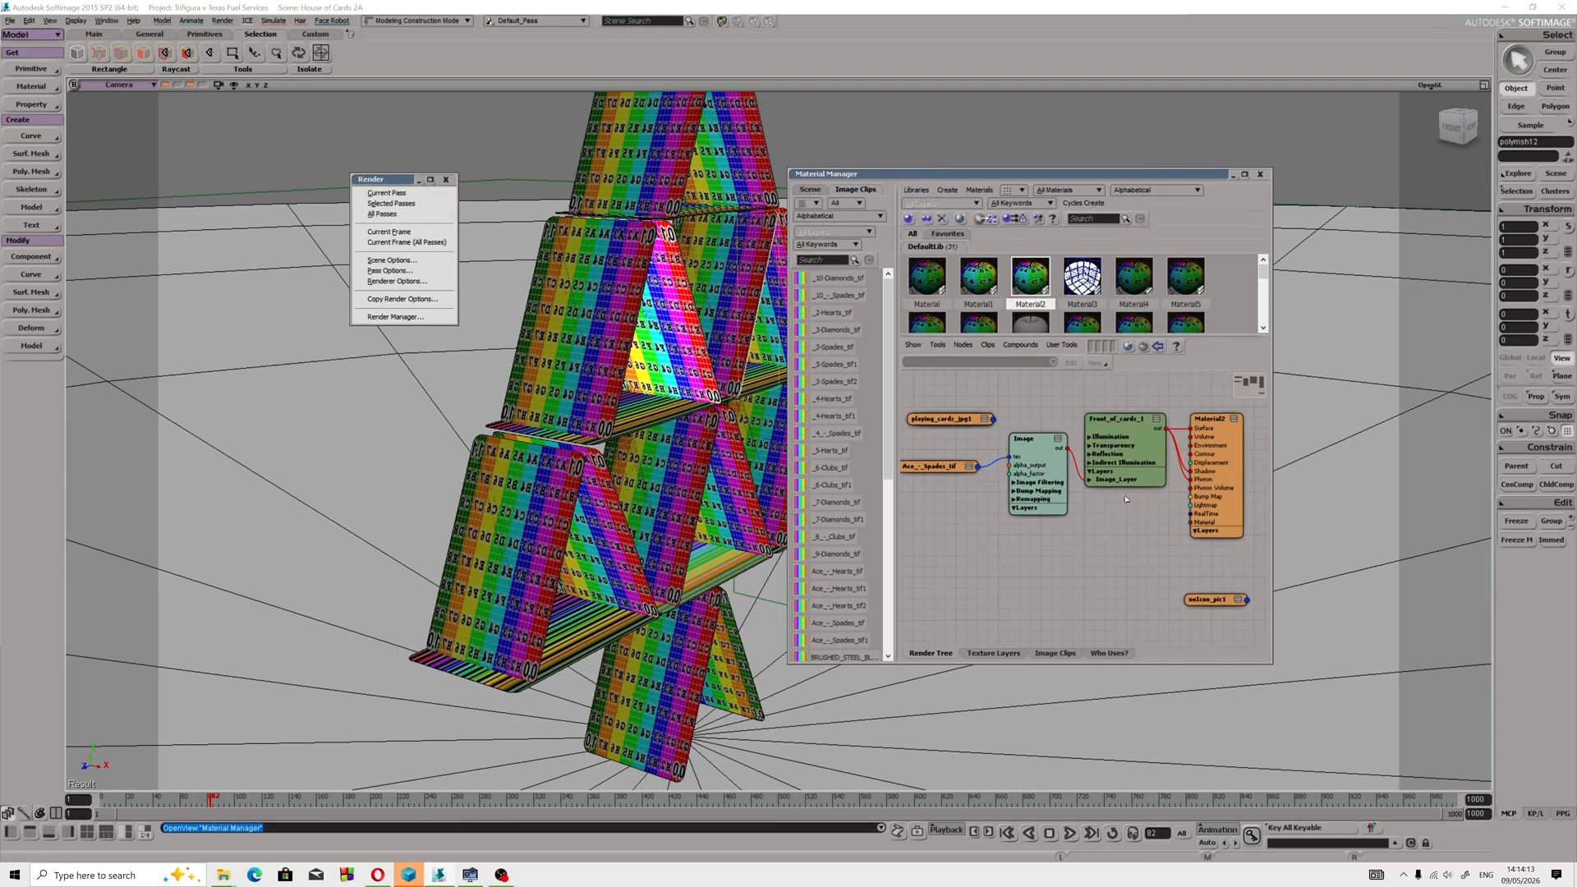
{"action": "middle_click_drag", "start_coordinate": [984, 490], "coordinate": [1033, 509]}
{"action": "scroll", "coordinate": [1065, 546], "scroll_direction": "up", "scroll_amount": 1}
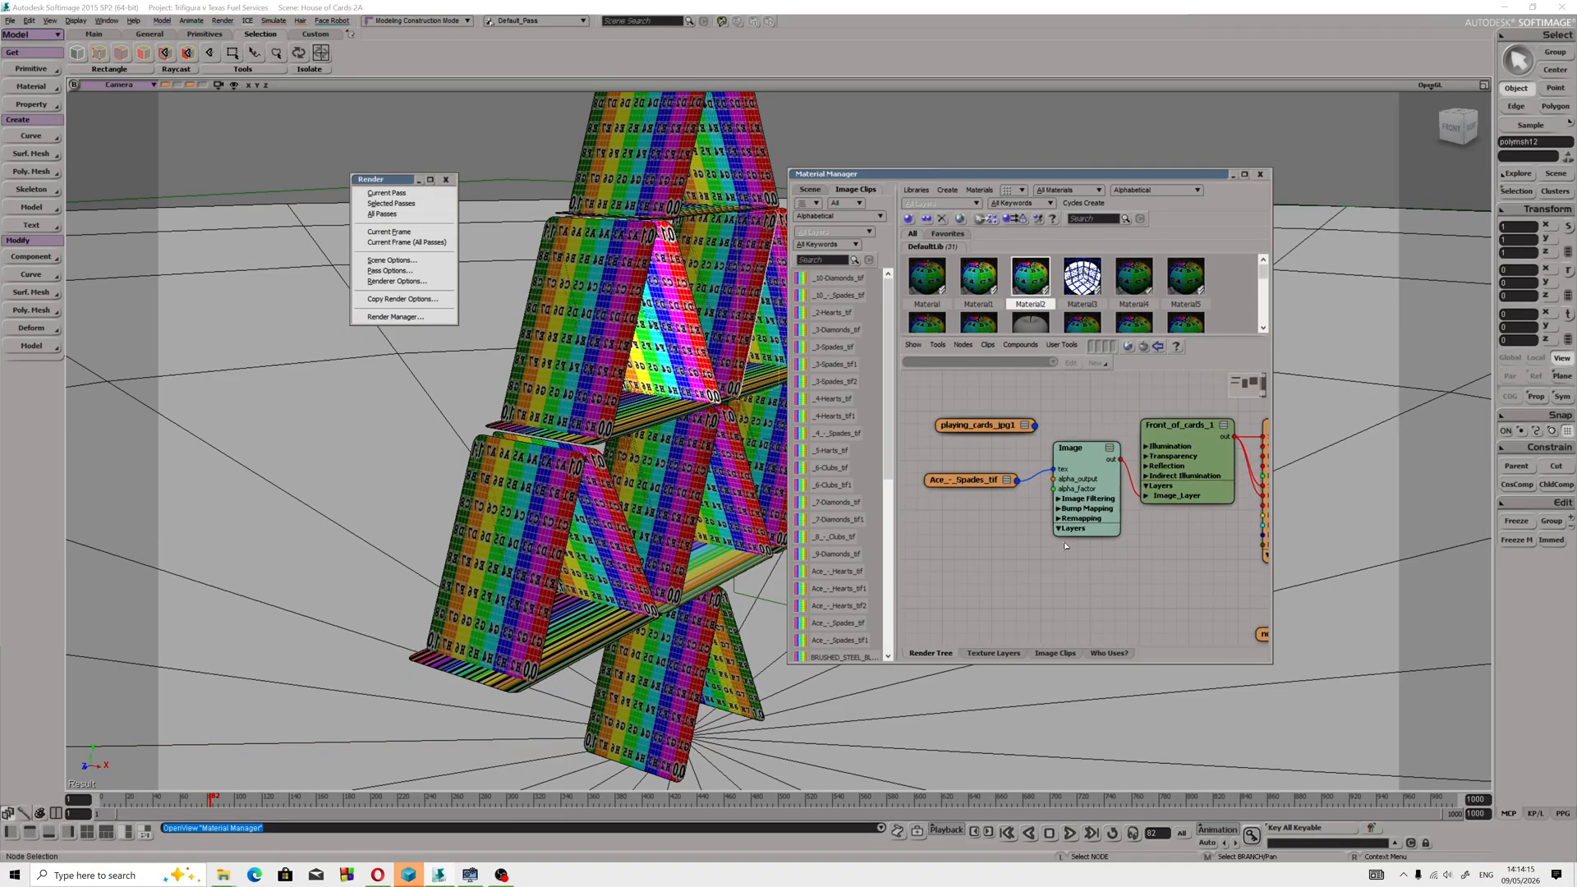
{"action": "left_click", "coordinate": [1082, 498]}
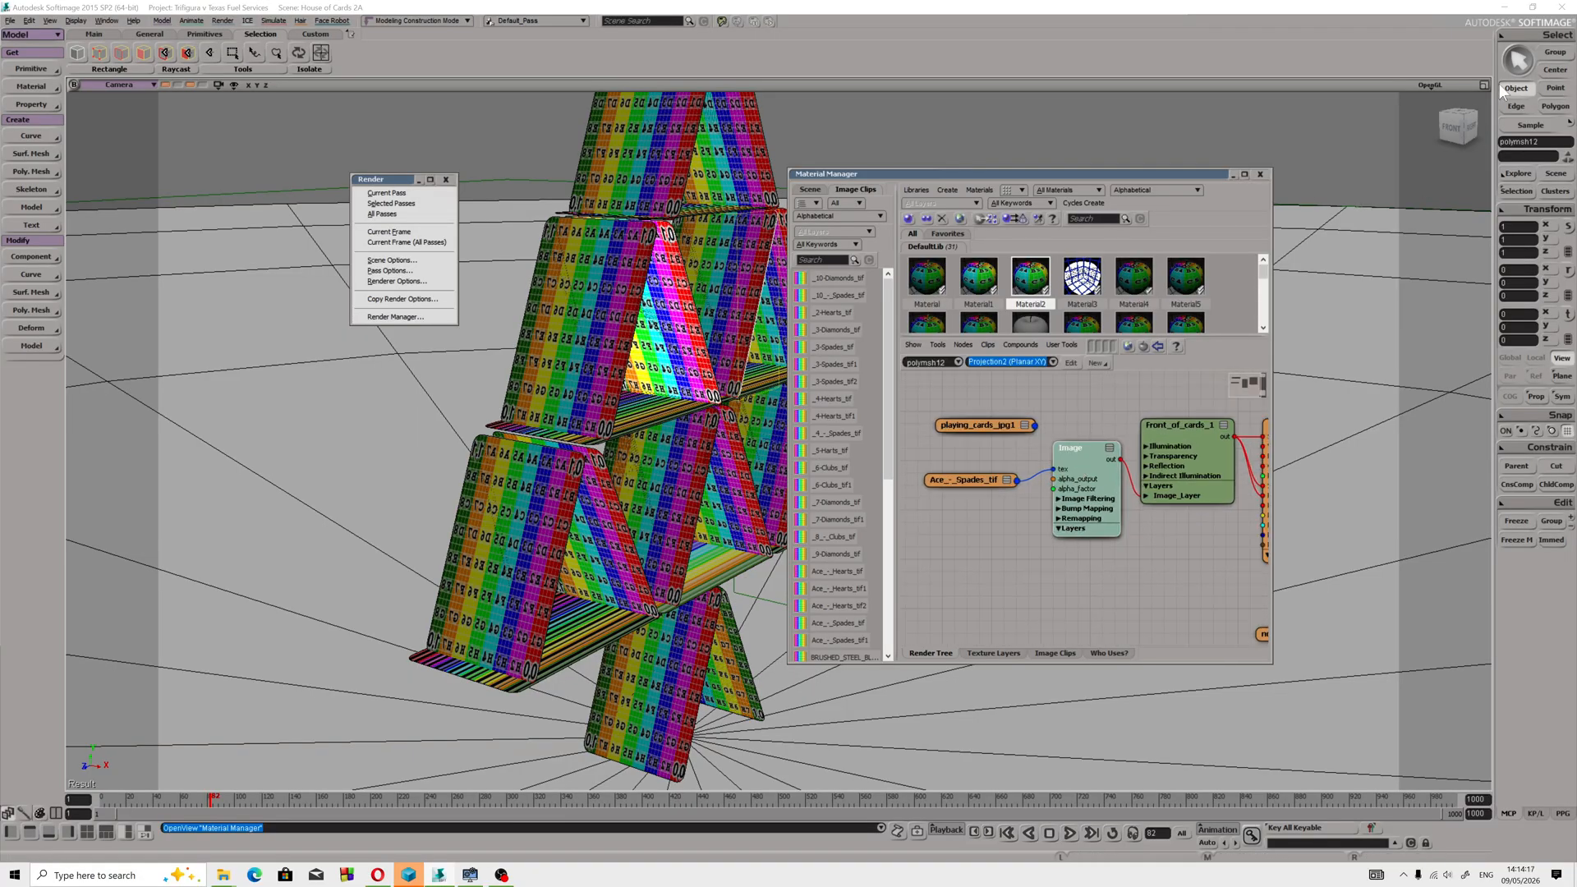
Restore the multi-view layout and select all UV samples of the card polymsh12 in the Texture Editor.
{"action": "left_click", "coordinate": [1483, 84]}
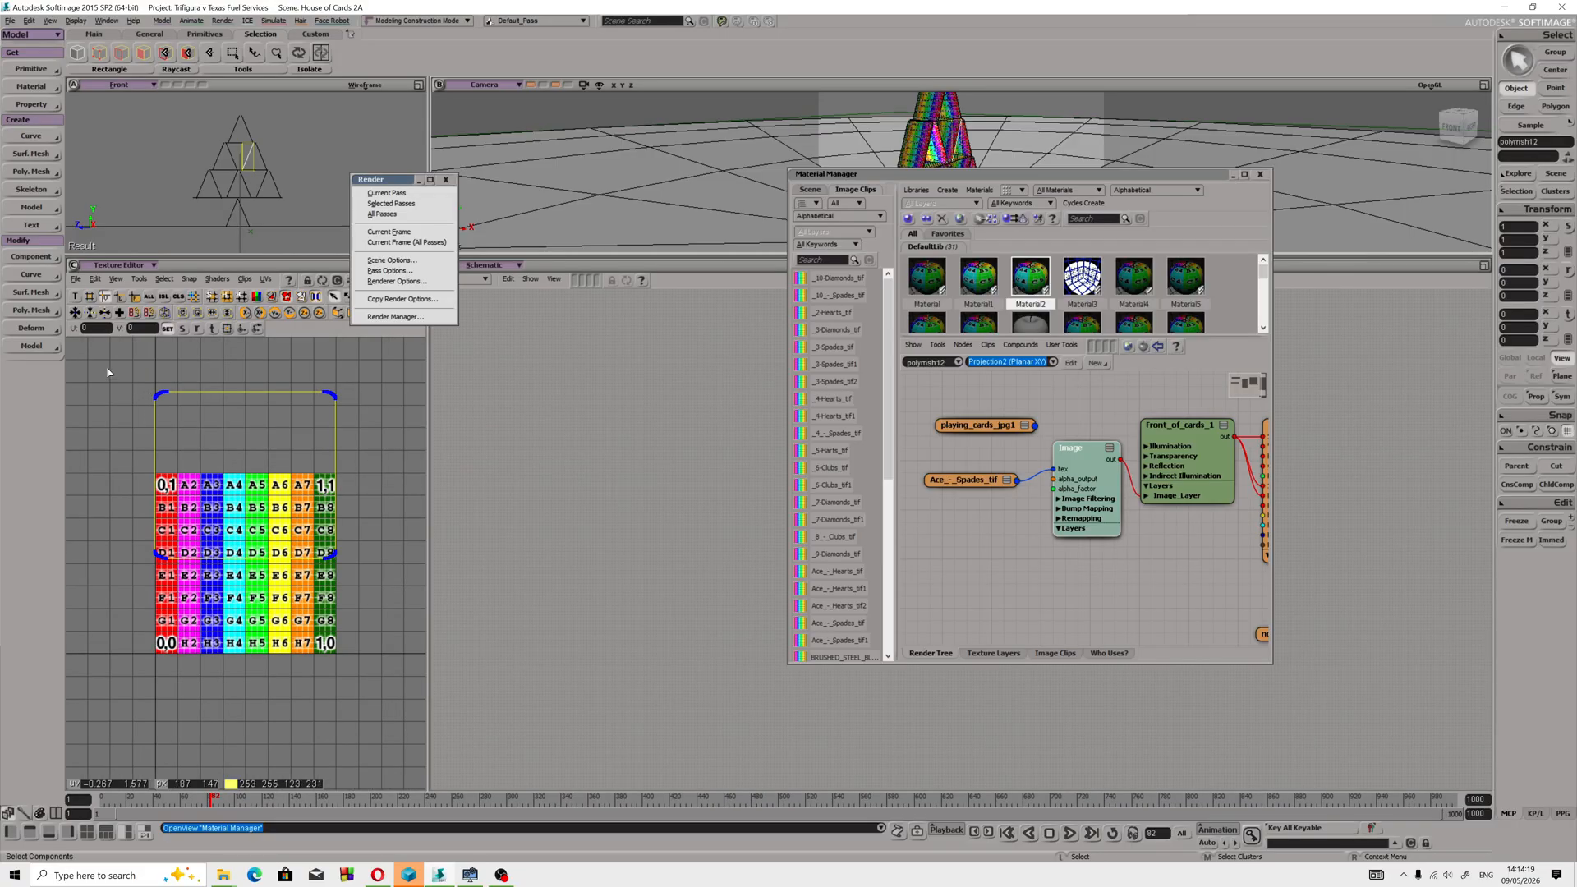
{"action": "left_click_drag", "start_coordinate": [107, 368], "coordinate": [402, 631]}
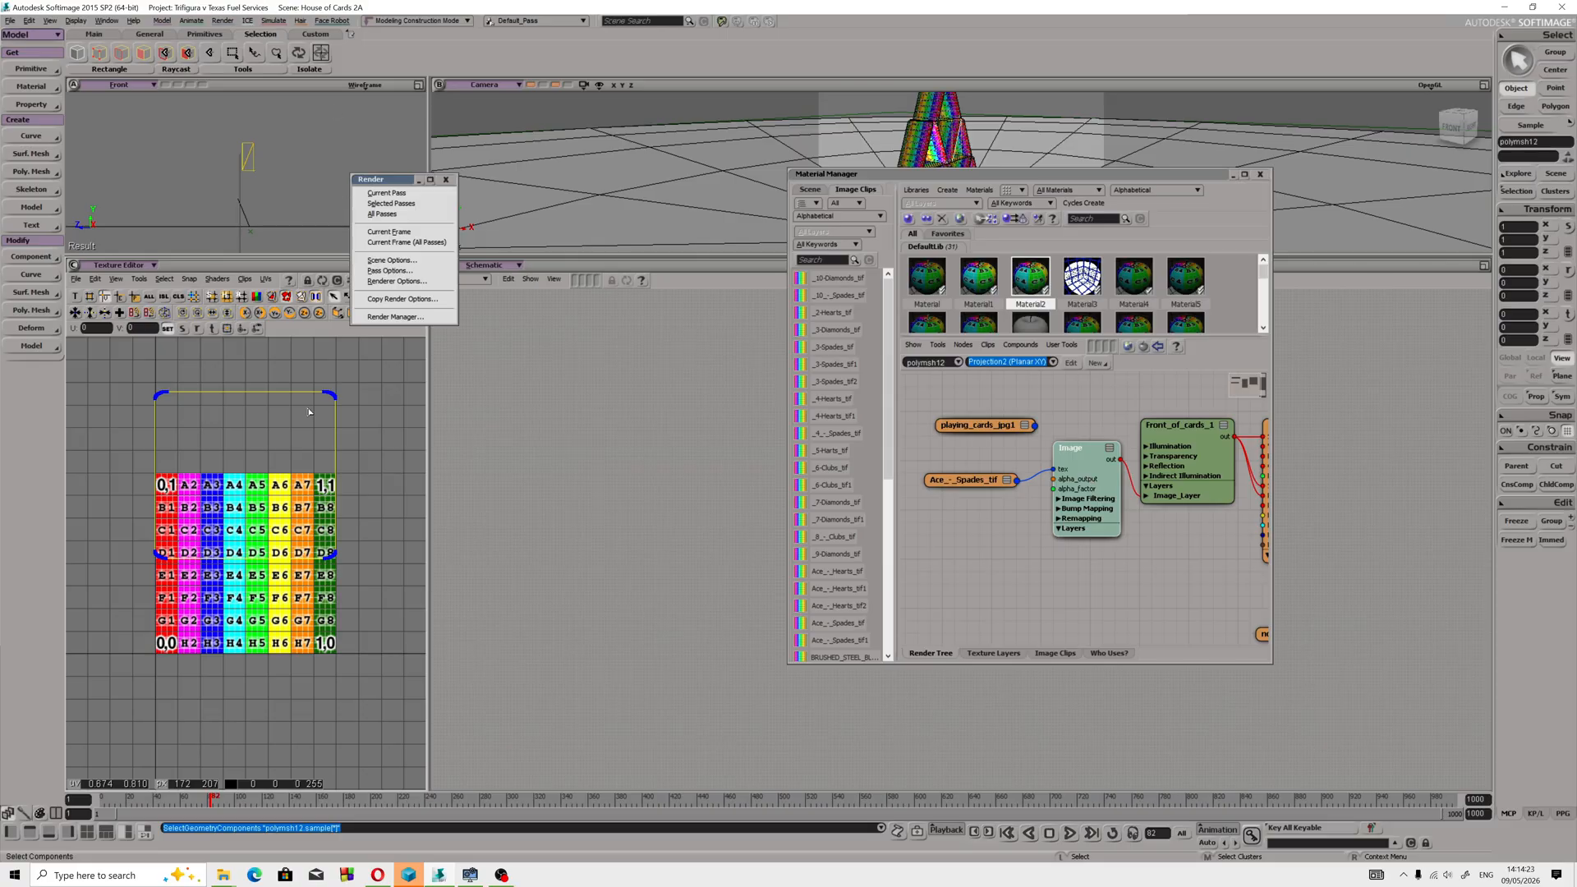
{"action": "left_click", "coordinate": [501, 875]}
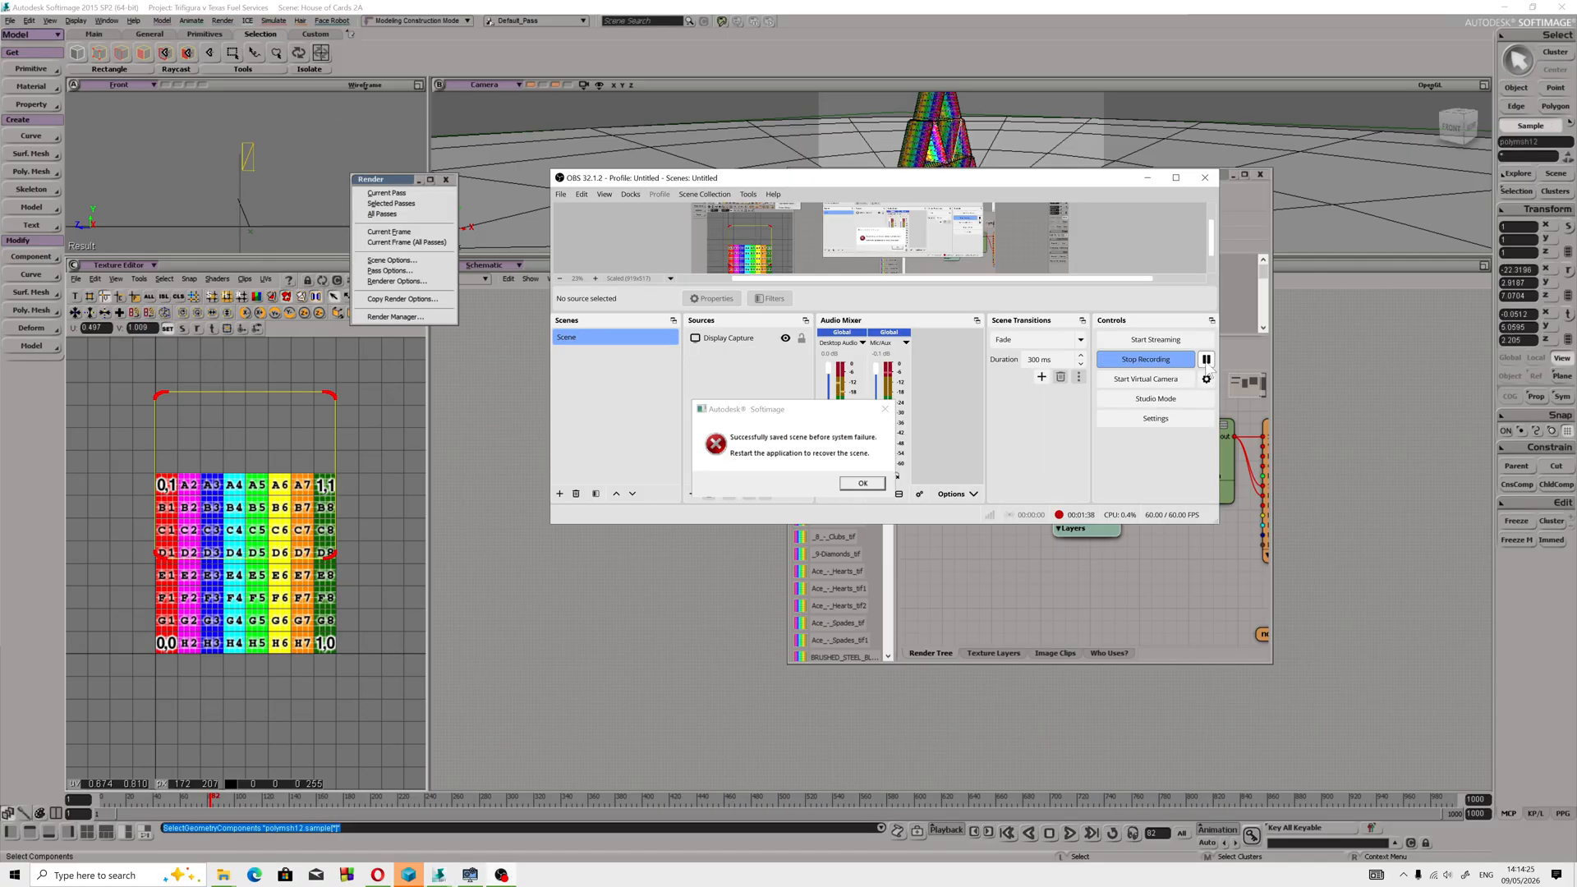
{"action": "left_click_drag", "start_coordinate": [763, 425], "coordinate": [685, 568]}
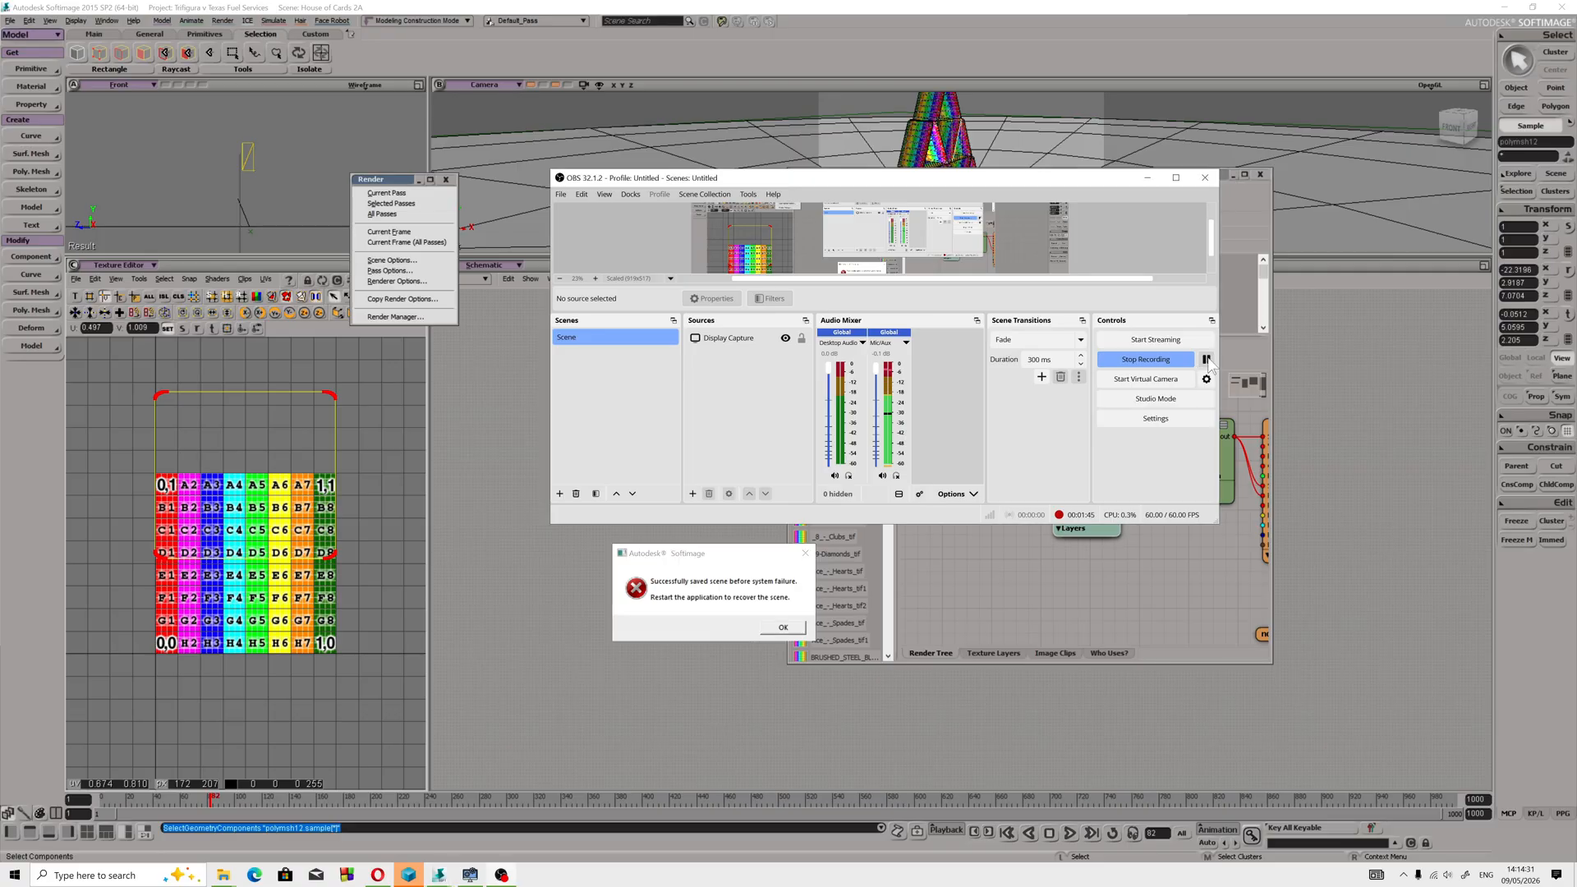
{"action": "left_click", "coordinate": [1205, 359]}
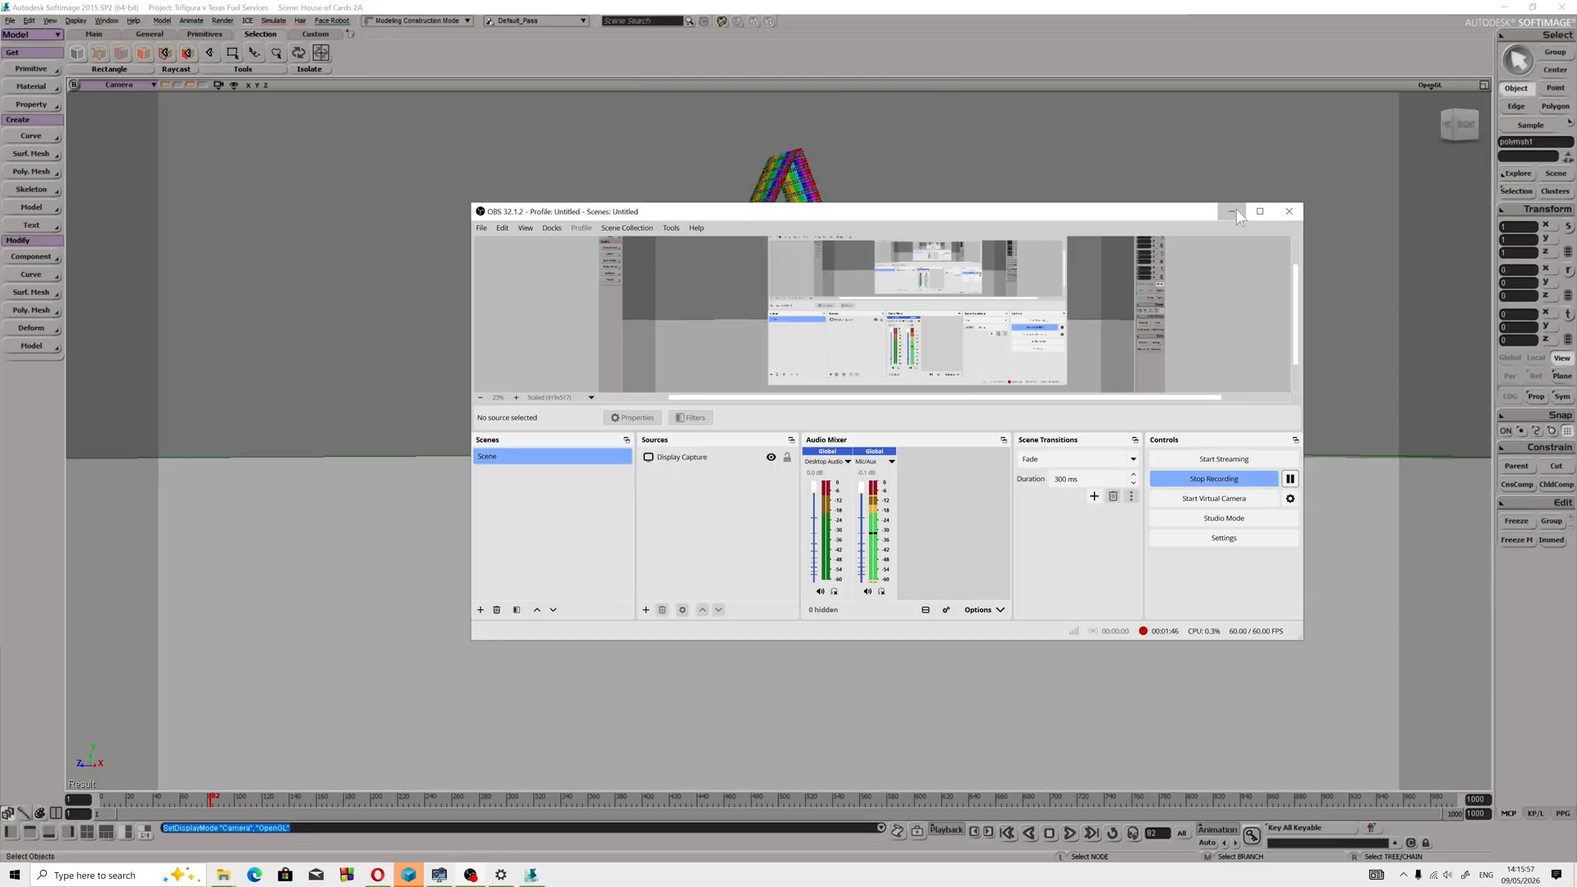
{"action": "left_click", "coordinate": [1233, 211]}
{"action": "scroll", "coordinate": [768, 351], "scroll_direction": "up", "scroll_amount": 5}
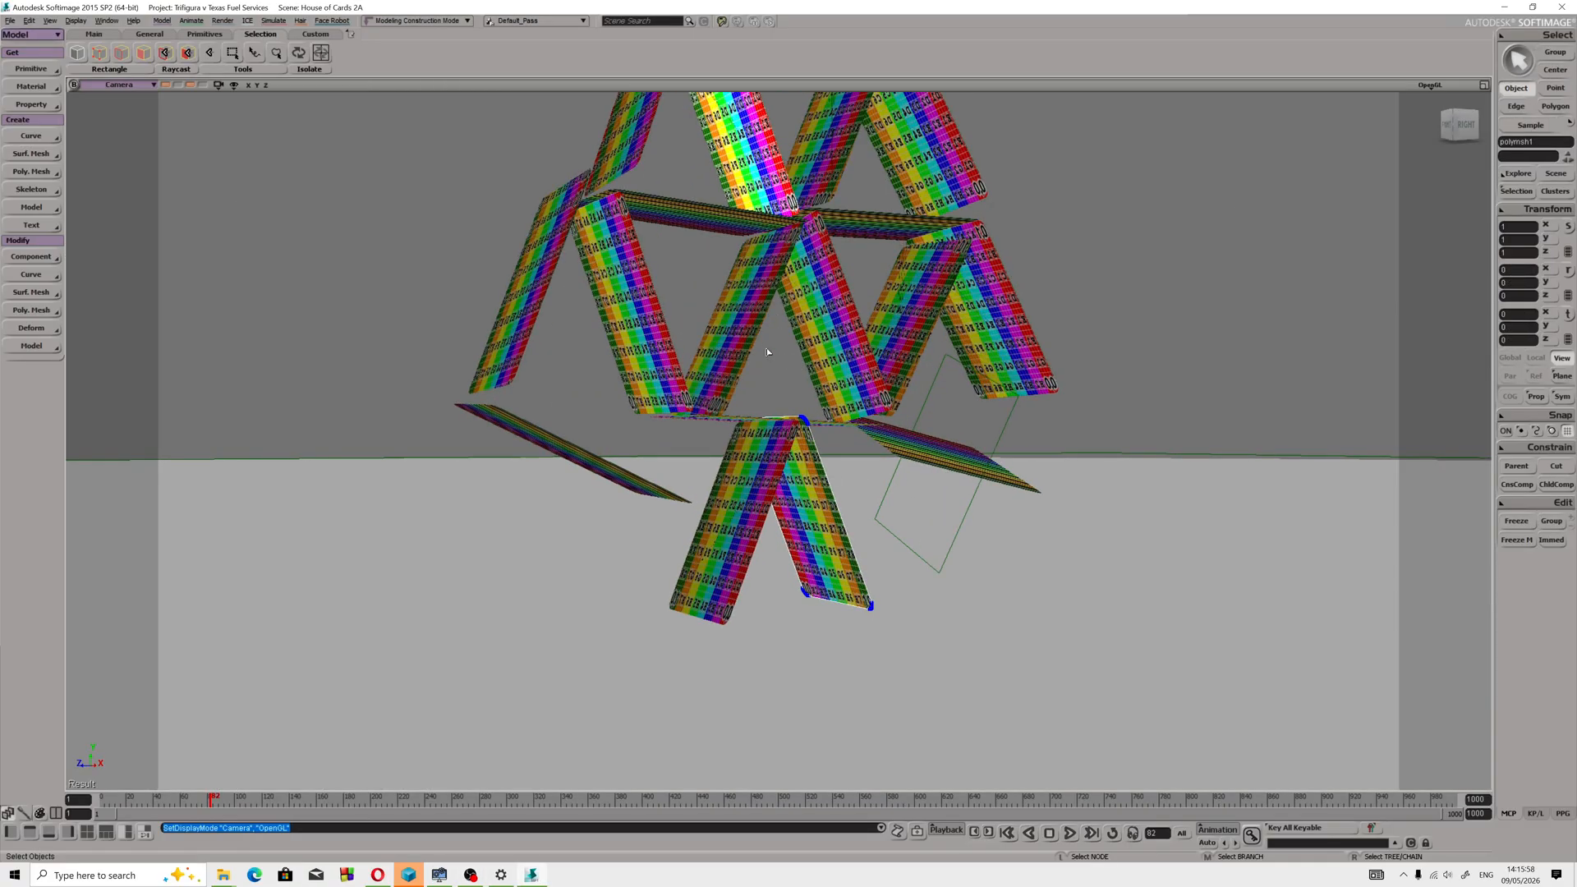
With the card polymsh3 selected in the camera view, start rendering the current pass and abort it partway.
{"action": "left_click", "coordinate": [748, 329]}
{"action": "middle_click_drag", "start_coordinate": [751, 336], "coordinate": [749, 431], "text": "alt"}
{"action": "left_click_drag", "start_coordinate": [749, 430], "coordinate": [801, 471], "text": "alt"}
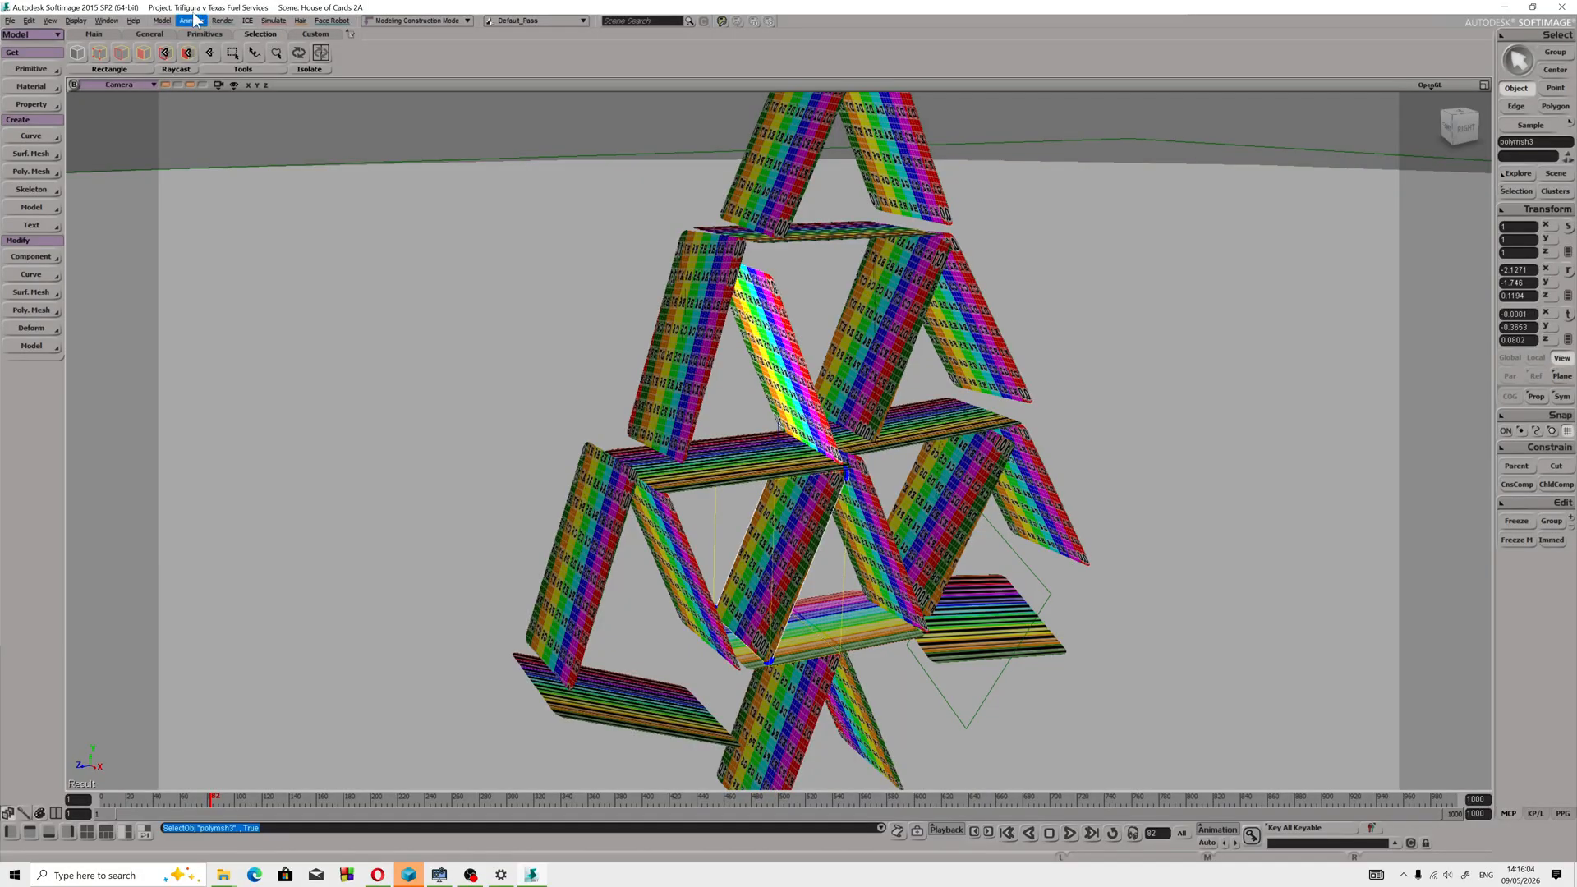
{"action": "left_click", "coordinate": [222, 21]}
{"action": "mouse_move", "coordinate": [238, 202]}
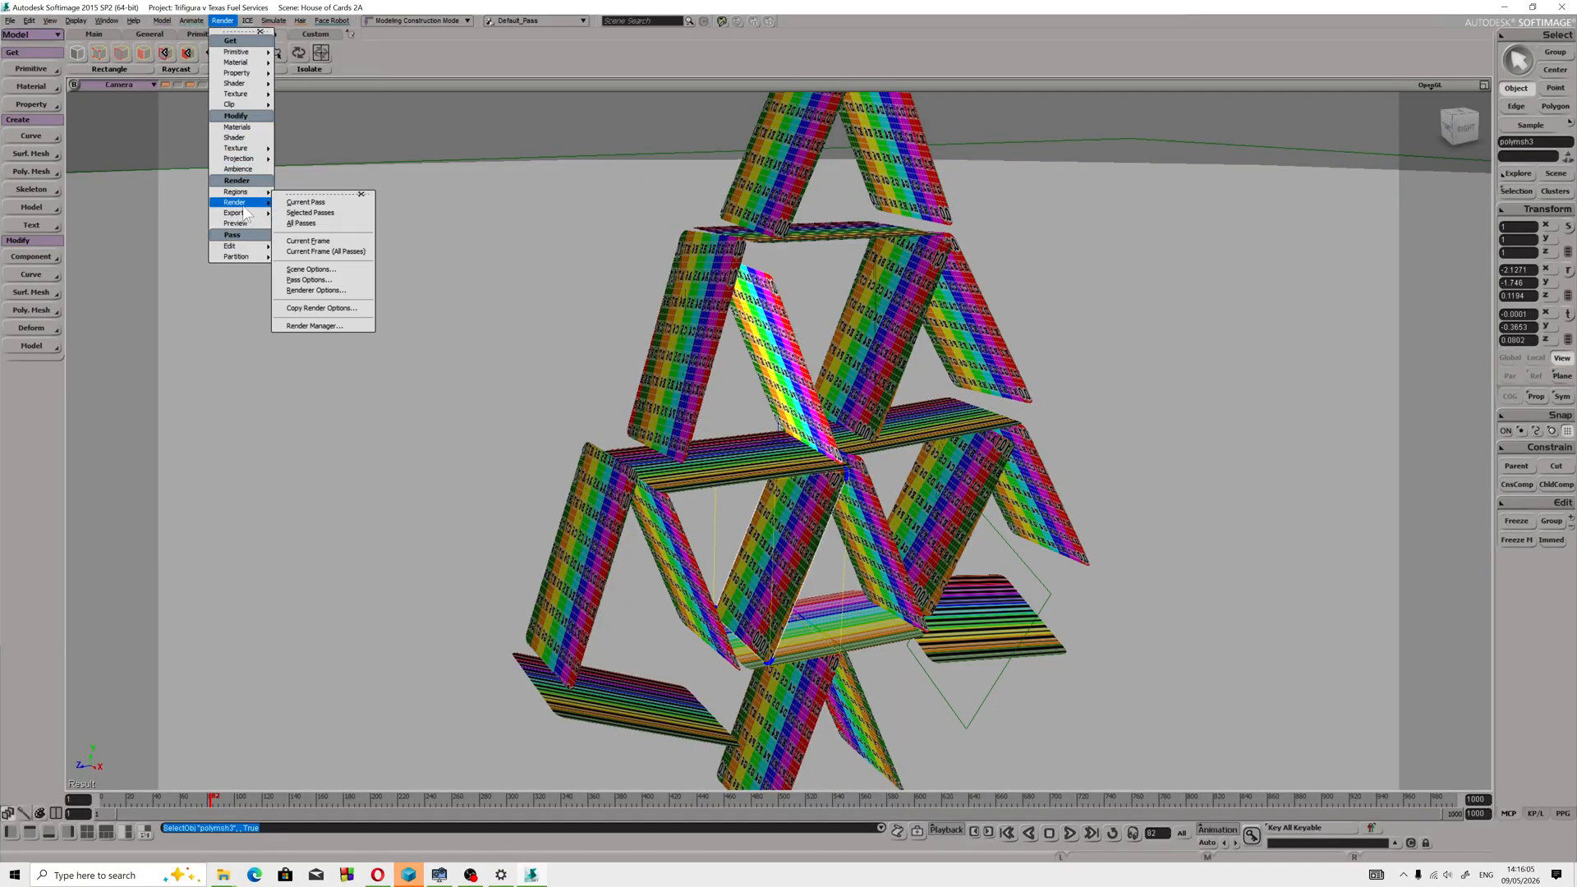
{"action": "left_click", "coordinate": [322, 194]}
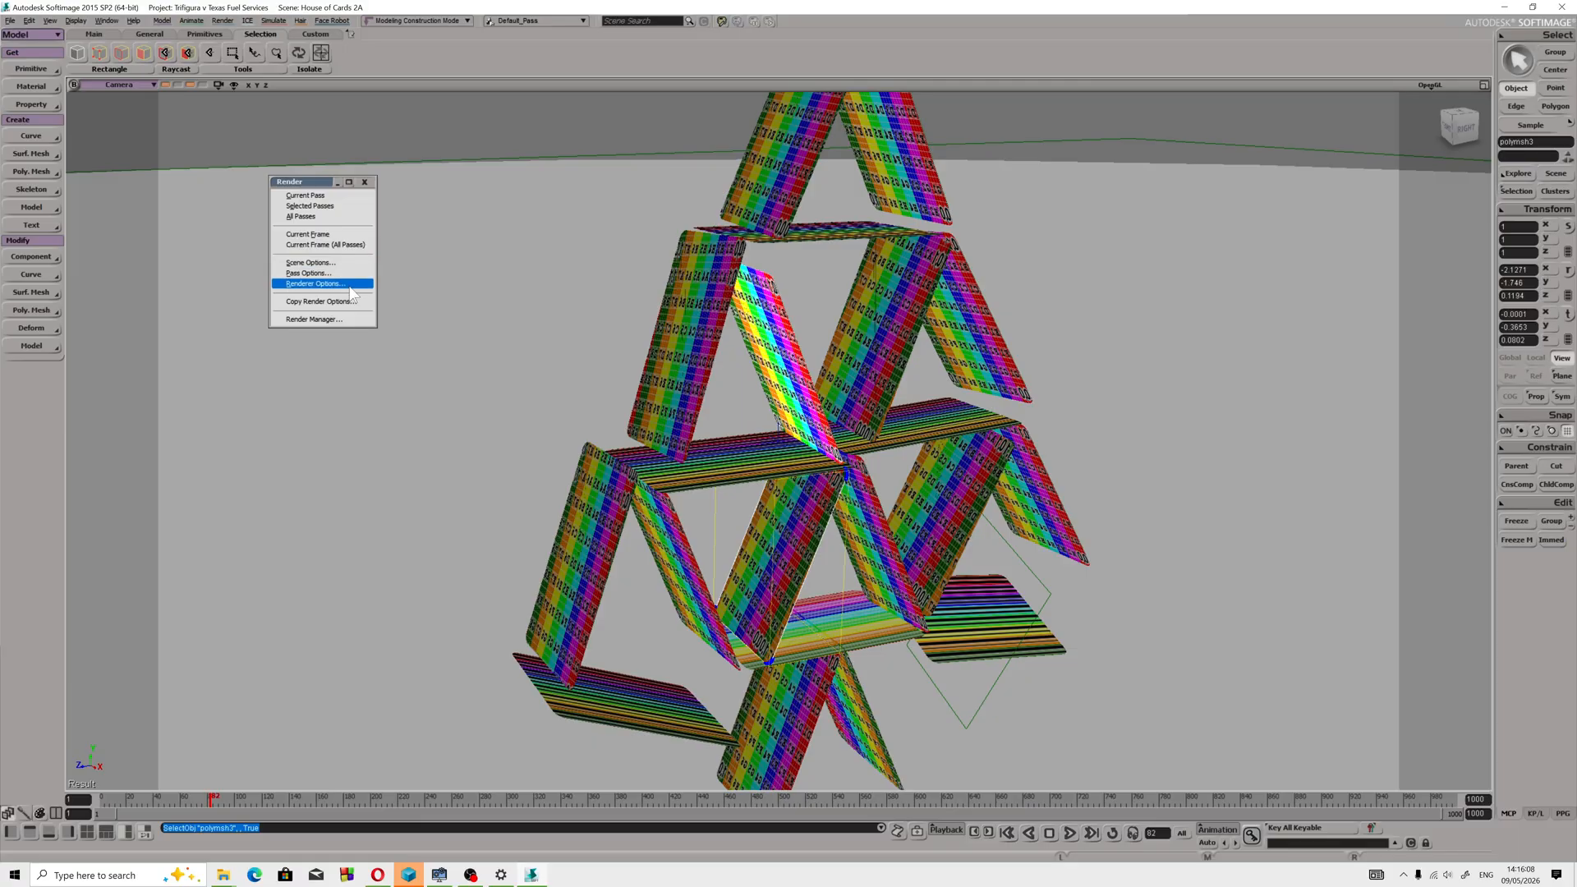
{"action": "left_click", "coordinate": [327, 197]}
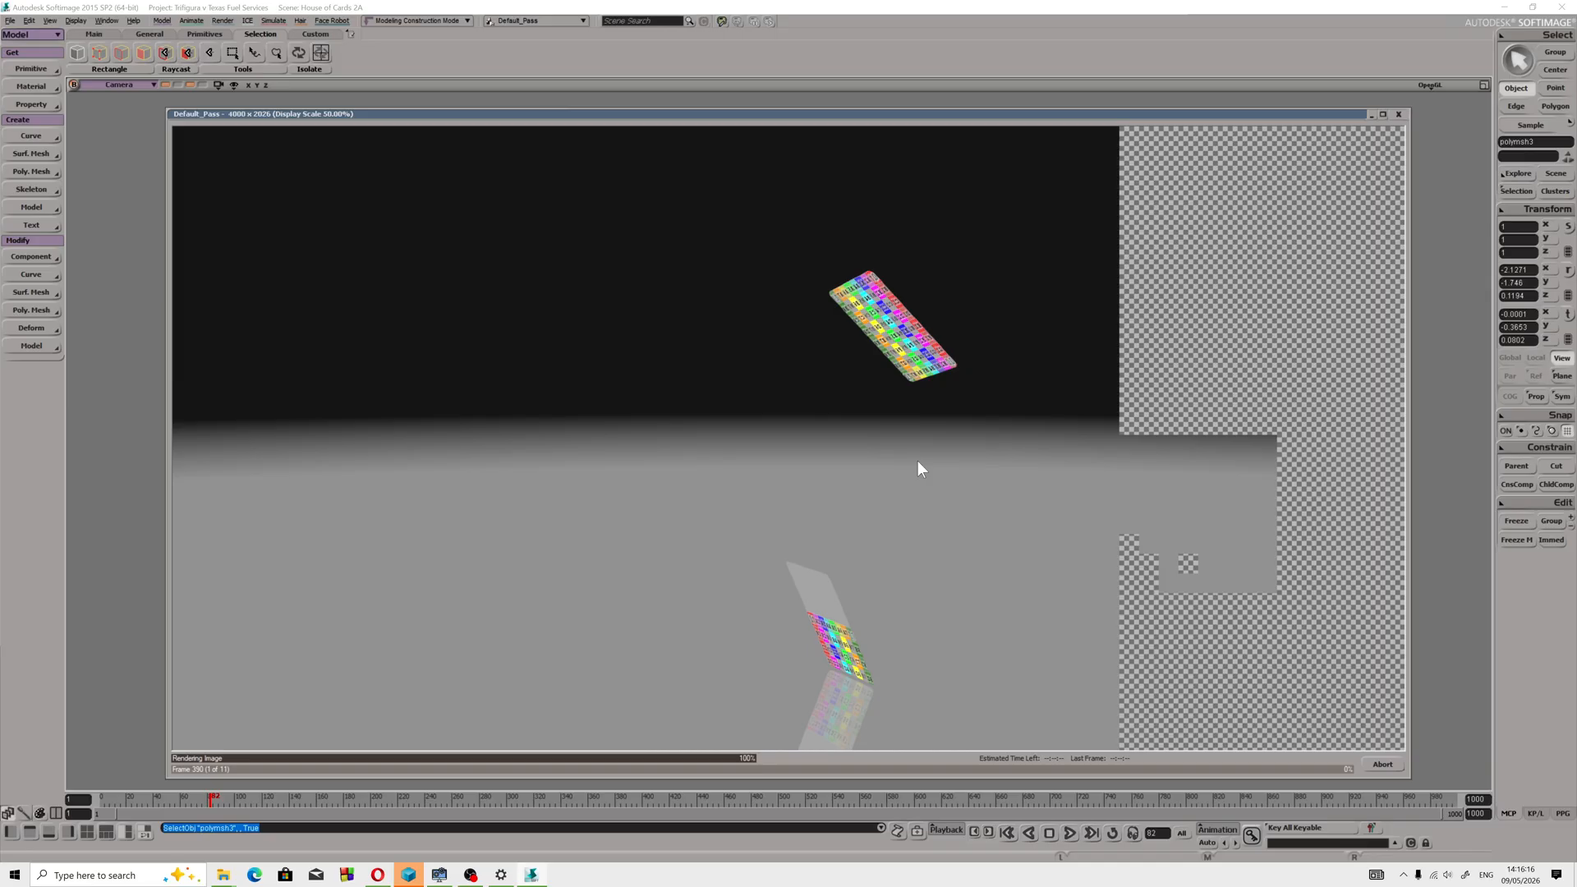
{"action": "left_click", "coordinate": [1382, 763]}
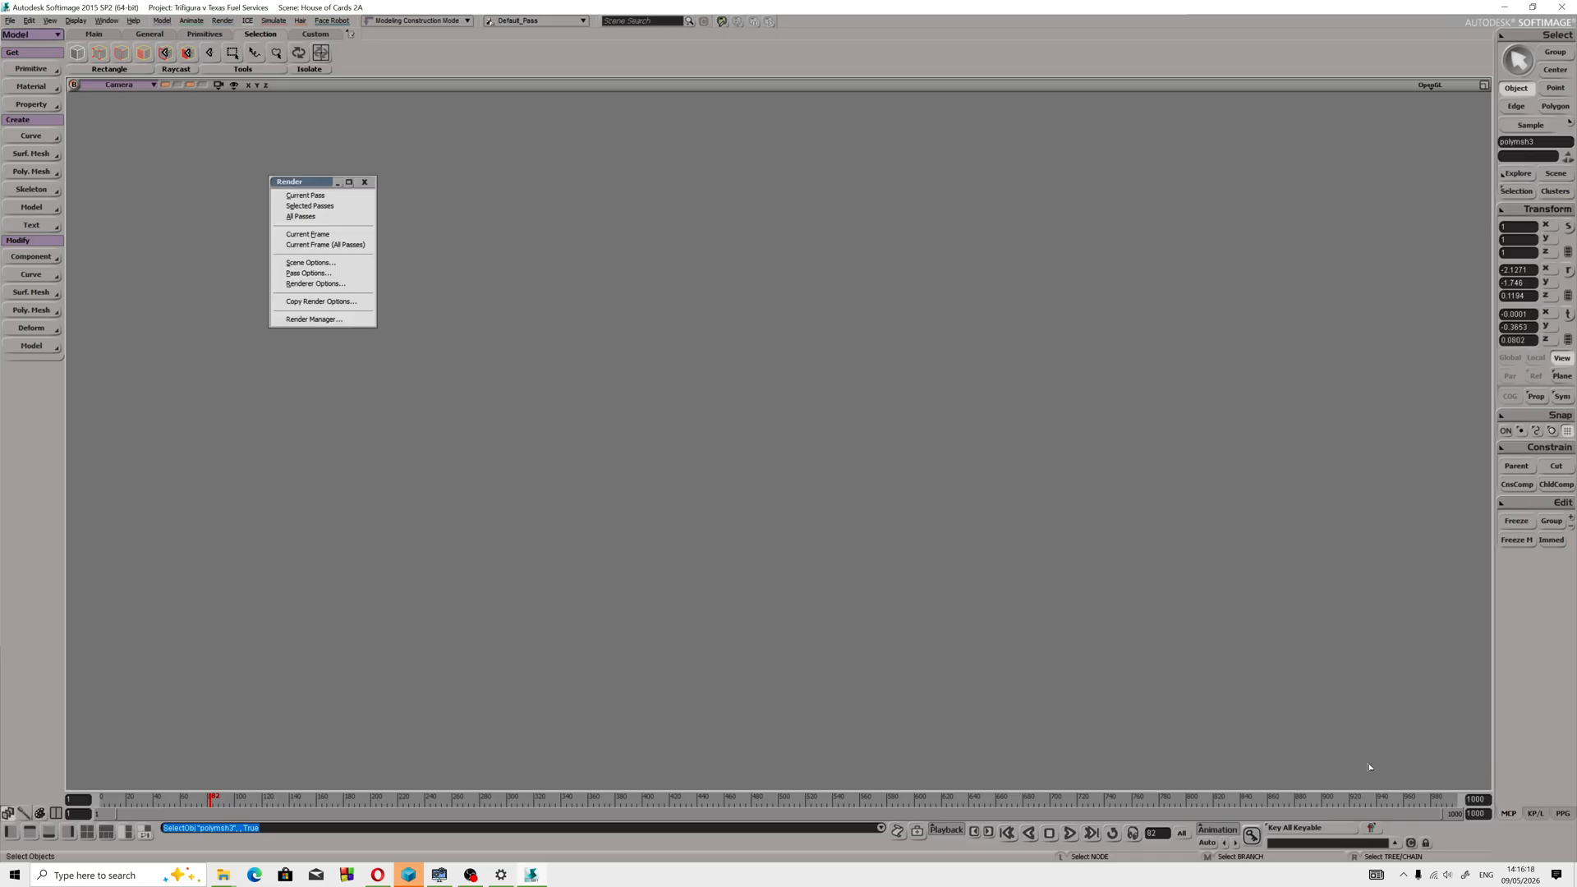
Select the card polymsh14 in the camera view and open the Material Manager.
{"action": "left_click", "coordinate": [812, 425]}
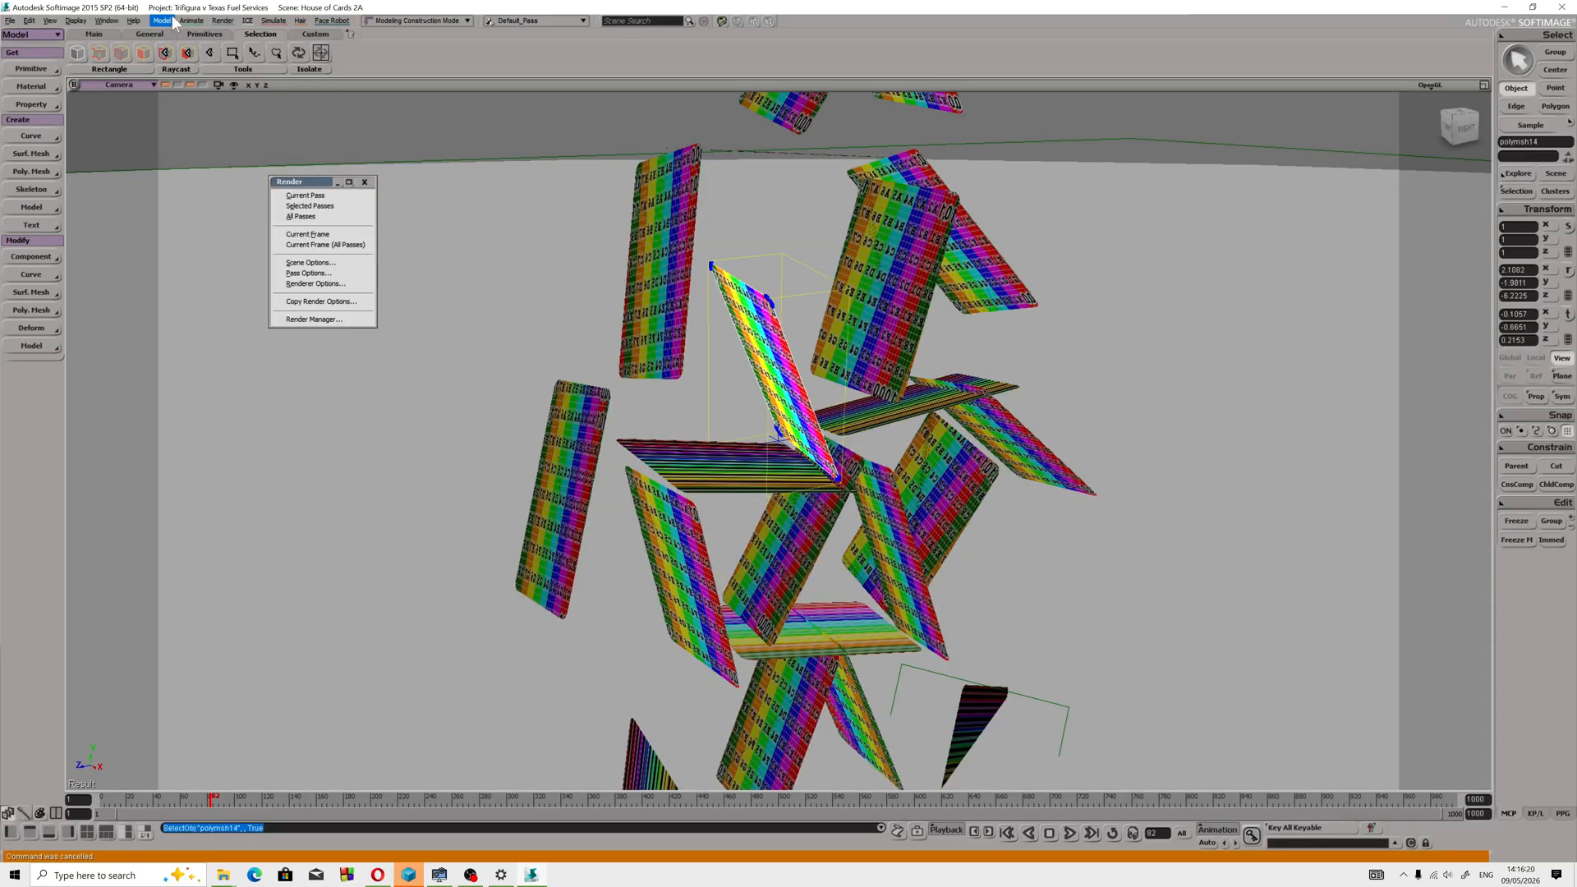
{"action": "left_click", "coordinate": [223, 21]}
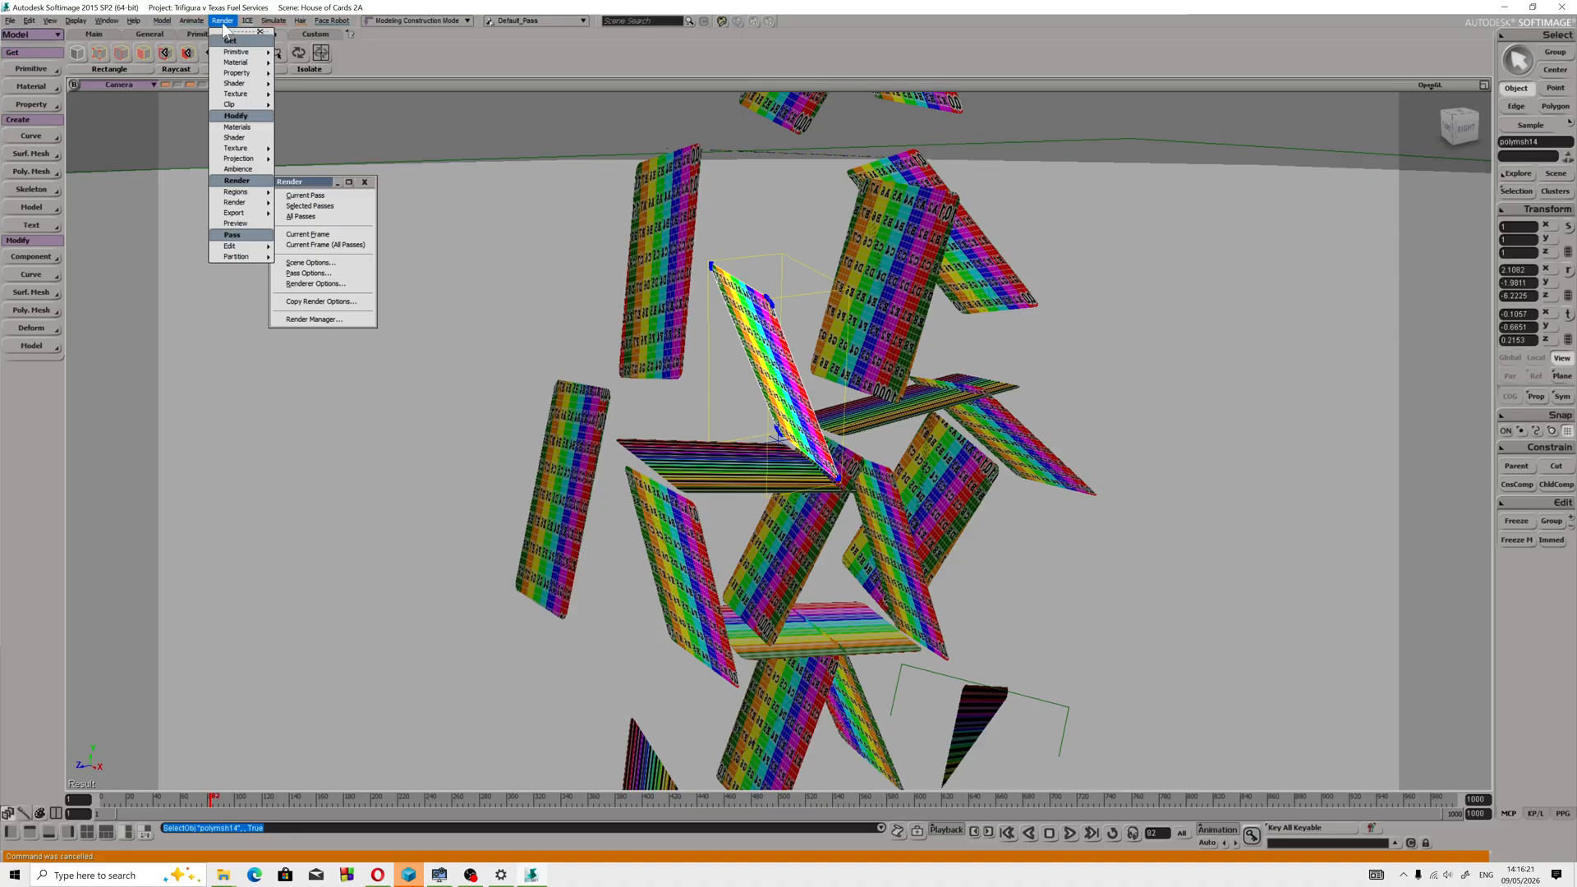
{"action": "left_click", "coordinate": [237, 127]}
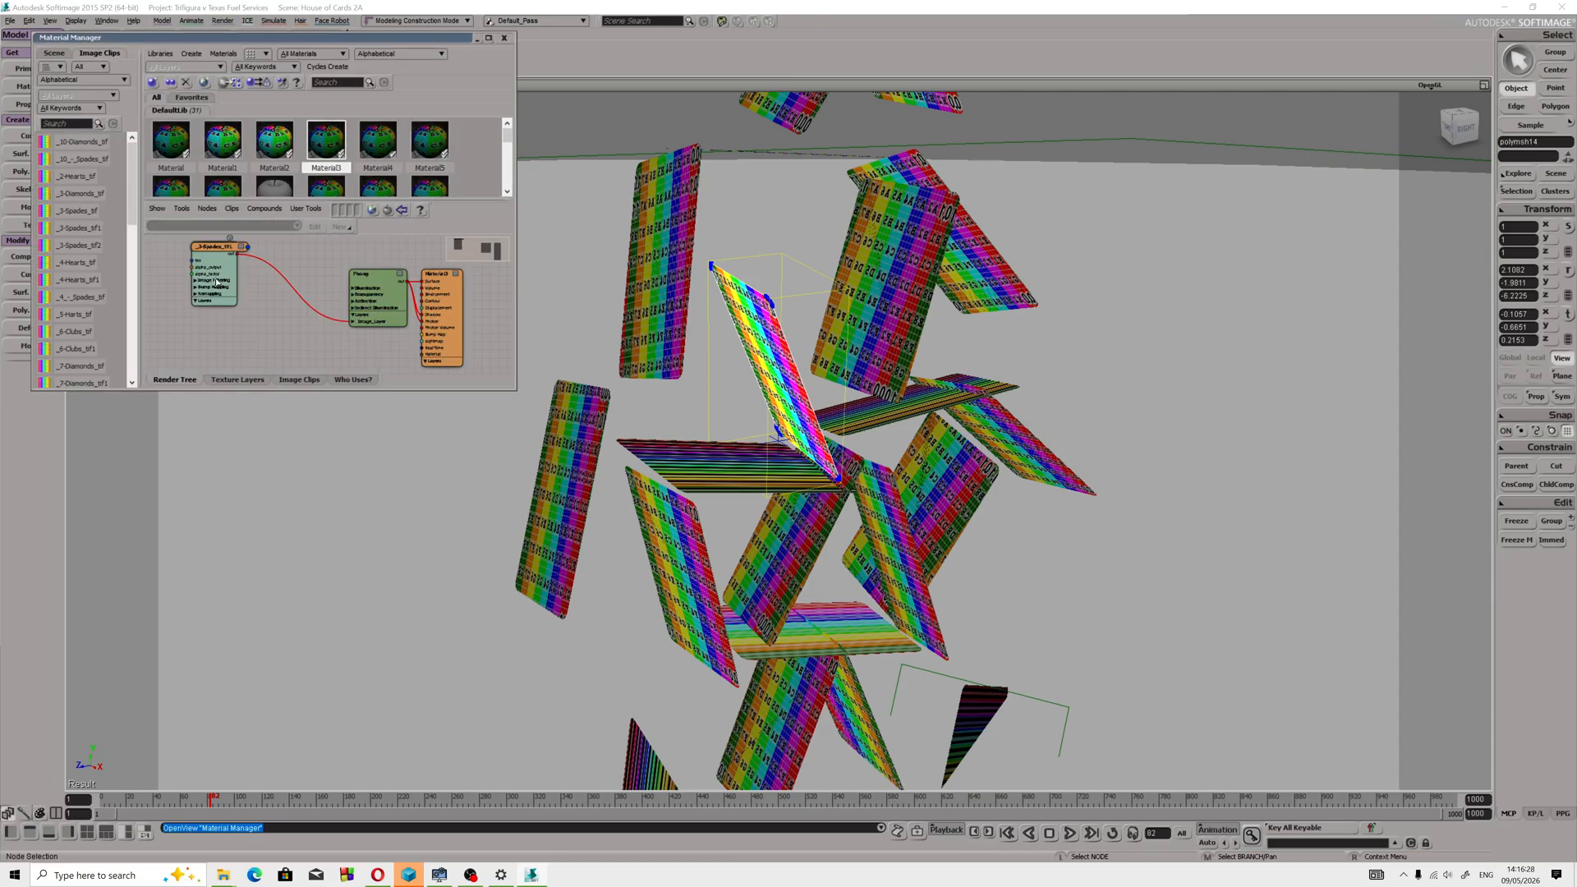
Enable U and V wrapping on the planar XY texture projection used by Material3's Image node.
{"action": "left_click_drag", "start_coordinate": [215, 282], "coordinate": [297, 330]}
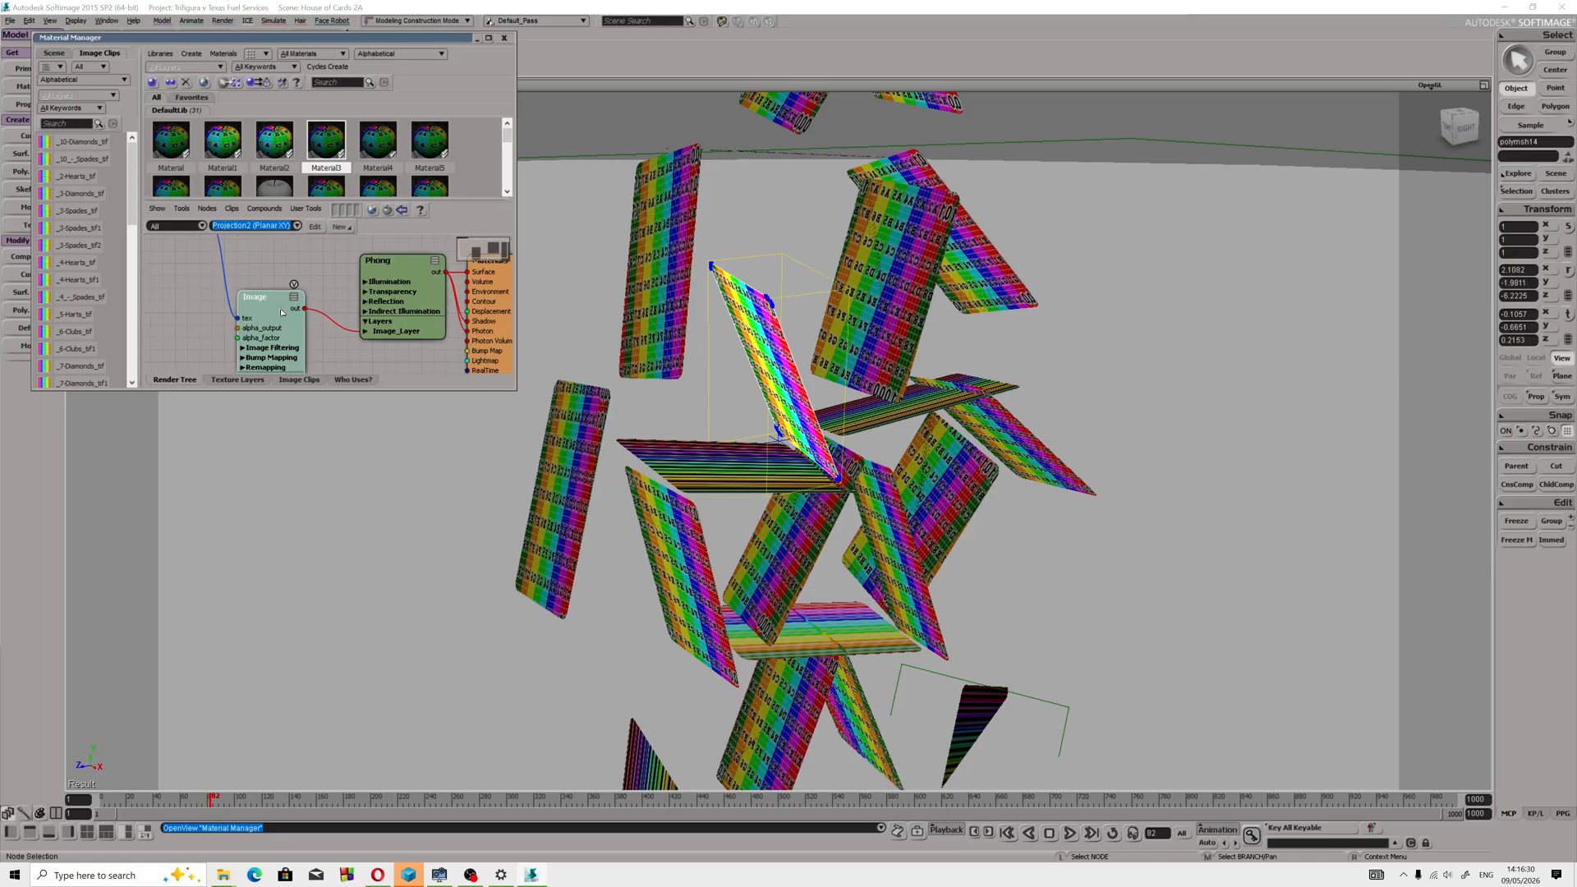
{"action": "double_click", "coordinate": [291, 315]}
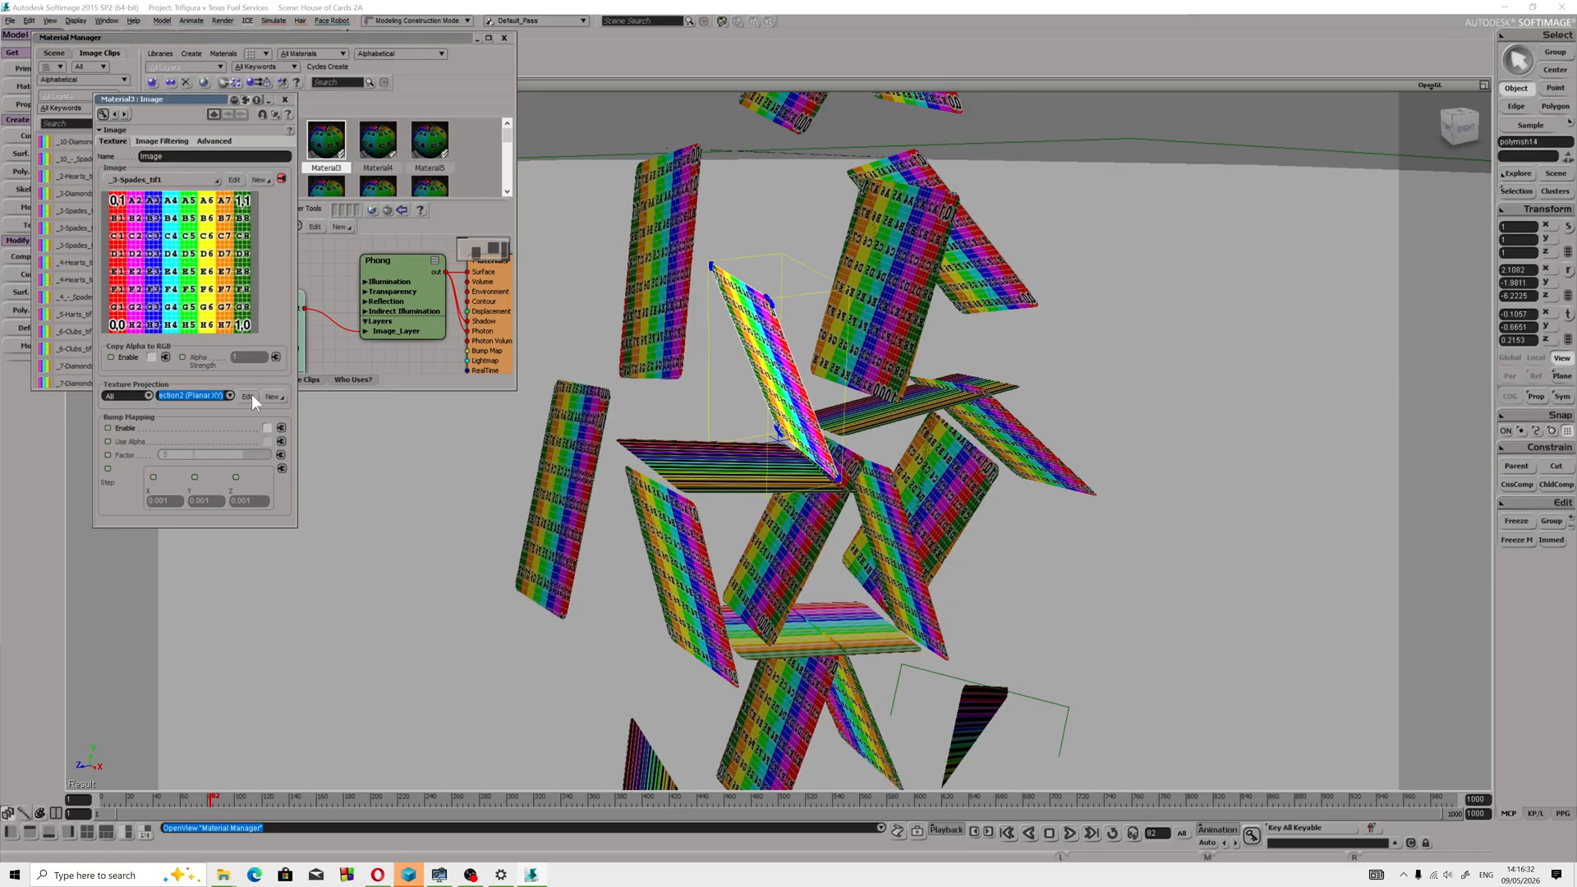
{"action": "left_click", "coordinate": [249, 396]}
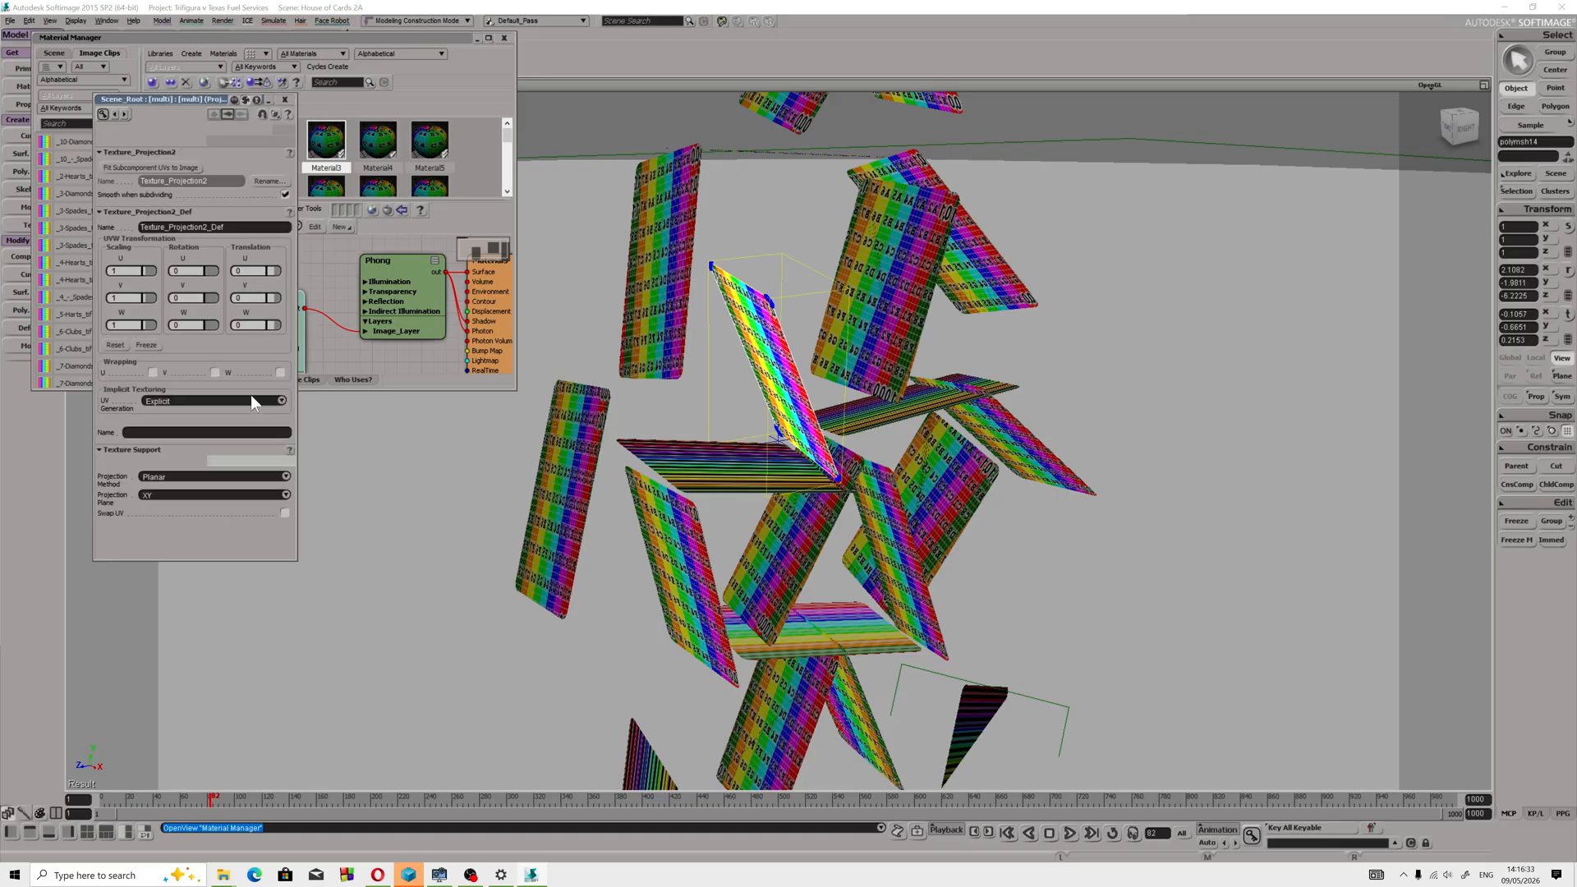
{"action": "left_click", "coordinate": [152, 373]}
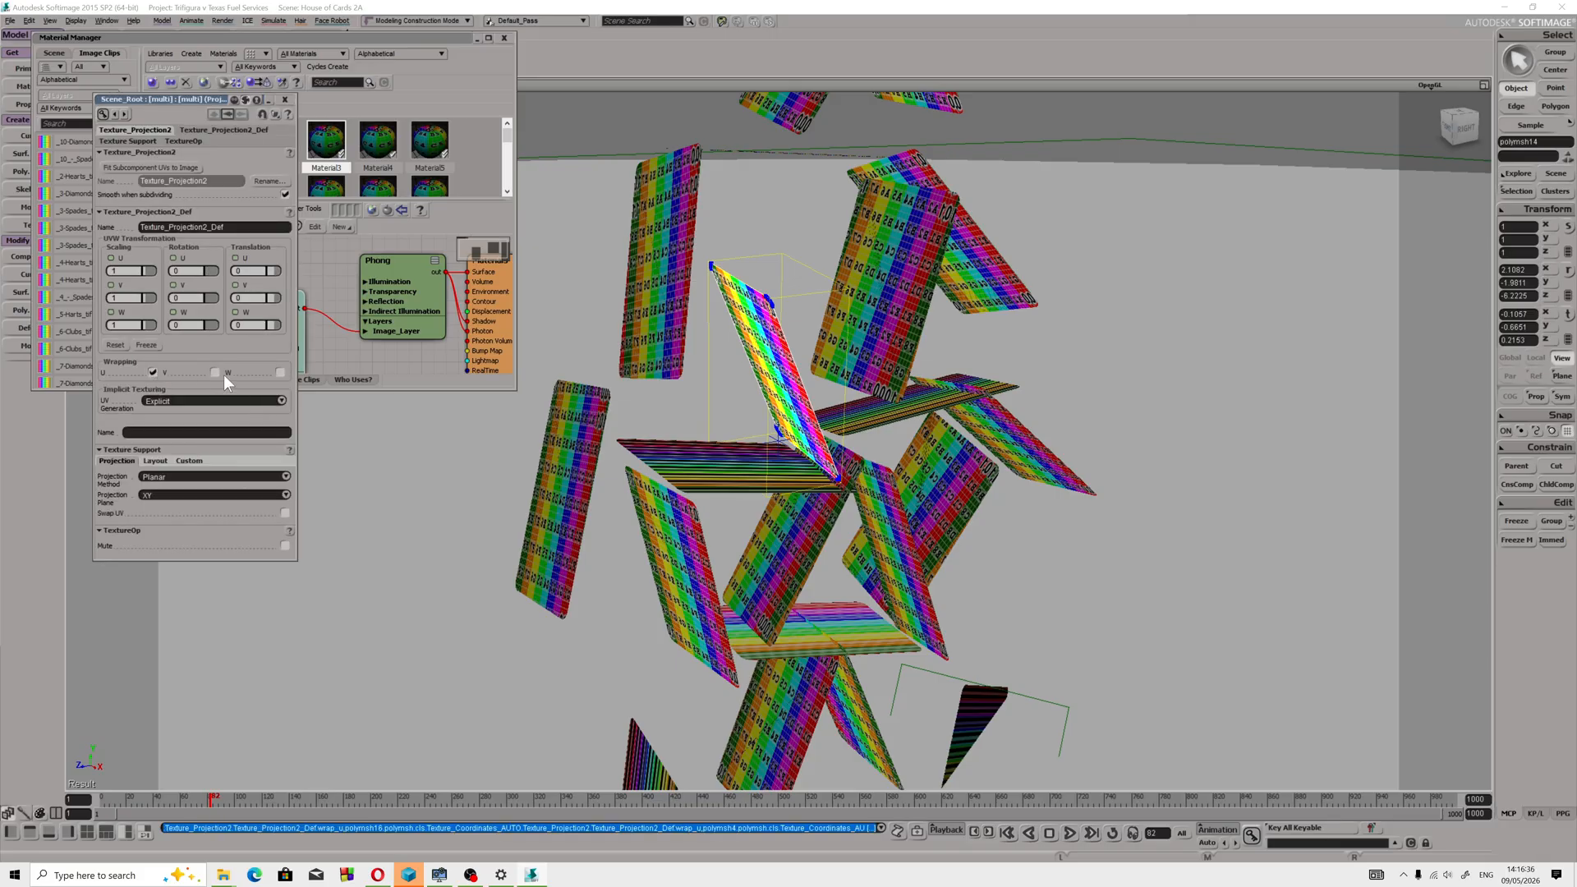
{"action": "left_click", "coordinate": [285, 100]}
Enlarge the Material Manager and enable U and V wrapping on the texture projection of Material4's Image node.
{"action": "left_click_drag", "start_coordinate": [515, 398], "coordinate": [547, 610]}
{"action": "left_click", "coordinate": [378, 141]}
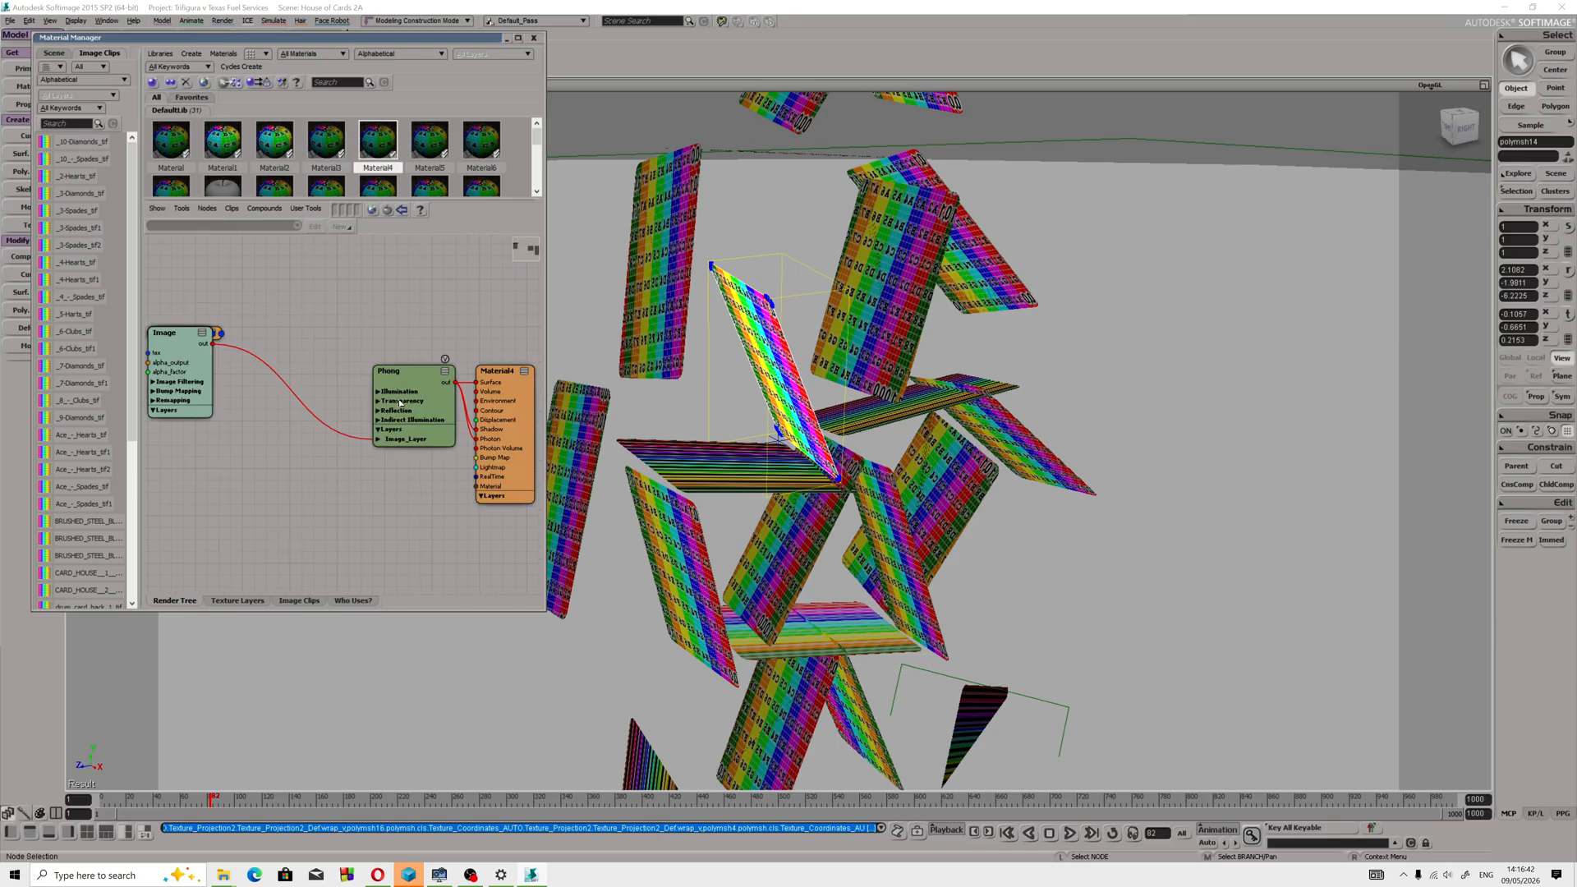
{"action": "left_click_drag", "start_coordinate": [188, 354], "coordinate": [267, 389]}
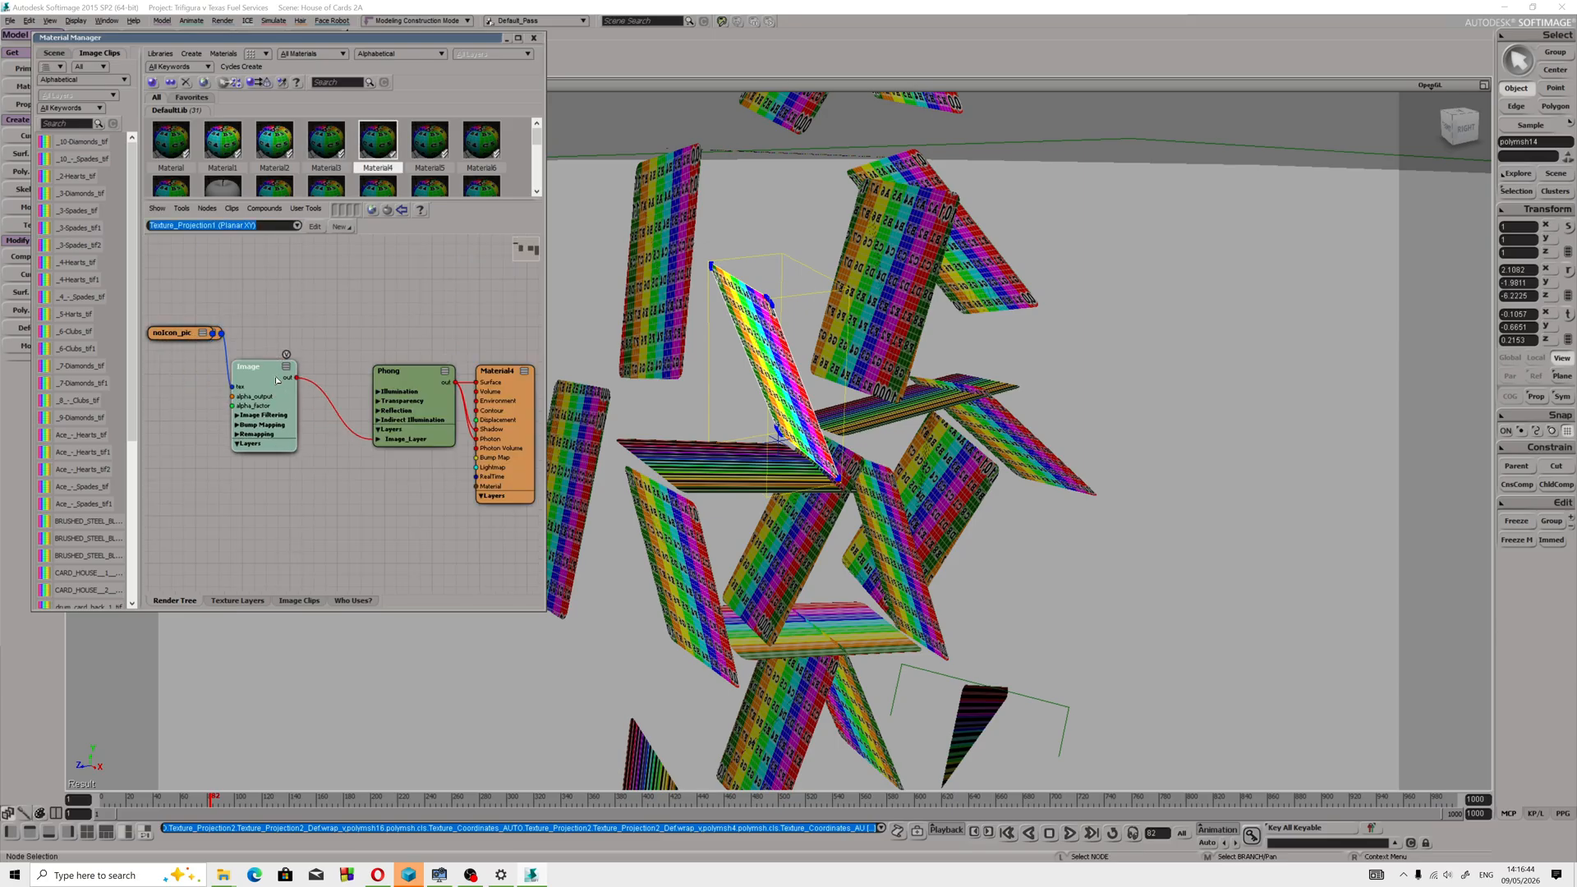
{"action": "double_click", "coordinate": [278, 380]}
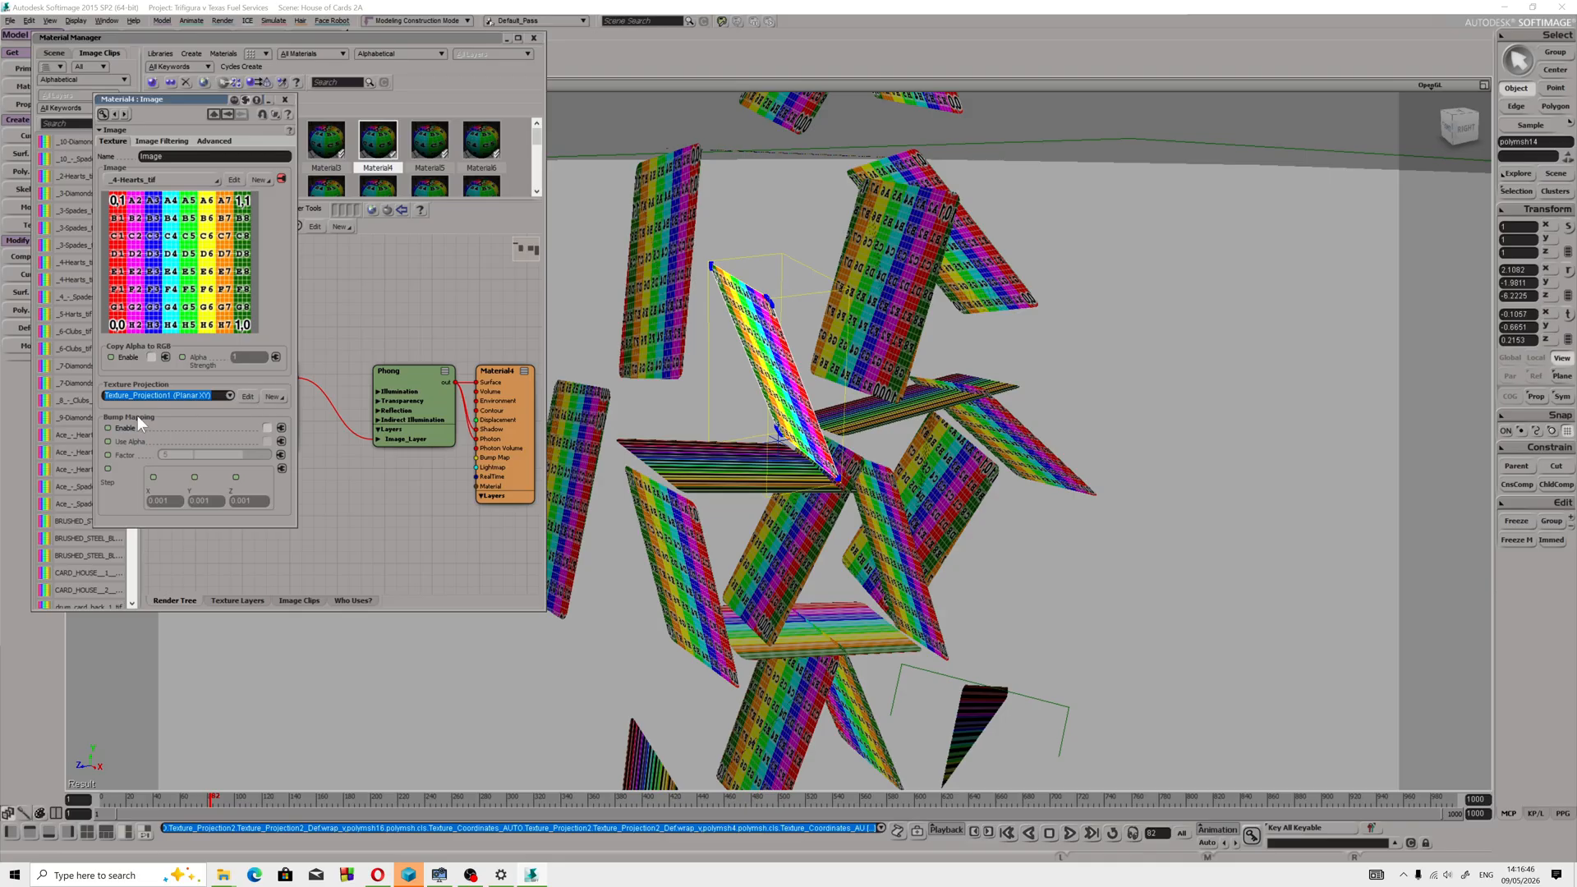
{"action": "left_click", "coordinate": [248, 396]}
{"action": "left_click", "coordinate": [213, 372]}
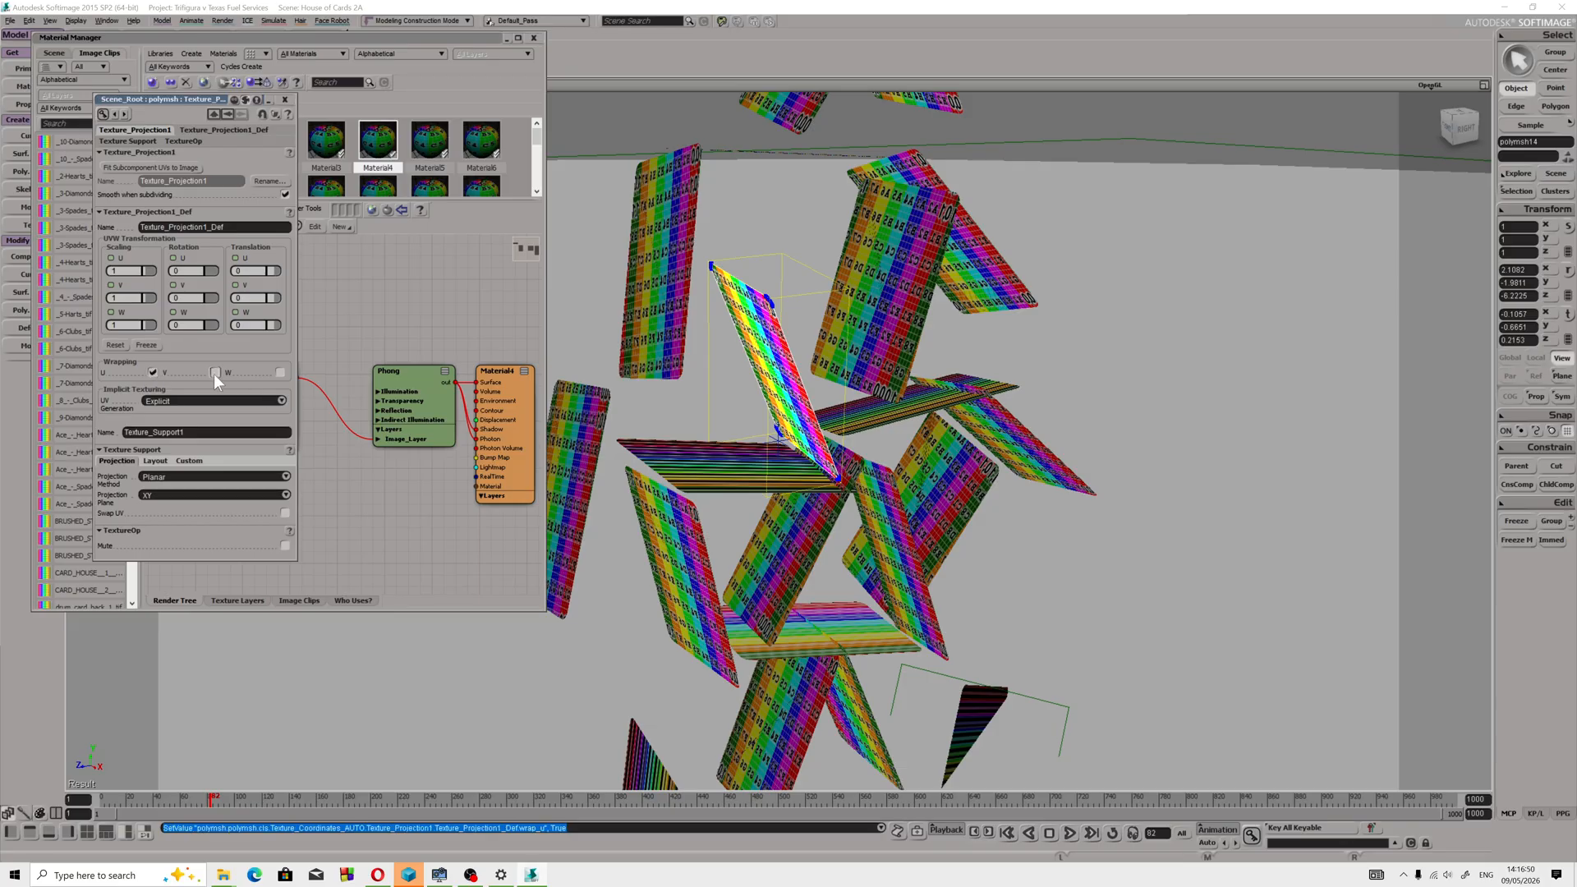
{"action": "left_click", "coordinate": [285, 100]}
Enable U and V wrapping on the texture projection used by Material5's Image node.
{"action": "left_click", "coordinate": [430, 140]}
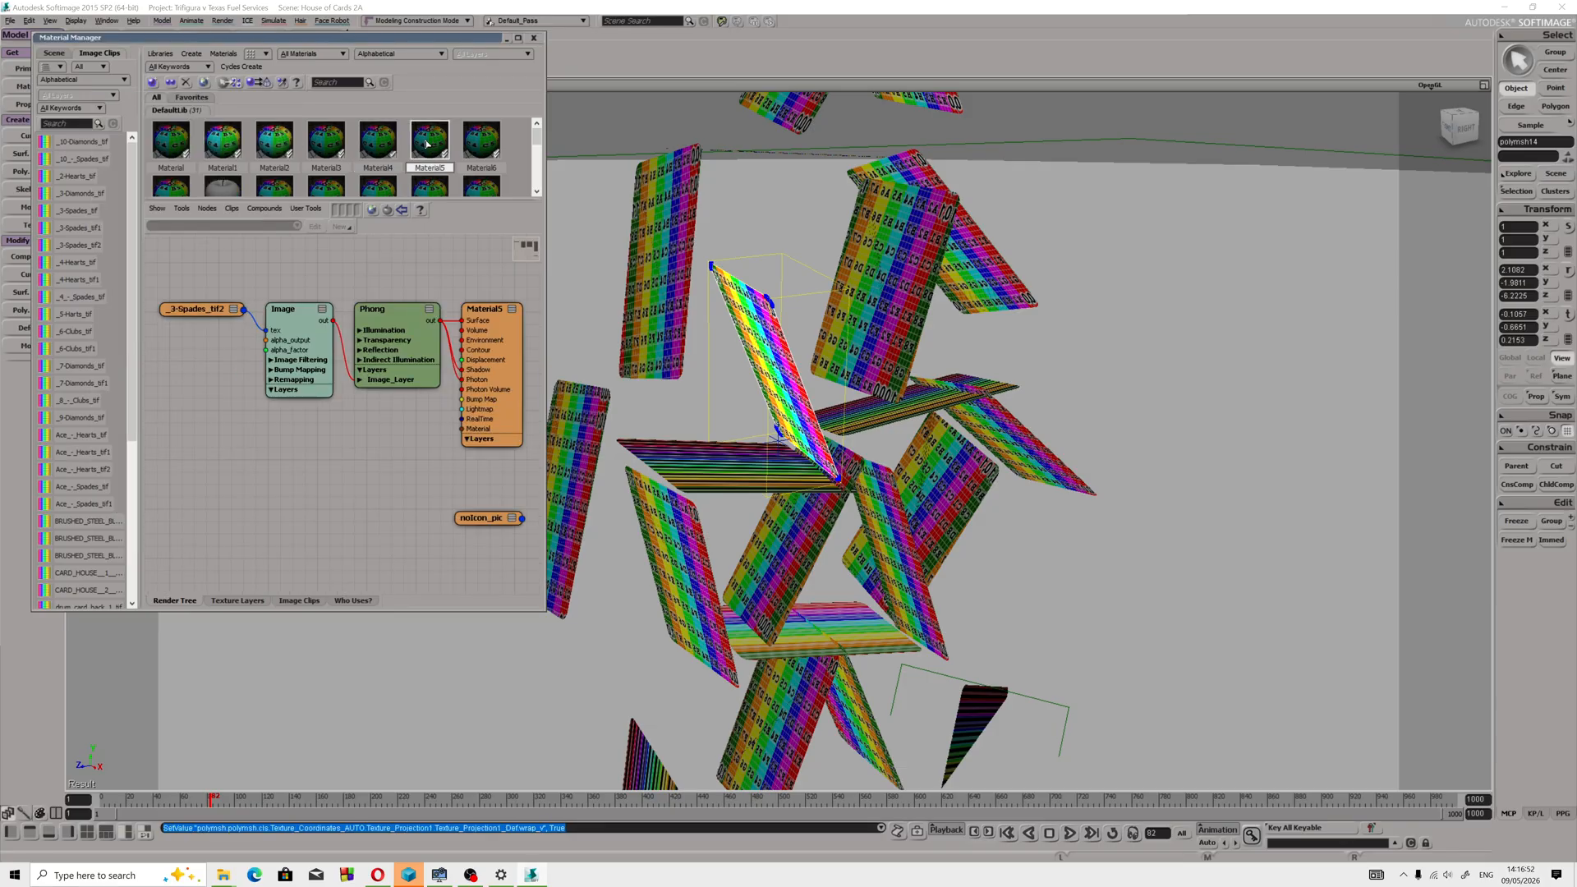
{"action": "double_click", "coordinate": [324, 310]}
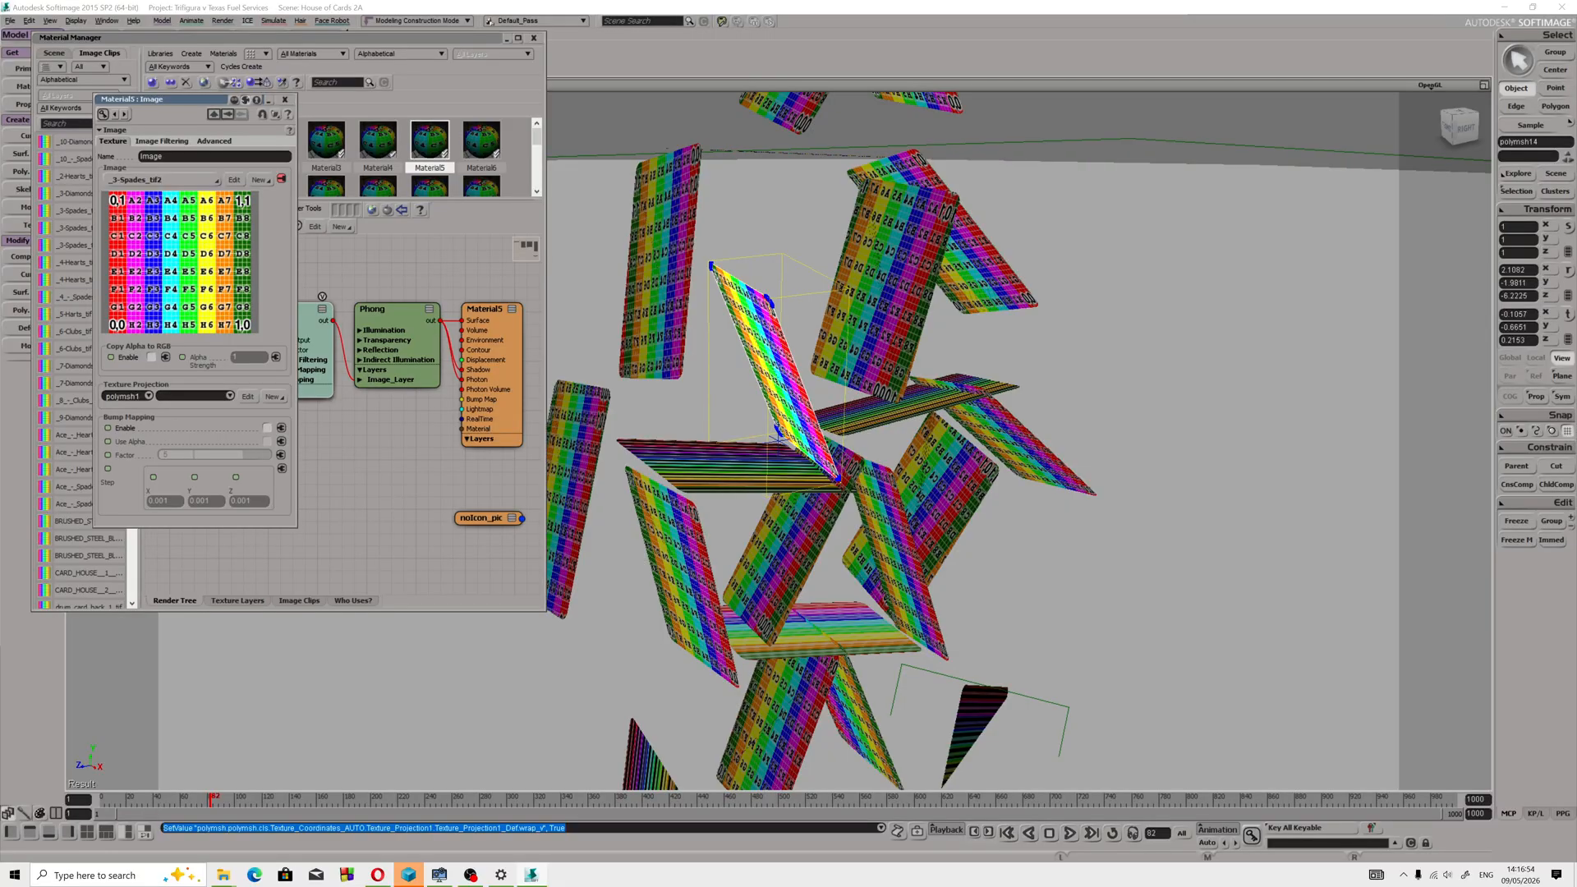
{"action": "left_click", "coordinate": [246, 396]}
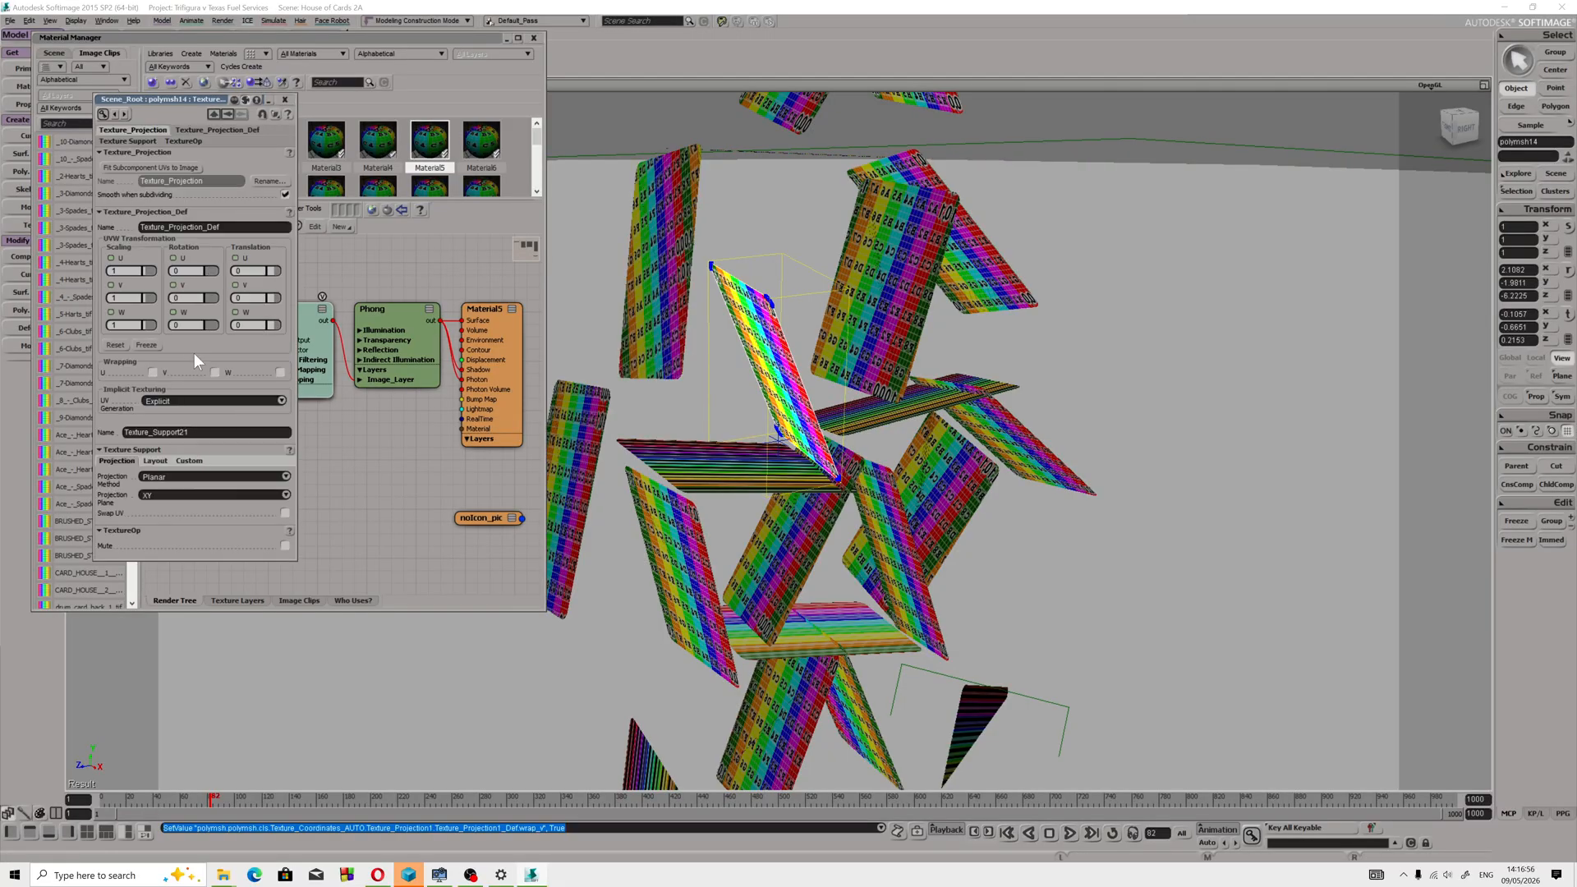
{"action": "left_click", "coordinate": [153, 372]}
{"action": "left_click", "coordinate": [215, 372]}
{"action": "left_click", "coordinate": [285, 99]}
Enable U and V wrapping on the texture projection used by Material6's Image node.
{"action": "left_click", "coordinate": [481, 139]}
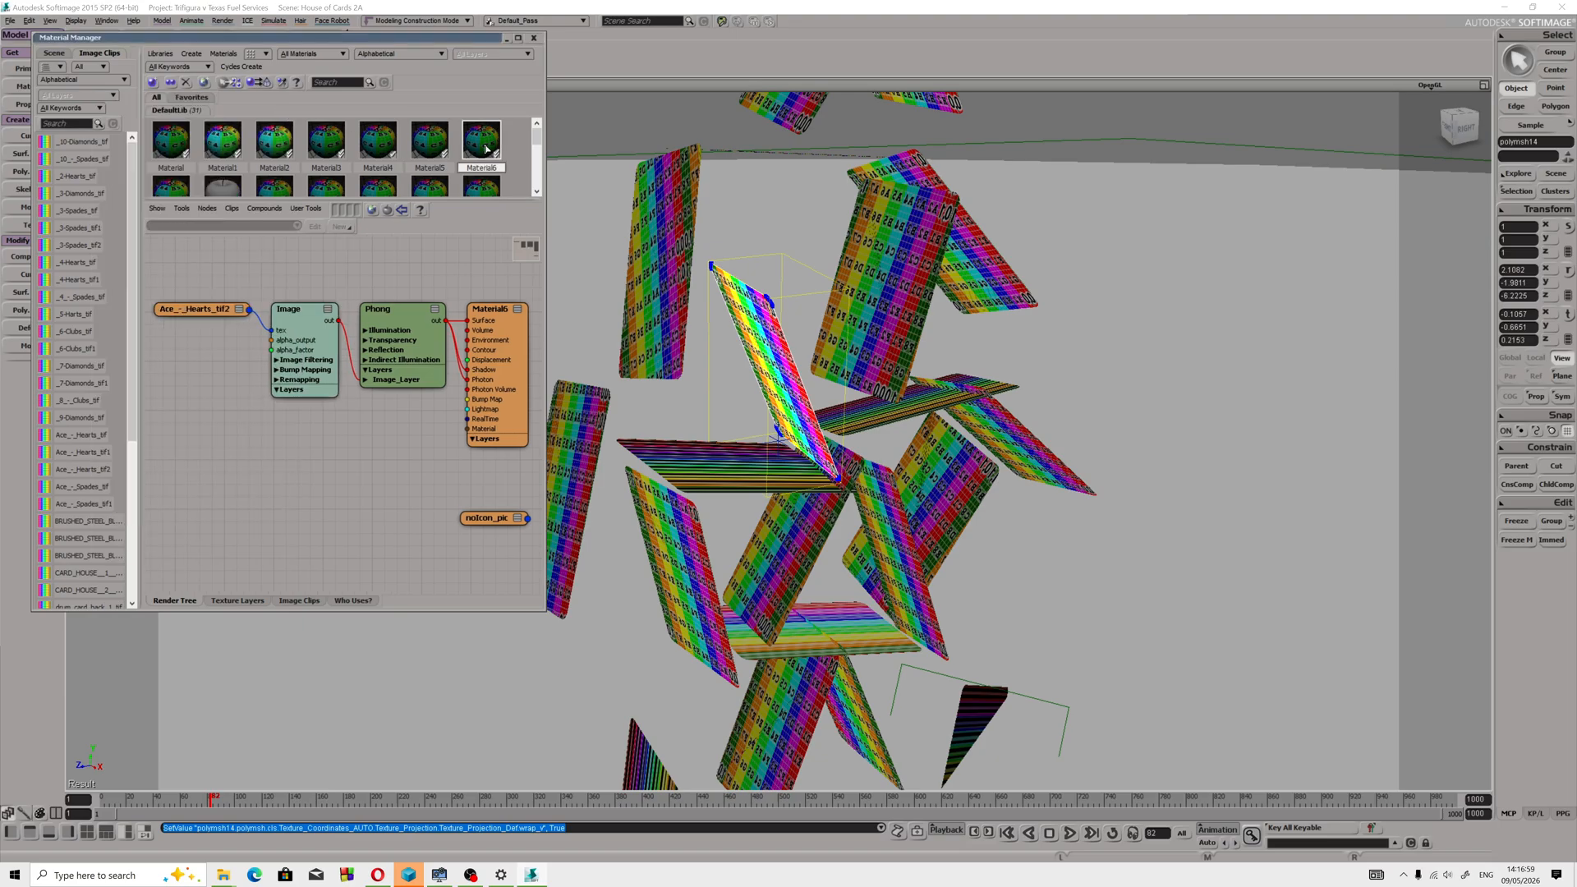
{"action": "double_click", "coordinate": [315, 339]}
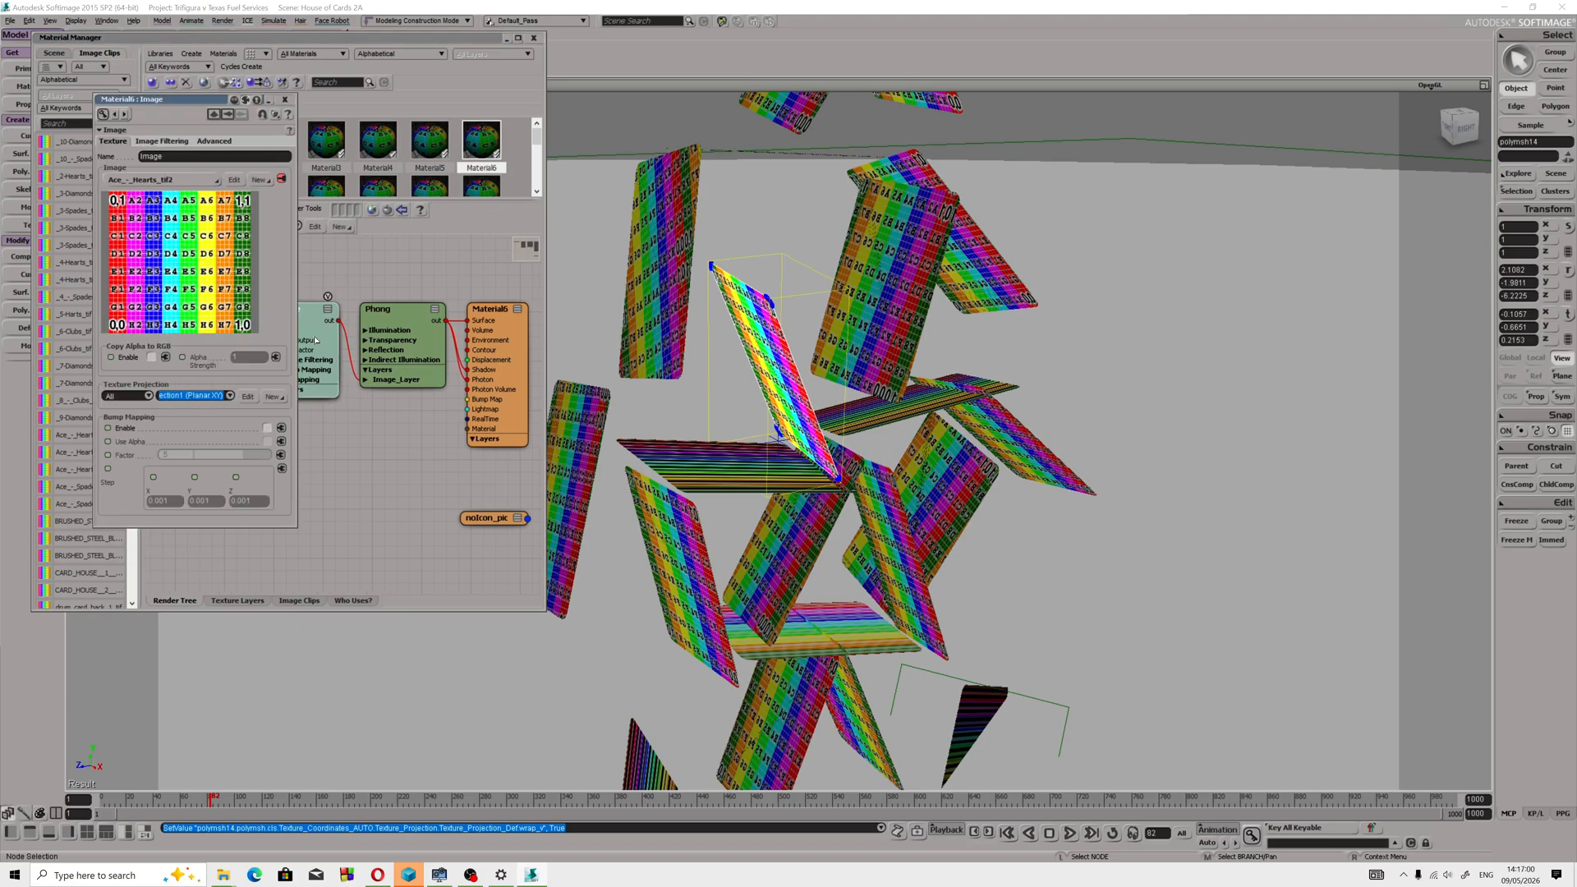
{"action": "left_click", "coordinate": [247, 397]}
{"action": "left_click", "coordinate": [154, 373]}
{"action": "left_click", "coordinate": [216, 372]}
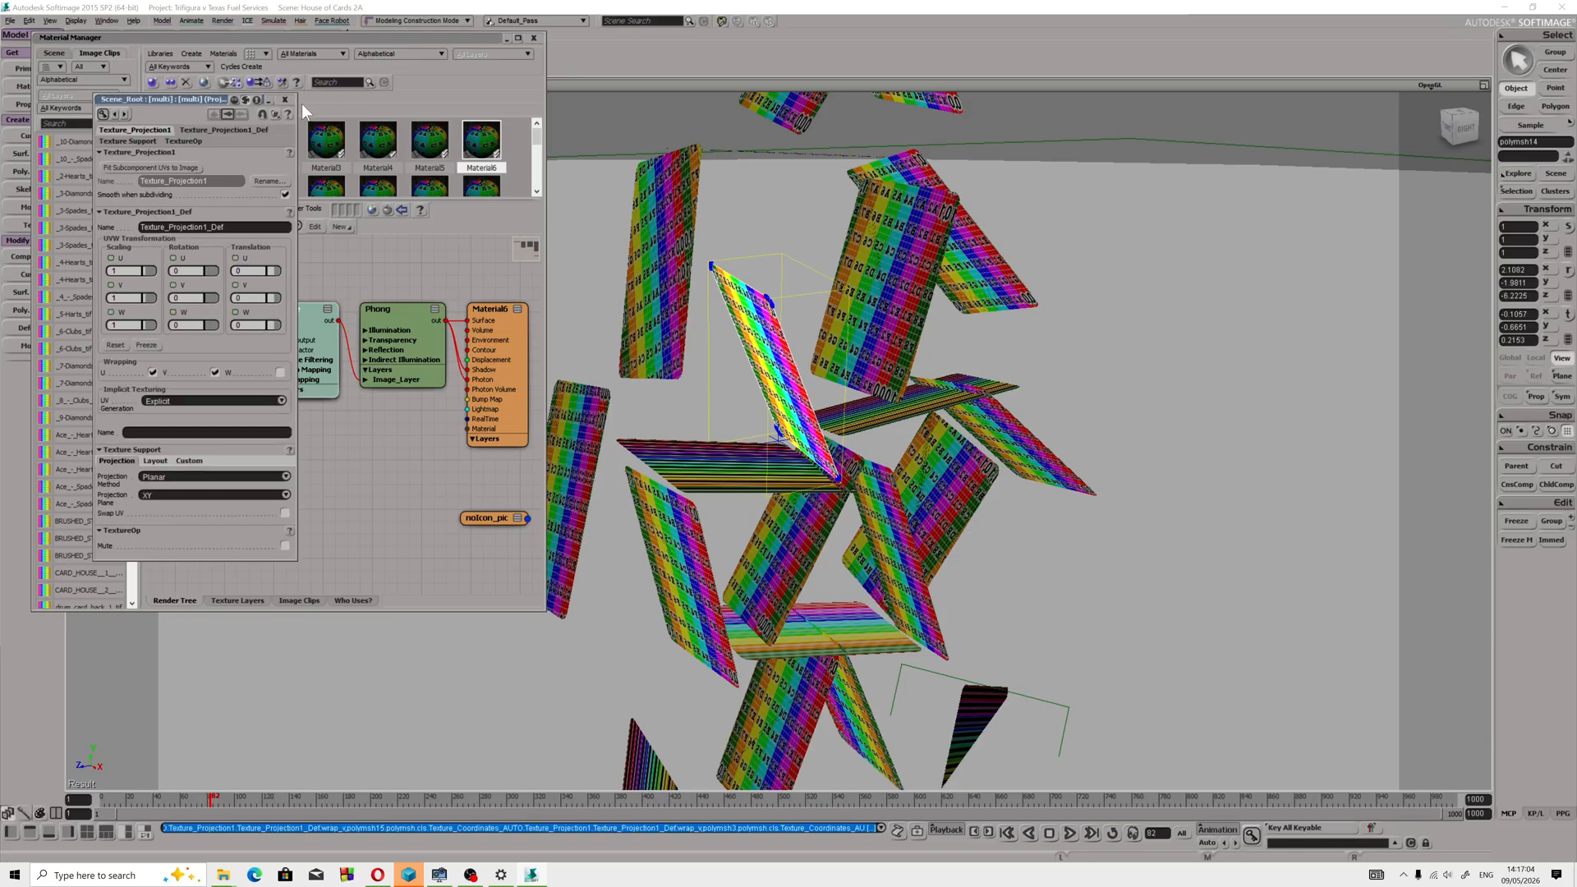
{"action": "left_click", "coordinate": [285, 99]}
Enlarge the Material Manager further and enable V and U wrapping on the texture projection of Material7's Image node.
{"action": "left_click_drag", "start_coordinate": [542, 609], "coordinate": [581, 711]}
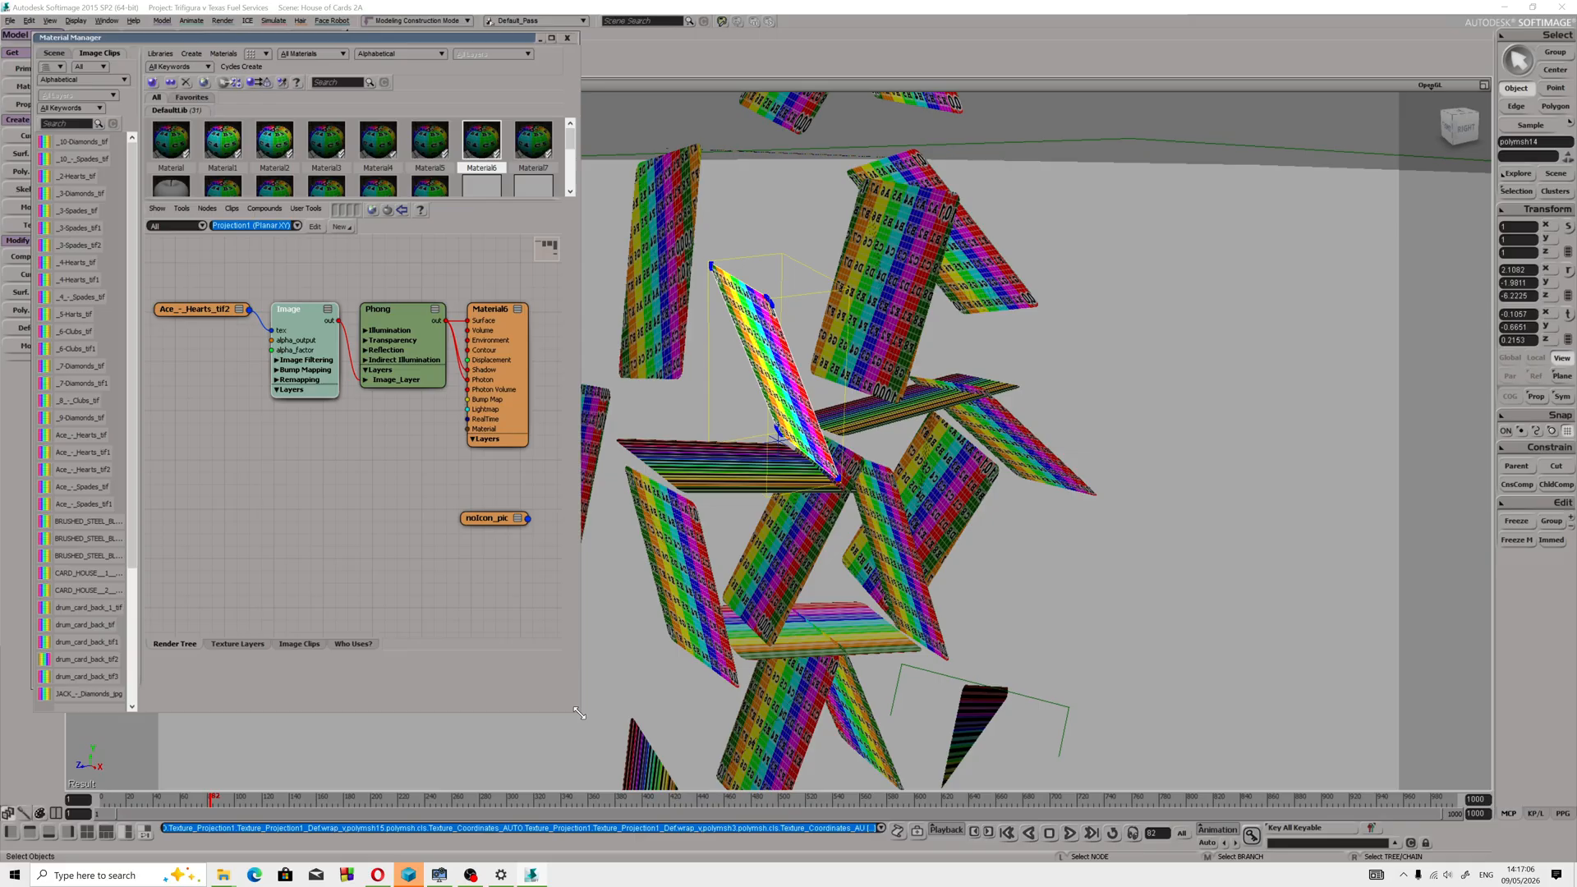
{"action": "left_click", "coordinate": [533, 142]}
{"action": "double_click", "coordinate": [305, 359]}
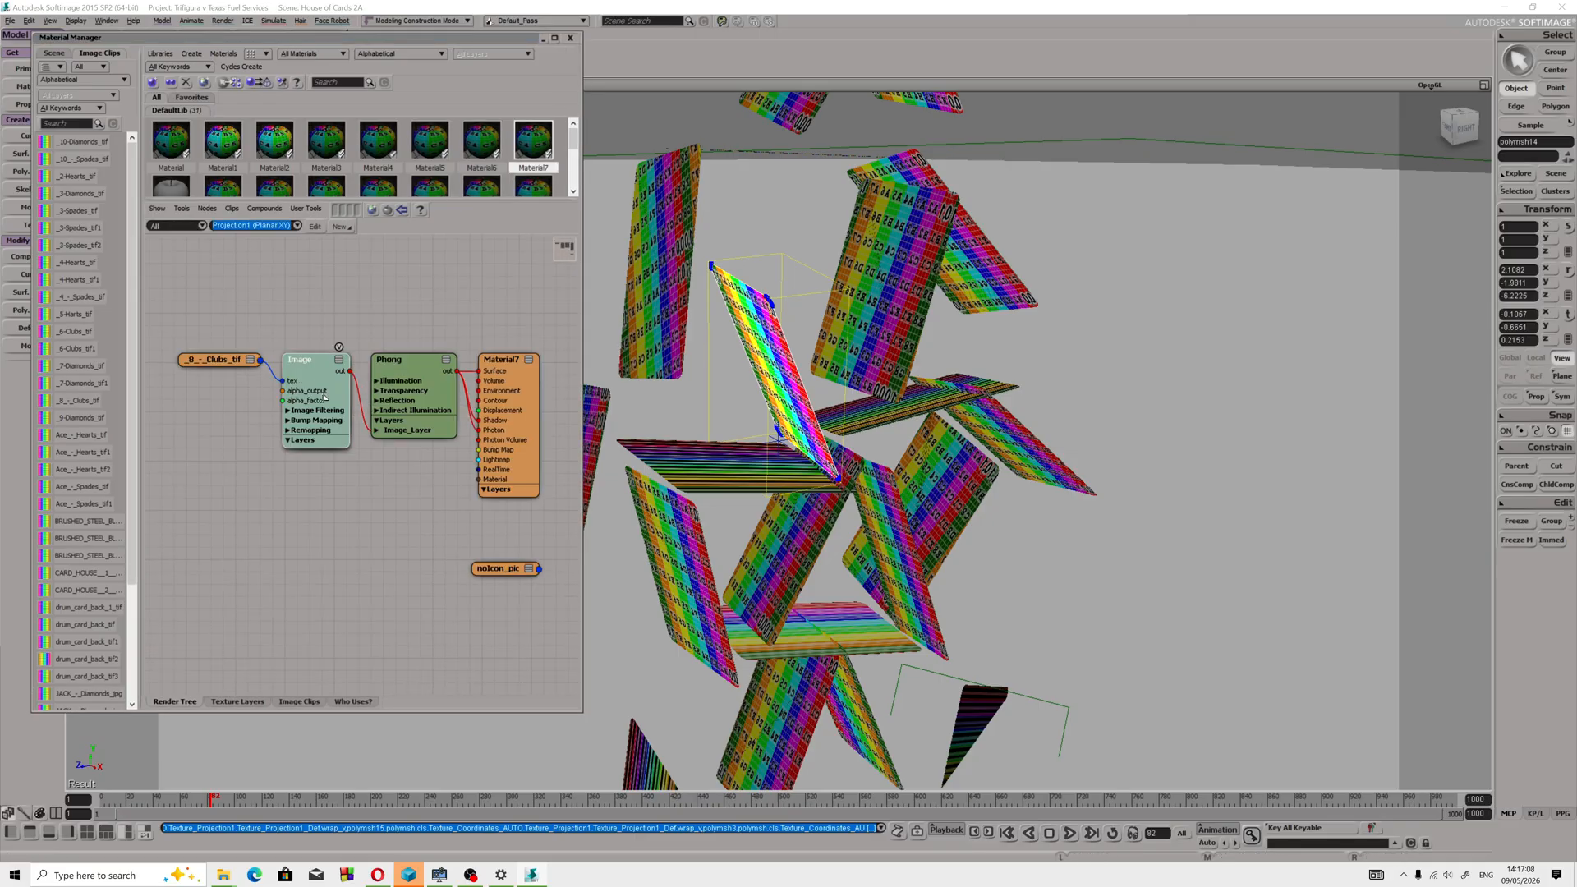
{"action": "left_click", "coordinate": [246, 397]}
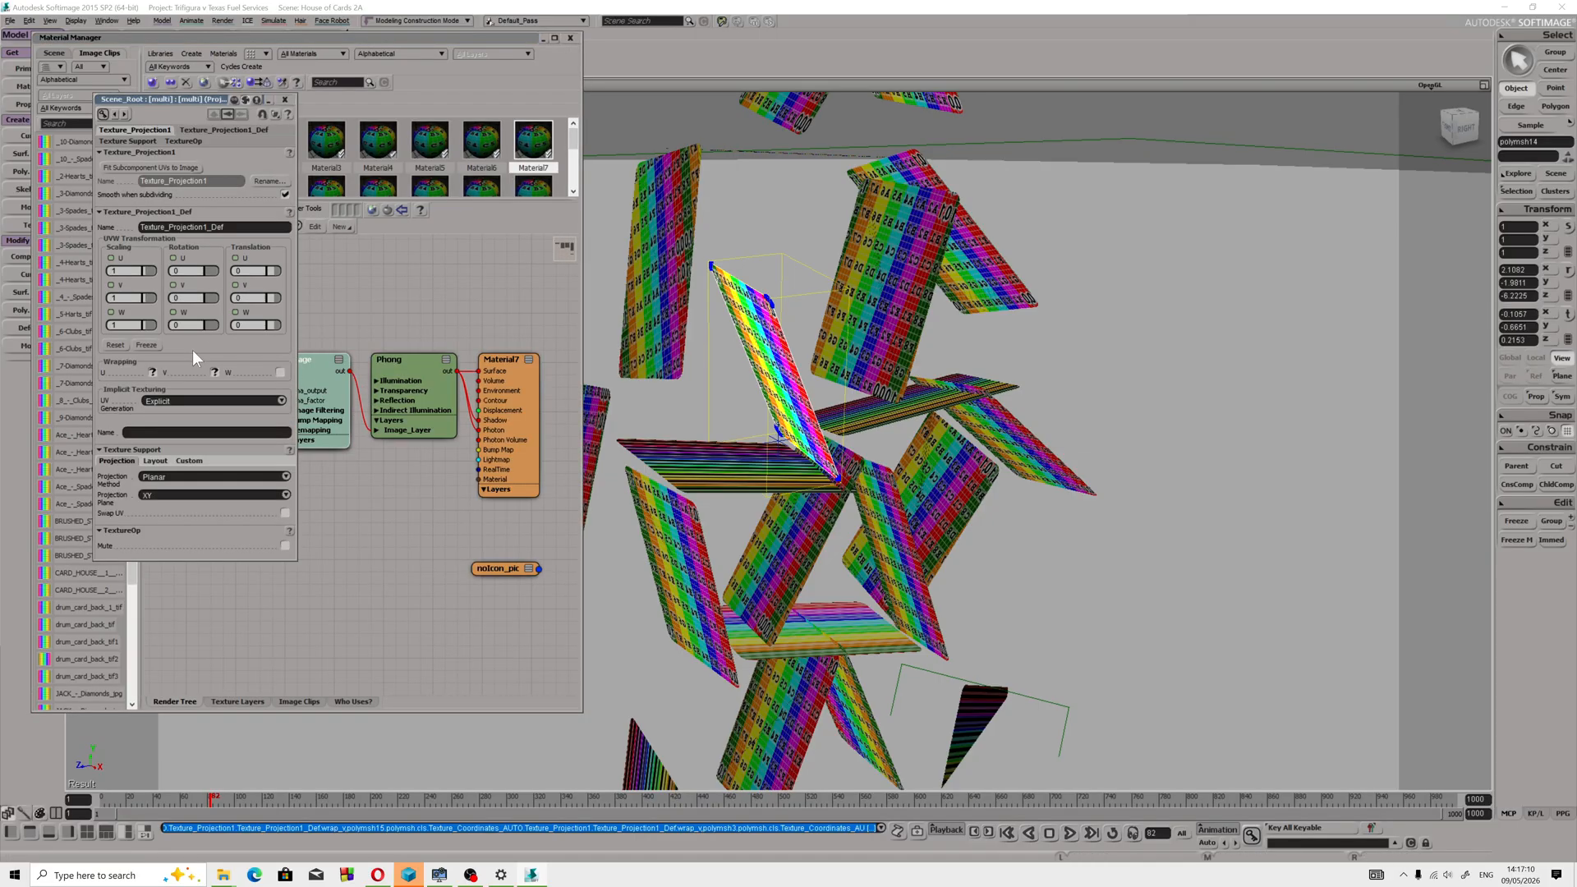
{"action": "left_click", "coordinate": [213, 372]}
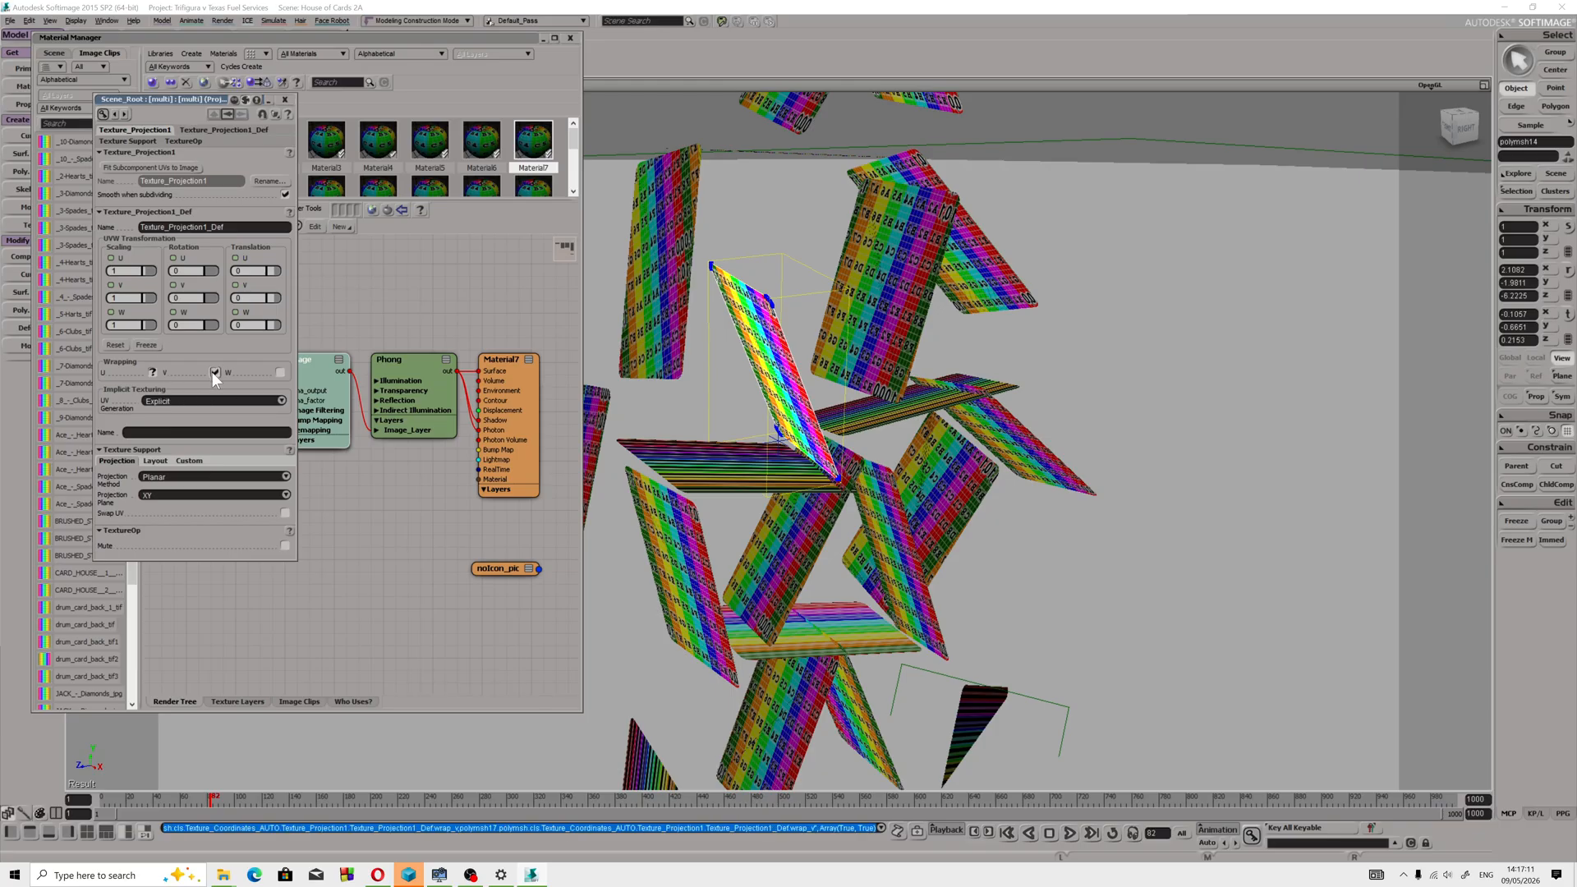
{"action": "left_click", "coordinate": [153, 373]}
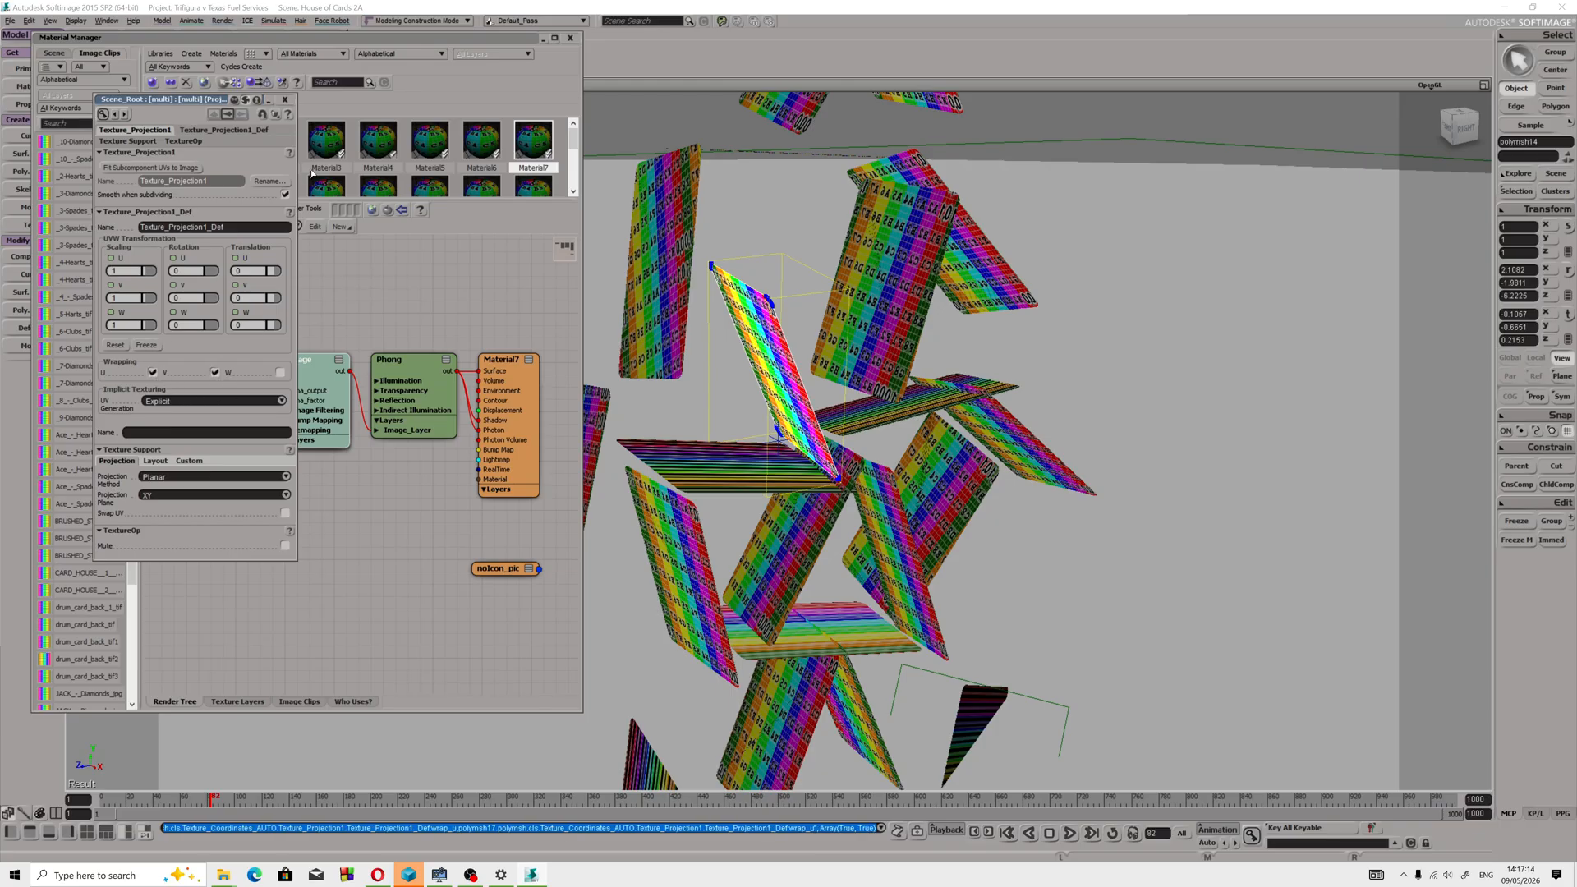
{"action": "left_click", "coordinate": [286, 99]}
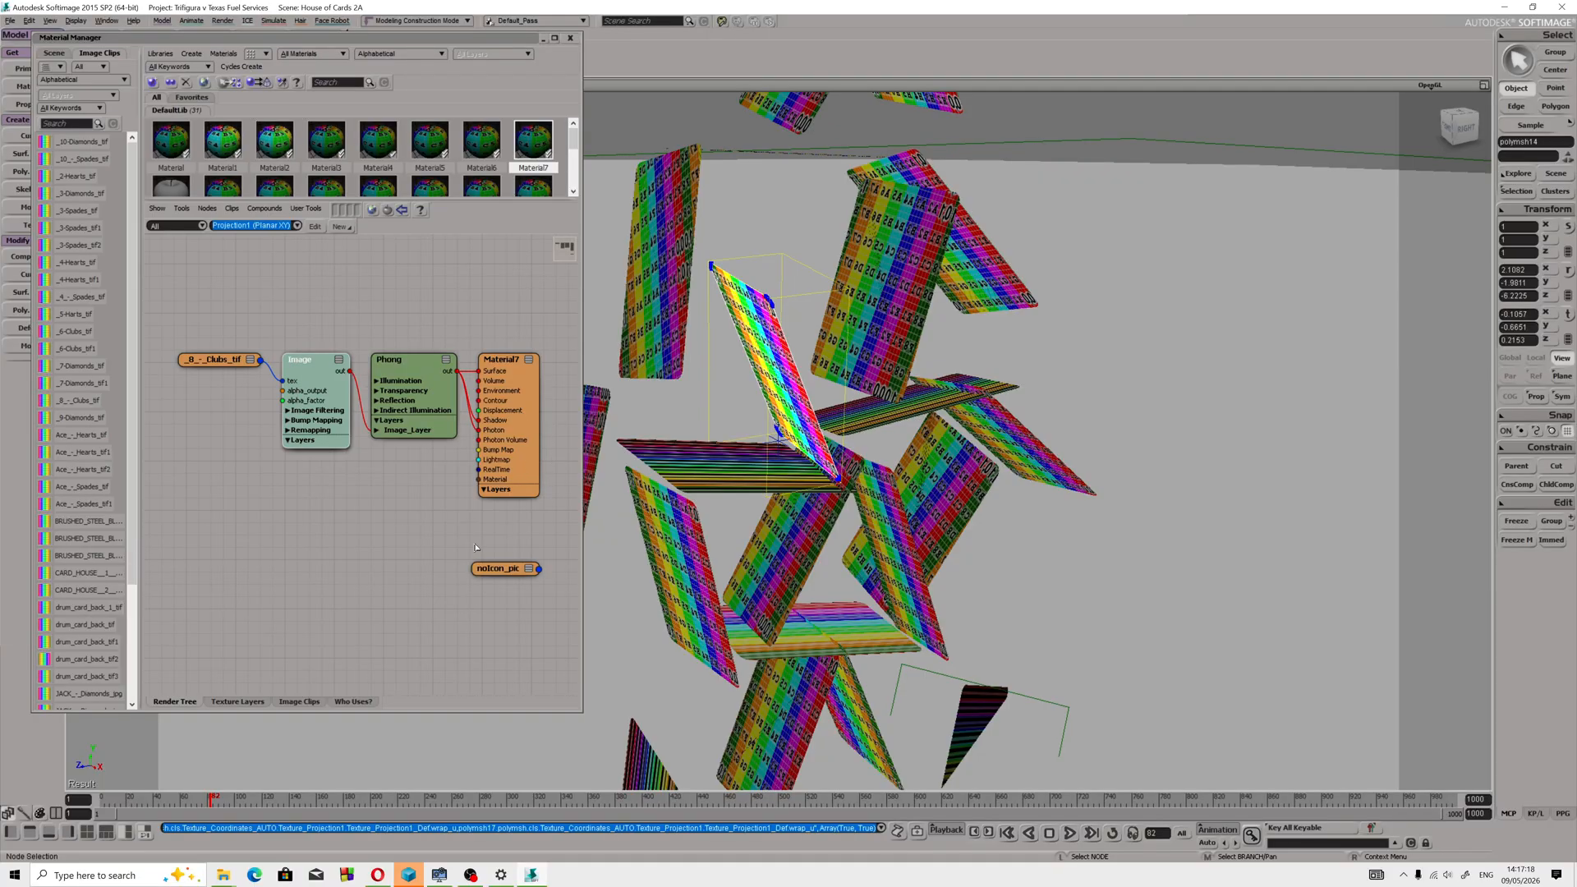
Reposition the noIcon_pic and 8 of clubs clip nodes in Material7's render tree and save the scene.
{"action": "left_click", "coordinate": [524, 575]}
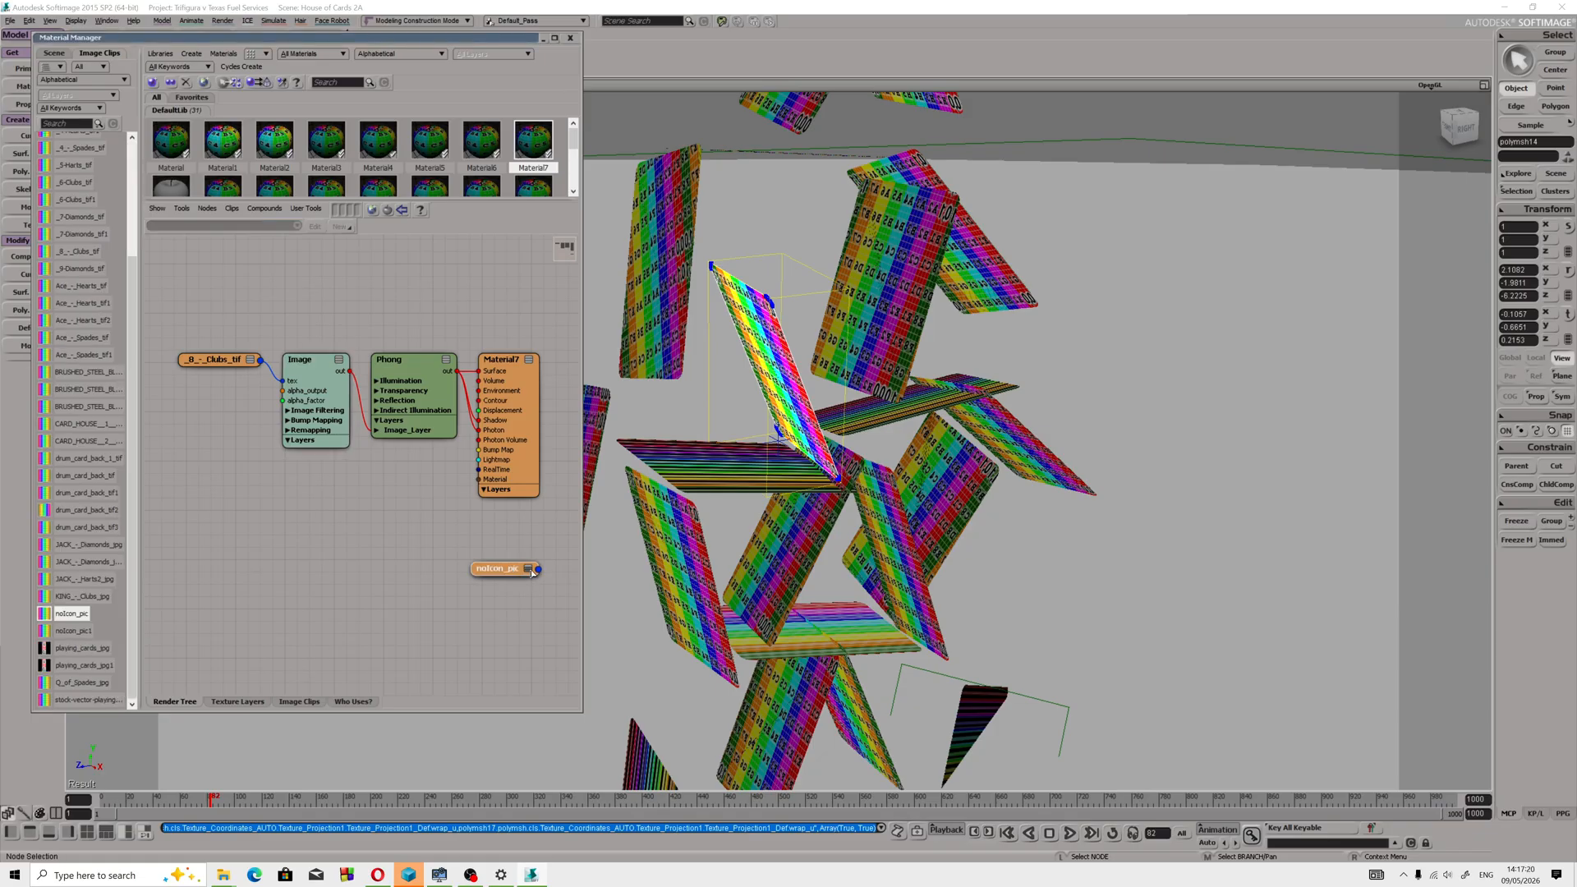
{"action": "left_click_drag", "start_coordinate": [516, 575], "coordinate": [401, 579]}
{"action": "left_click", "coordinate": [247, 364]}
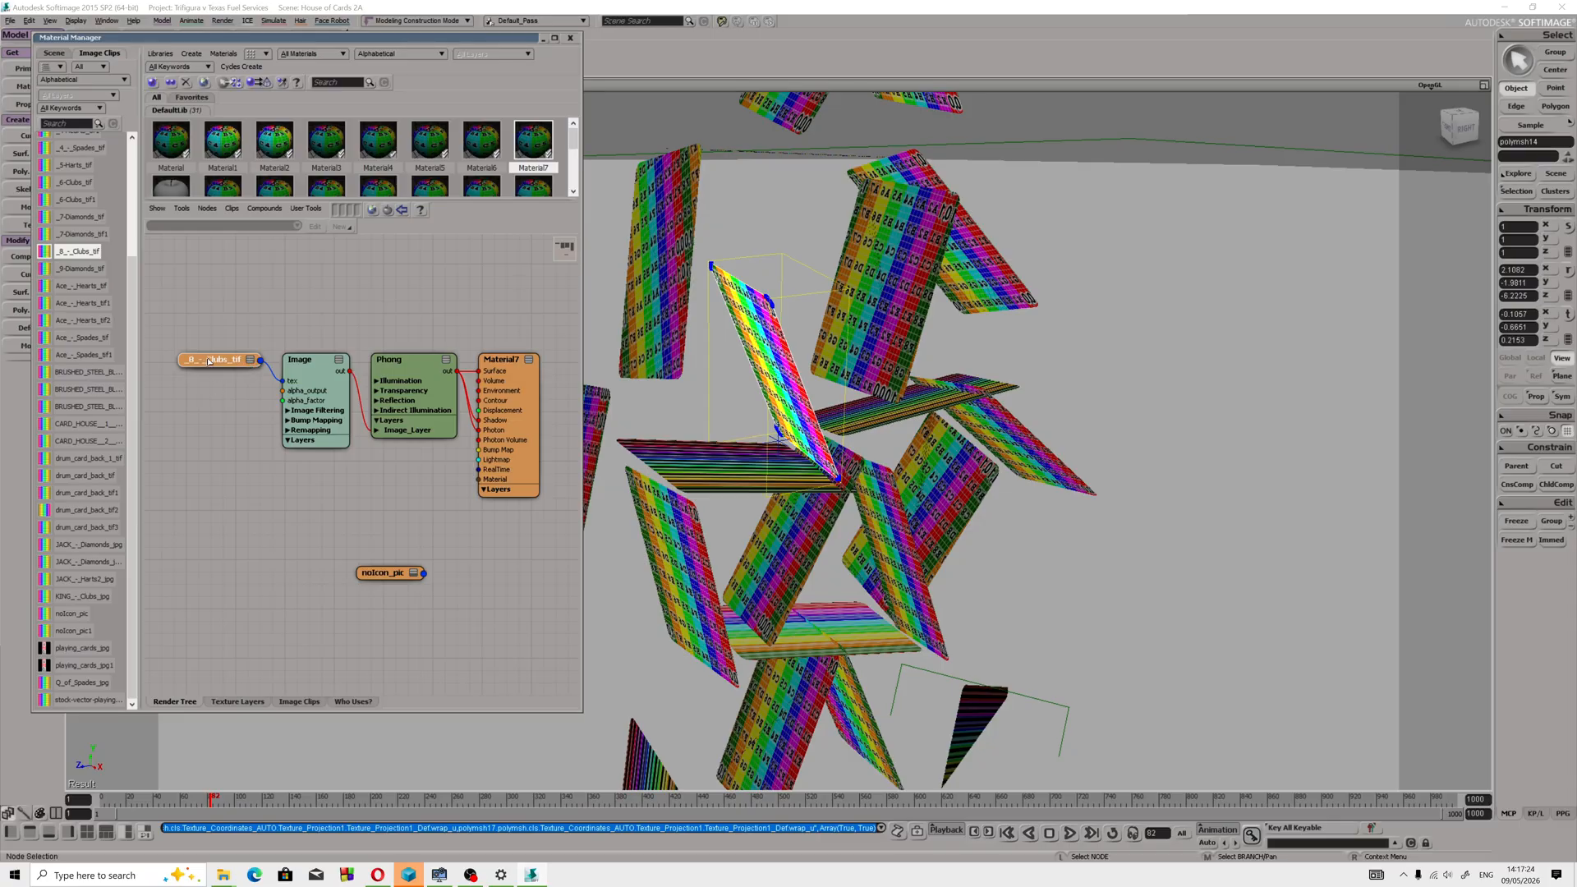
{"action": "left_click_drag", "start_coordinate": [253, 363], "coordinate": [234, 369]}
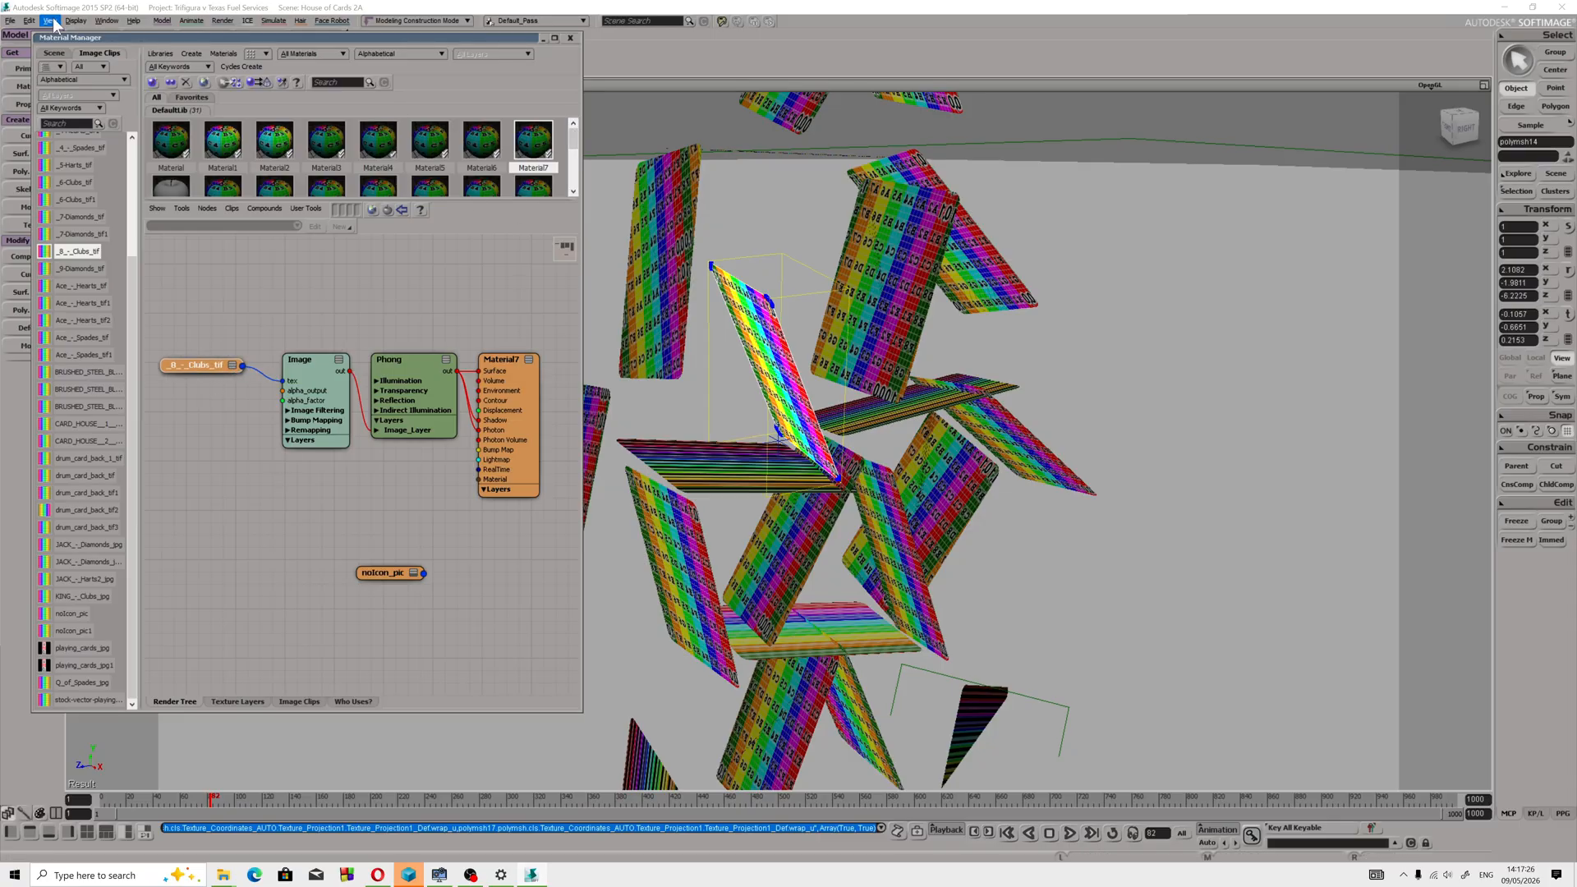
{"action": "left_click", "coordinate": [10, 21]}
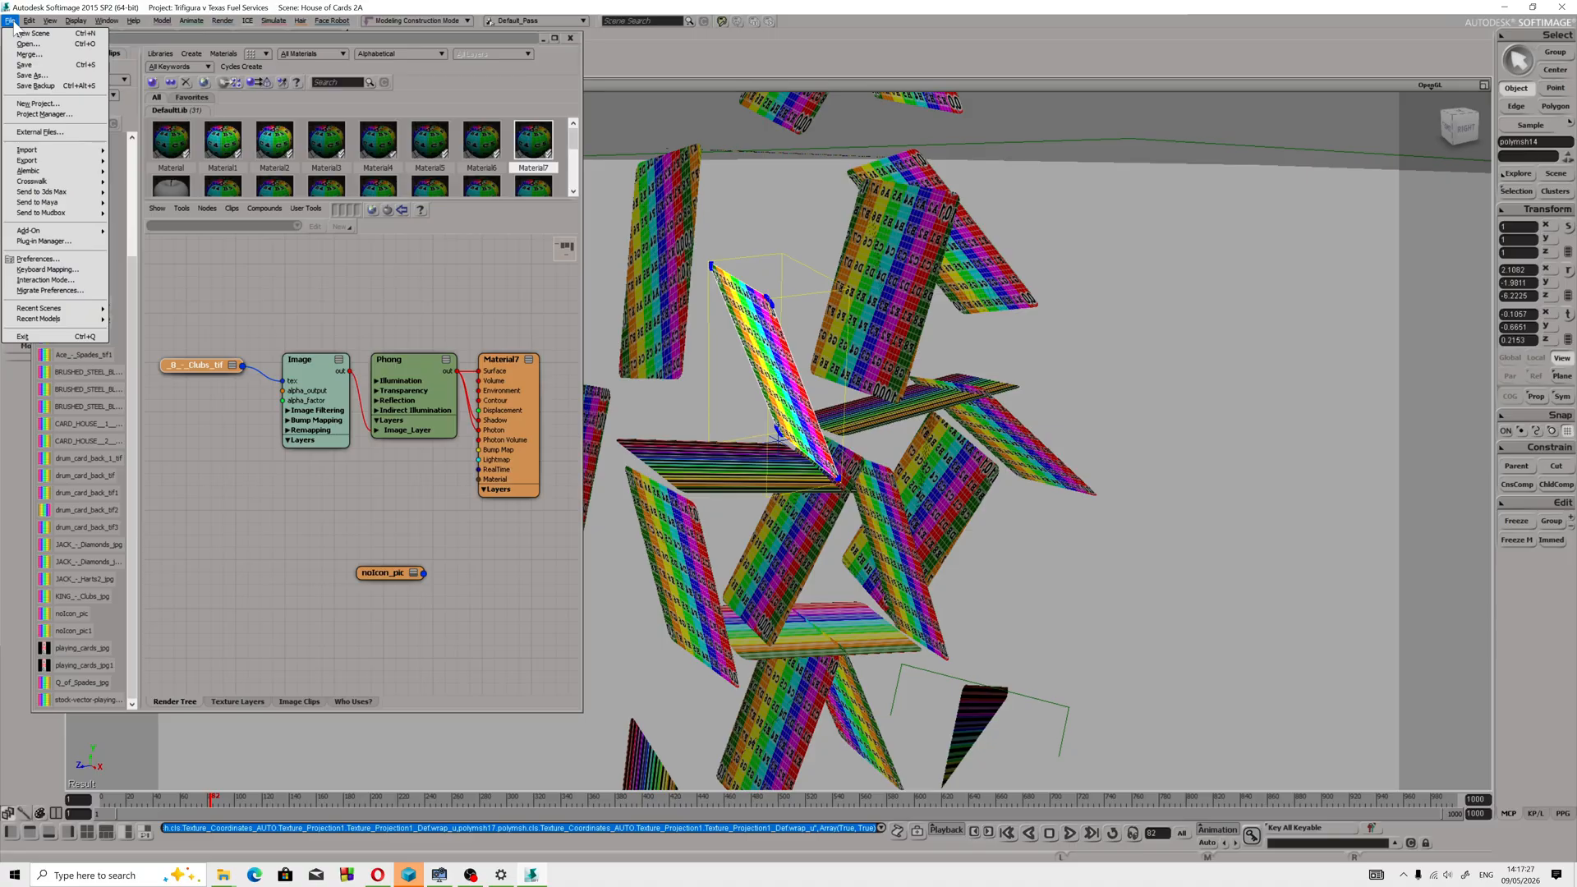
{"action": "left_click", "coordinate": [30, 65]}
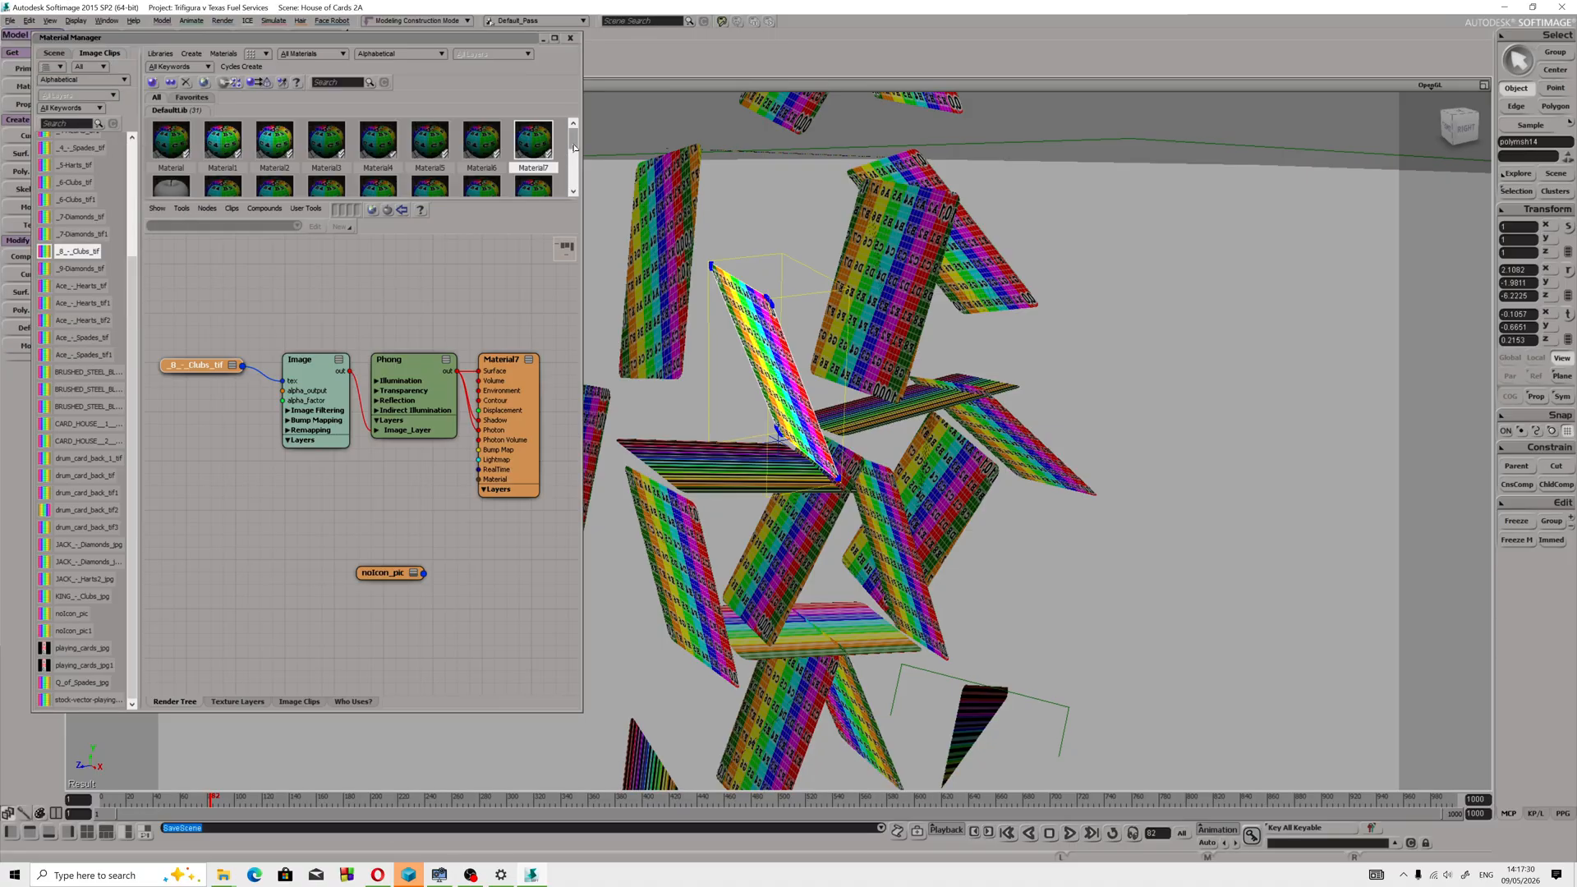
Enable U and V wrapping on the texture projection used by Material9's Image node.
{"action": "scroll", "coordinate": [573, 141], "scroll_direction": "down", "scroll_amount": 1}
{"action": "left_click", "coordinate": [223, 170]}
{"action": "double_click", "coordinate": [333, 407]}
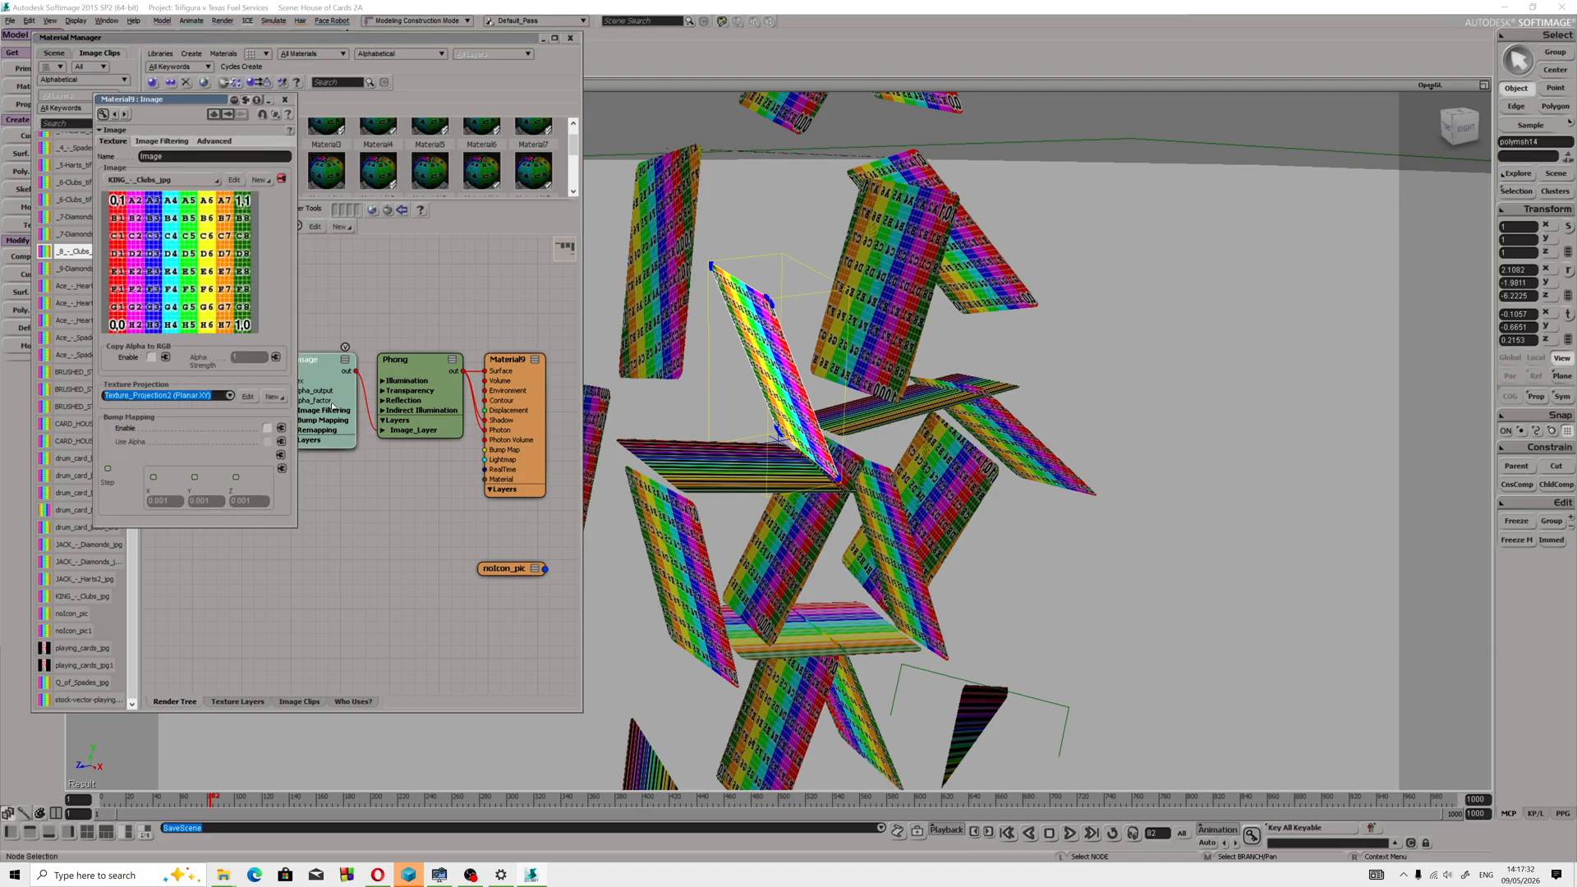
{"action": "left_click", "coordinate": [239, 396]}
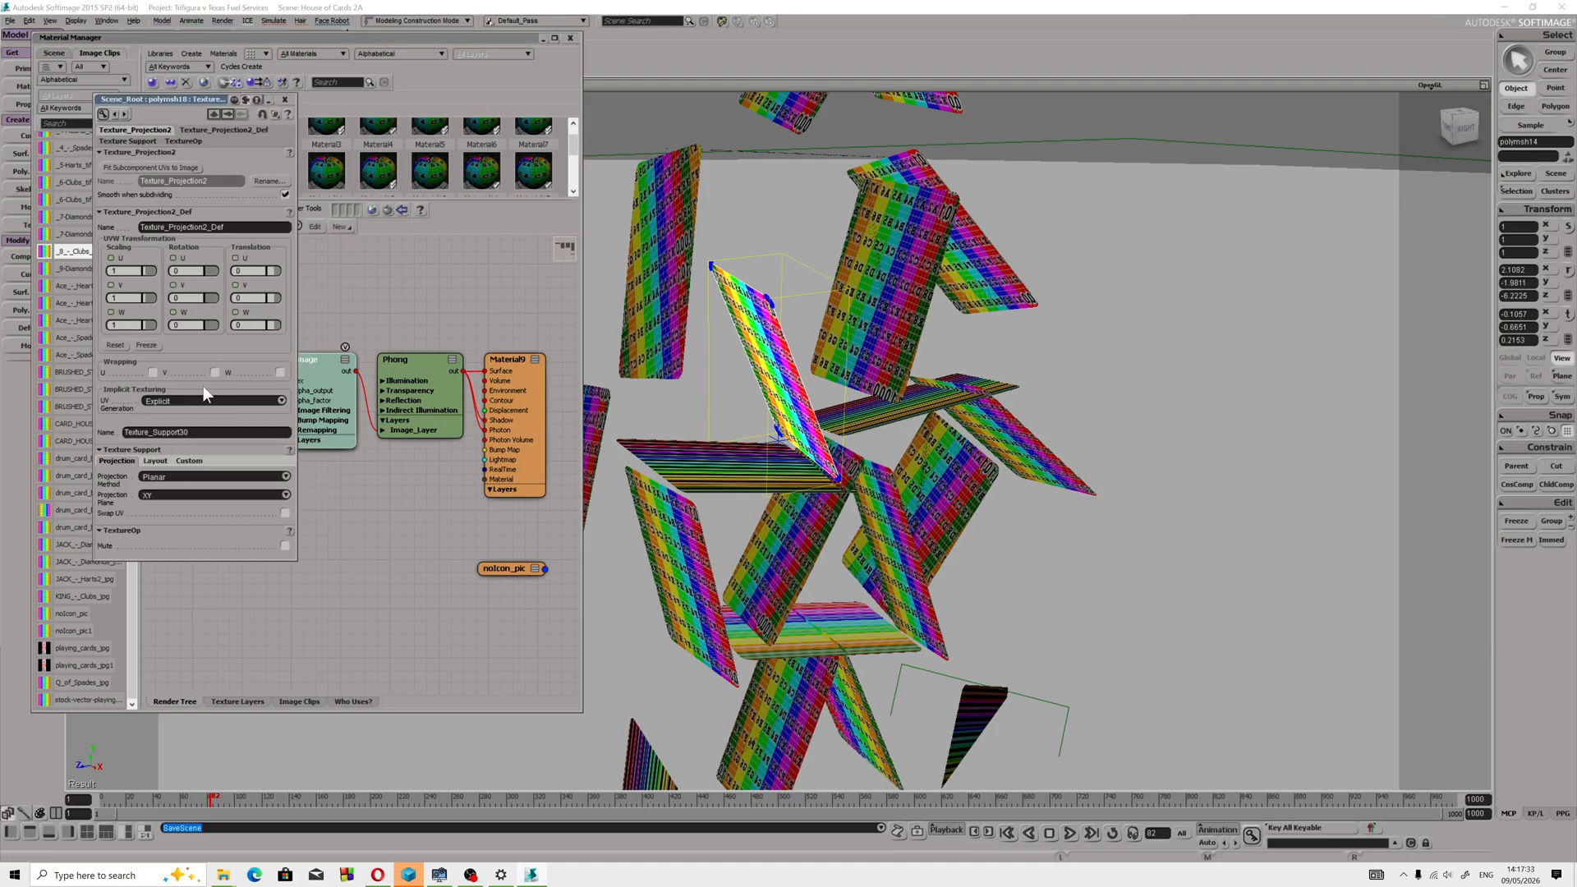
{"action": "left_click", "coordinate": [153, 373]}
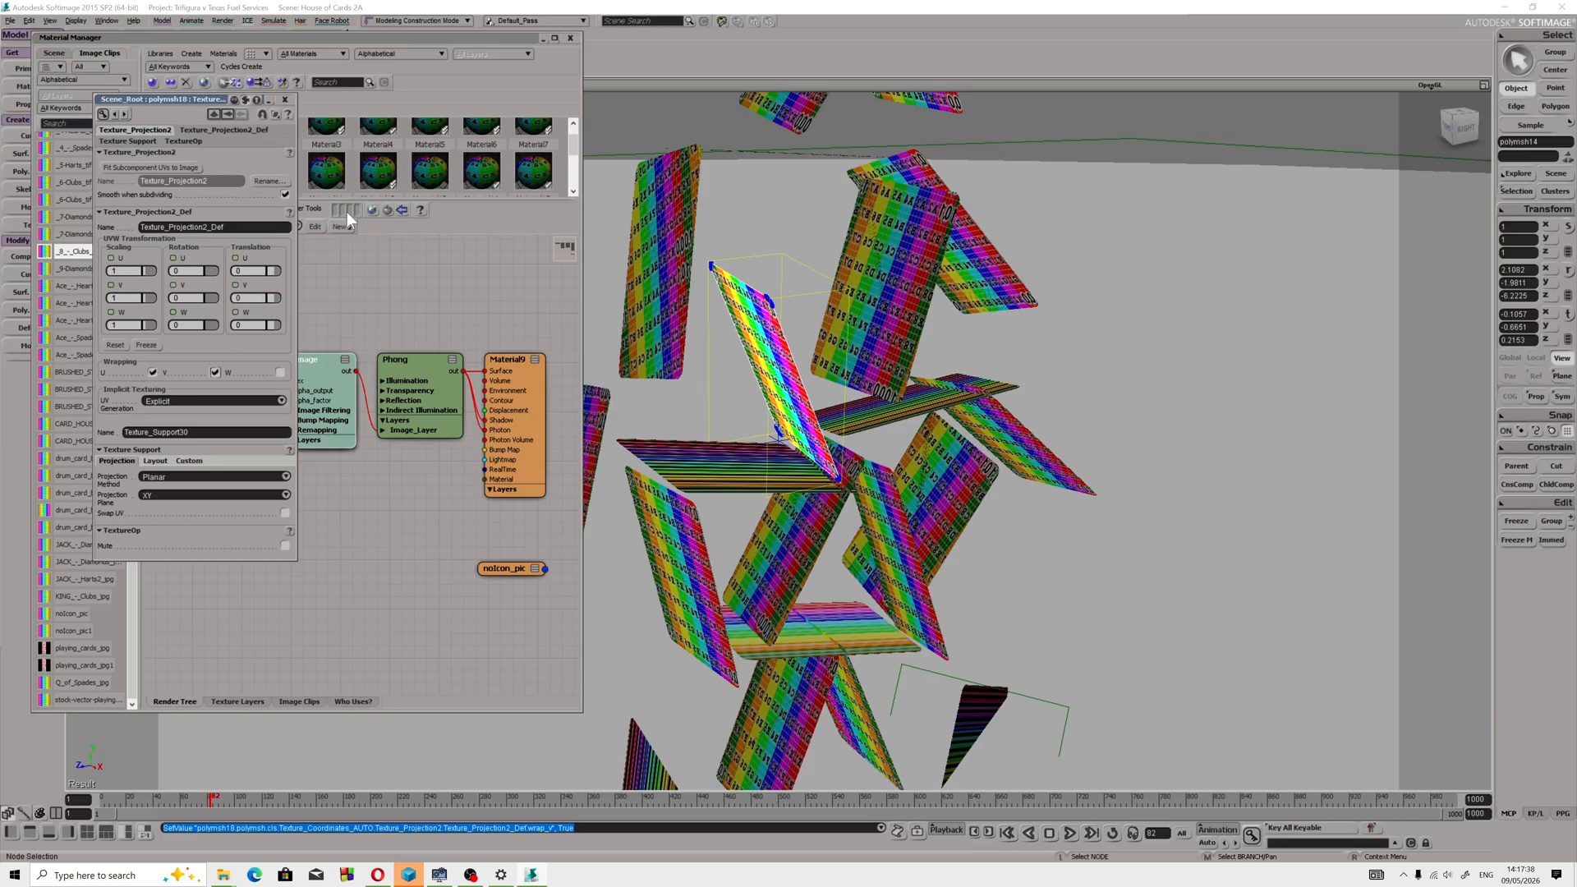
{"action": "left_click", "coordinate": [284, 99]}
Enable U and V wrapping on the texture projection used by Material10's Image node.
{"action": "left_click", "coordinate": [275, 170]}
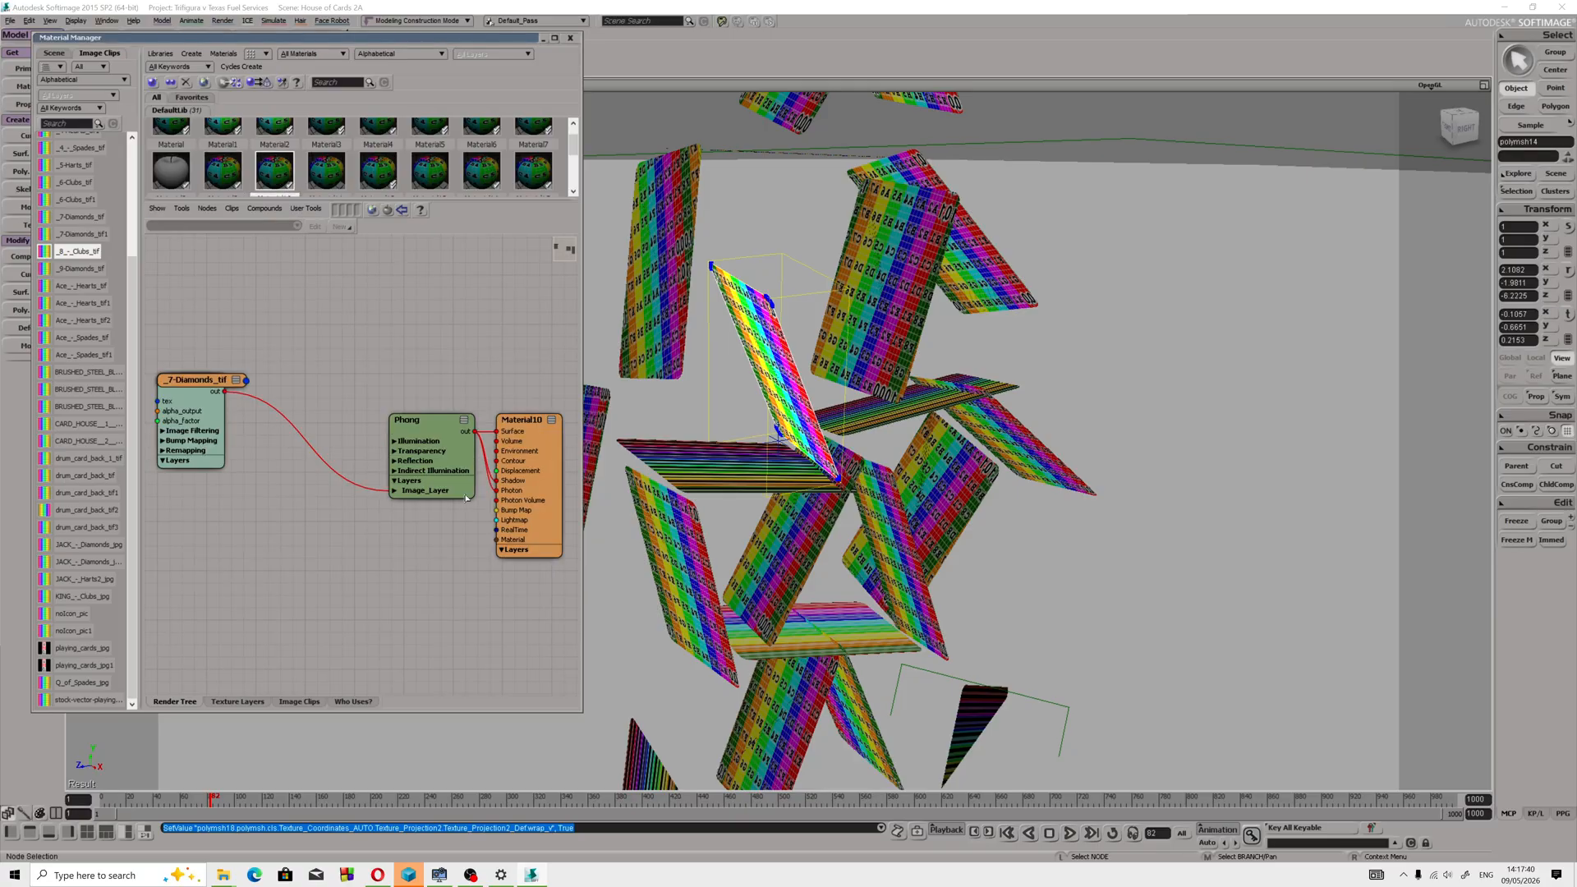
{"action": "double_click", "coordinate": [198, 426]}
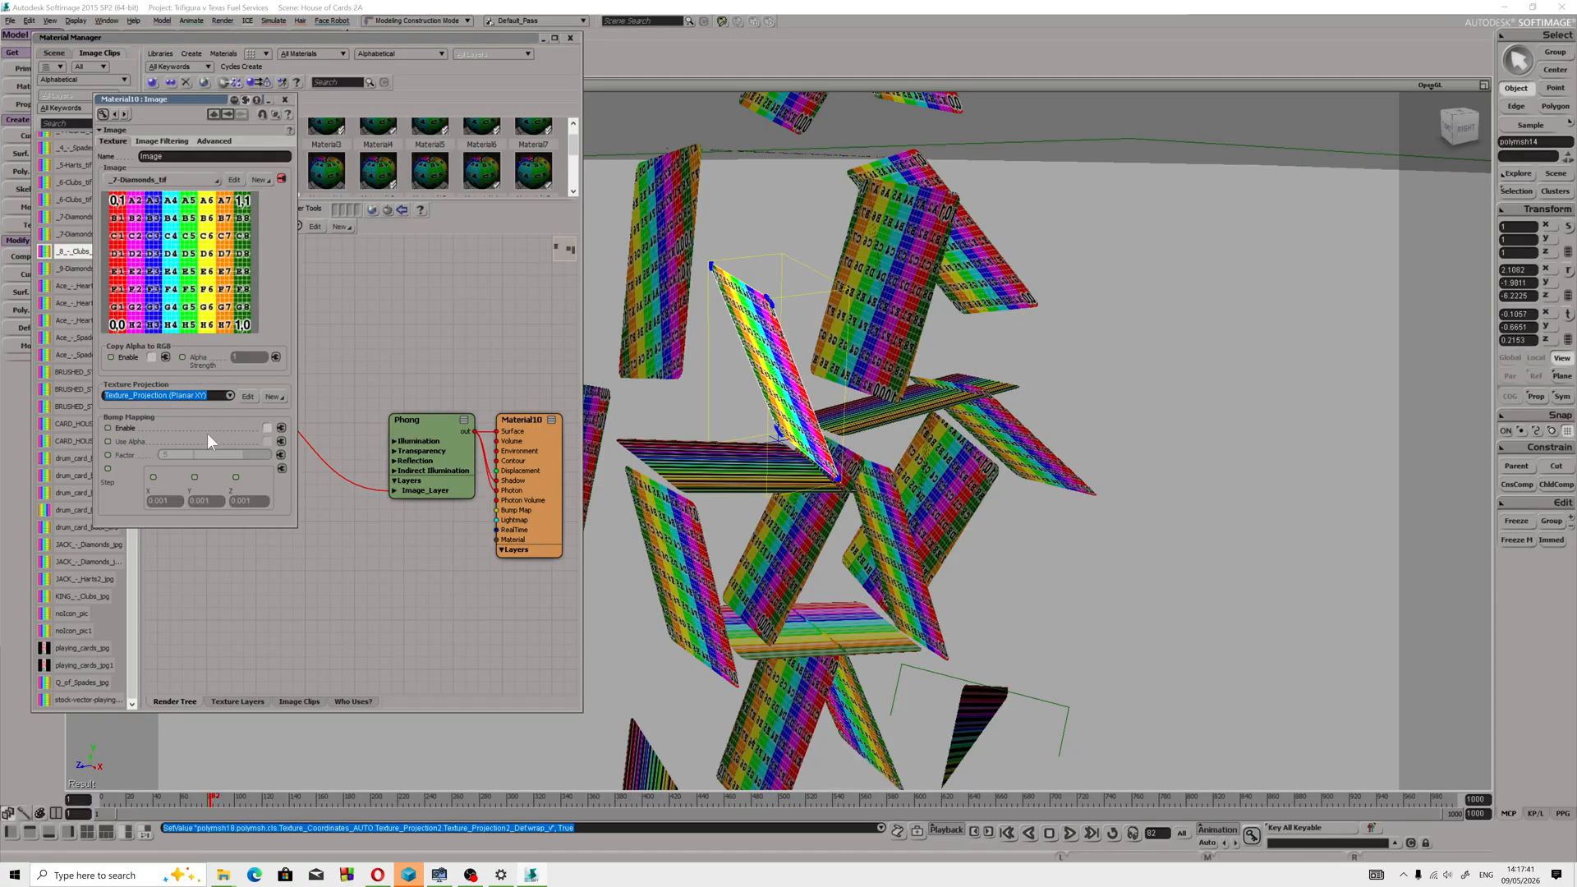
{"action": "left_click", "coordinate": [253, 396]}
{"action": "left_click", "coordinate": [151, 372]}
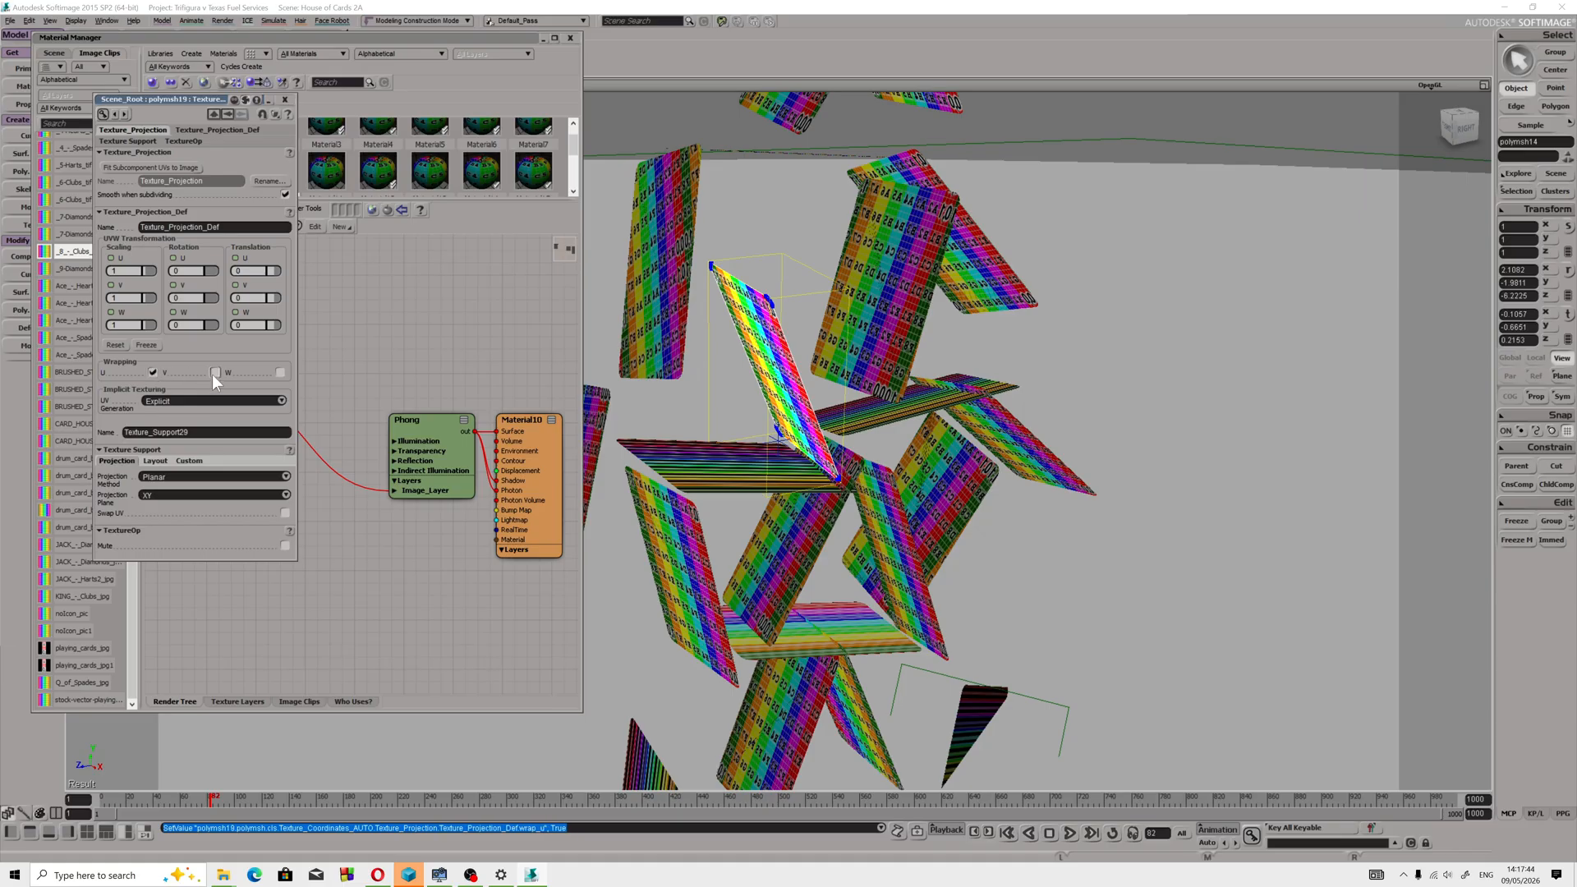
{"action": "left_click", "coordinate": [285, 99]}
Inspect the texture projection setting of Material11's Image node.
{"action": "left_click", "coordinate": [326, 171]}
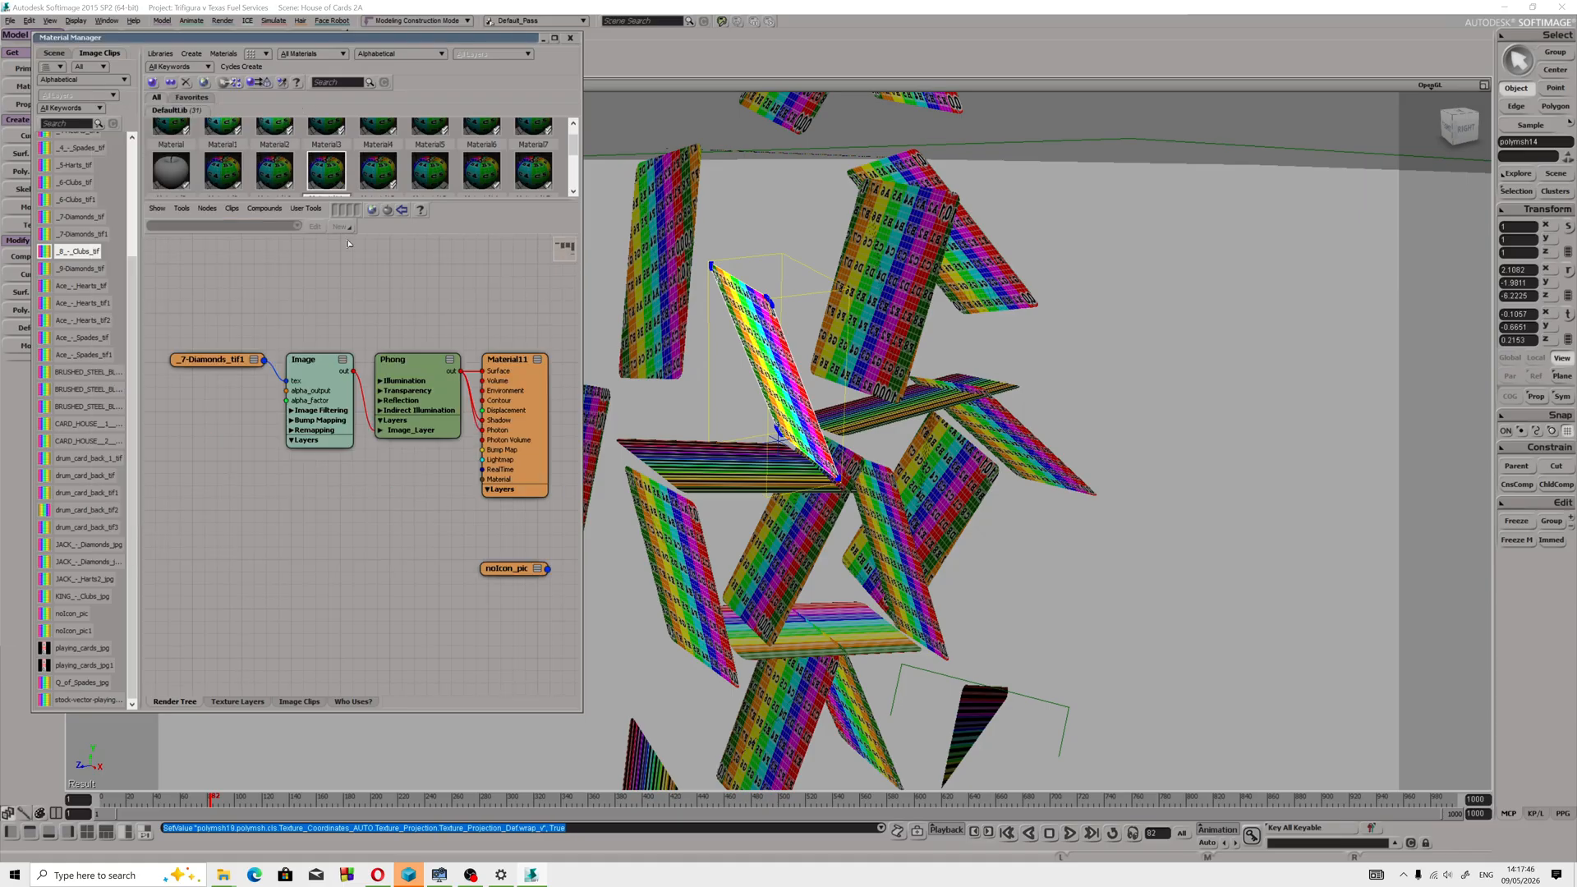
{"action": "double_click", "coordinate": [320, 386]}
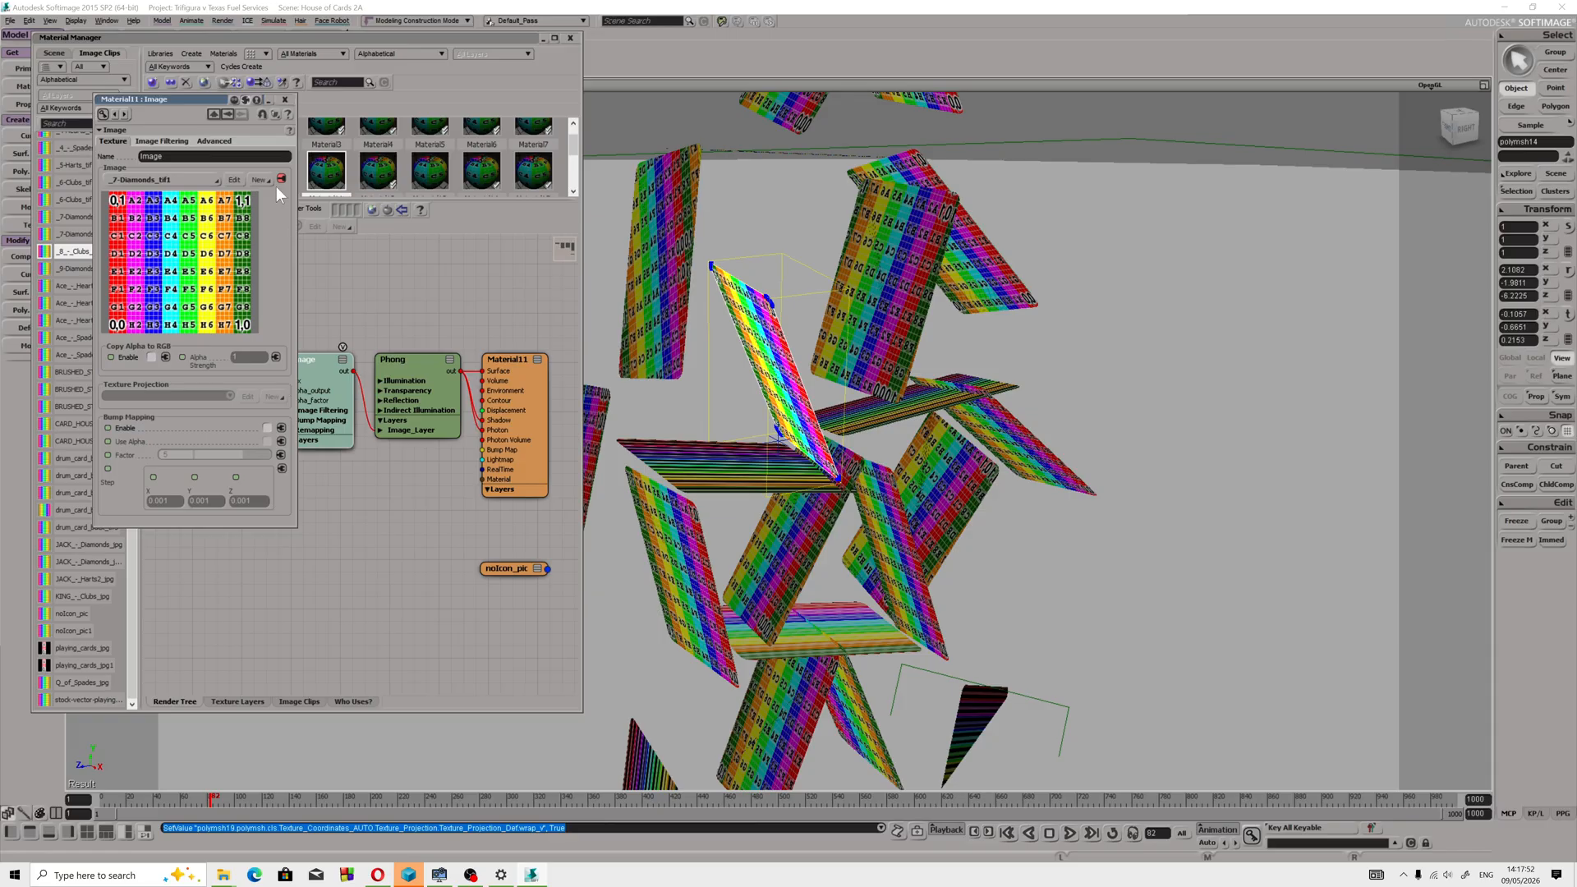
{"action": "left_click", "coordinate": [285, 99]}
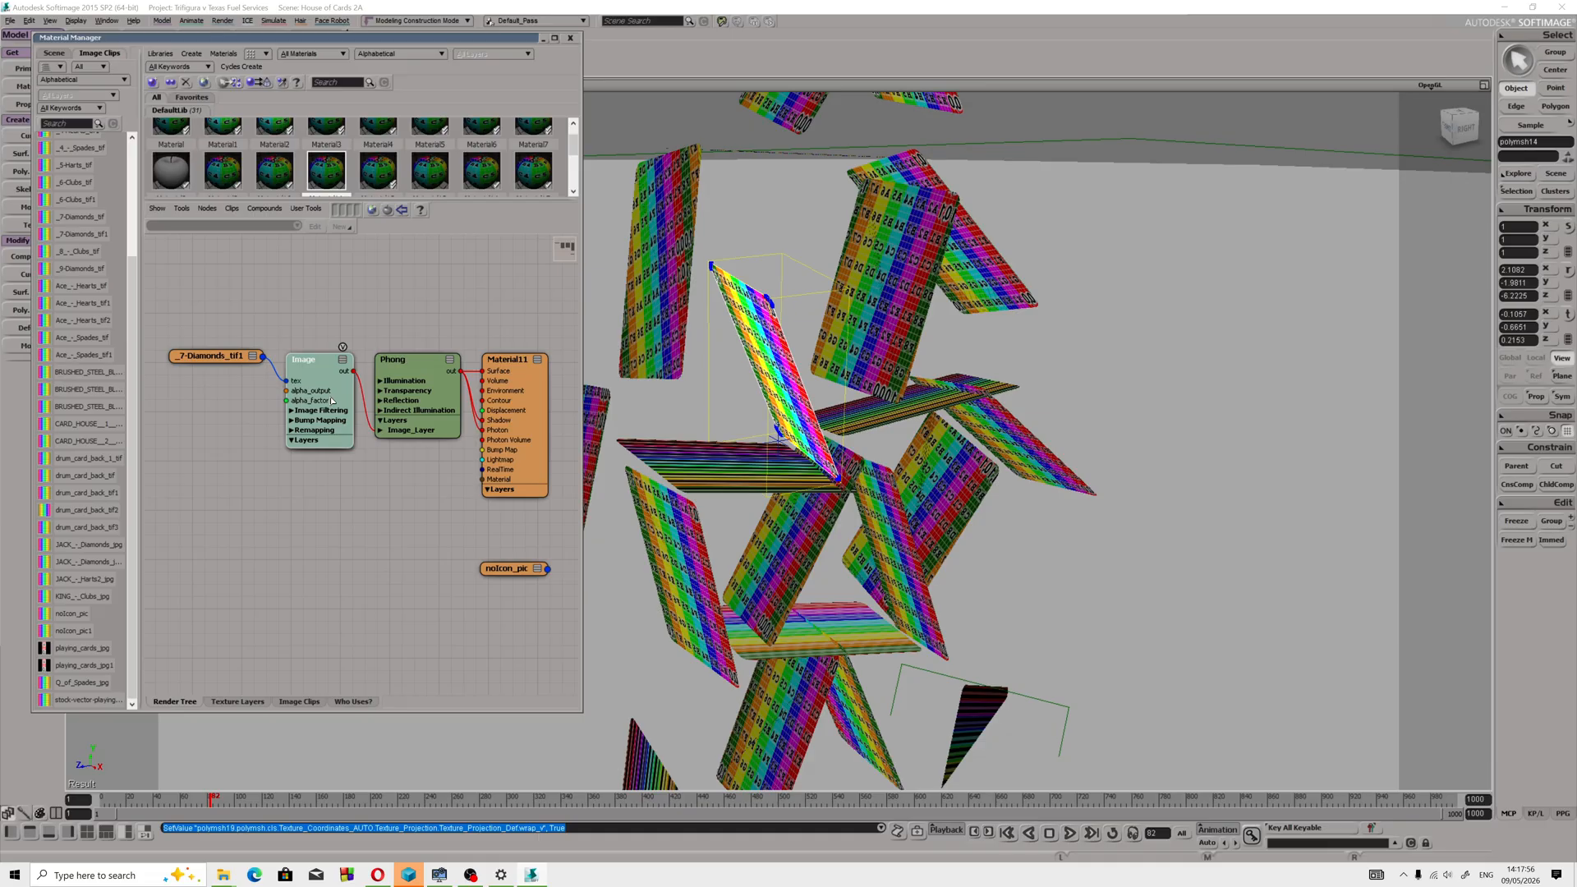
{"action": "double_click", "coordinate": [331, 400]}
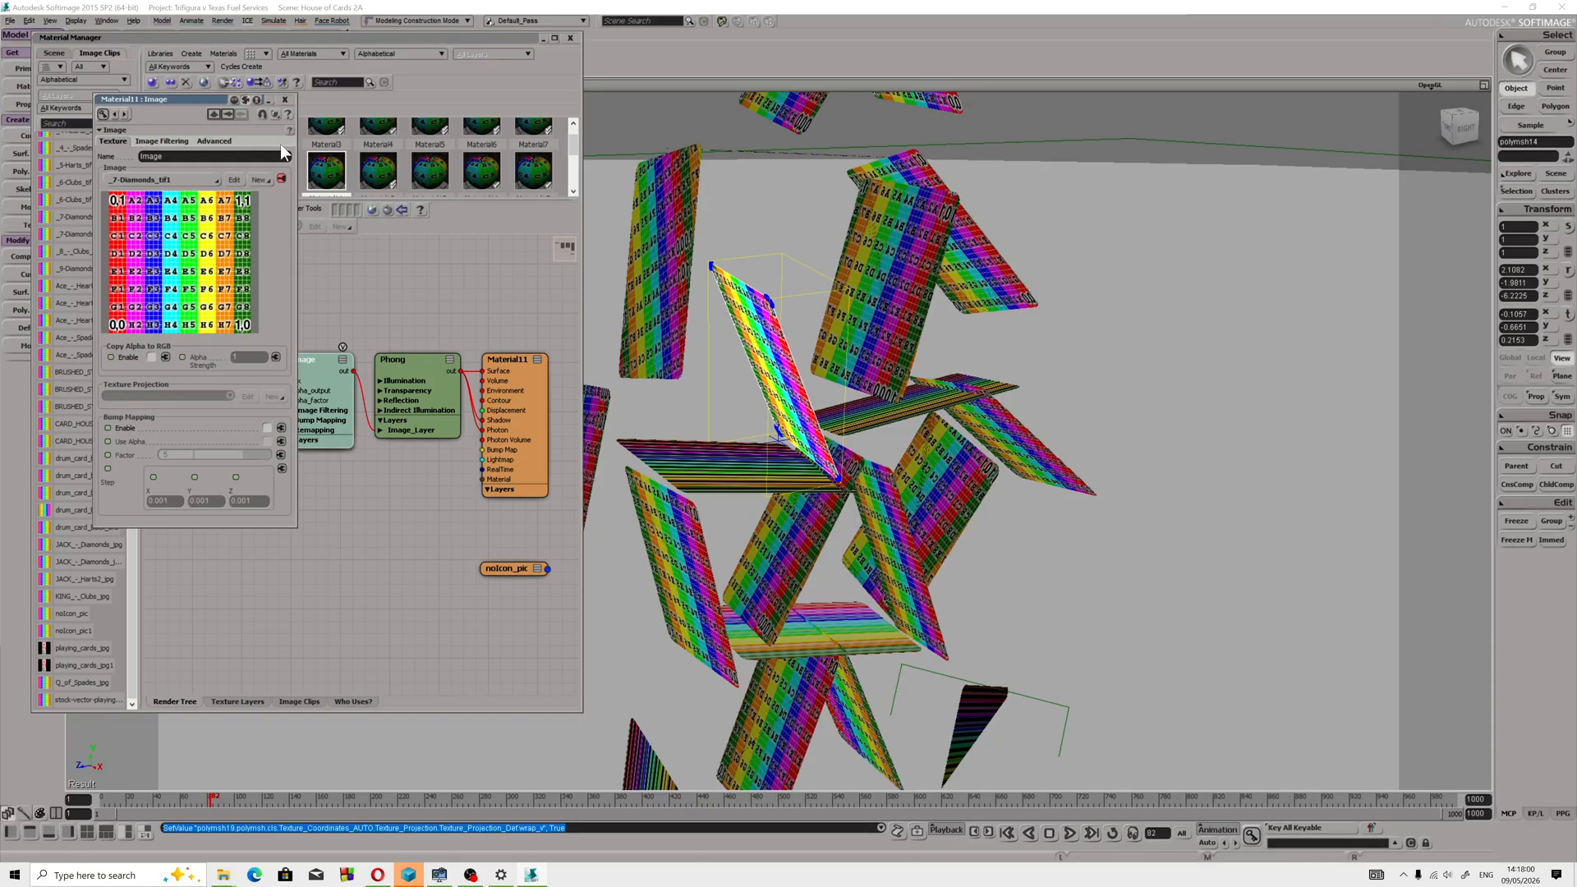
{"action": "left_click", "coordinate": [285, 101]}
Check the texture projection wrapping of the Image nodes in Material12 and Material13.
{"action": "left_click", "coordinate": [378, 172]}
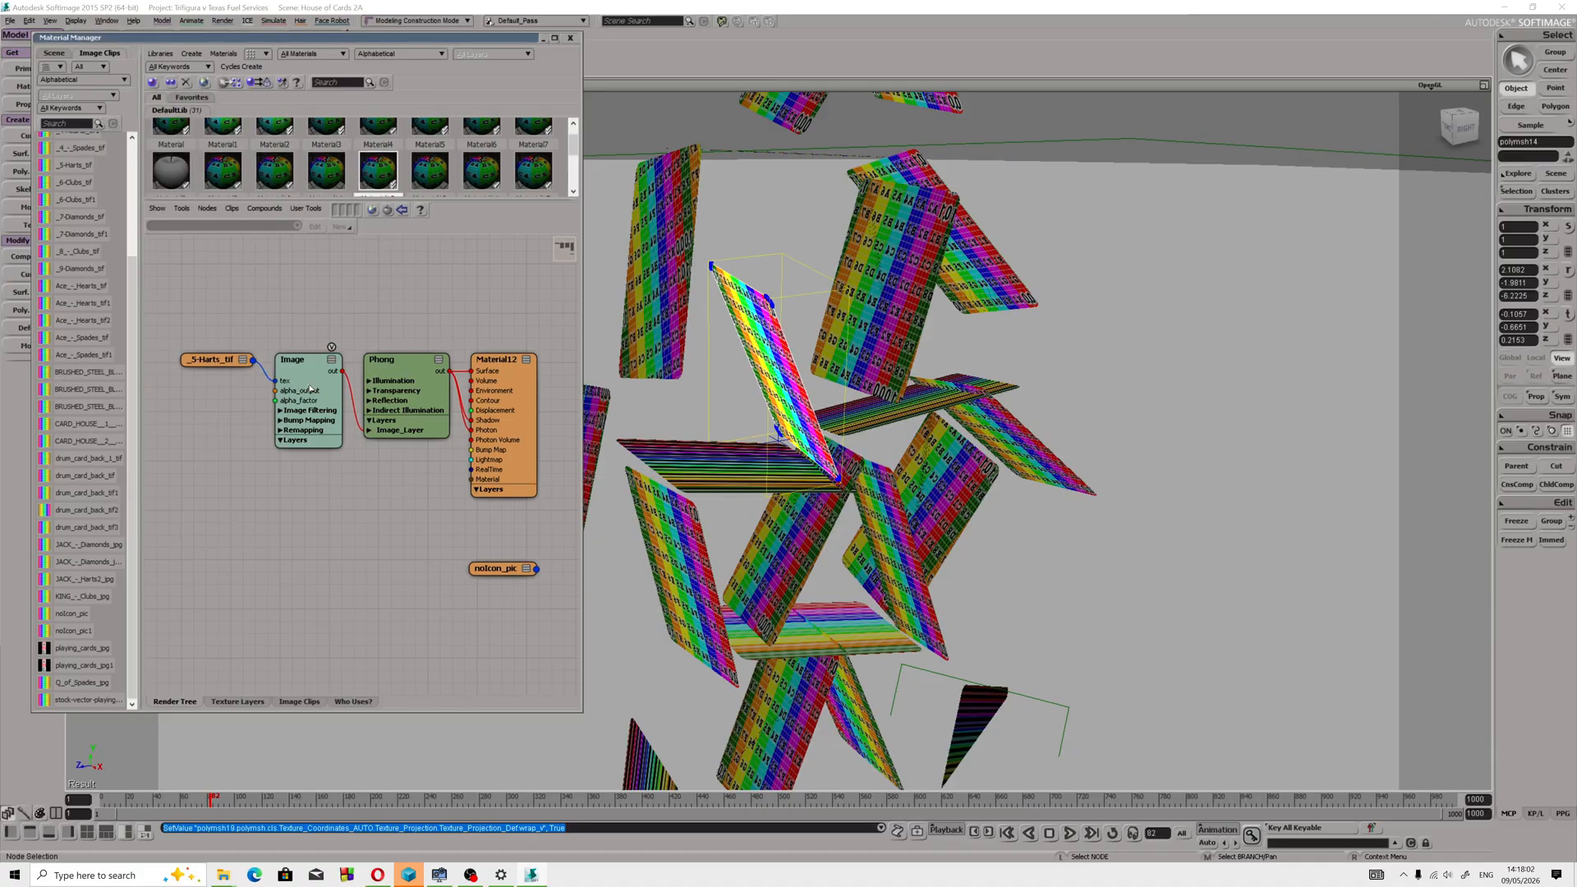
{"action": "double_click", "coordinate": [310, 390]}
{"action": "left_click", "coordinate": [247, 396]}
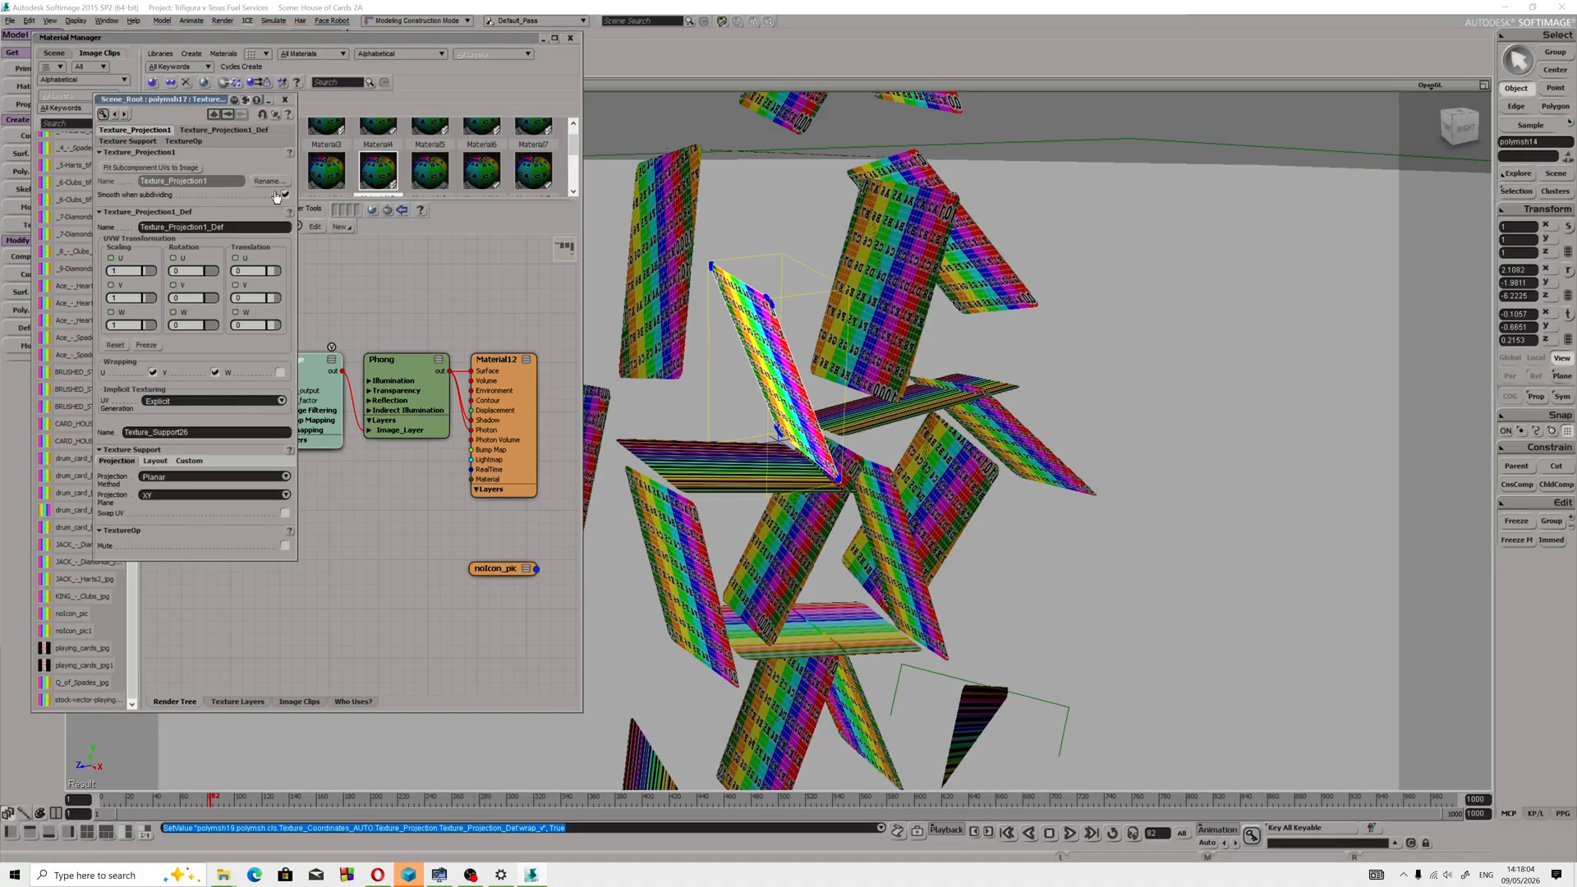
{"action": "left_click", "coordinate": [285, 100]}
{"action": "left_click", "coordinate": [430, 172]}
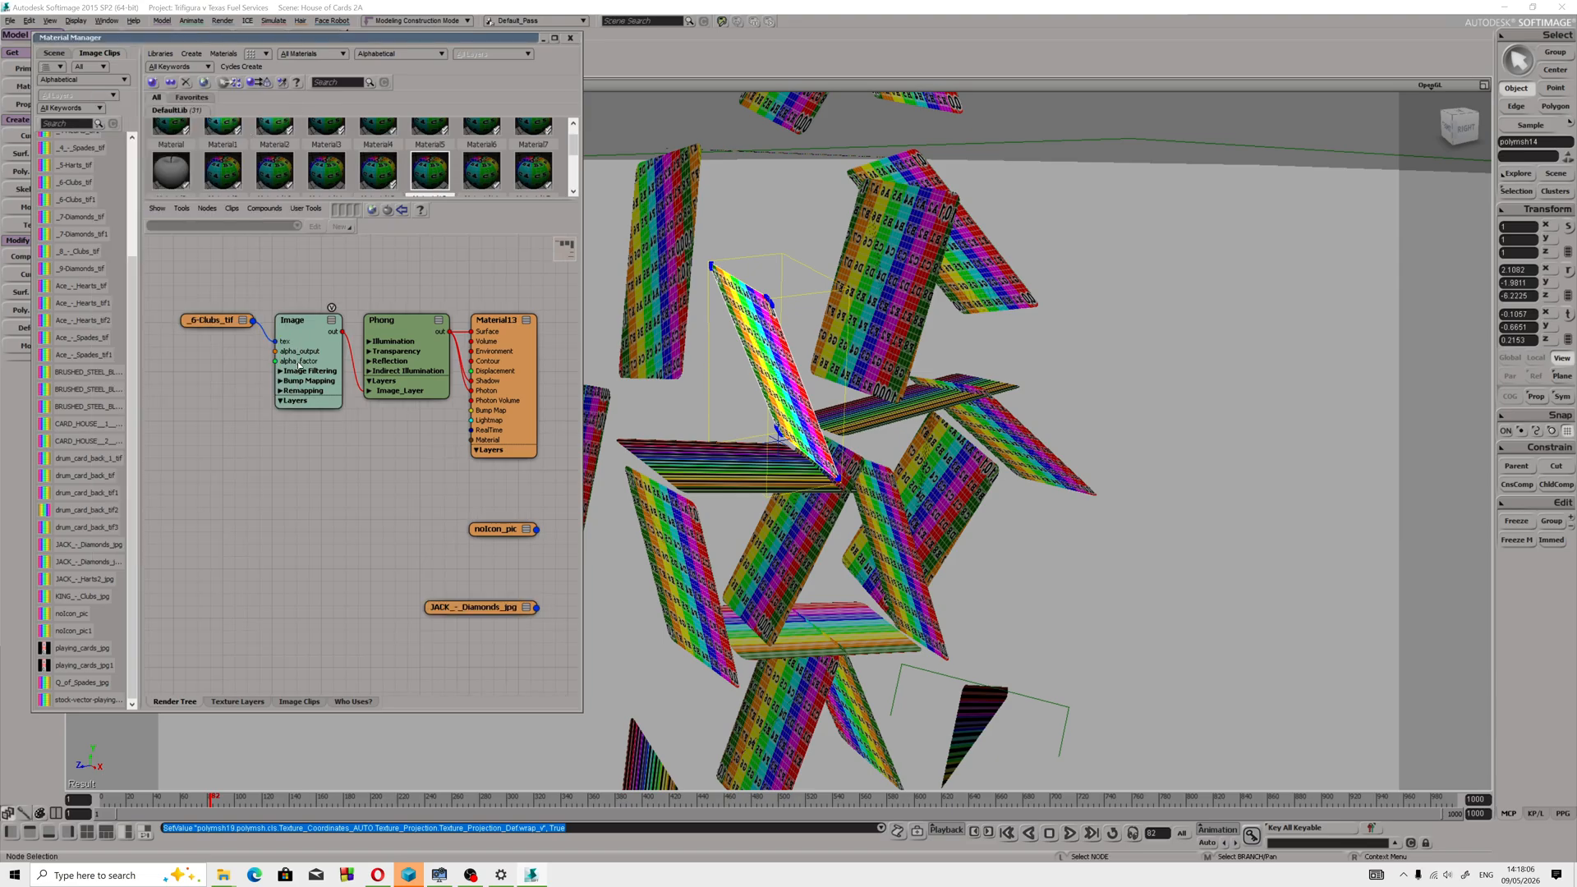
{"action": "double_click", "coordinate": [300, 362]}
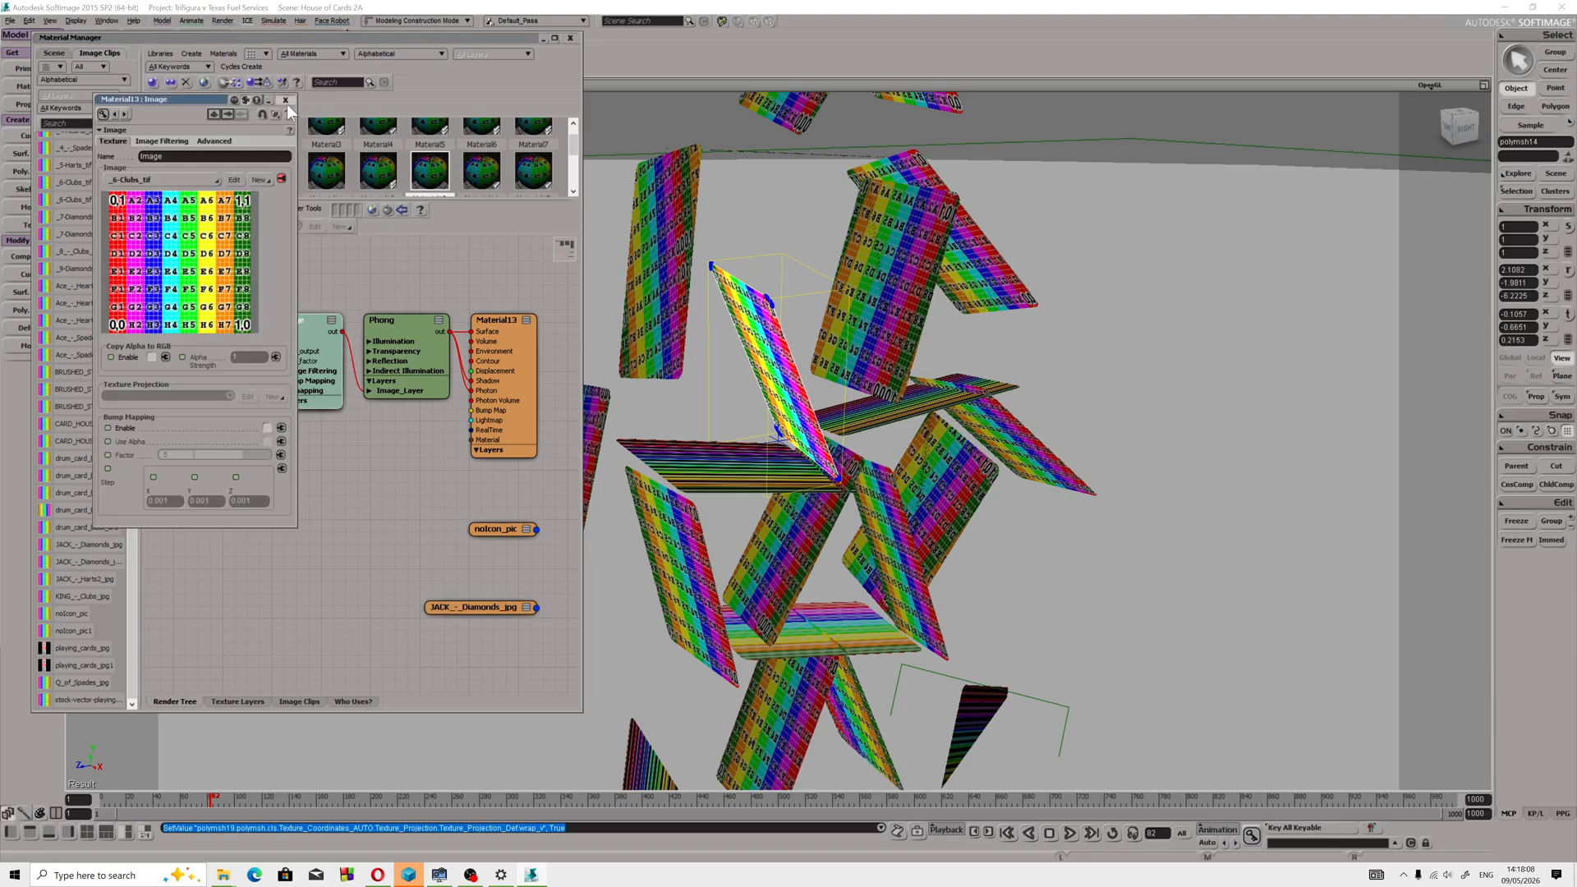
{"action": "left_click", "coordinate": [285, 100]}
Move Material14's Image node away from the 4 of hearts clip node and enable U and V wrapping on its texture projection.
{"action": "left_click", "coordinate": [482, 173]}
{"action": "left_click_drag", "start_coordinate": [205, 423], "coordinate": [280, 456]}
{"action": "double_click", "coordinate": [280, 455]}
{"action": "left_click", "coordinate": [246, 396]}
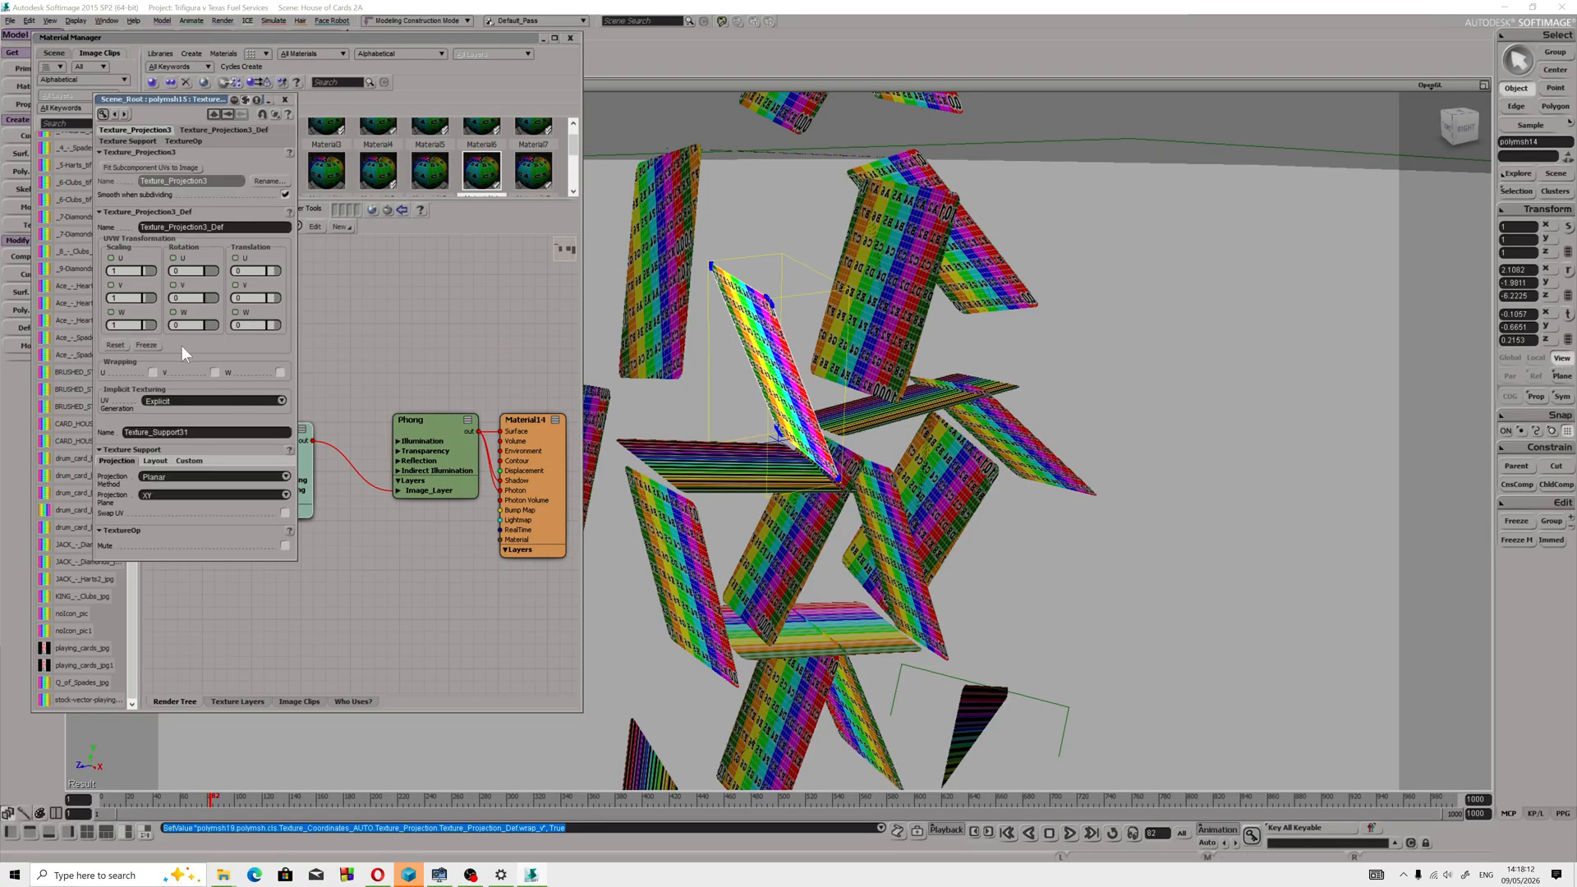
{"action": "left_click", "coordinate": [285, 100]}
Move Material15's Phong node closer to its Image node and check the U and V wrapping on the Image node's projection.
{"action": "scroll", "coordinate": [575, 168], "scroll_direction": "down", "scroll_amount": 2}
{"action": "scroll", "coordinate": [579, 172], "scroll_direction": "up", "scroll_amount": 1}
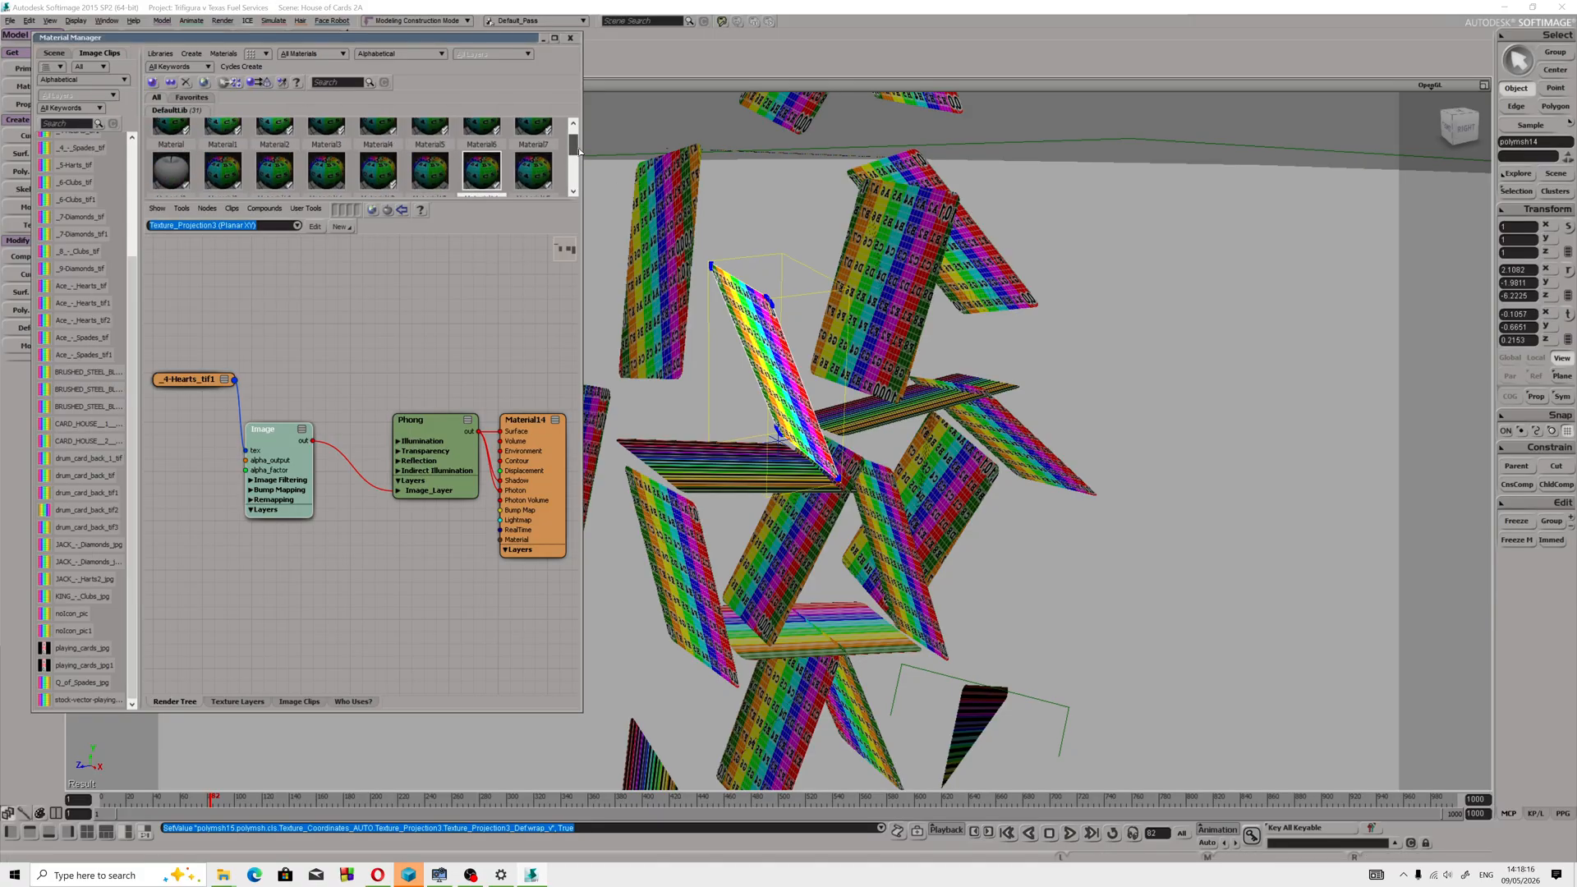
{"action": "left_click", "coordinate": [533, 162]}
{"action": "left_click_drag", "start_coordinate": [426, 451], "coordinate": [359, 439]}
{"action": "double_click", "coordinate": [207, 412]}
{"action": "left_click", "coordinate": [246, 396]}
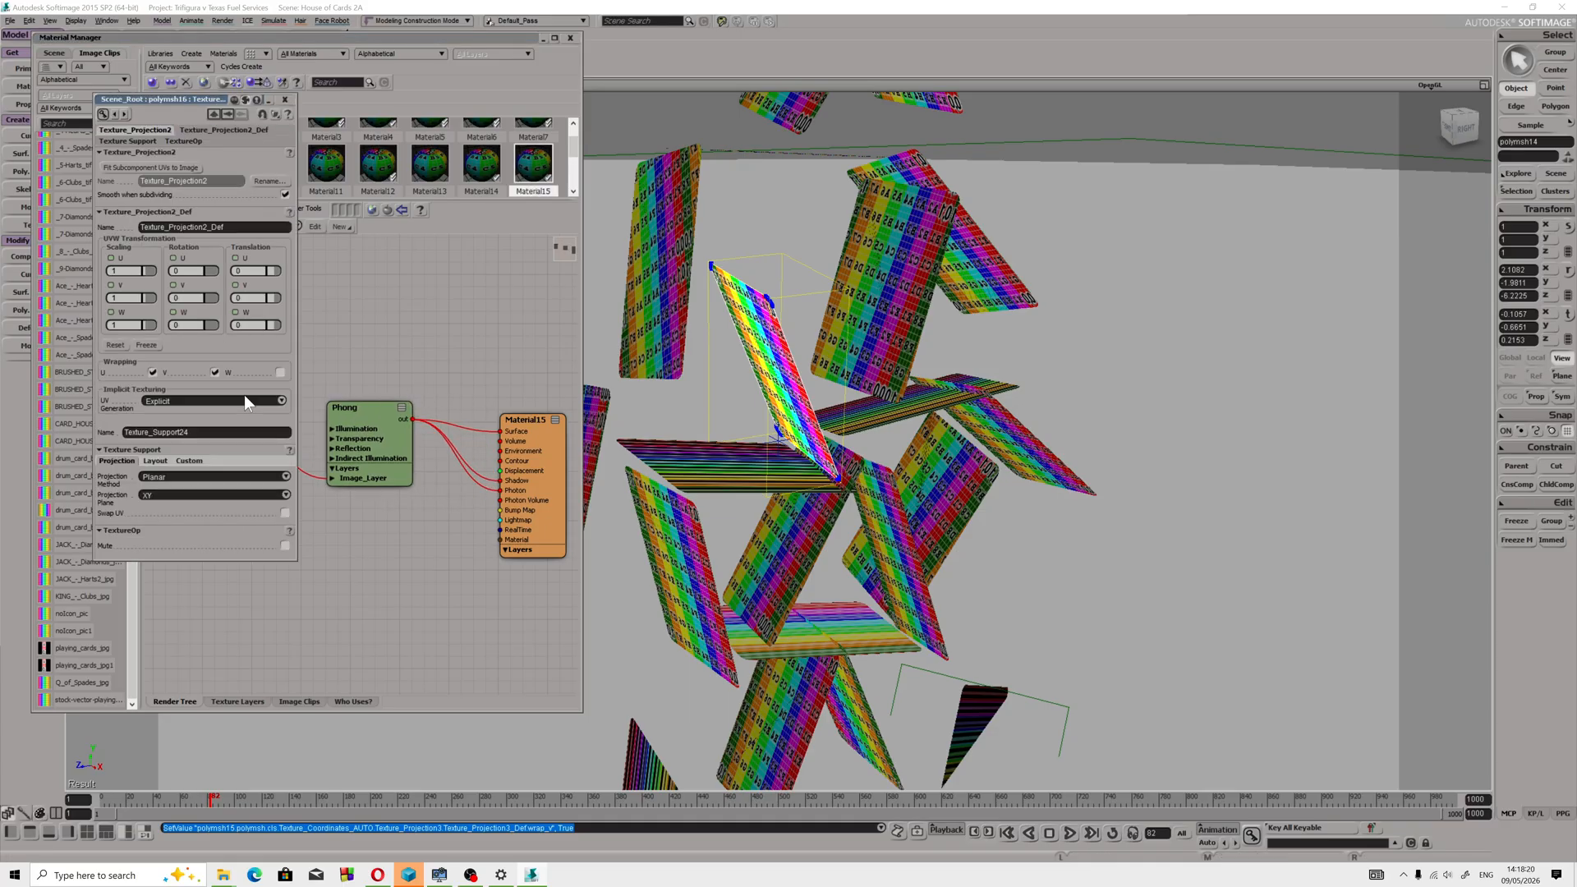
{"action": "left_click", "coordinate": [286, 99]}
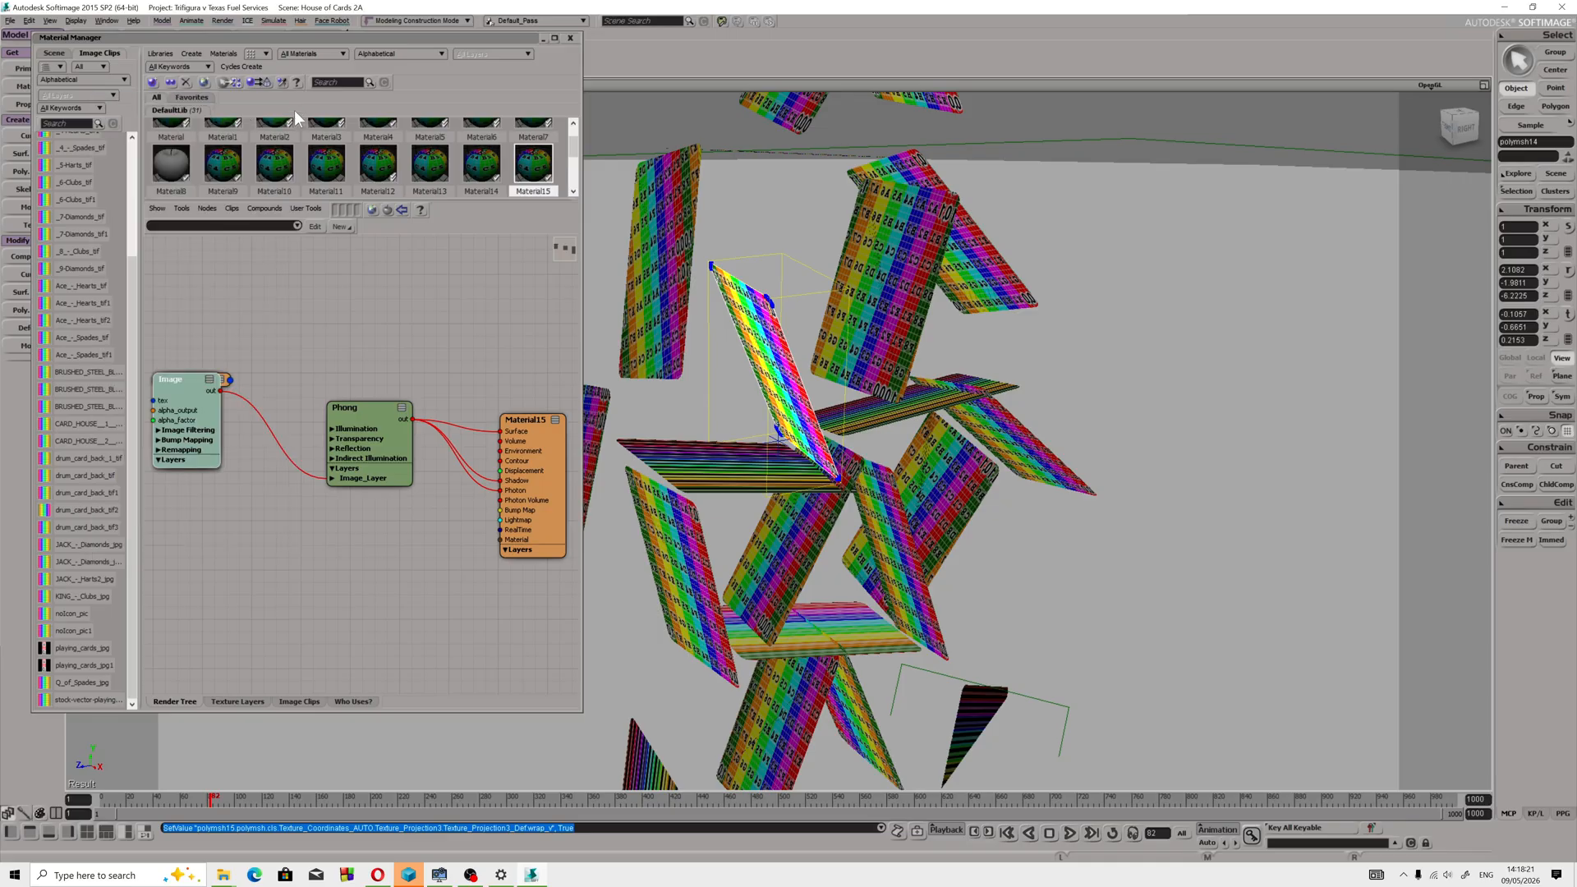
Enable U and V wrapping on the texture projection used by Material17's Image node.
{"action": "left_click", "coordinate": [573, 149]}
{"action": "left_click", "coordinate": [223, 148]}
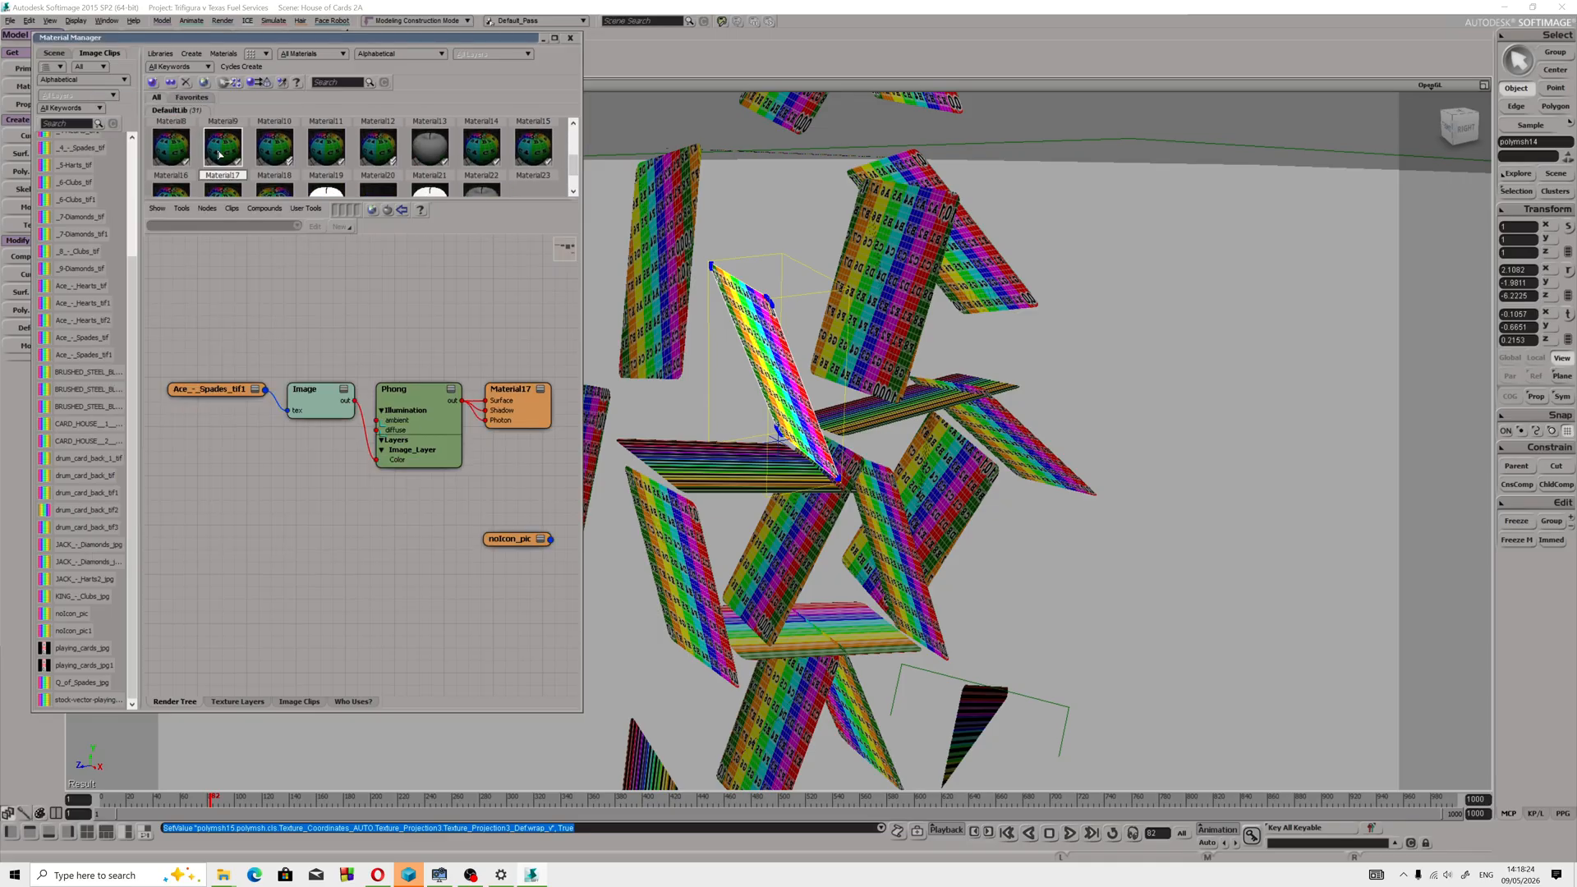
{"action": "double_click", "coordinate": [326, 408]}
{"action": "left_click", "coordinate": [245, 397]}
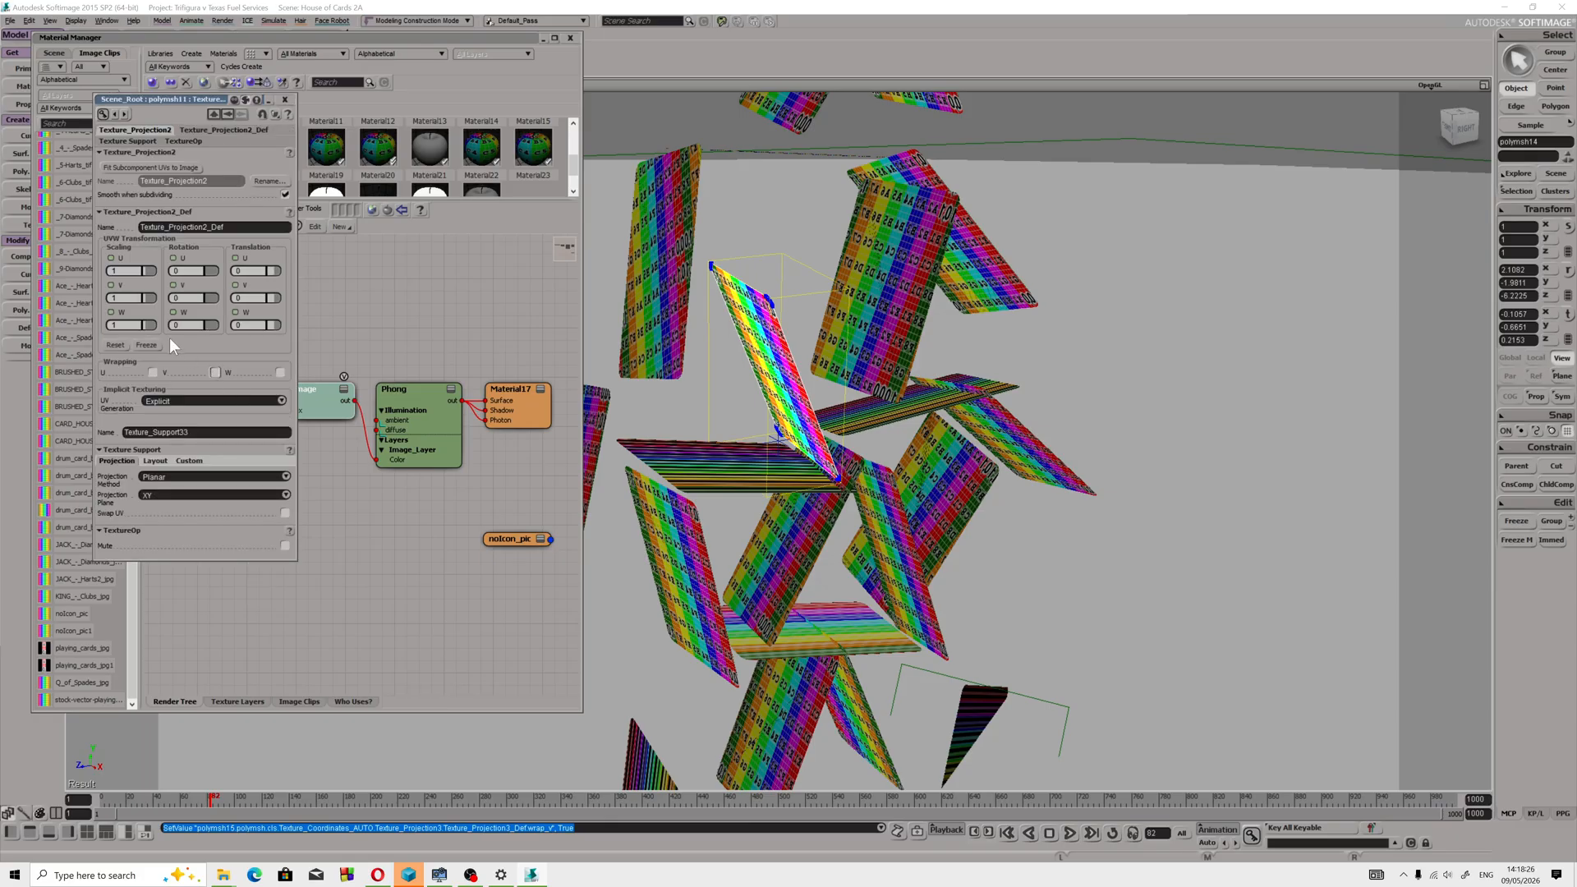
{"action": "left_click", "coordinate": [286, 100]}
Enable U and V wrapping on the shared texture projection used by Material18's Image node.
{"action": "left_click", "coordinate": [274, 148]}
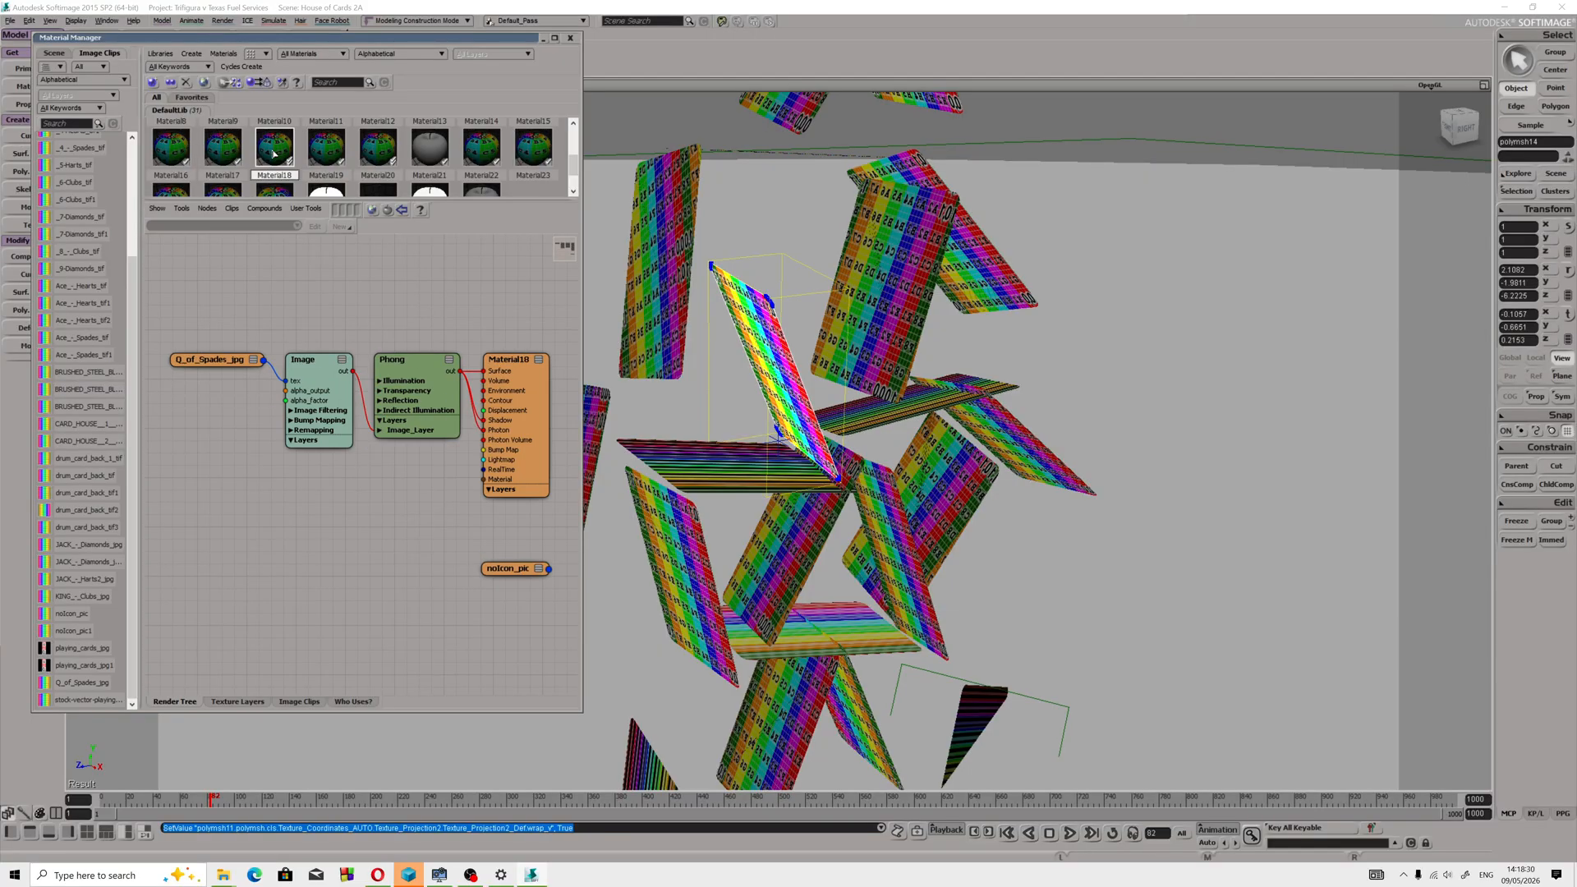
{"action": "double_click", "coordinate": [320, 386]}
{"action": "left_click", "coordinate": [247, 397]}
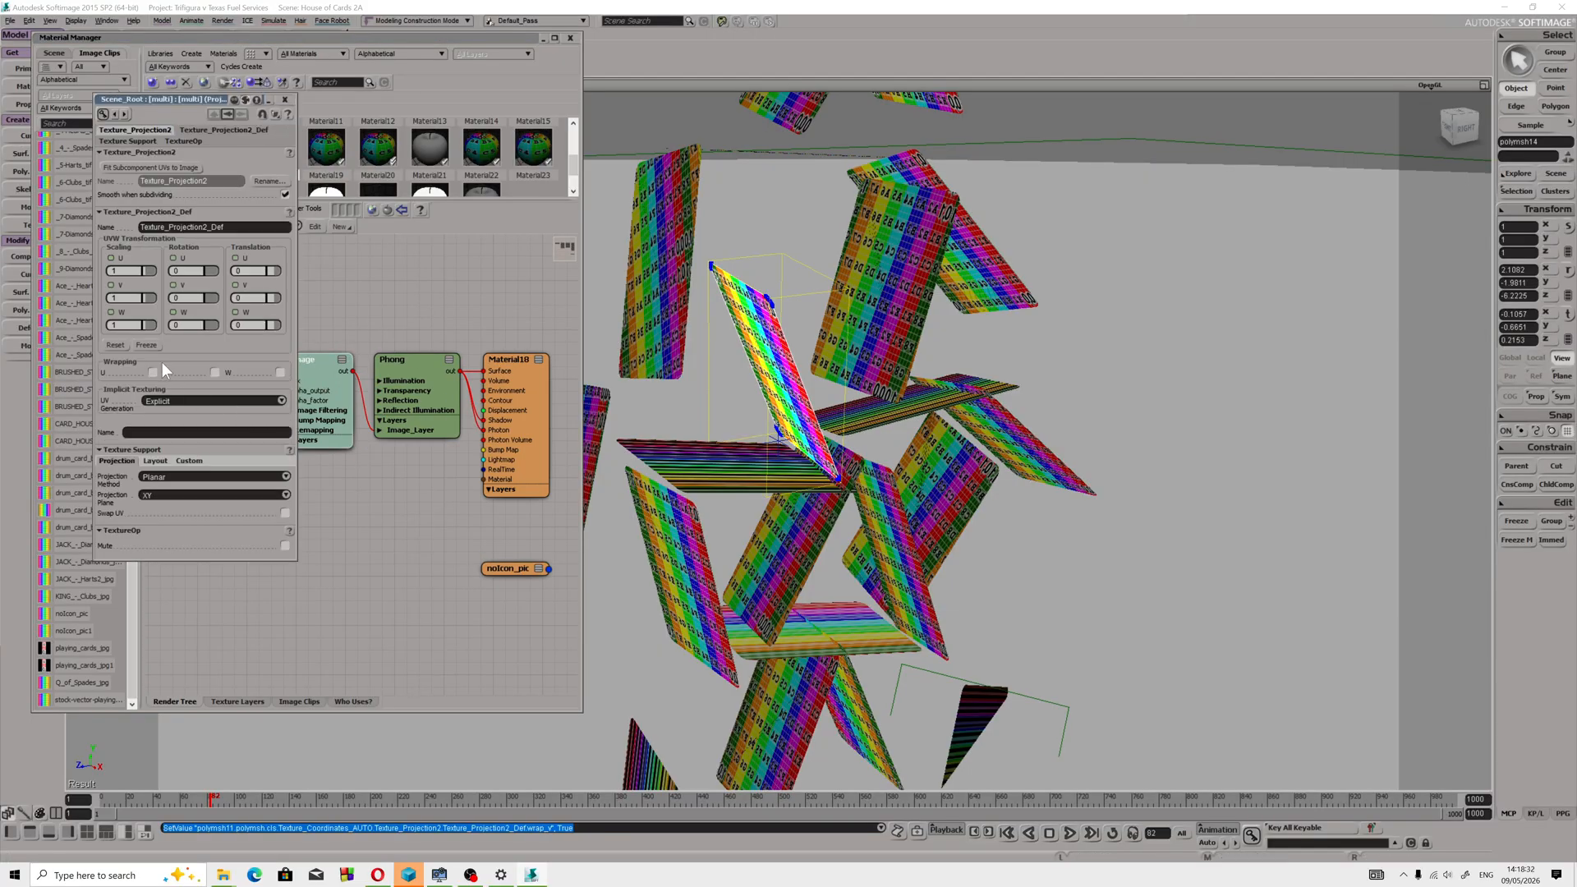
{"action": "left_click", "coordinate": [286, 99]}
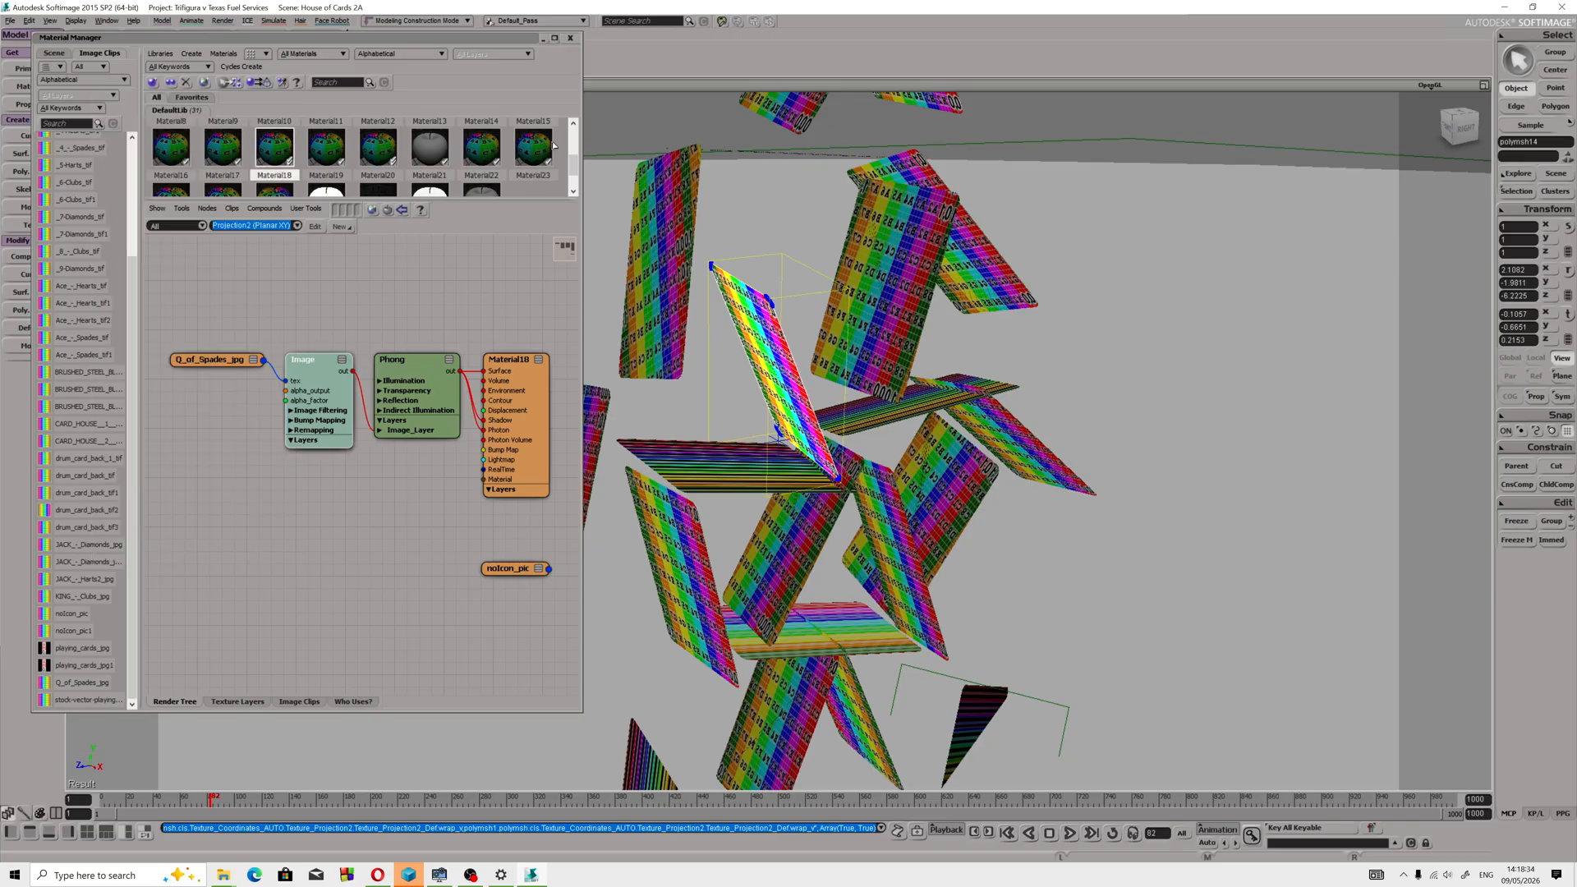
Enable U and V wrapping on the texture projection used by Material19's Image node.
{"action": "left_click", "coordinate": [326, 148]}
{"action": "double_click", "coordinate": [316, 403]}
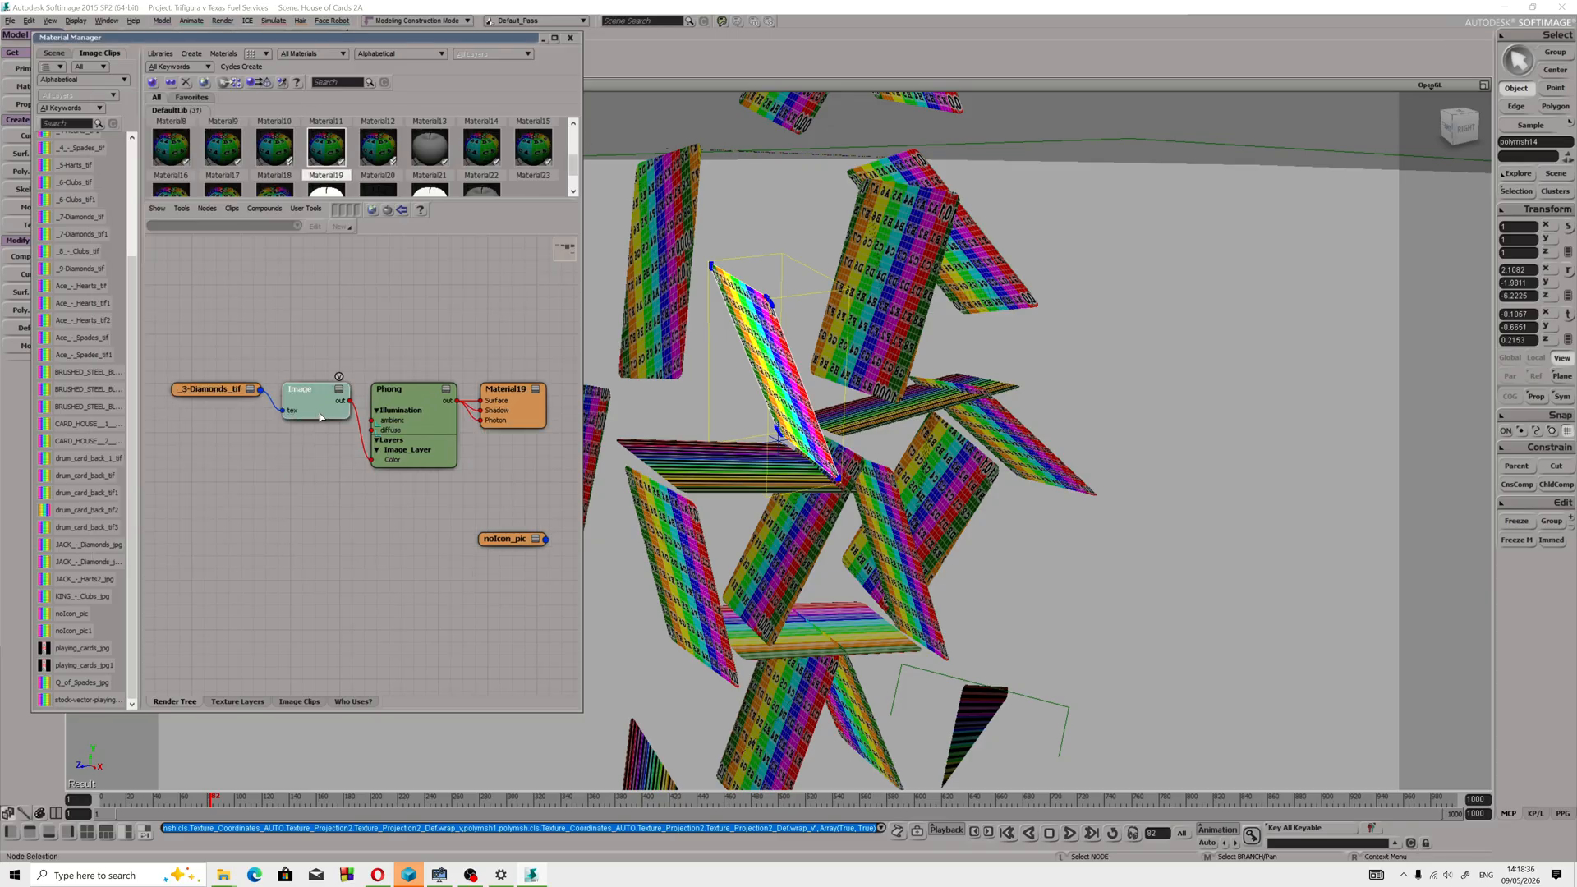
{"action": "left_click", "coordinate": [248, 399]}
{"action": "left_click", "coordinate": [153, 373]}
{"action": "left_click", "coordinate": [215, 372]}
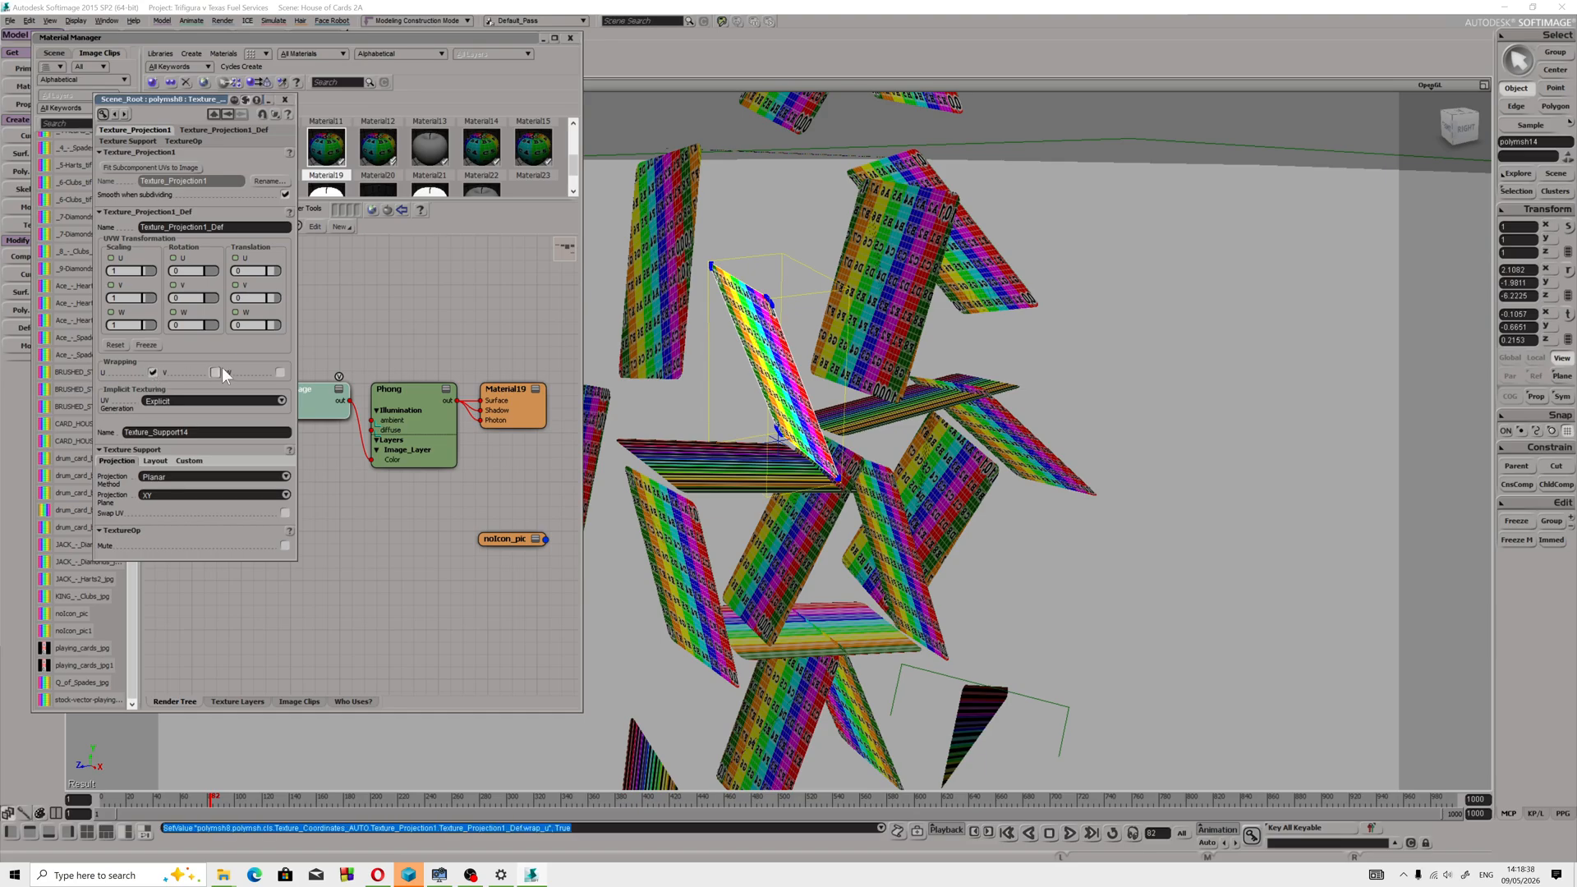
{"action": "left_click", "coordinate": [289, 100]}
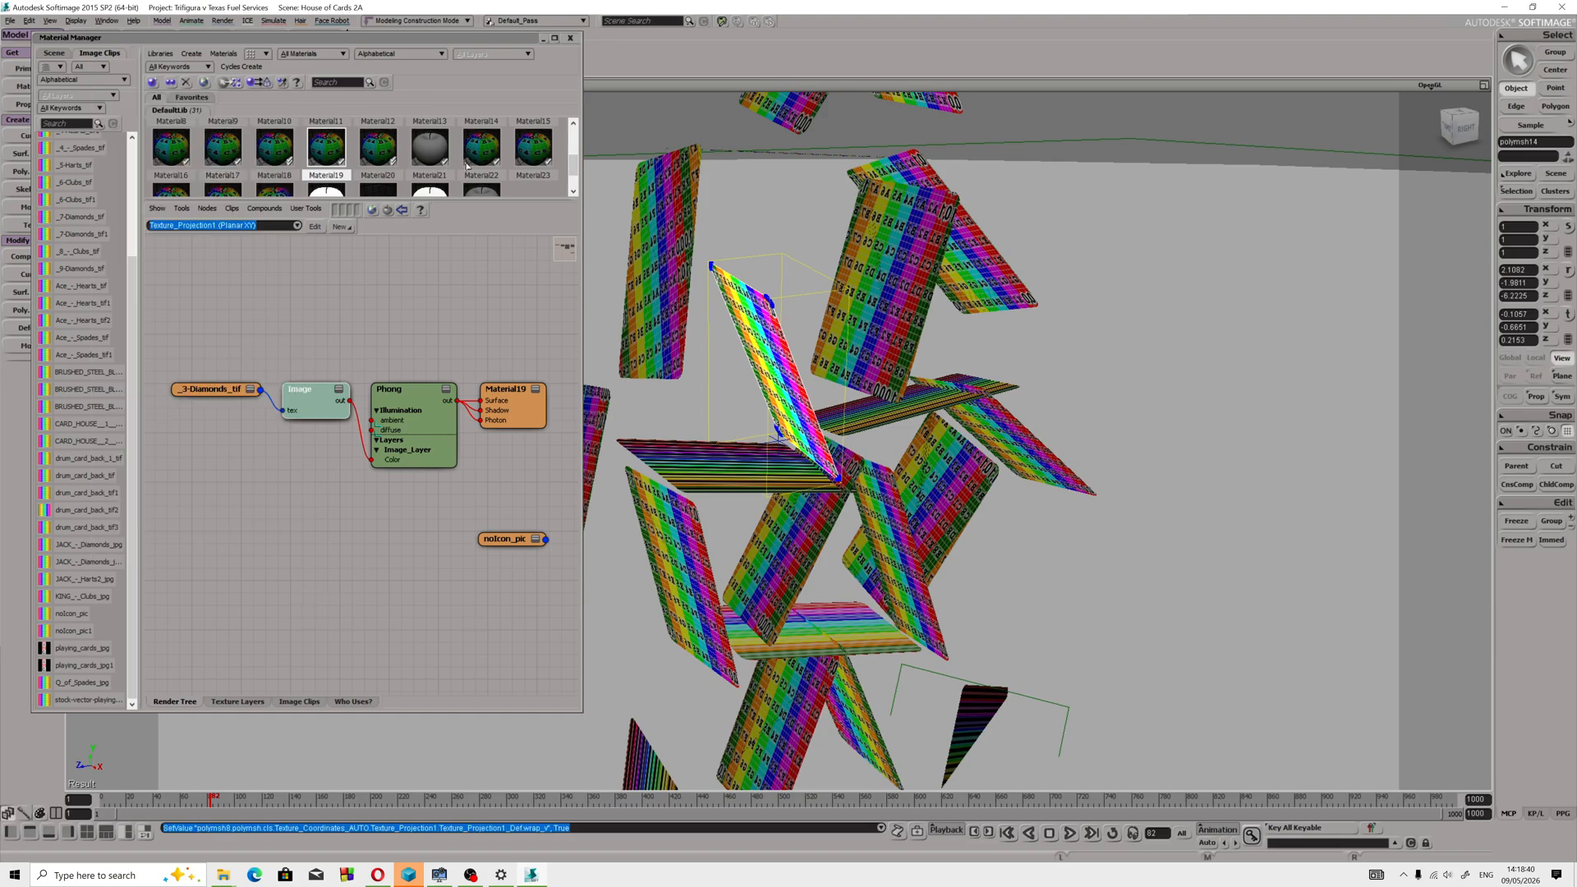
Check the U and V wrapping on the projection of Material20's Image node and save the scene.
{"action": "left_click", "coordinate": [378, 146]}
{"action": "double_click", "coordinate": [190, 429]}
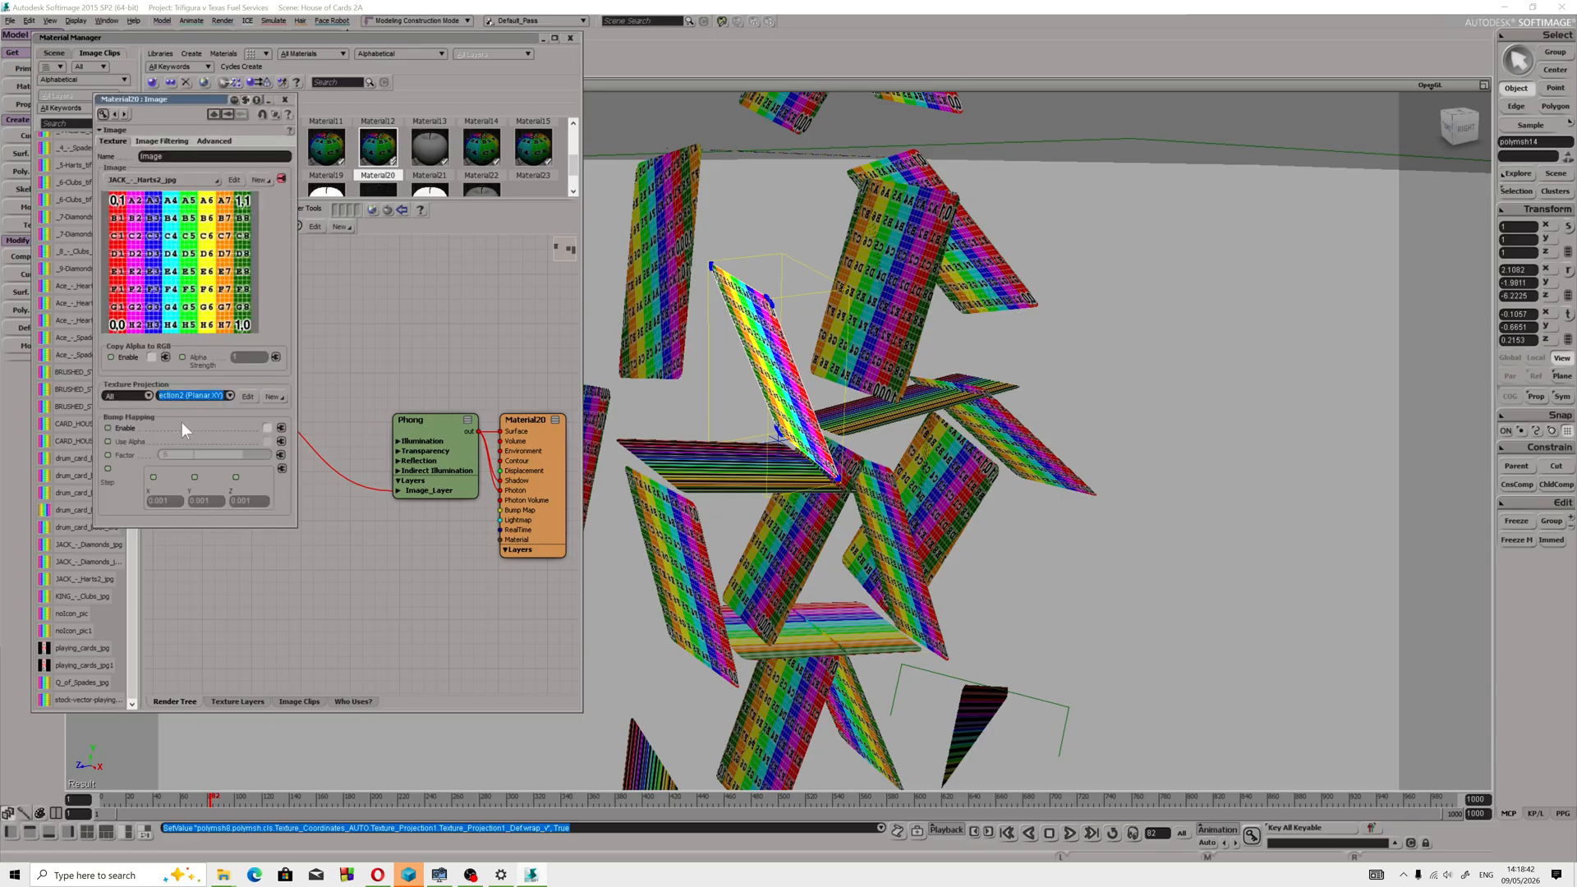
{"action": "left_click", "coordinate": [259, 401]}
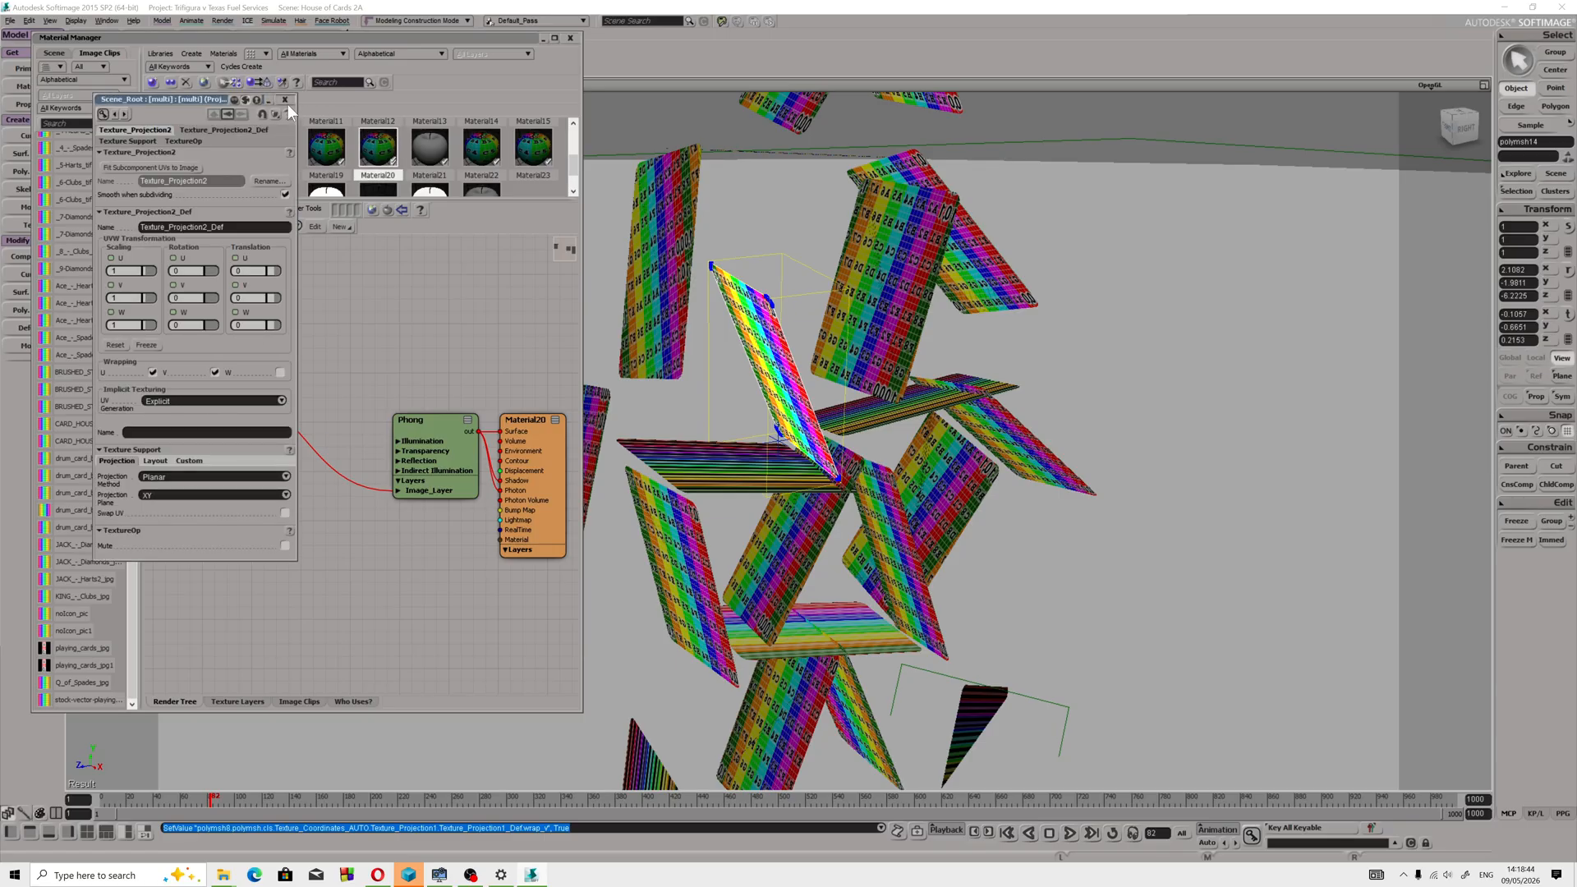
{"action": "left_click", "coordinate": [285, 100]}
{"action": "left_click", "coordinate": [11, 20]}
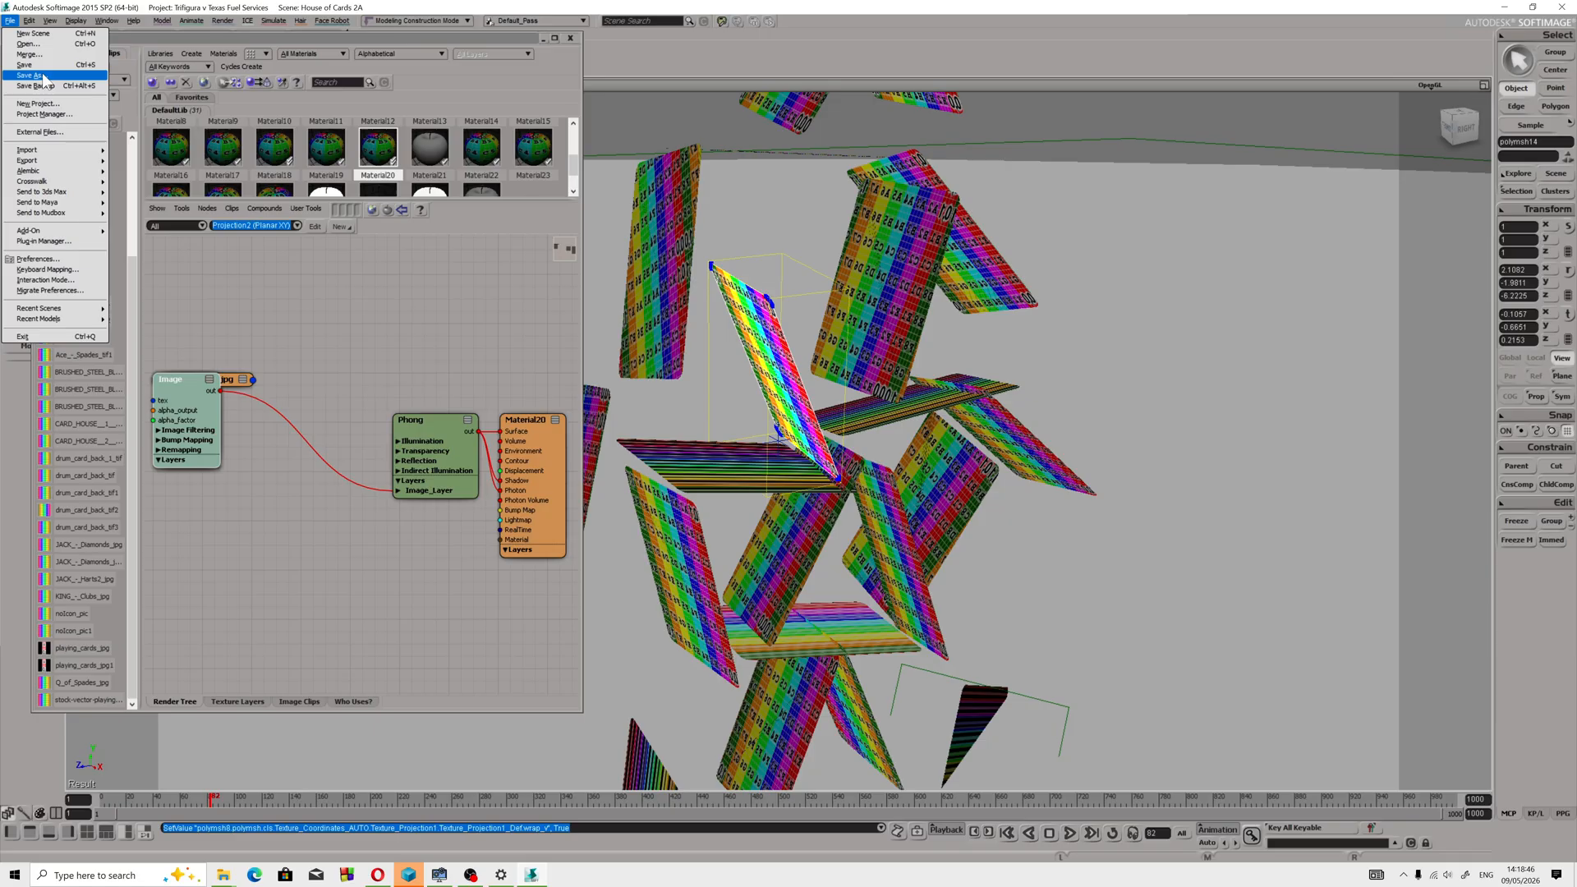
{"action": "left_click", "coordinate": [45, 79]}
{"action": "left_click", "coordinate": [223, 21]}
{"action": "mouse_move", "coordinate": [243, 208]}
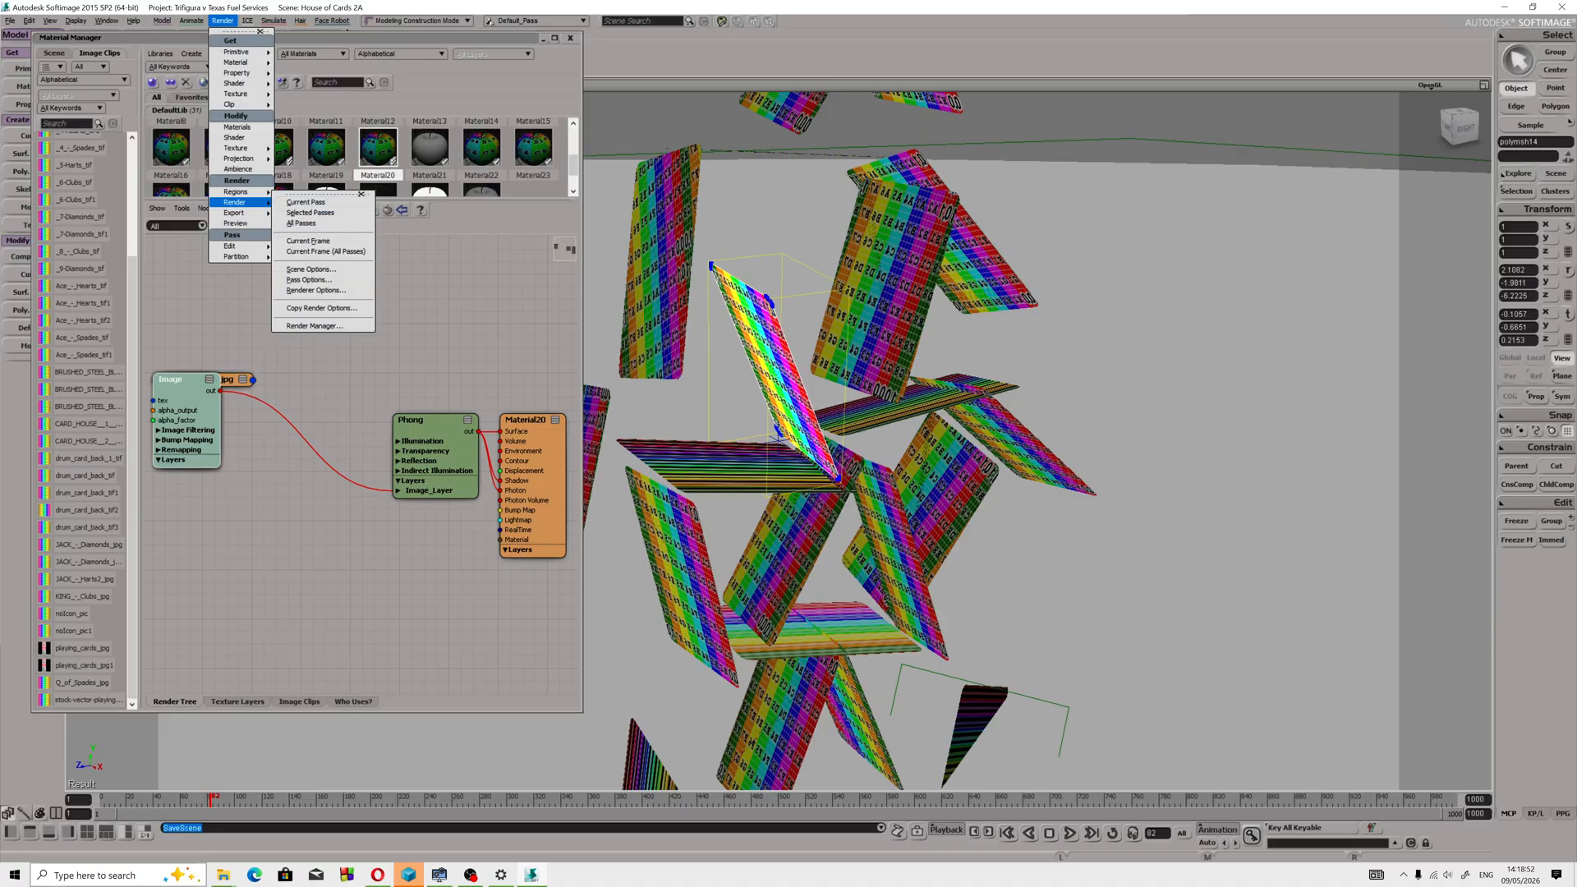
Launch HWMonitor, place its window over the viewport beside the cards and collapse the ASUSTeK motherboard sensor group.
{"action": "left_click", "coordinate": [15, 875]}
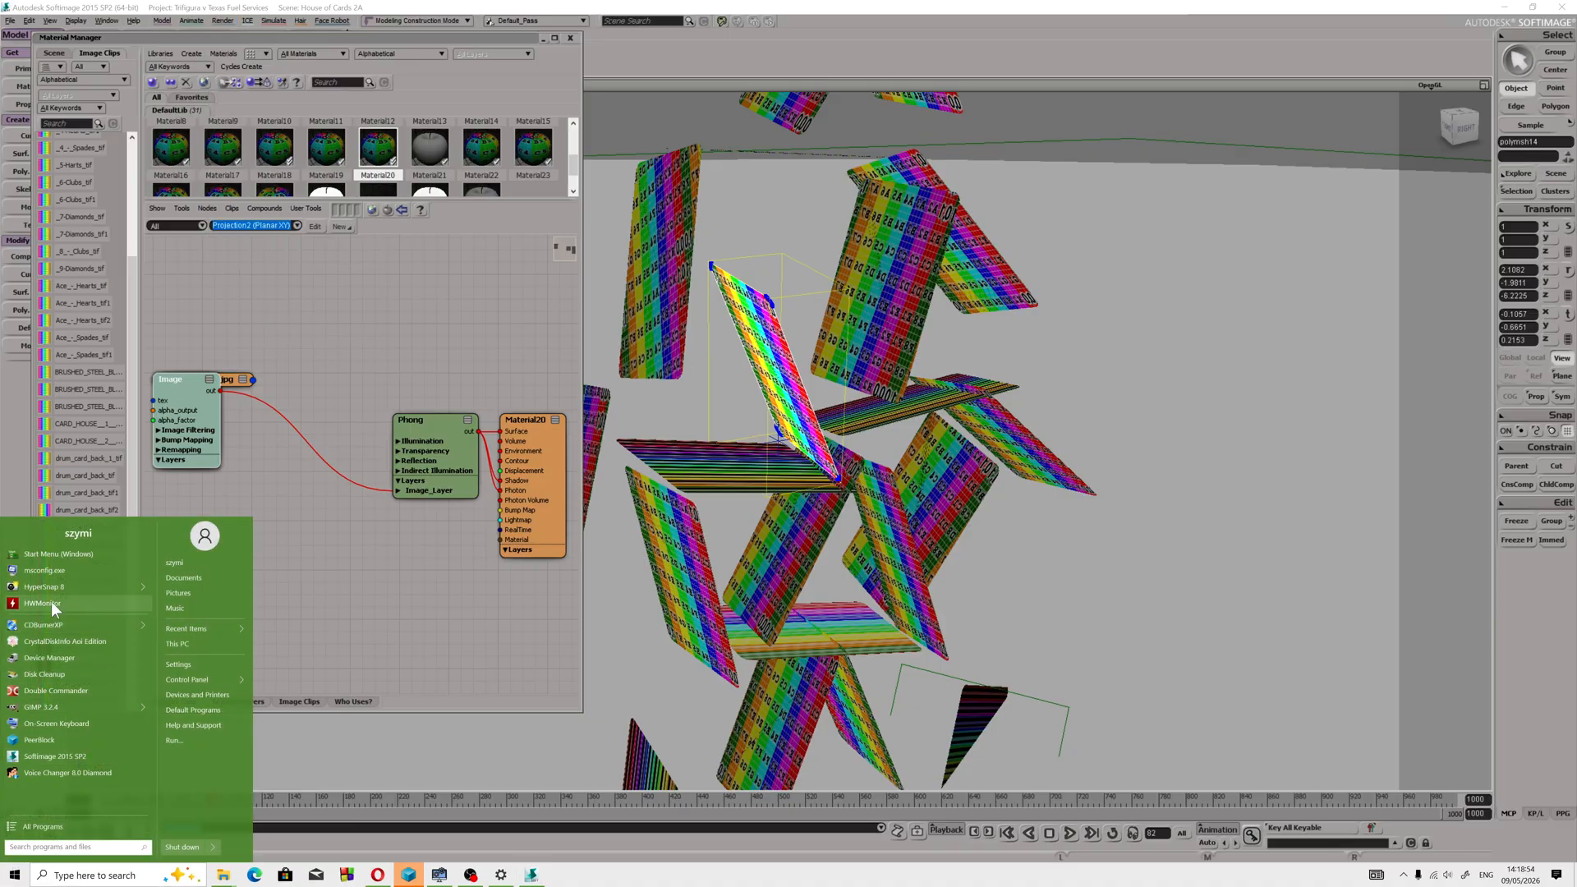
{"action": "left_click", "coordinate": [51, 605]}
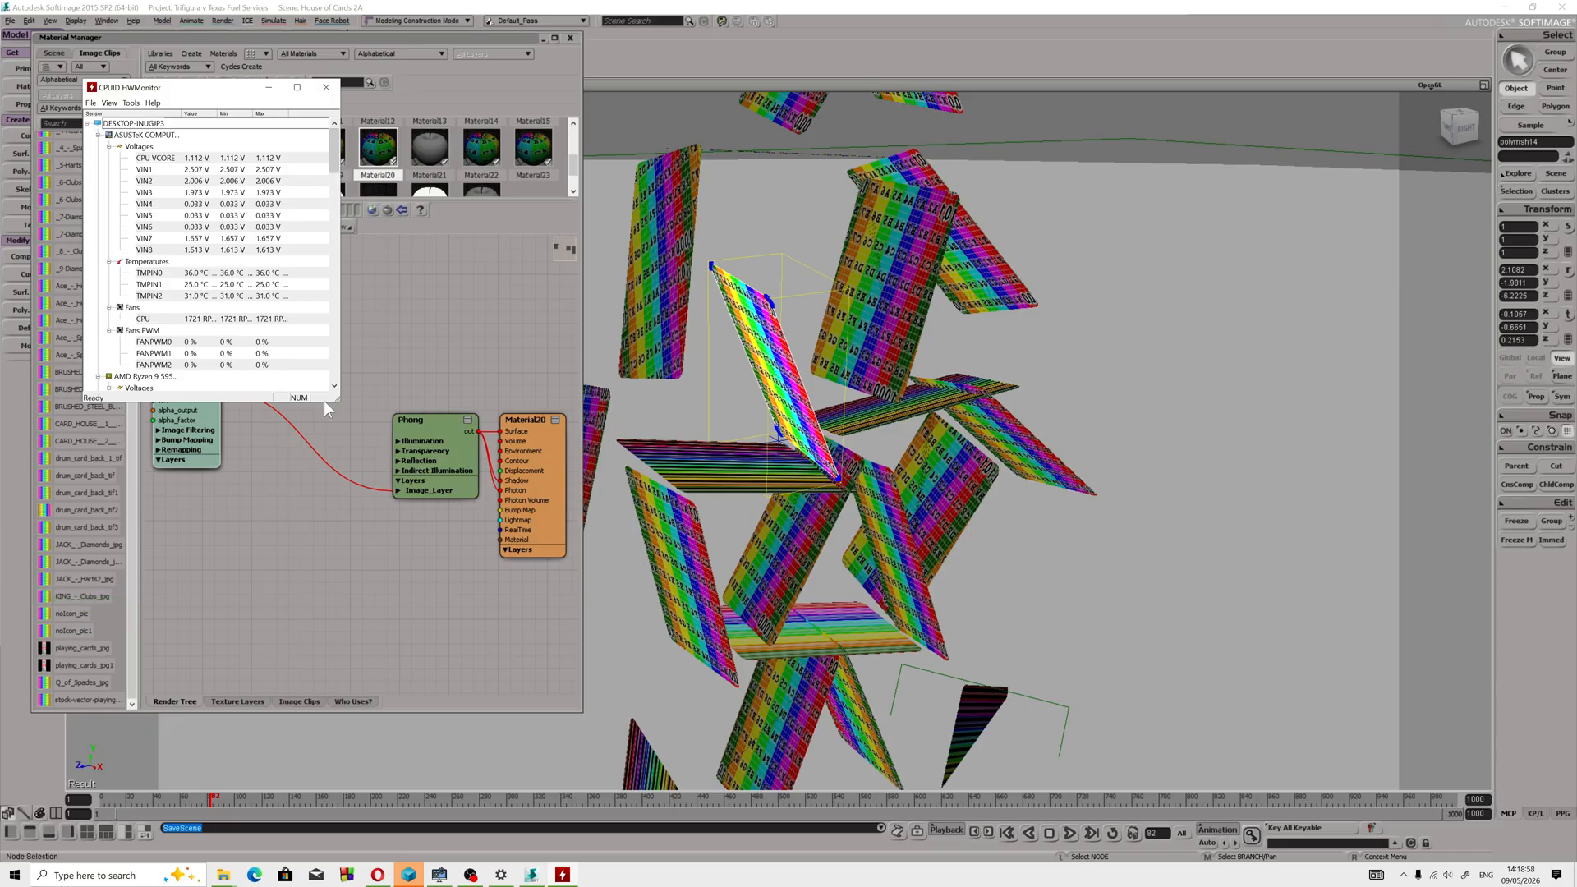
{"action": "left_click_drag", "start_coordinate": [189, 87], "coordinate": [1086, 207]}
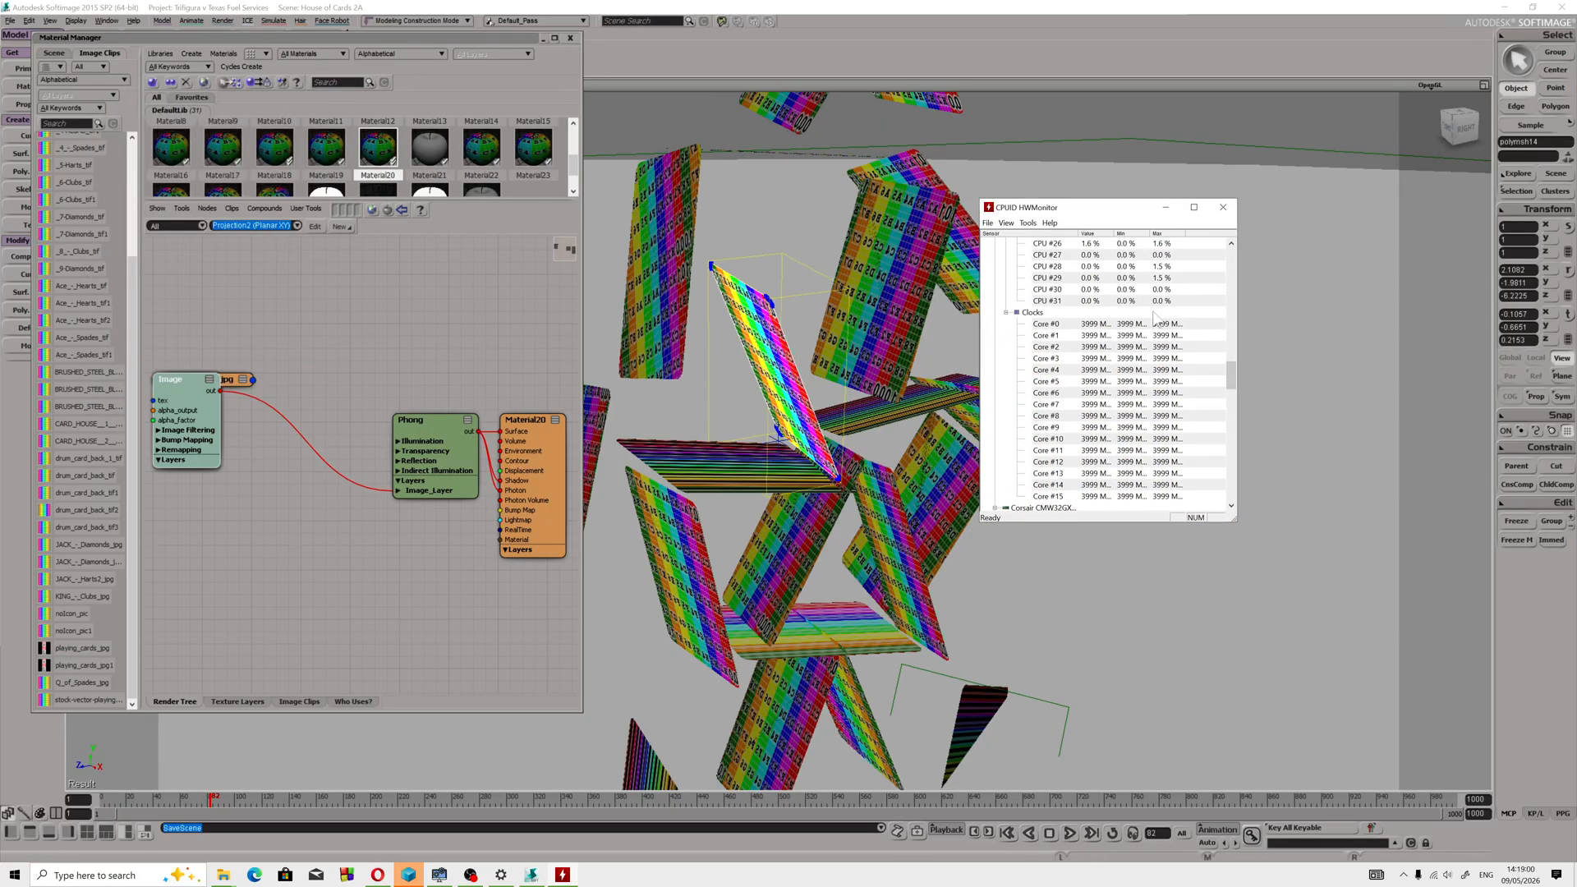
{"action": "scroll", "coordinate": [1166, 442], "scroll_direction": "down", "scroll_amount": 10}
{"action": "scroll", "coordinate": [1166, 442], "scroll_direction": "up", "scroll_amount": 10}
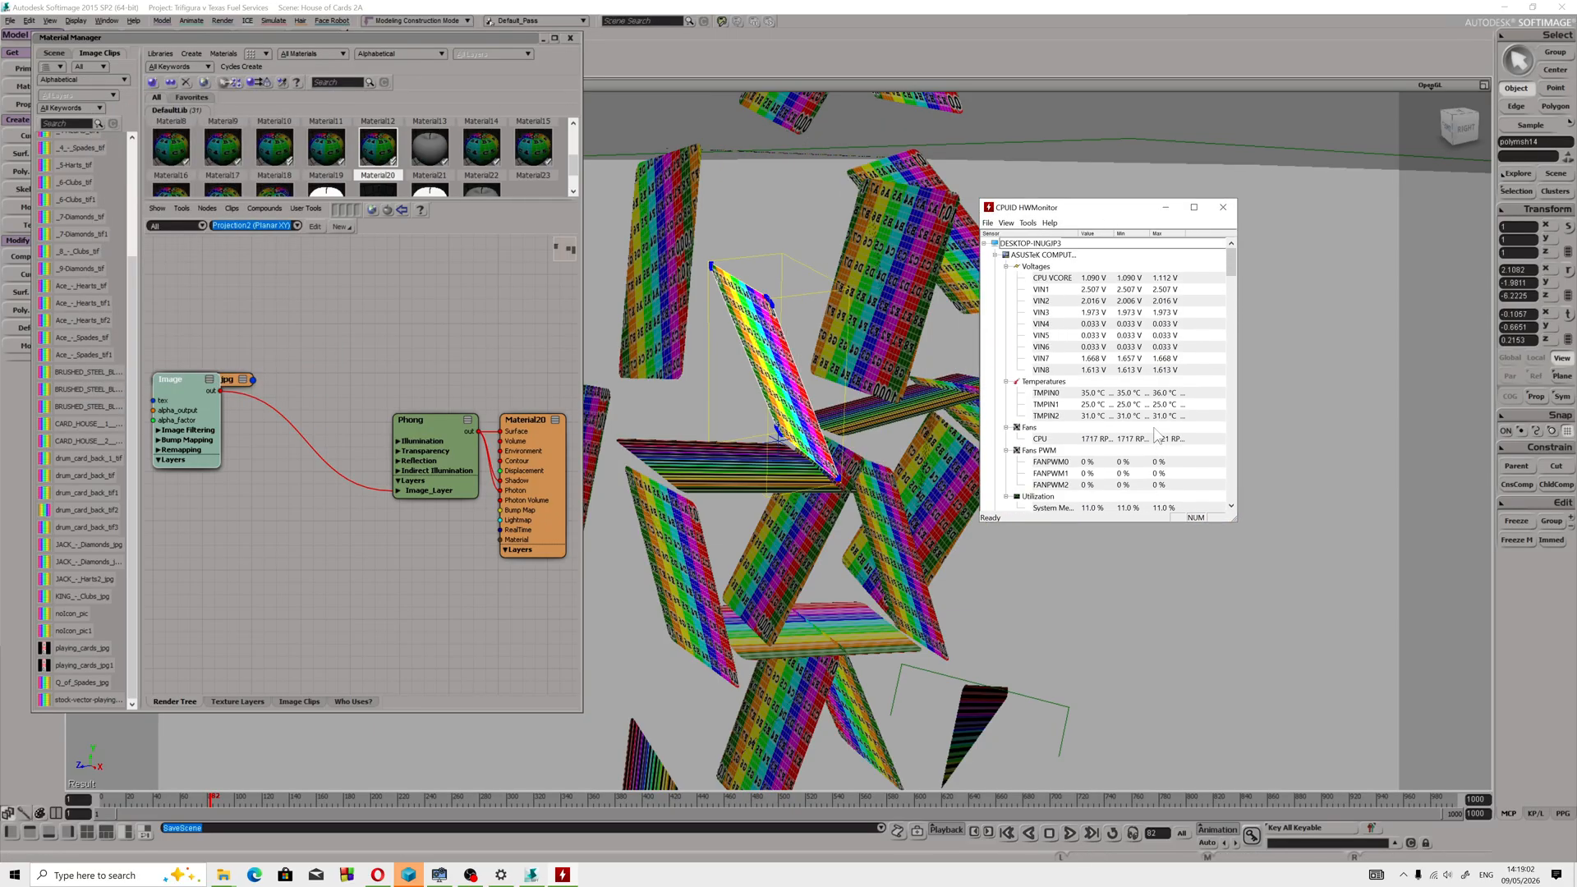
{"action": "left_click", "coordinate": [995, 255]}
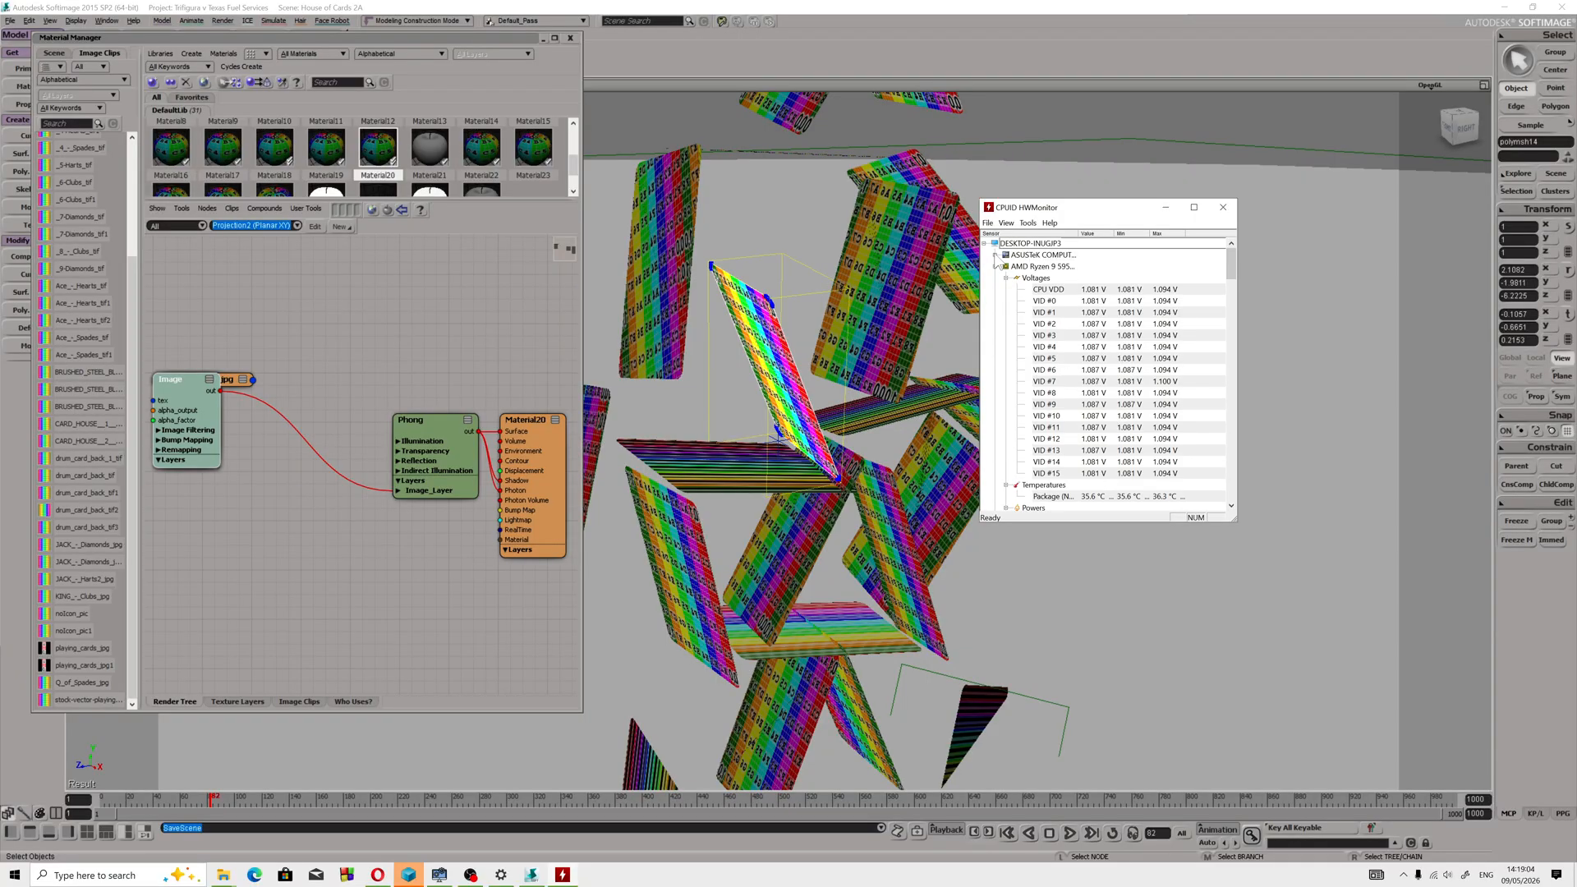
Move the HWMonitor window to the viewport's edge, collapse the Ryzen's Voltages and Powers groups, and widen the window to show full sensor names.
{"action": "left_click_drag", "start_coordinate": [1128, 216], "coordinate": [1338, 244]}
{"action": "left_click", "coordinate": [1217, 307]}
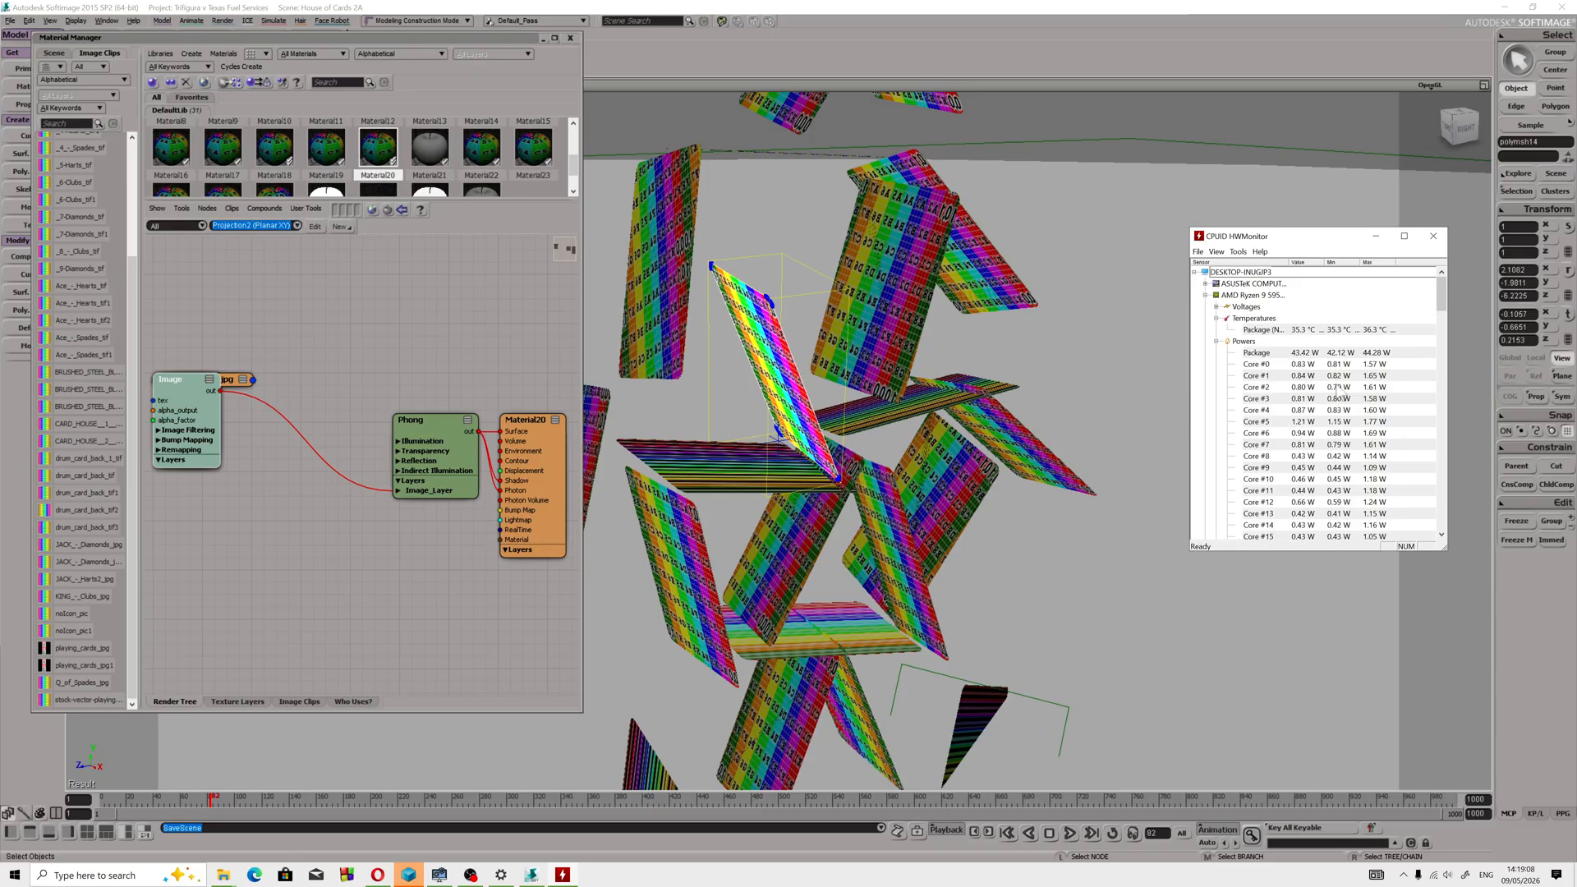
{"action": "left_click", "coordinate": [1218, 341]}
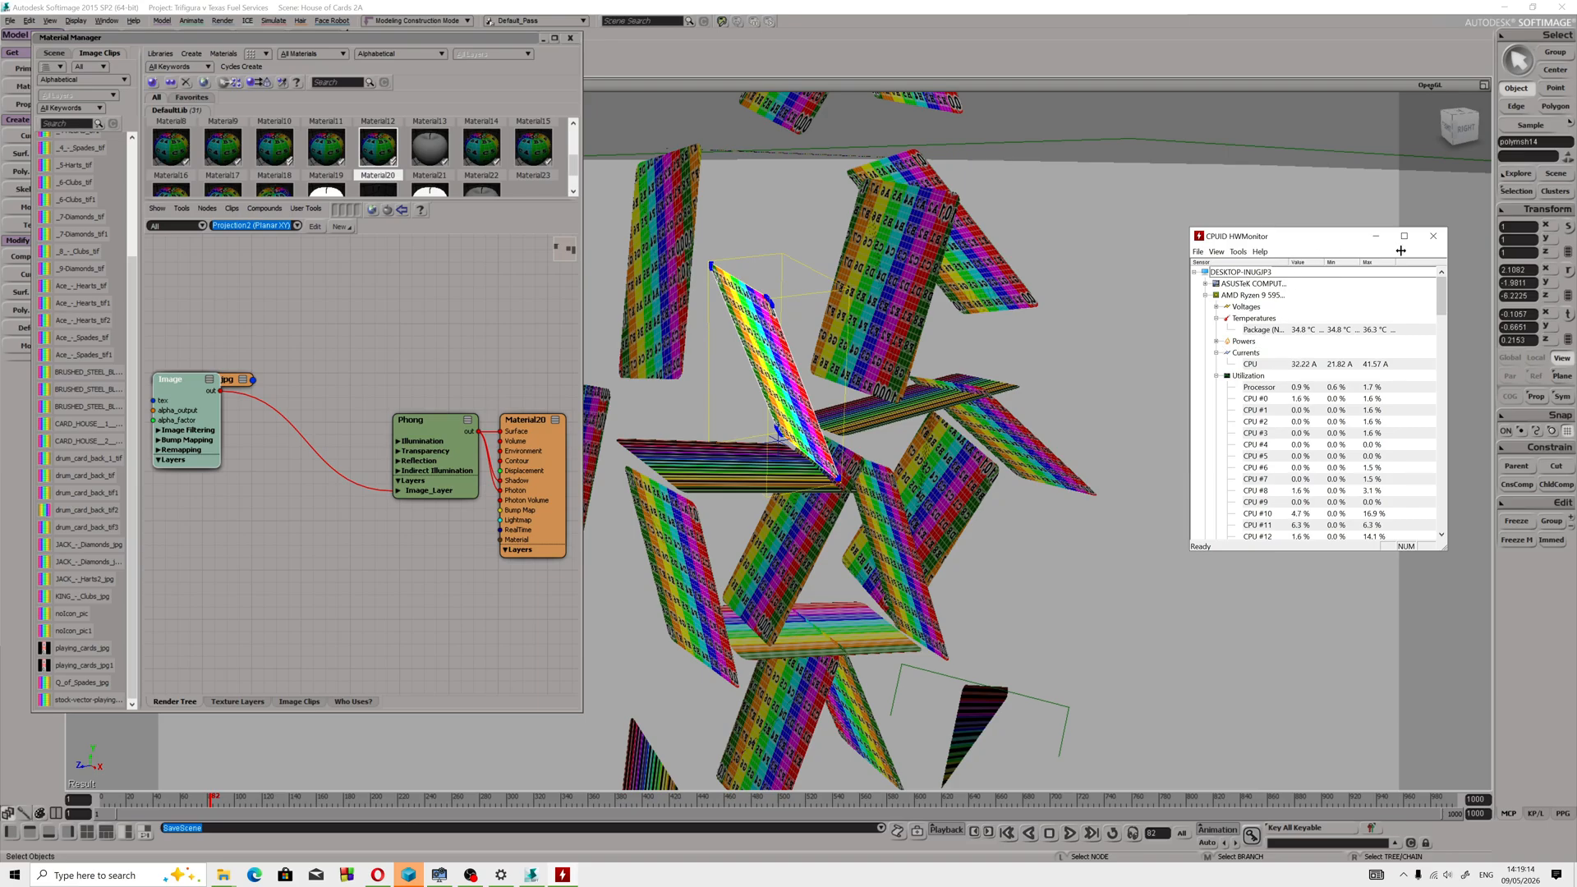
{"action": "left_click_drag", "start_coordinate": [1446, 337], "coordinate": [1525, 331]}
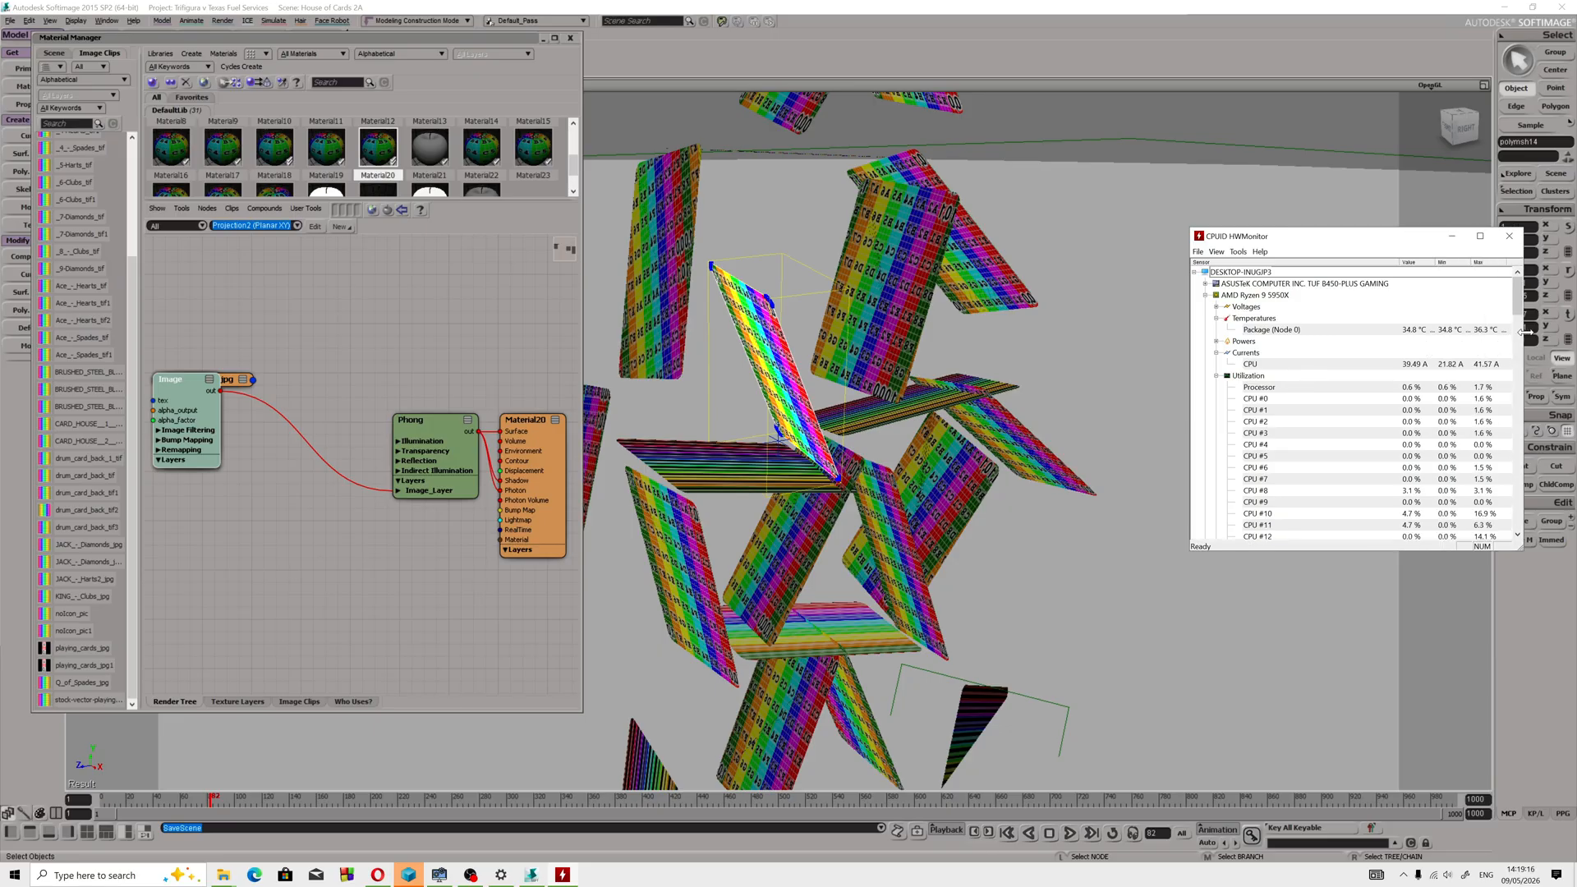
Render the current pass, check the processor's temperature and load in HWMonitor, and abort the render.
{"action": "left_click", "coordinate": [222, 21]}
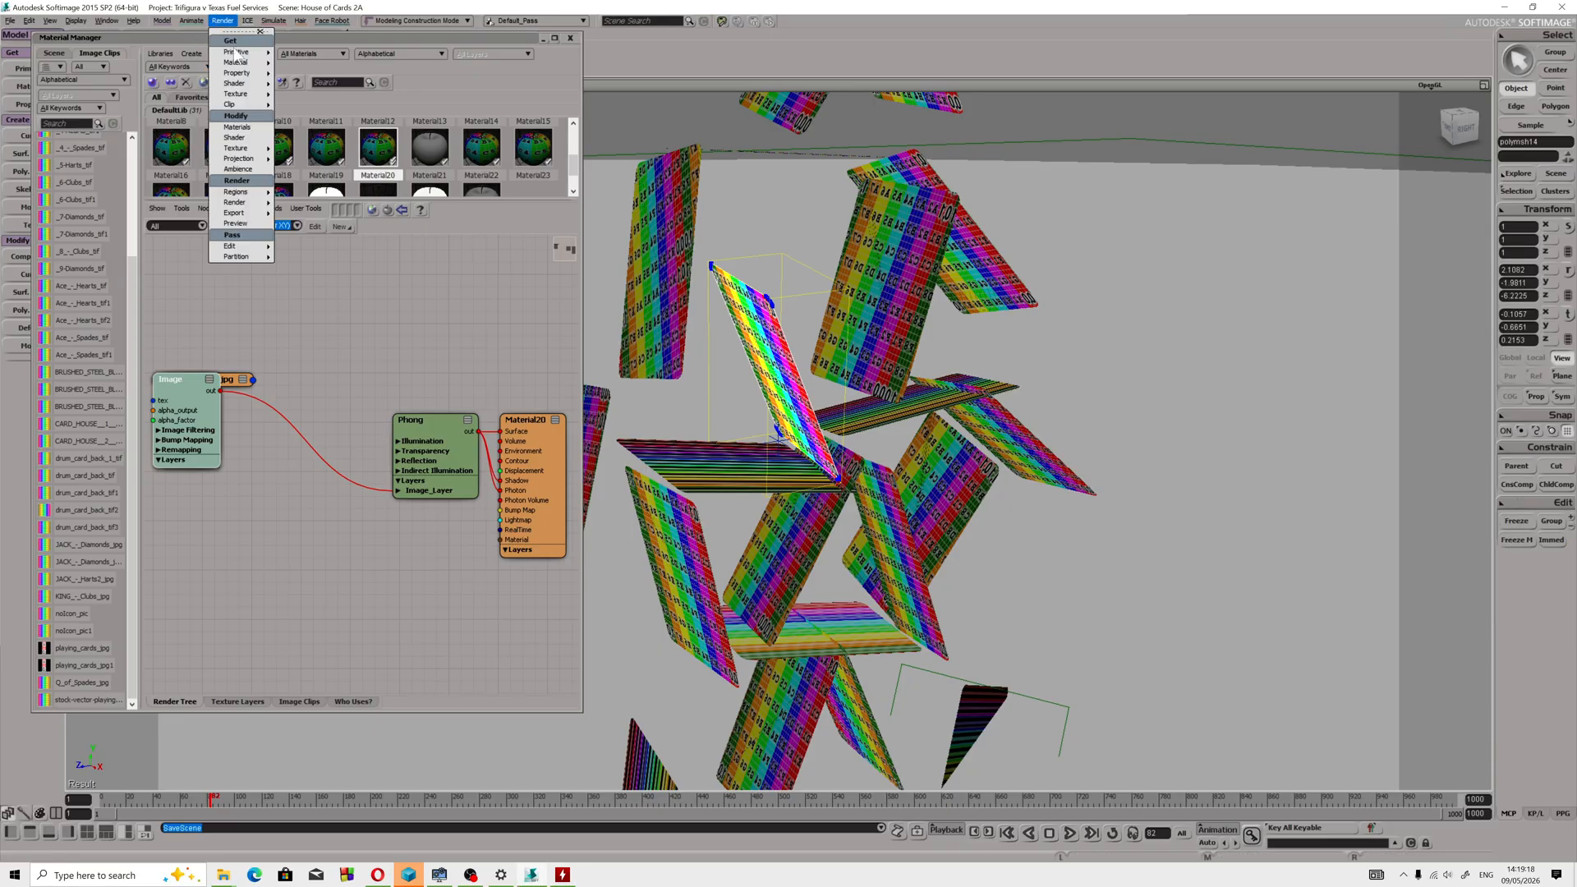
{"action": "mouse_move", "coordinate": [238, 202]}
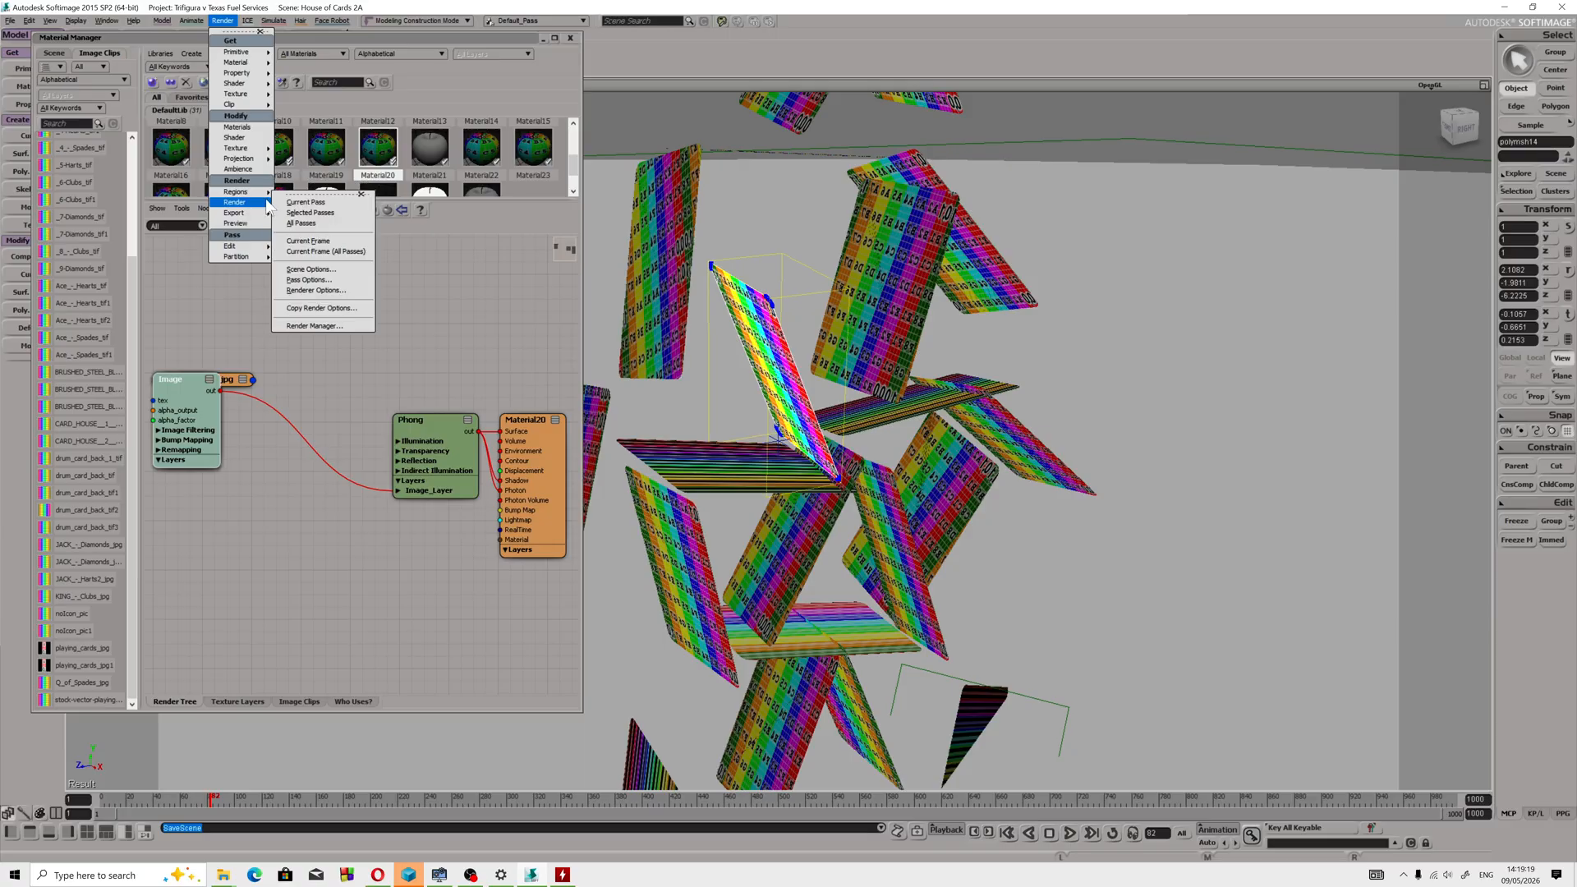
{"action": "left_click", "coordinate": [318, 204]}
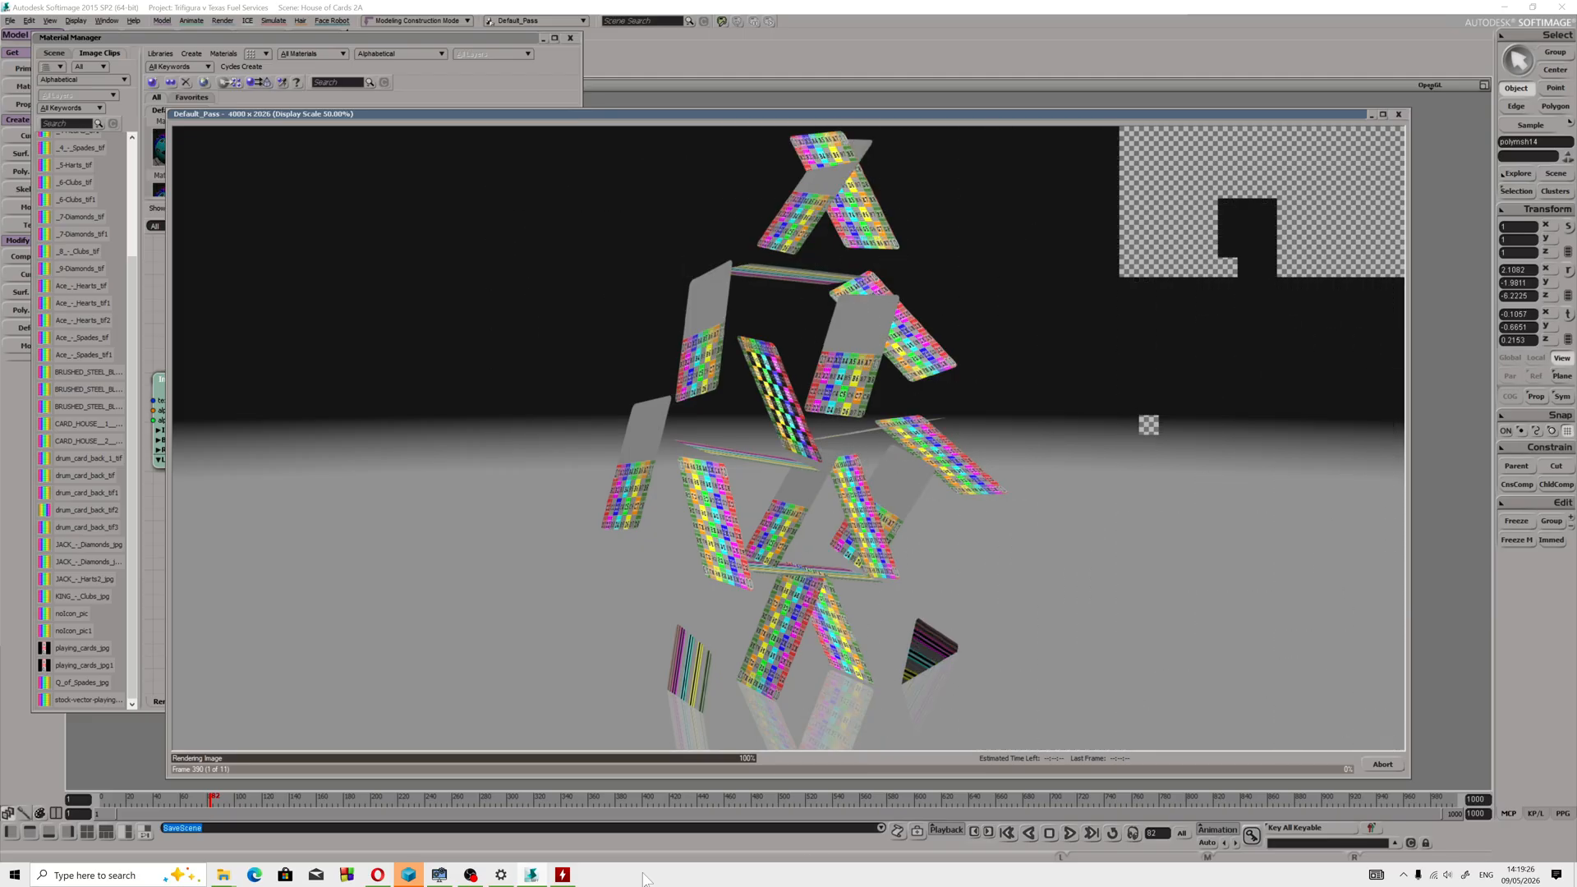
{"action": "left_click", "coordinate": [563, 875]}
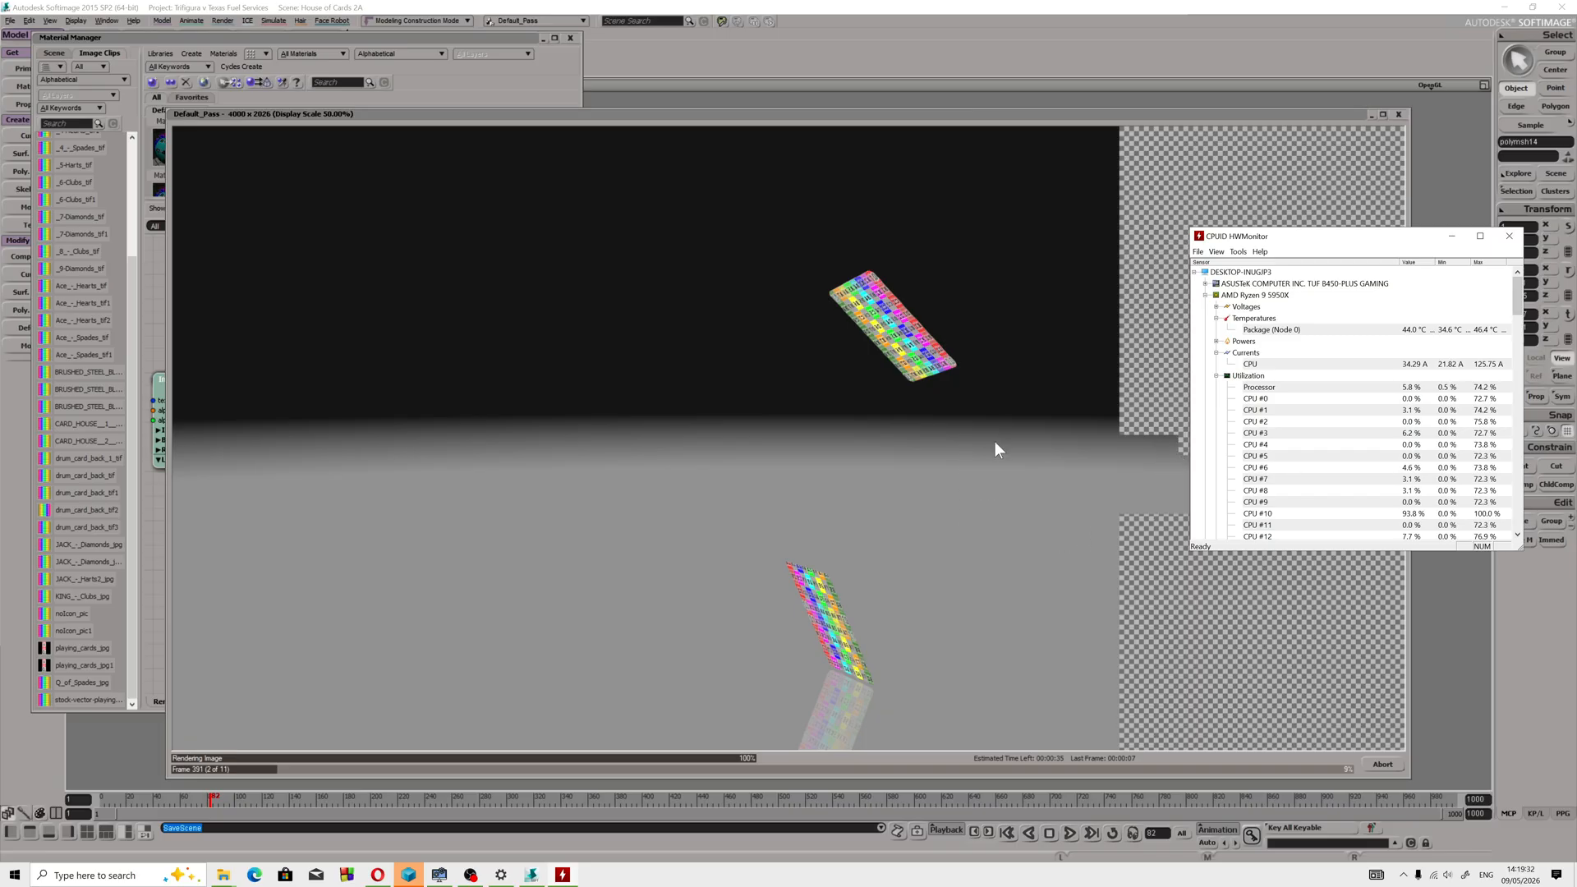
{"action": "left_click", "coordinate": [1376, 766]}
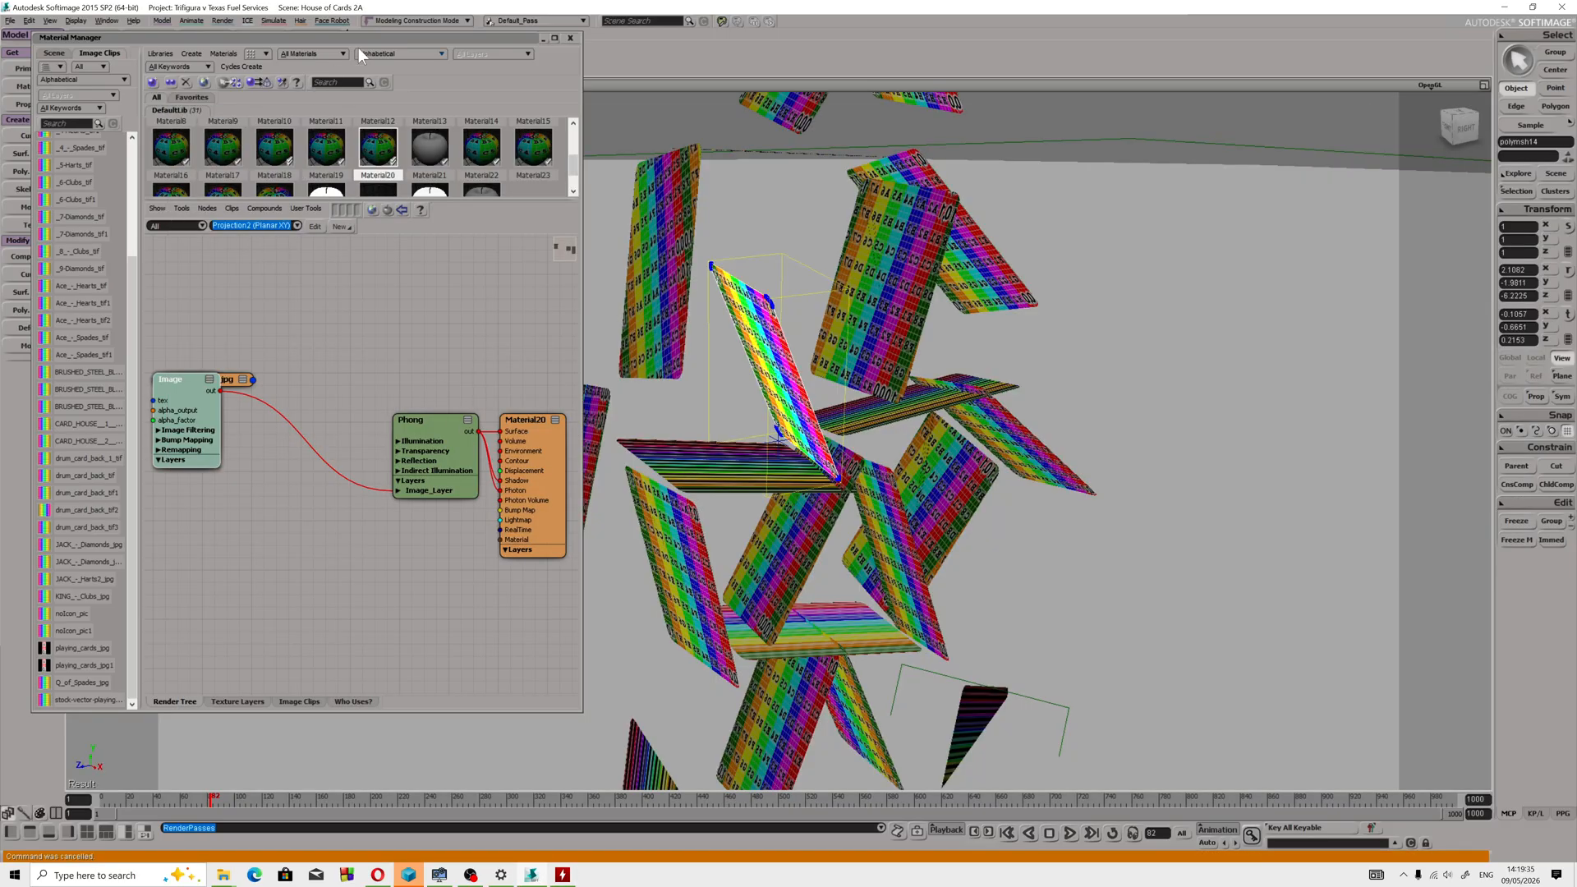
Set the scene render options' end frame to 1 and move the timeline playhead to frame 326.
{"action": "left_click_drag", "start_coordinate": [361, 38], "coordinate": [427, 106]}
{"action": "left_click", "coordinate": [225, 22]}
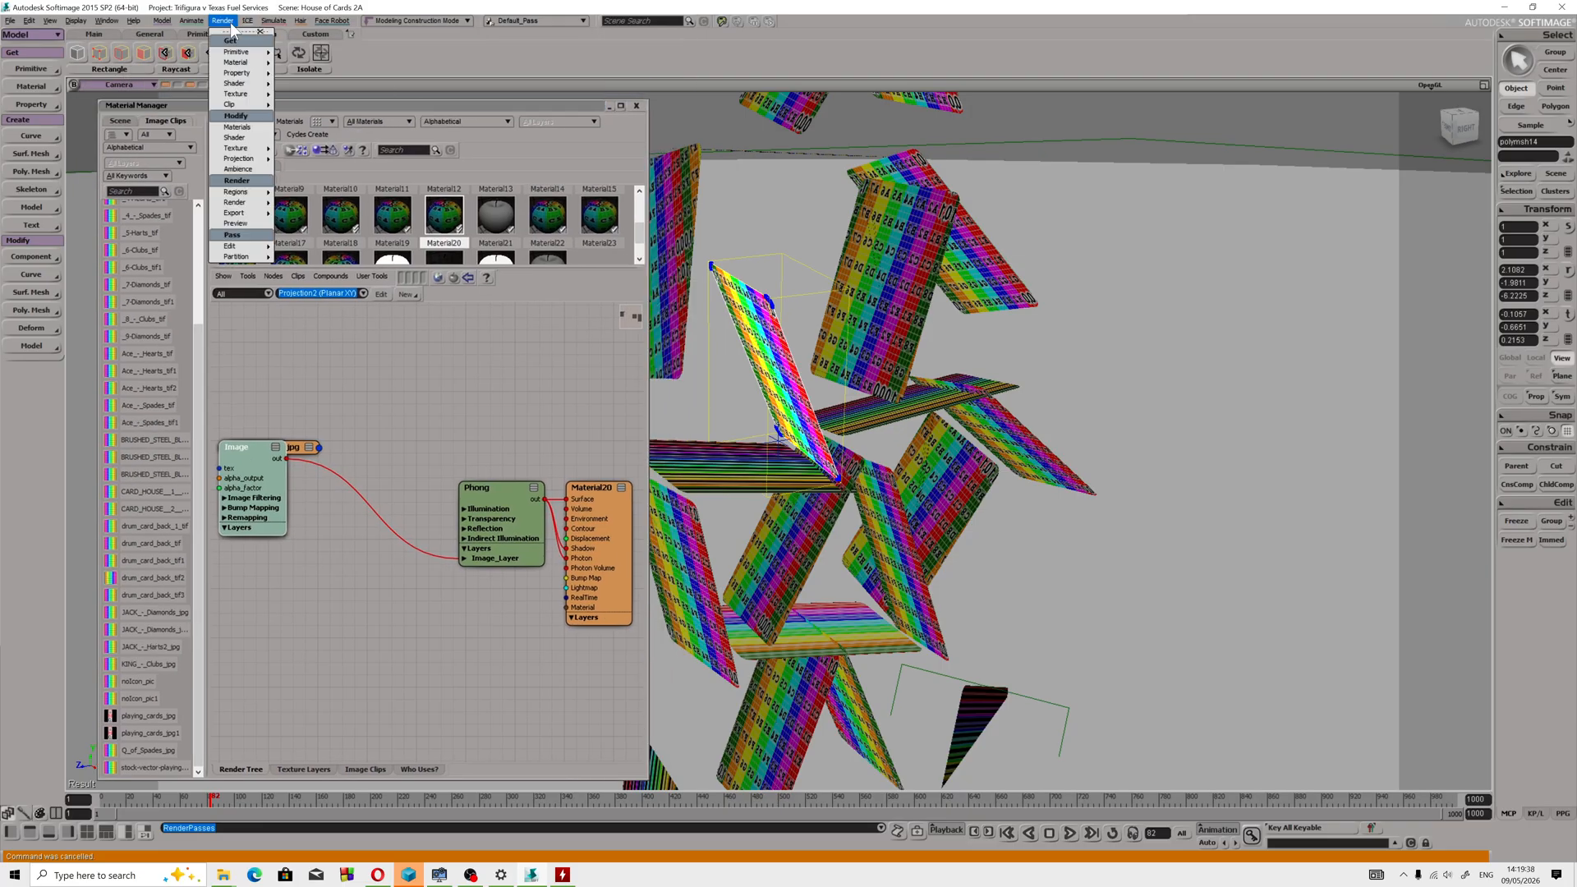
{"action": "mouse_move", "coordinate": [238, 202]}
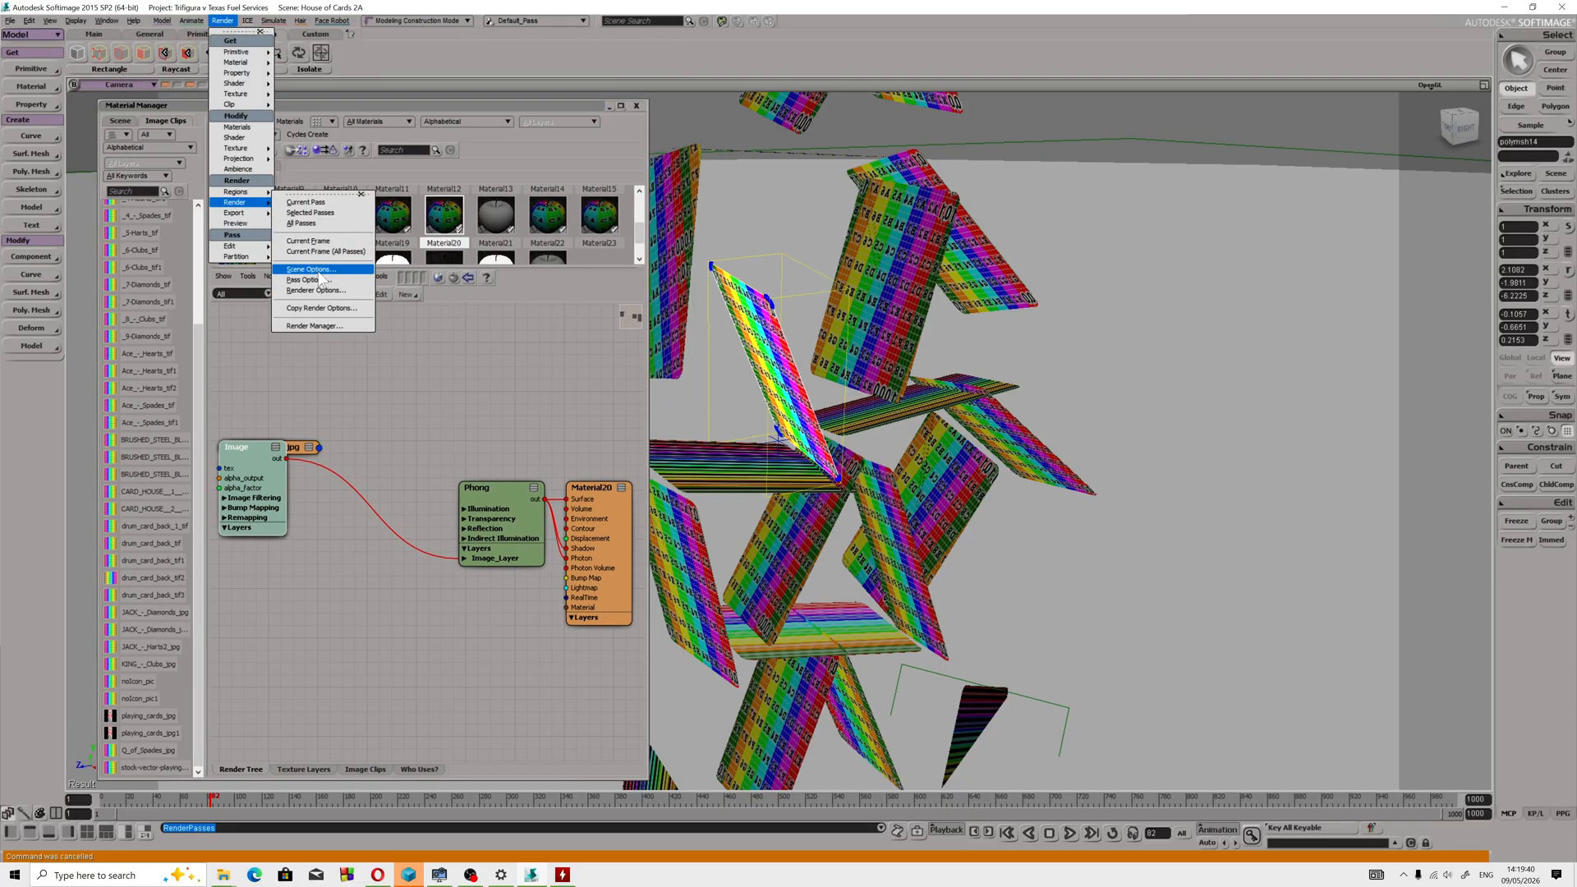
{"action": "left_click", "coordinate": [316, 270]}
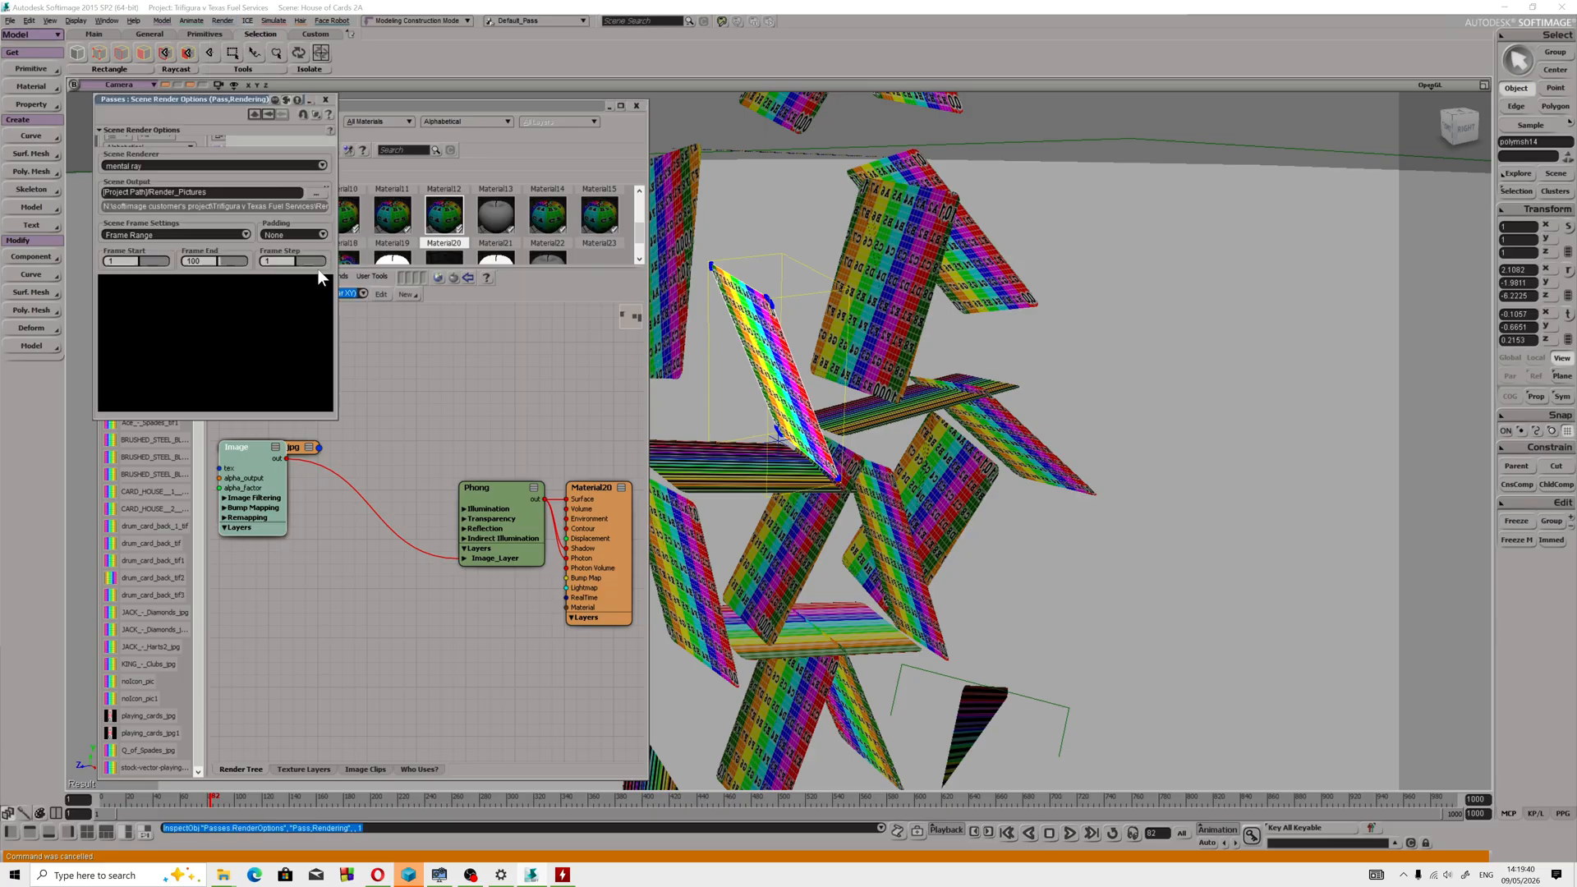
{"action": "left_click", "coordinate": [214, 259]}
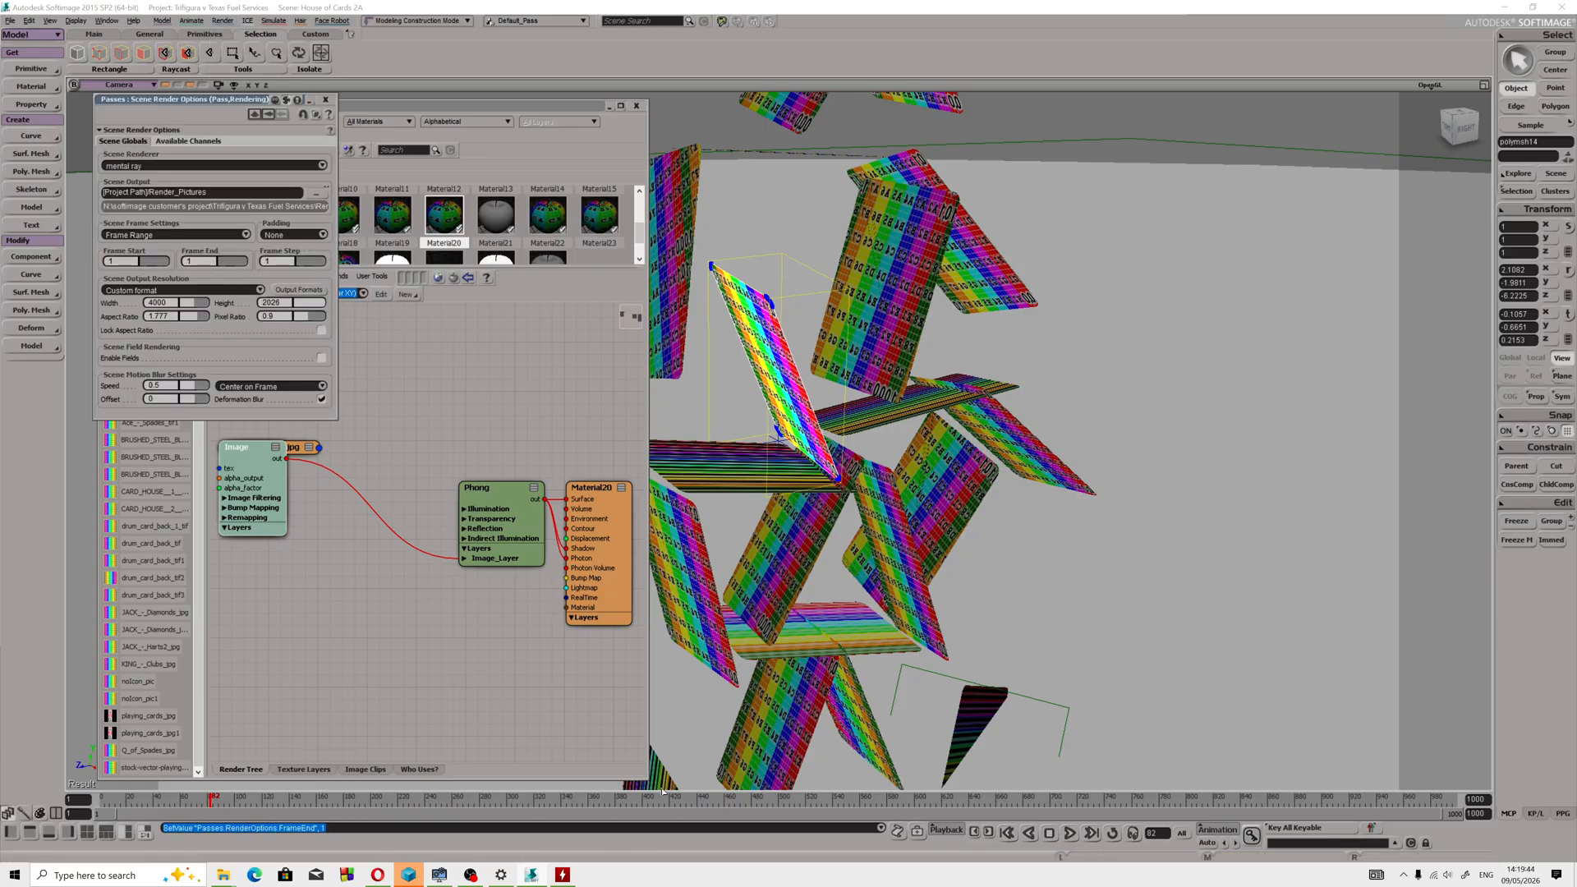
{"action": "left_click_drag", "start_coordinate": [253, 804], "coordinate": [542, 798]}
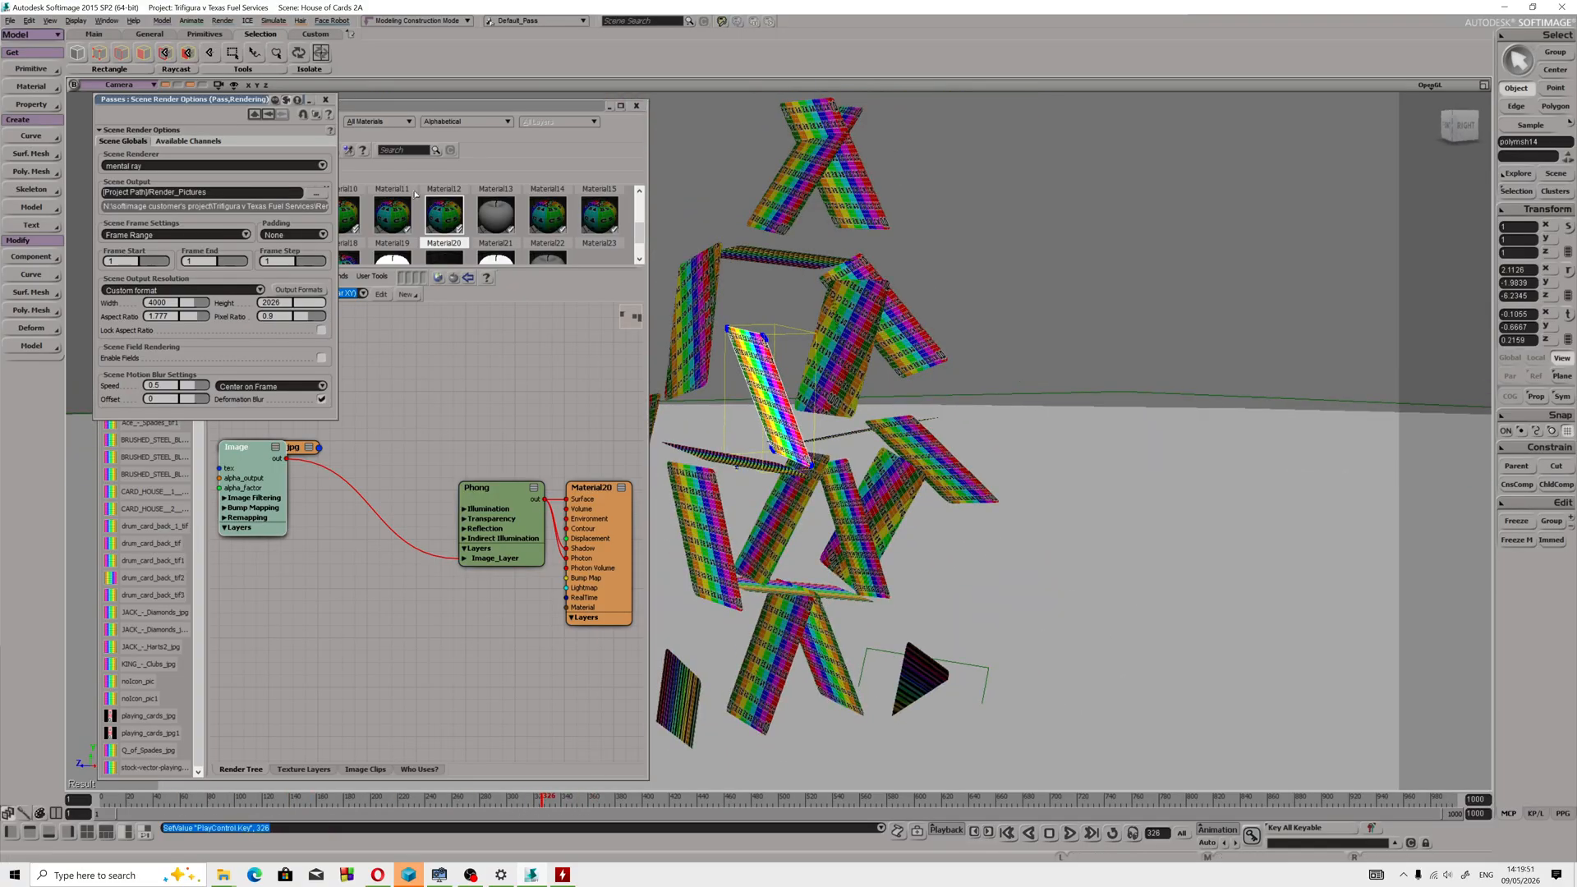
{"action": "left_click", "coordinate": [325, 100]}
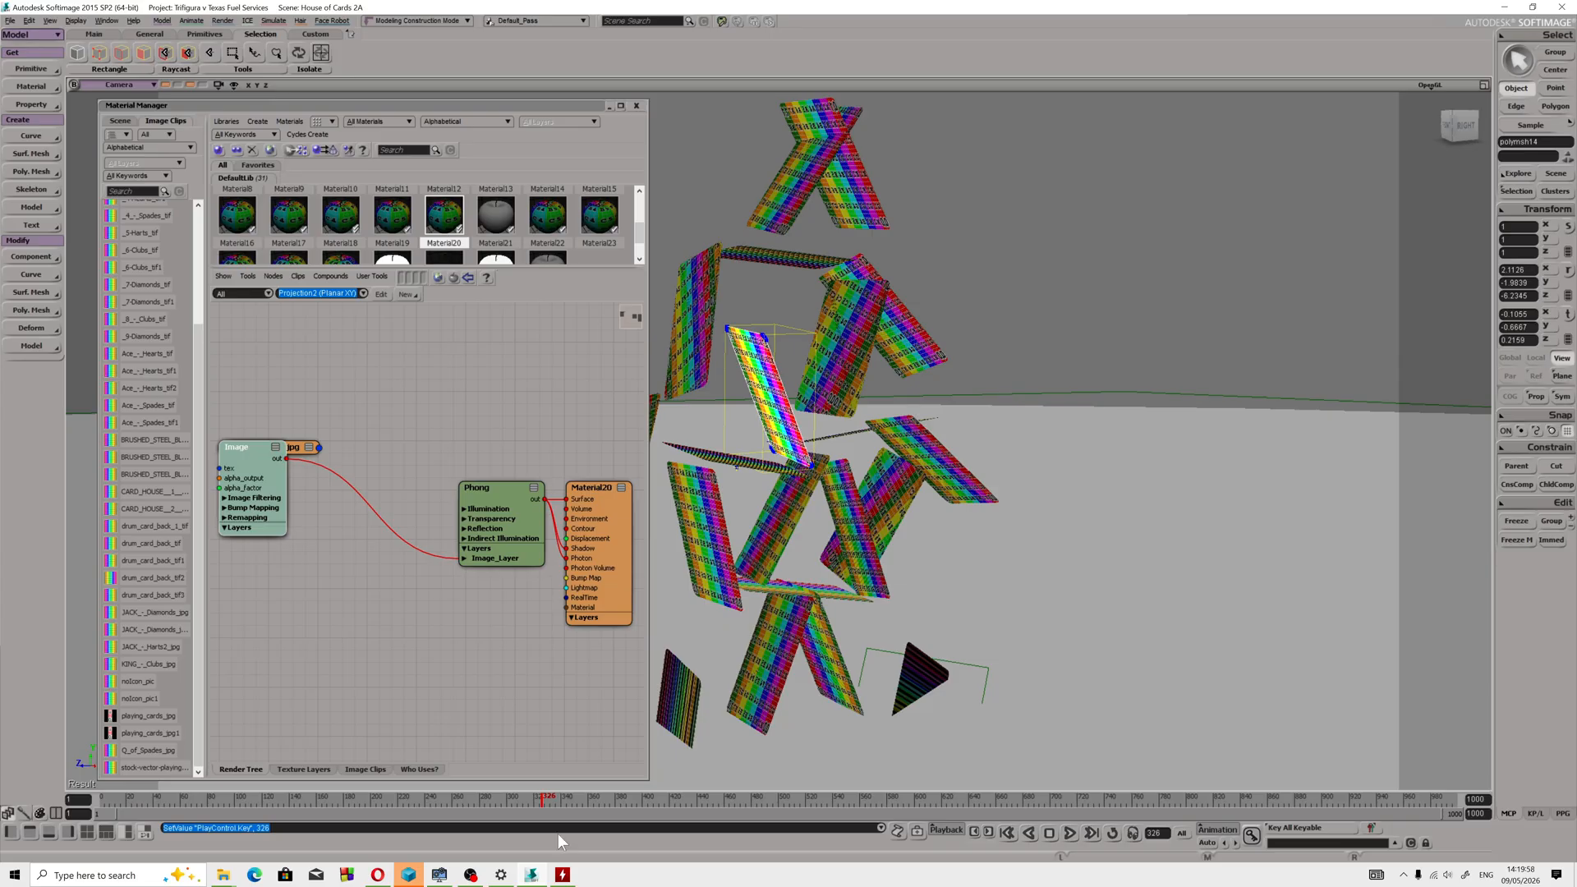
Check the U and V wrapping on the texture projection of Material22's Image node.
{"action": "left_click", "coordinate": [548, 215]}
{"action": "double_click", "coordinate": [354, 448]}
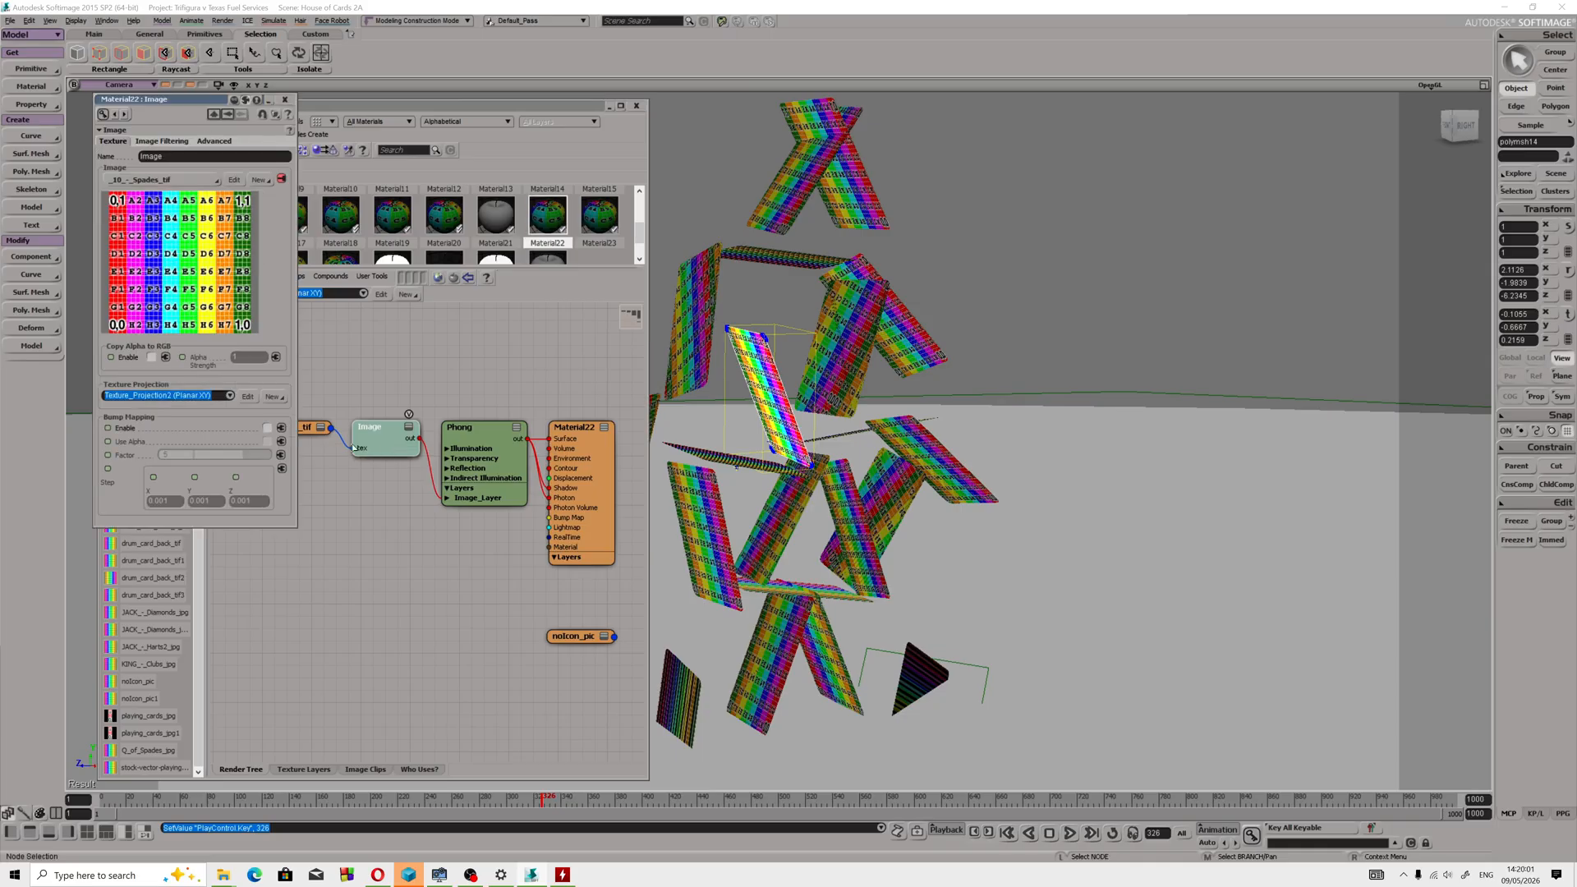
{"action": "left_click", "coordinate": [247, 397]}
{"action": "left_click", "coordinate": [285, 99]}
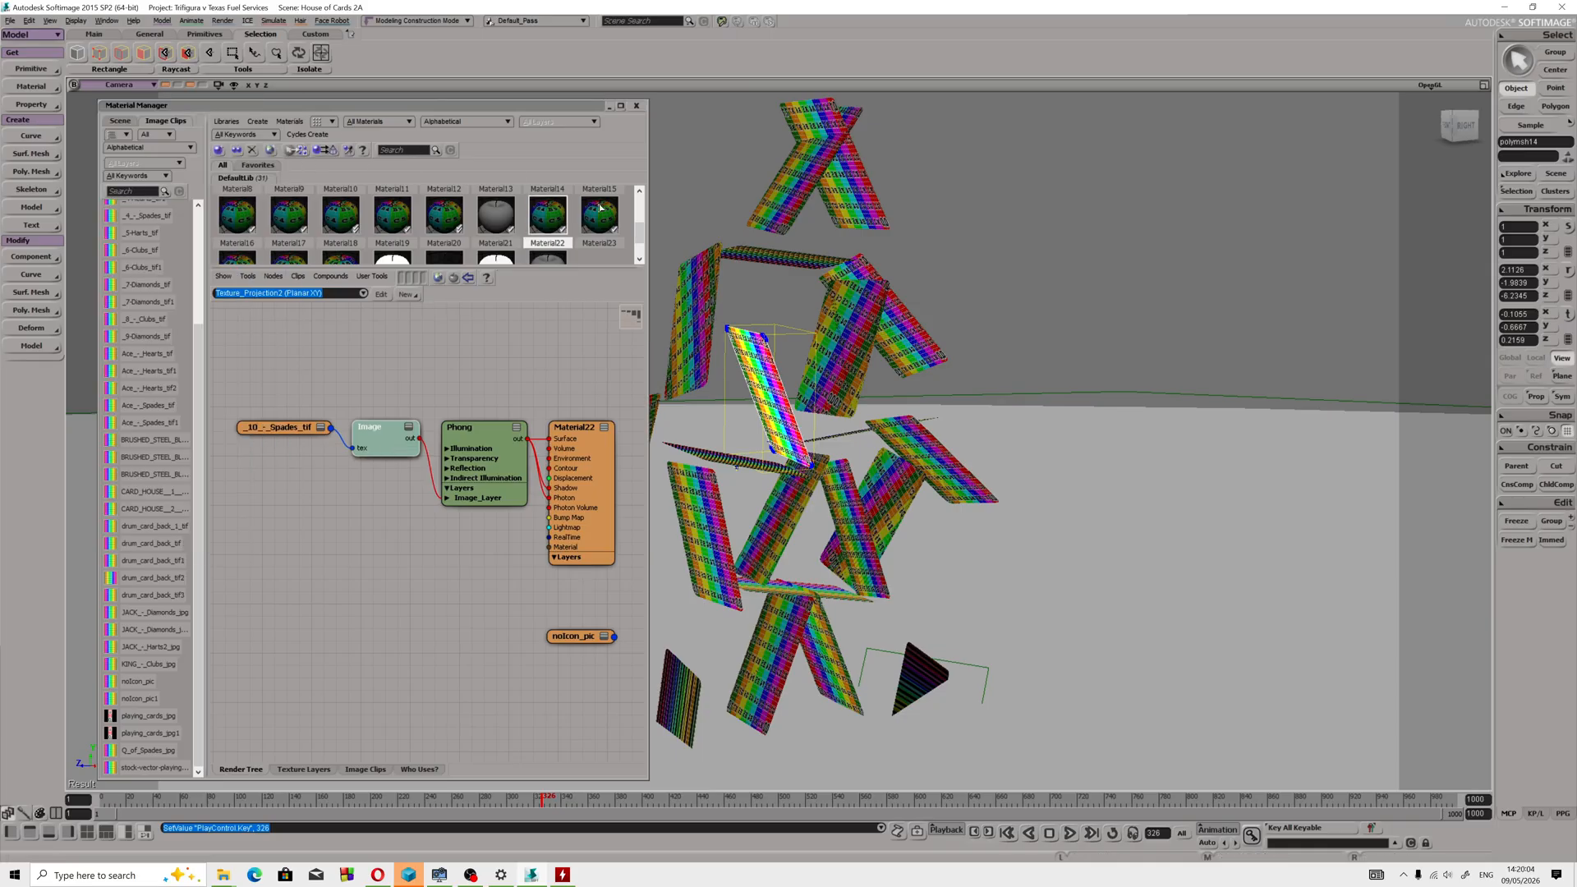
Enable U and V wrapping on the texture projection used by Material26's Image node.
{"action": "scroll", "coordinate": [351, 244], "scroll_direction": "down", "scroll_amount": 2}
{"action": "left_click", "coordinate": [351, 244]}
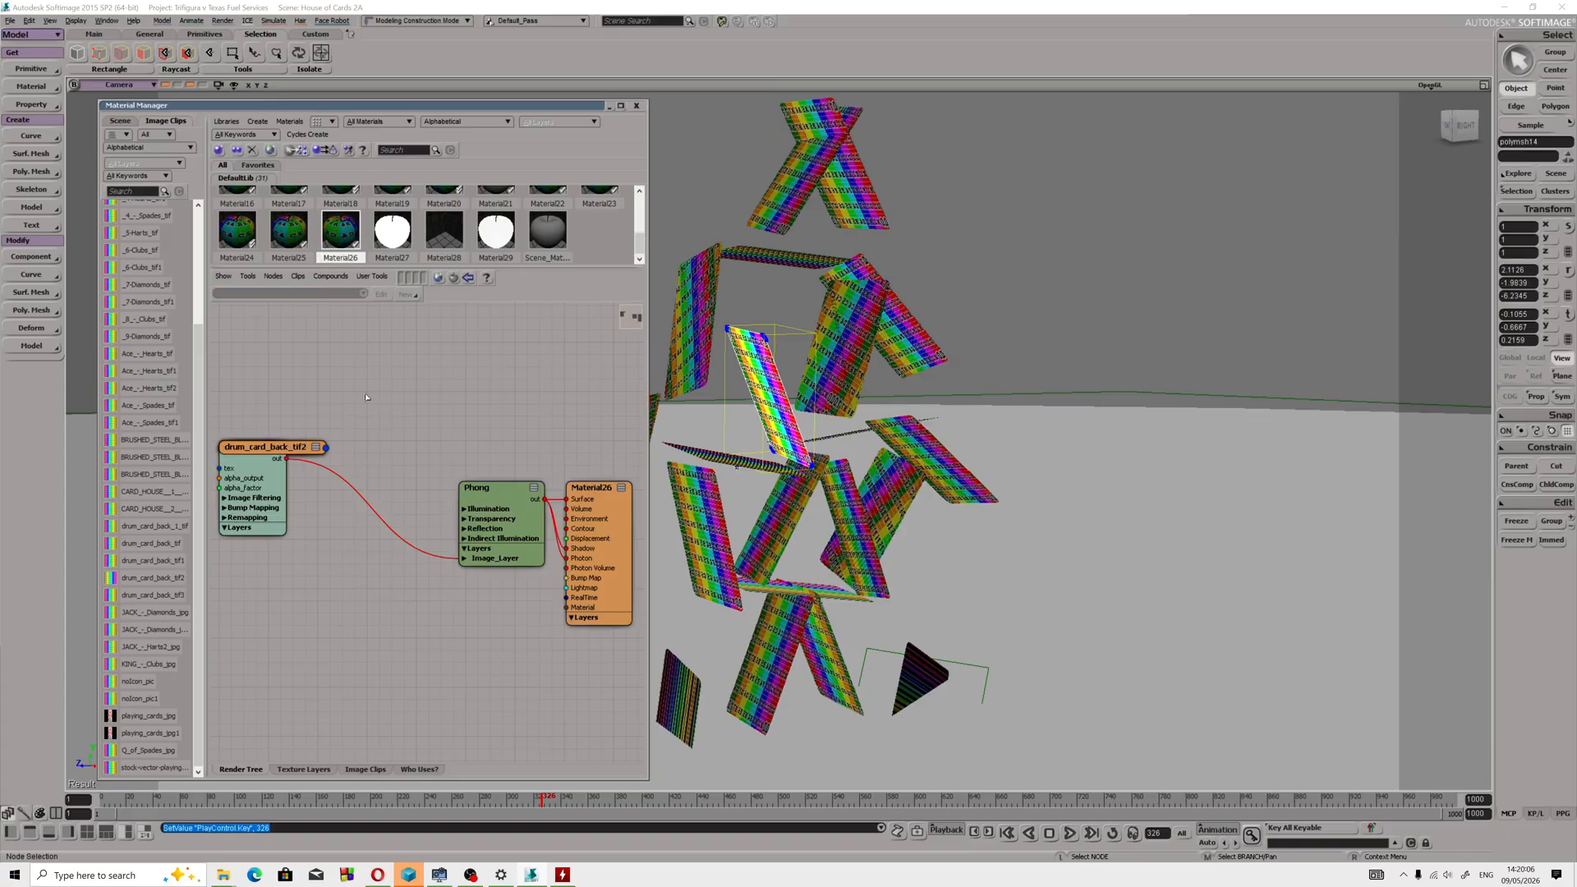
{"action": "double_click", "coordinate": [264, 498]}
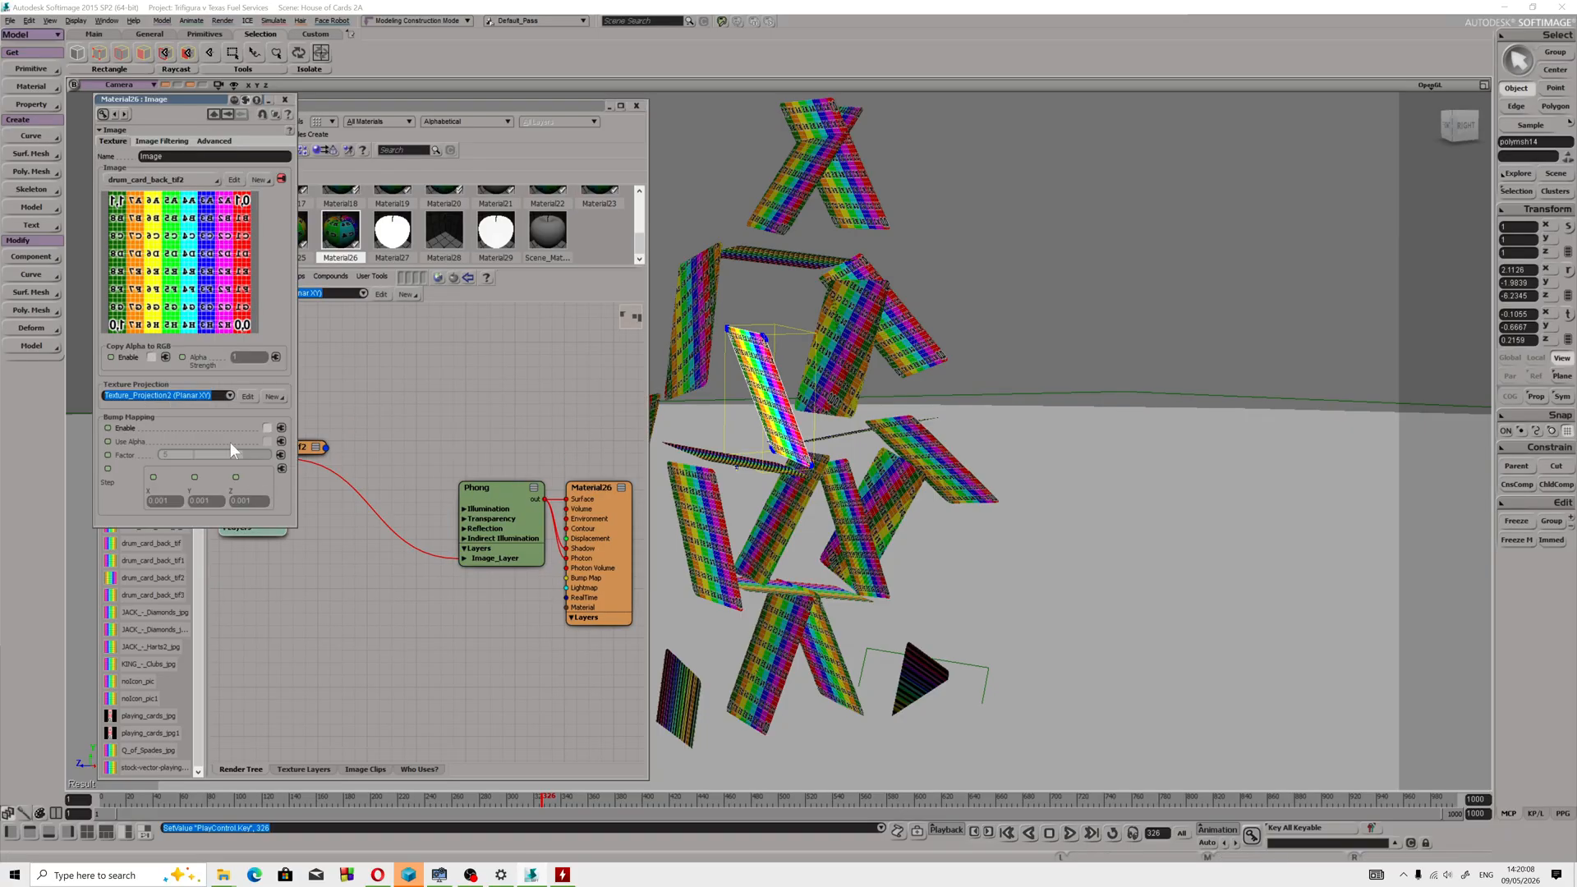
{"action": "left_click", "coordinate": [254, 398]}
{"action": "left_click", "coordinate": [214, 372]}
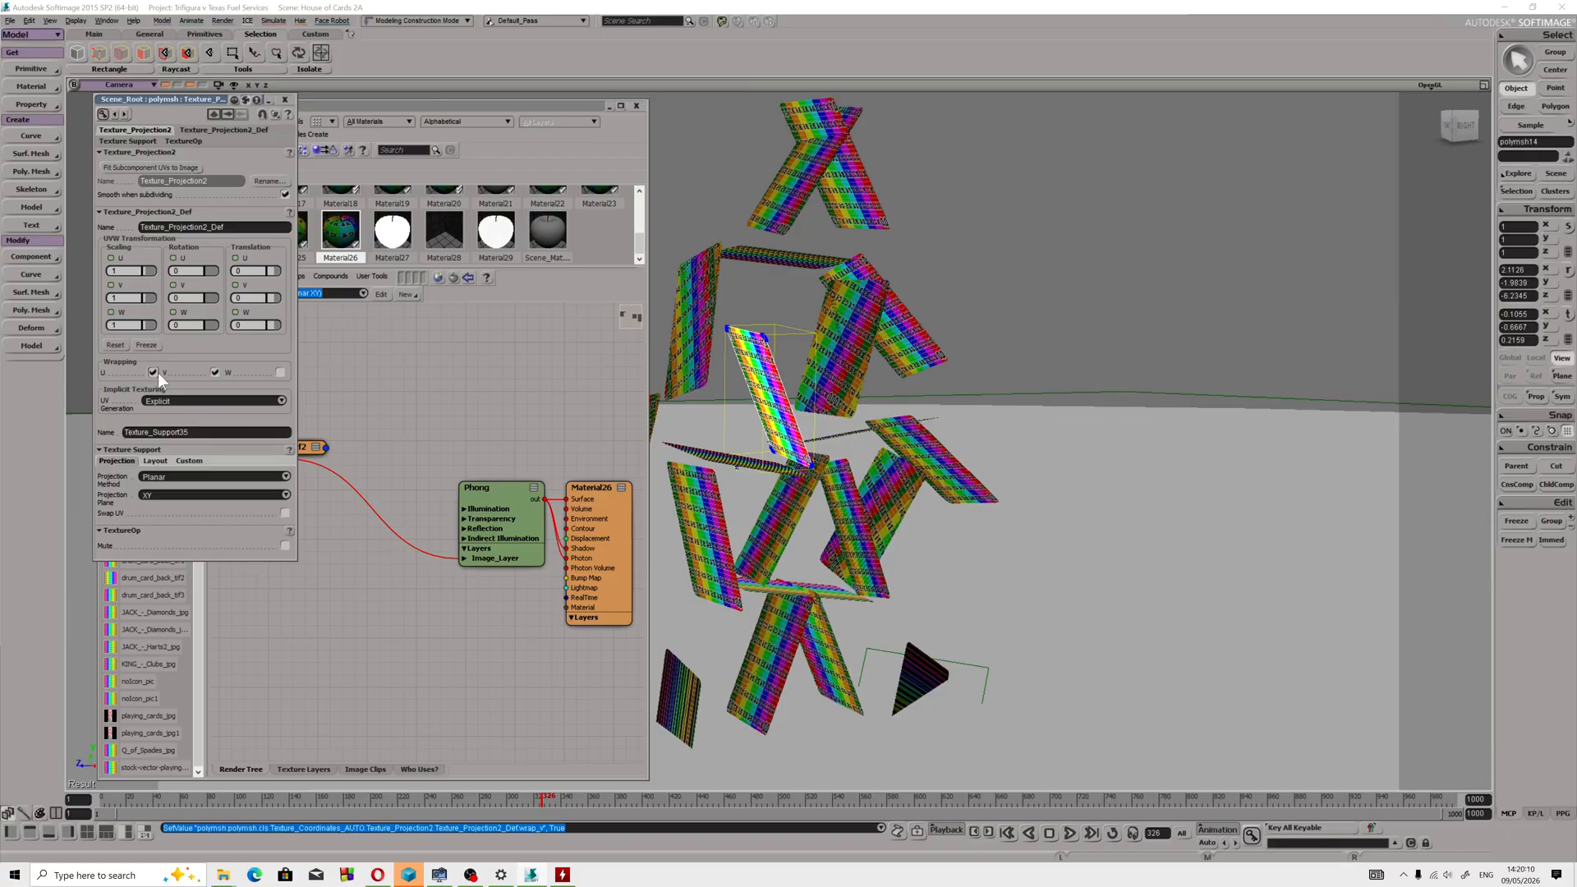
{"action": "left_click", "coordinate": [284, 100]}
Enable U and V wrapping on the texture projection used by Material25's Image node.
{"action": "left_click", "coordinate": [289, 231]}
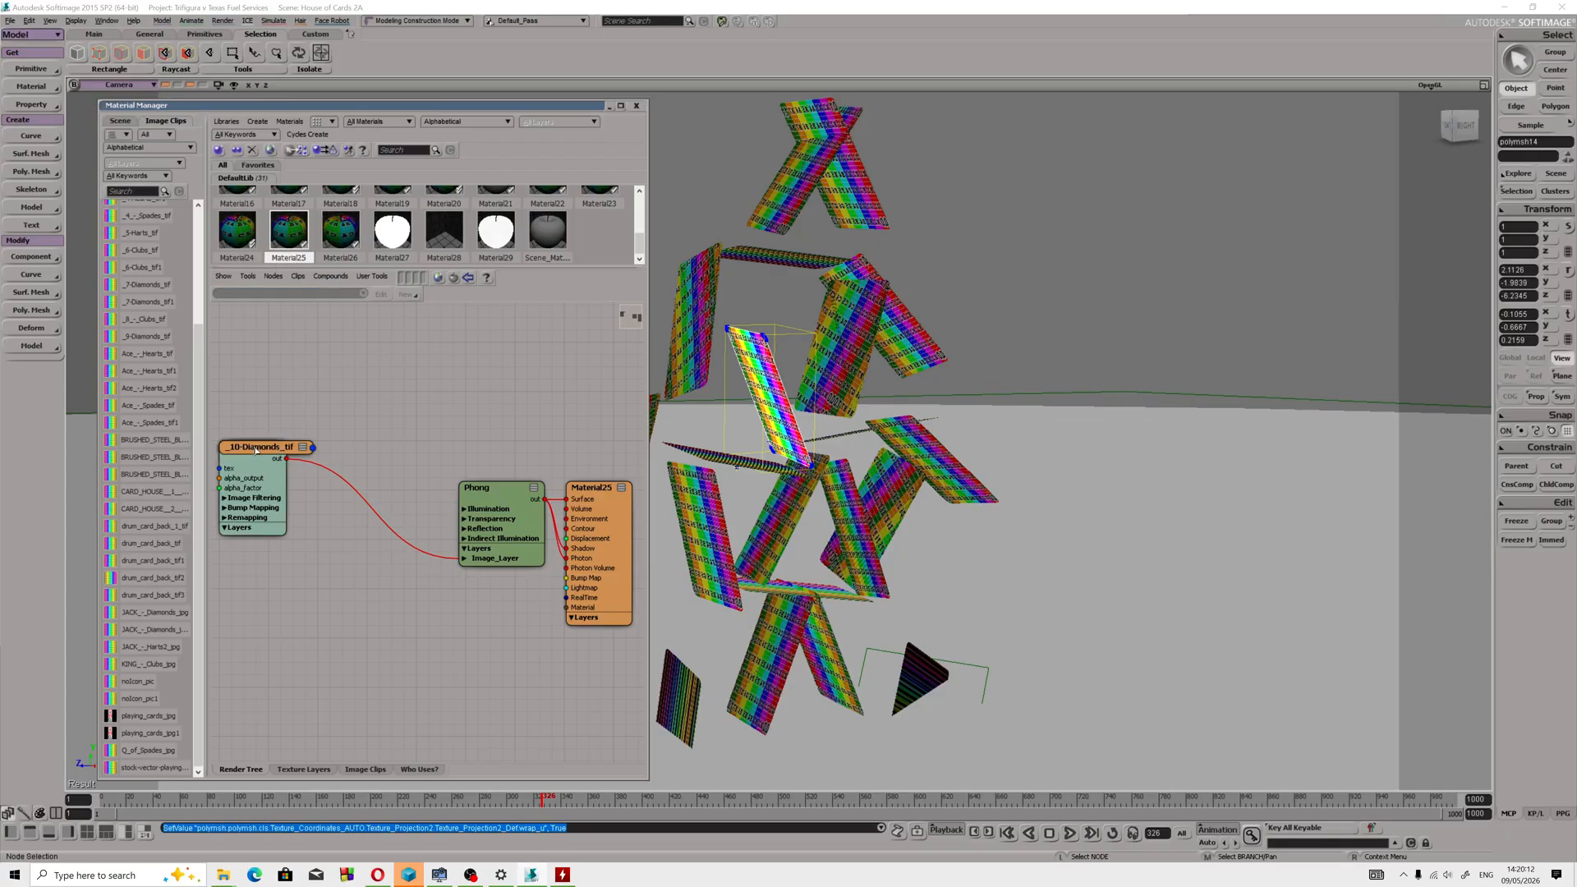
{"action": "double_click", "coordinate": [250, 492]}
{"action": "left_click", "coordinate": [245, 396]}
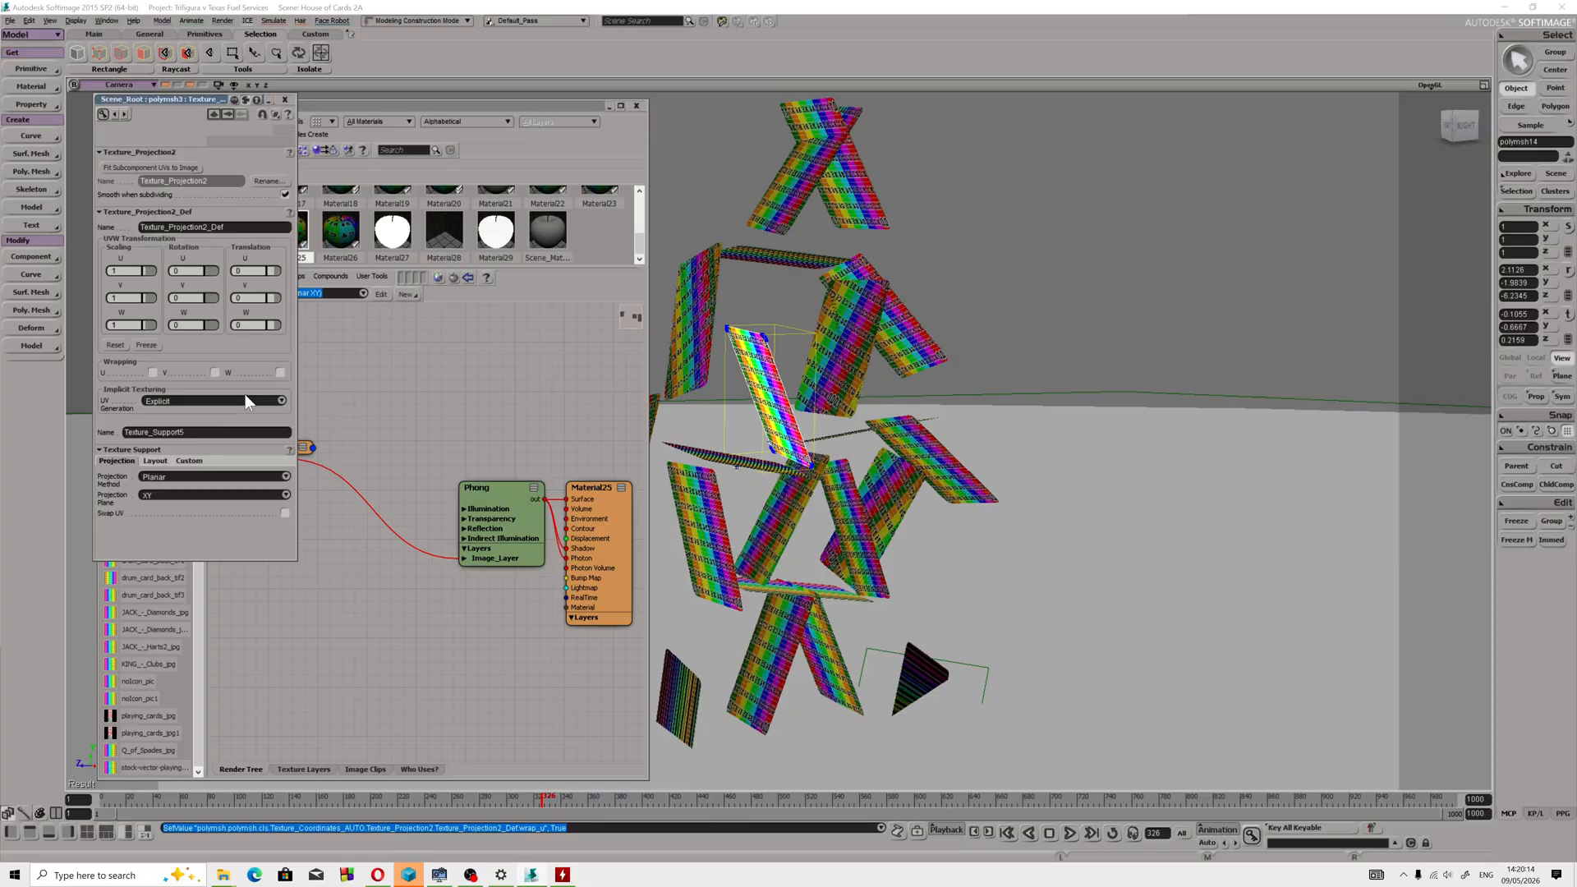
{"action": "left_click", "coordinate": [153, 373]}
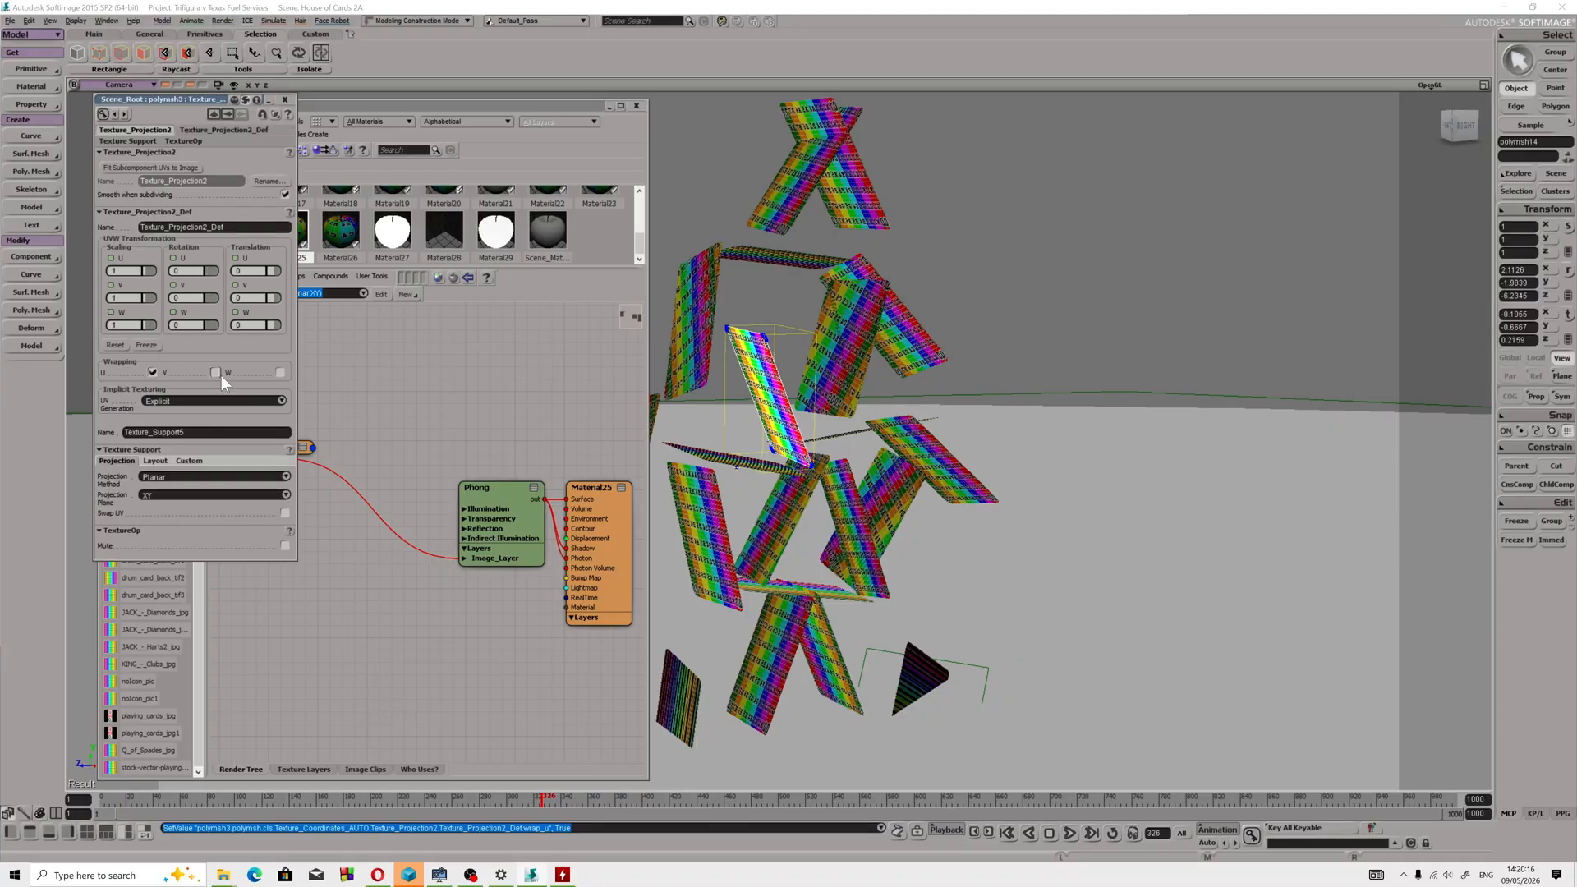
{"action": "left_click", "coordinate": [285, 99]}
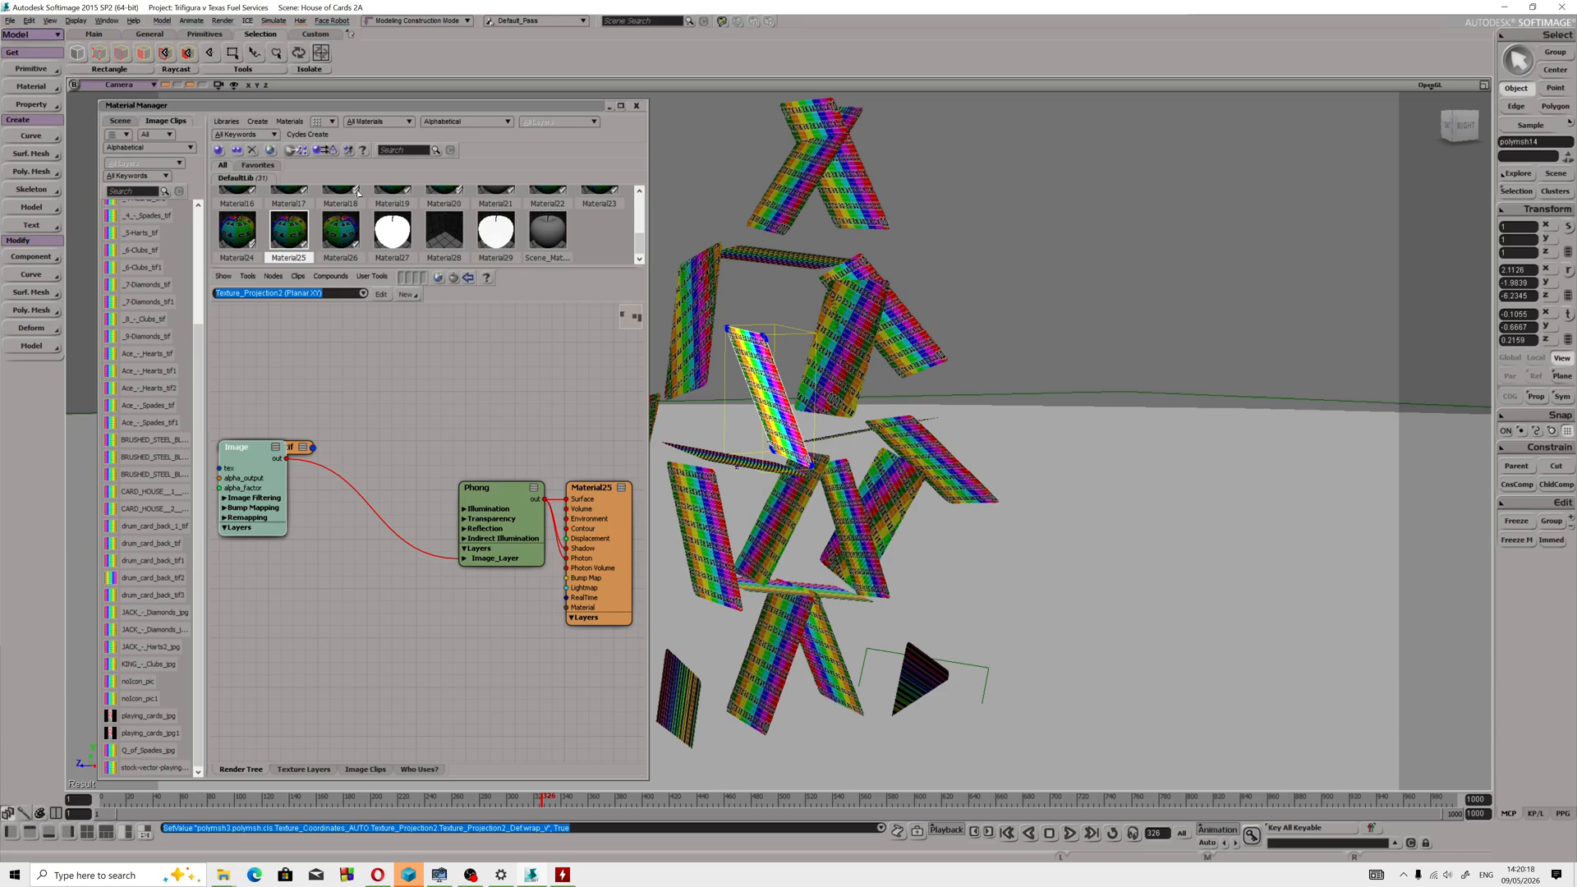
Enable U and V wrapping on the texture projection used by Material24's Image node.
{"action": "left_click", "coordinate": [234, 247]}
{"action": "double_click", "coordinate": [395, 424]}
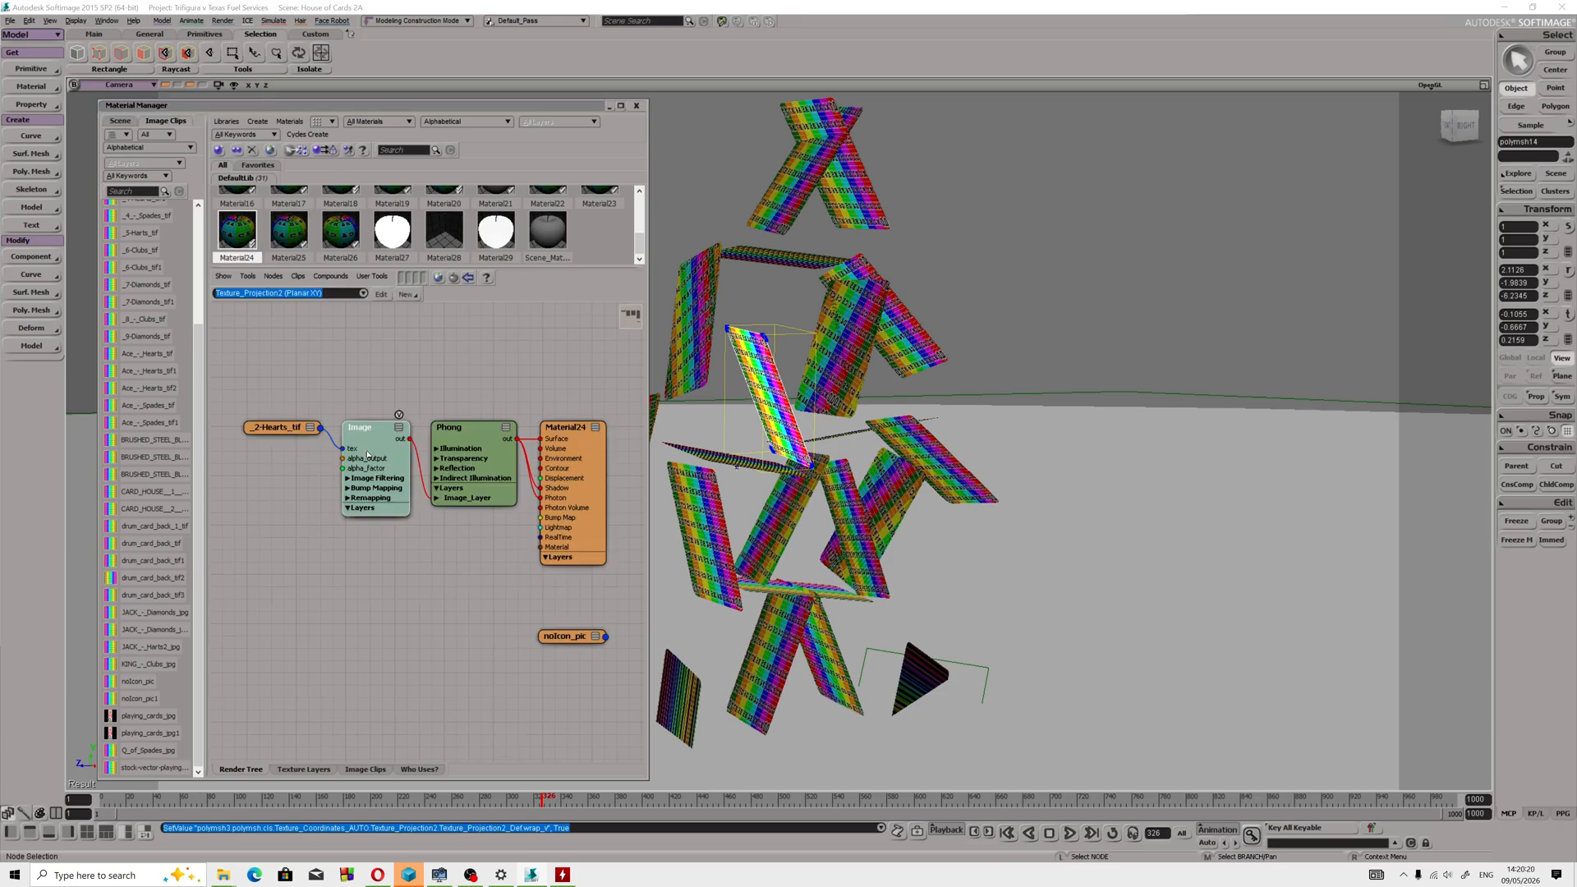
{"action": "left_click", "coordinate": [243, 395]}
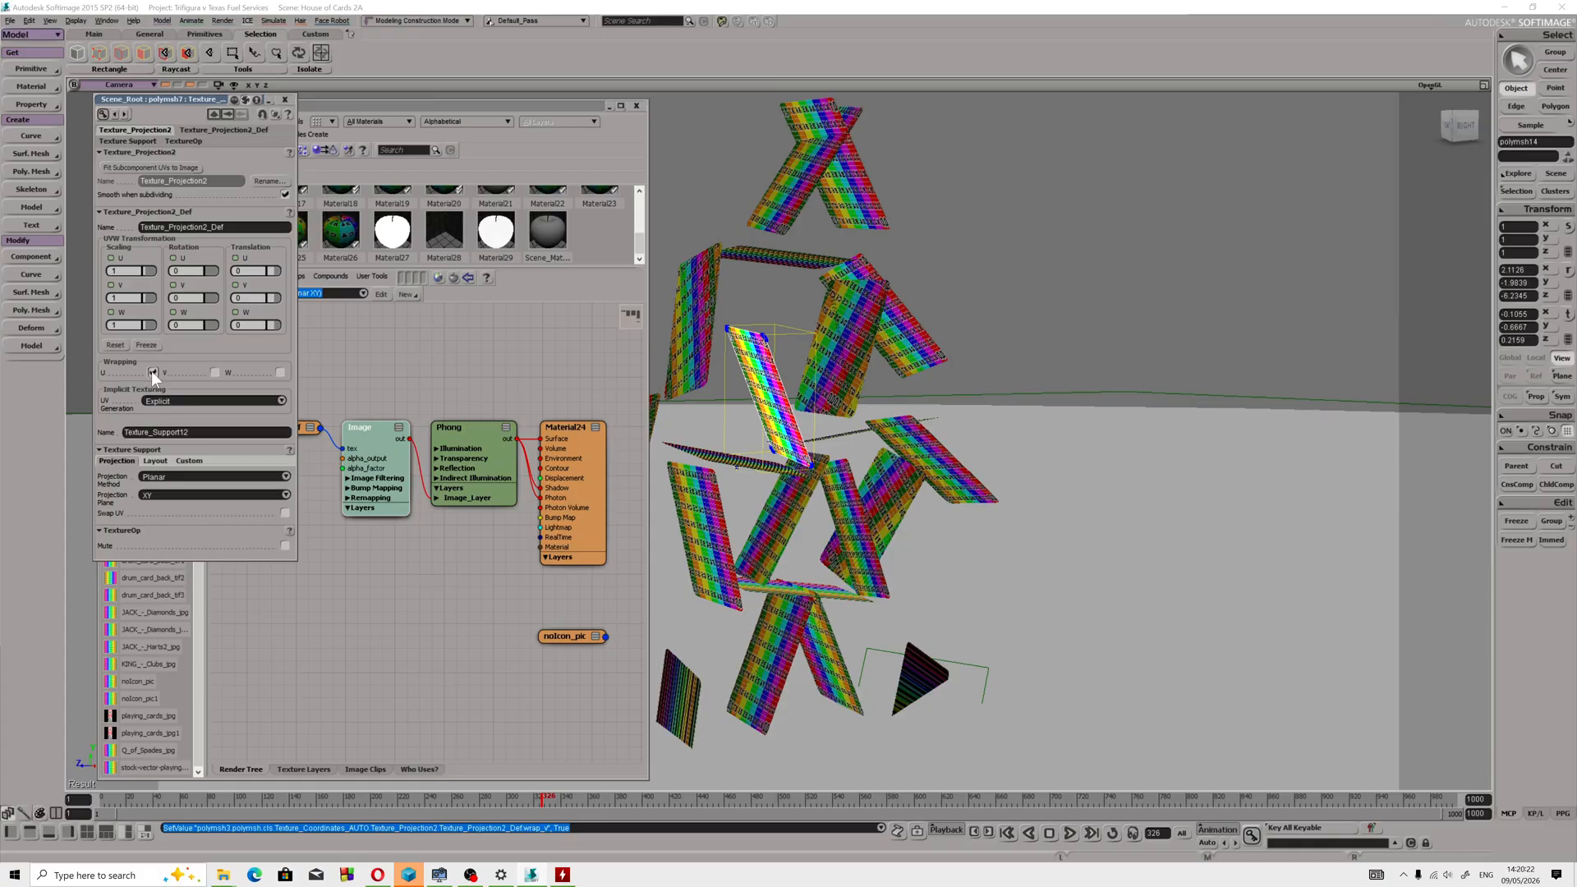
{"action": "left_click", "coordinate": [285, 100]}
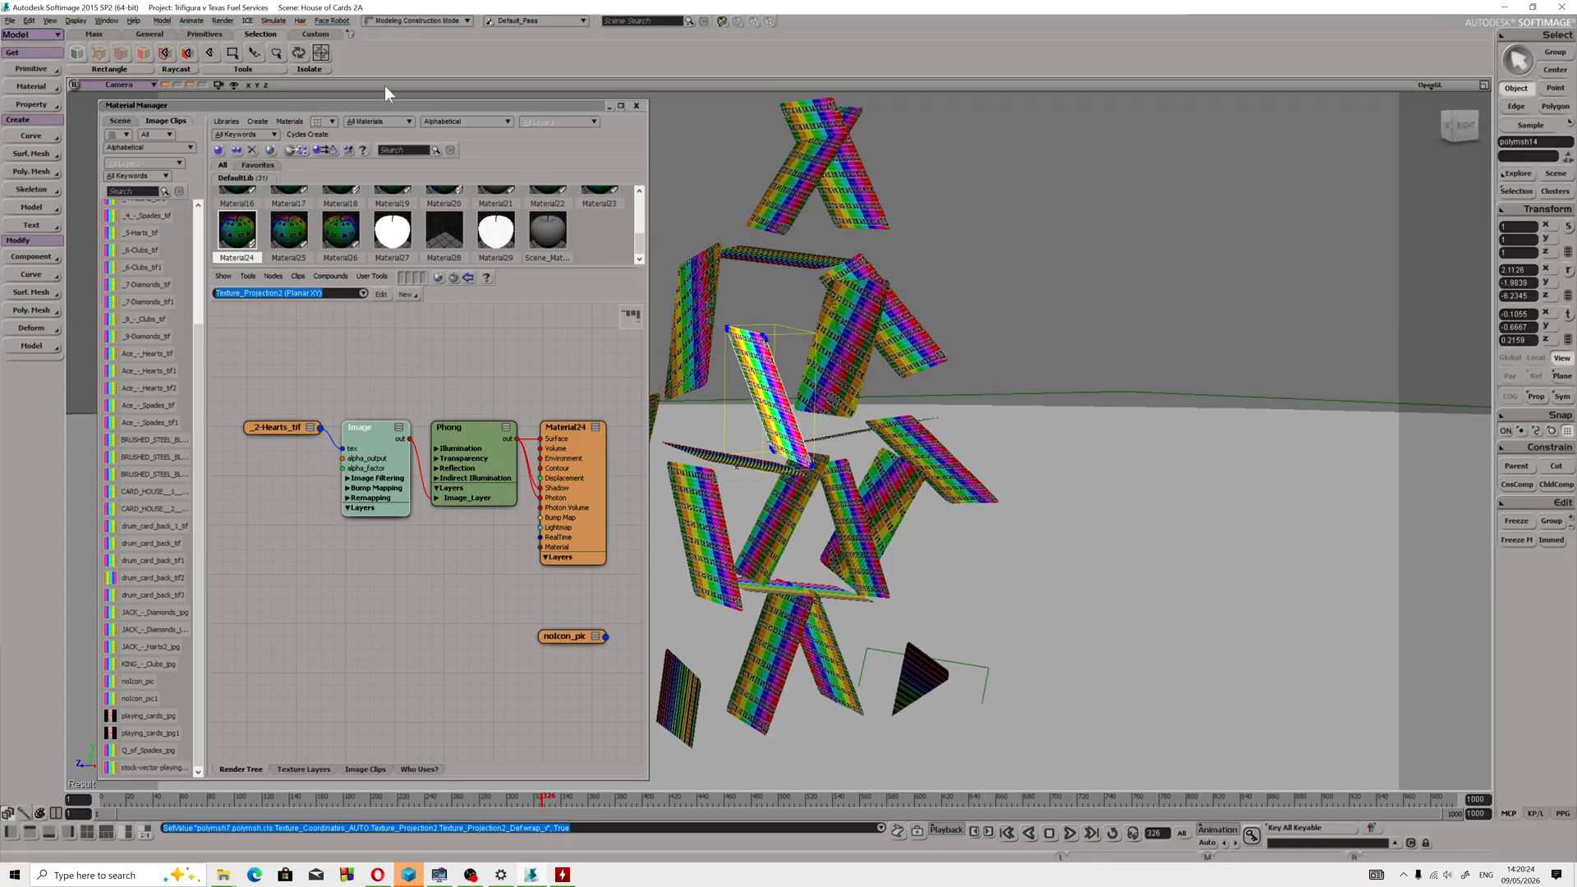
Save the scene and minimize the Material Manager to clear the camera view.
{"action": "left_click", "coordinate": [10, 21]}
{"action": "mouse_move", "coordinate": [55, 164]}
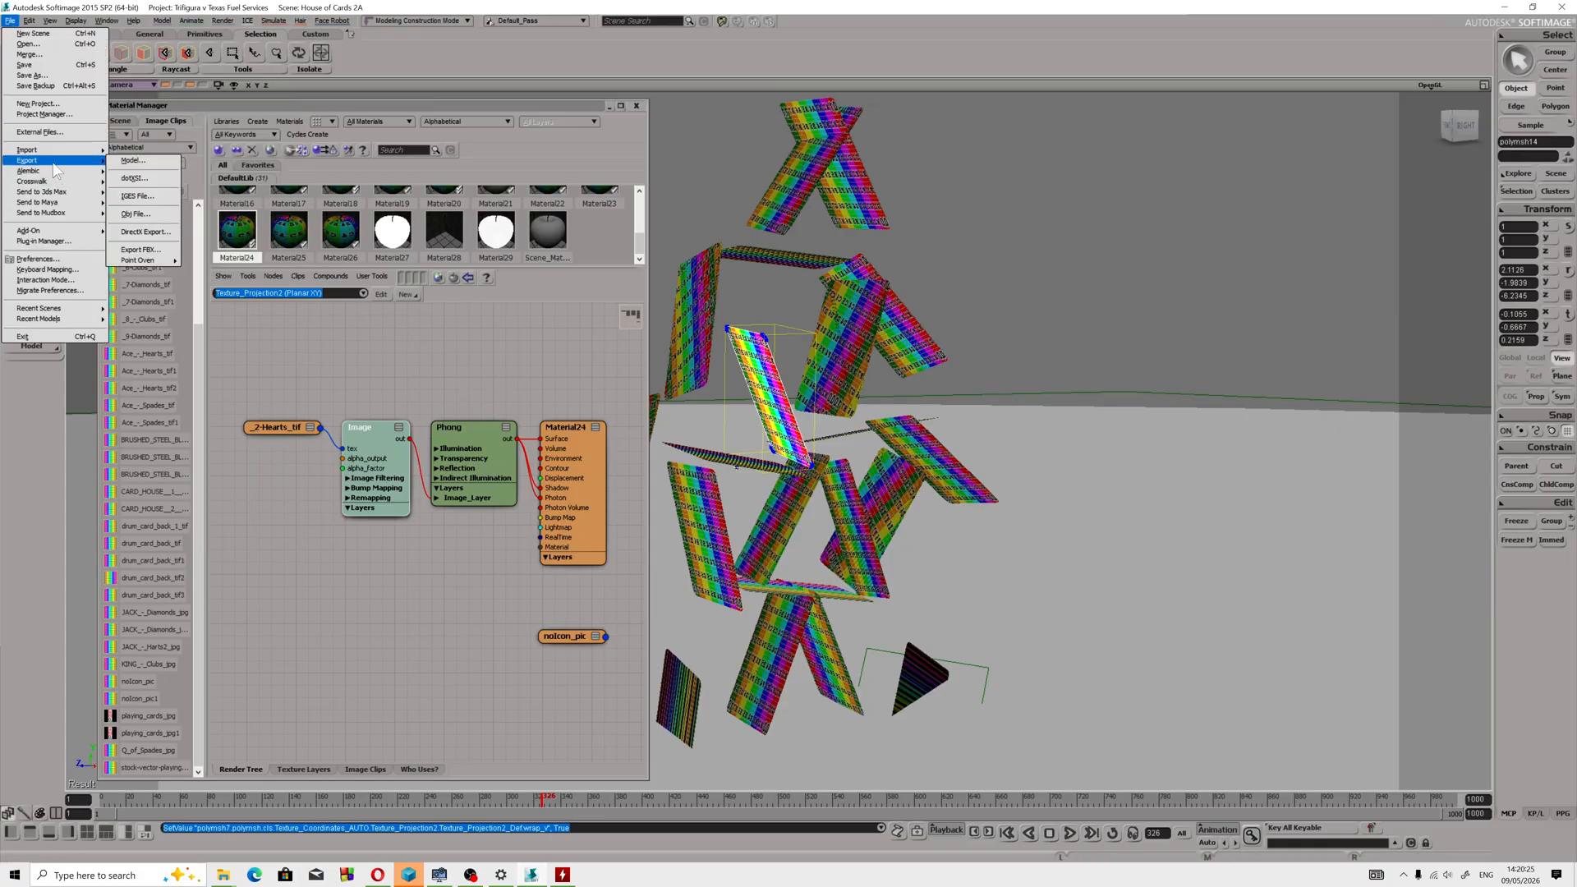
{"action": "left_click", "coordinate": [25, 64]}
{"action": "left_click", "coordinate": [636, 105]}
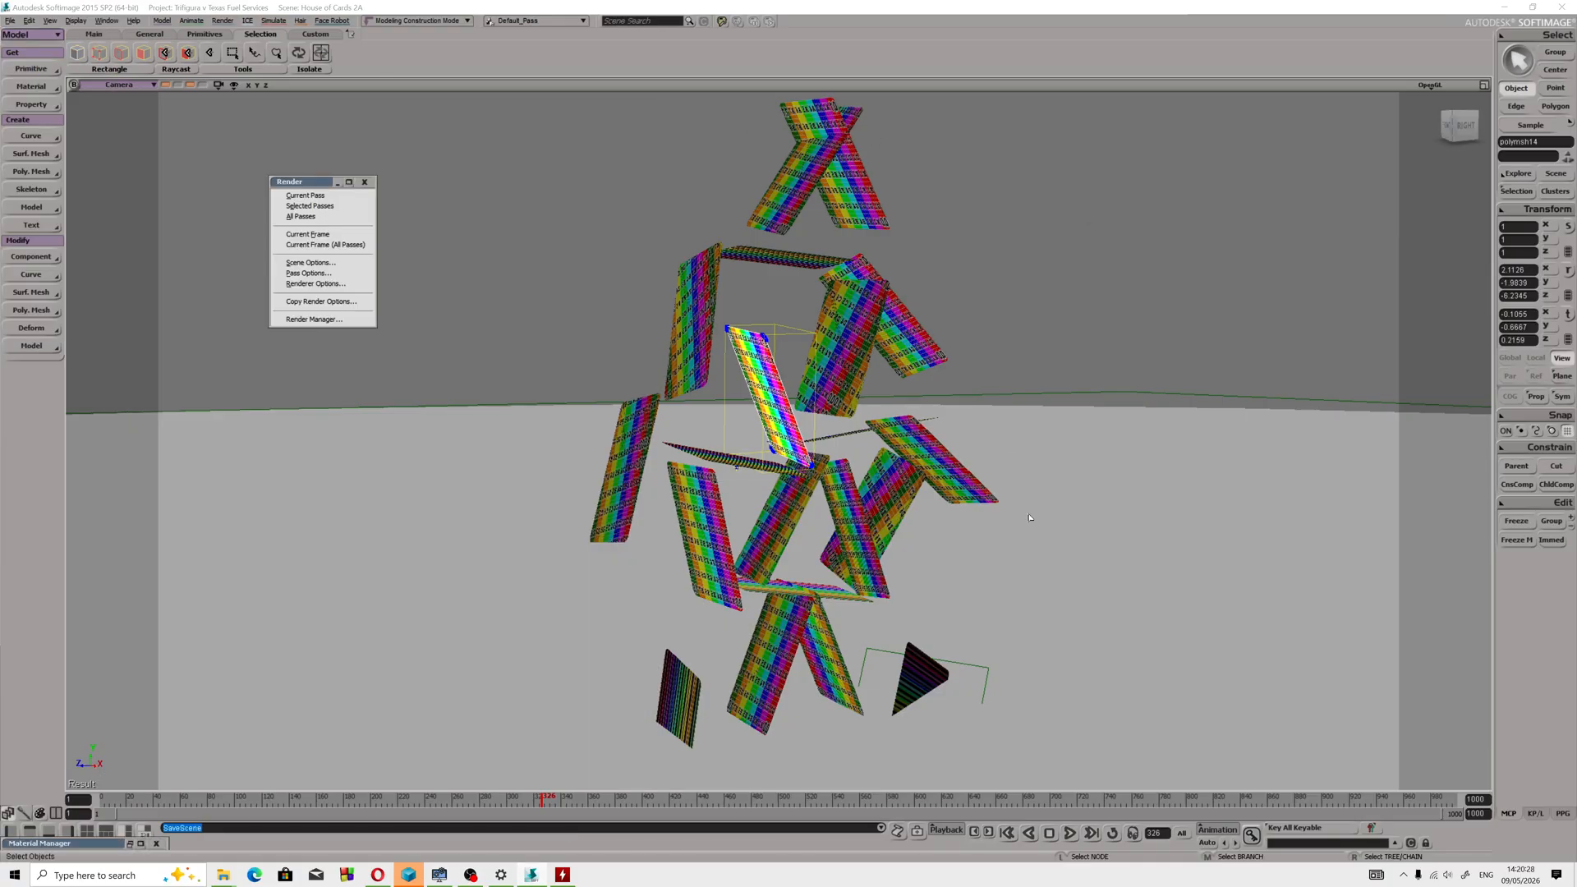
Freeze the operator stack of card polymsh14 and freeze the modeling operators of card polymsh12.
{"action": "middle_click_drag", "start_coordinate": [1105, 508], "coordinate": [784, 483]}
{"action": "scroll", "coordinate": [821, 452], "scroll_direction": "up", "scroll_amount": 4}
{"action": "left_click", "coordinate": [670, 386]}
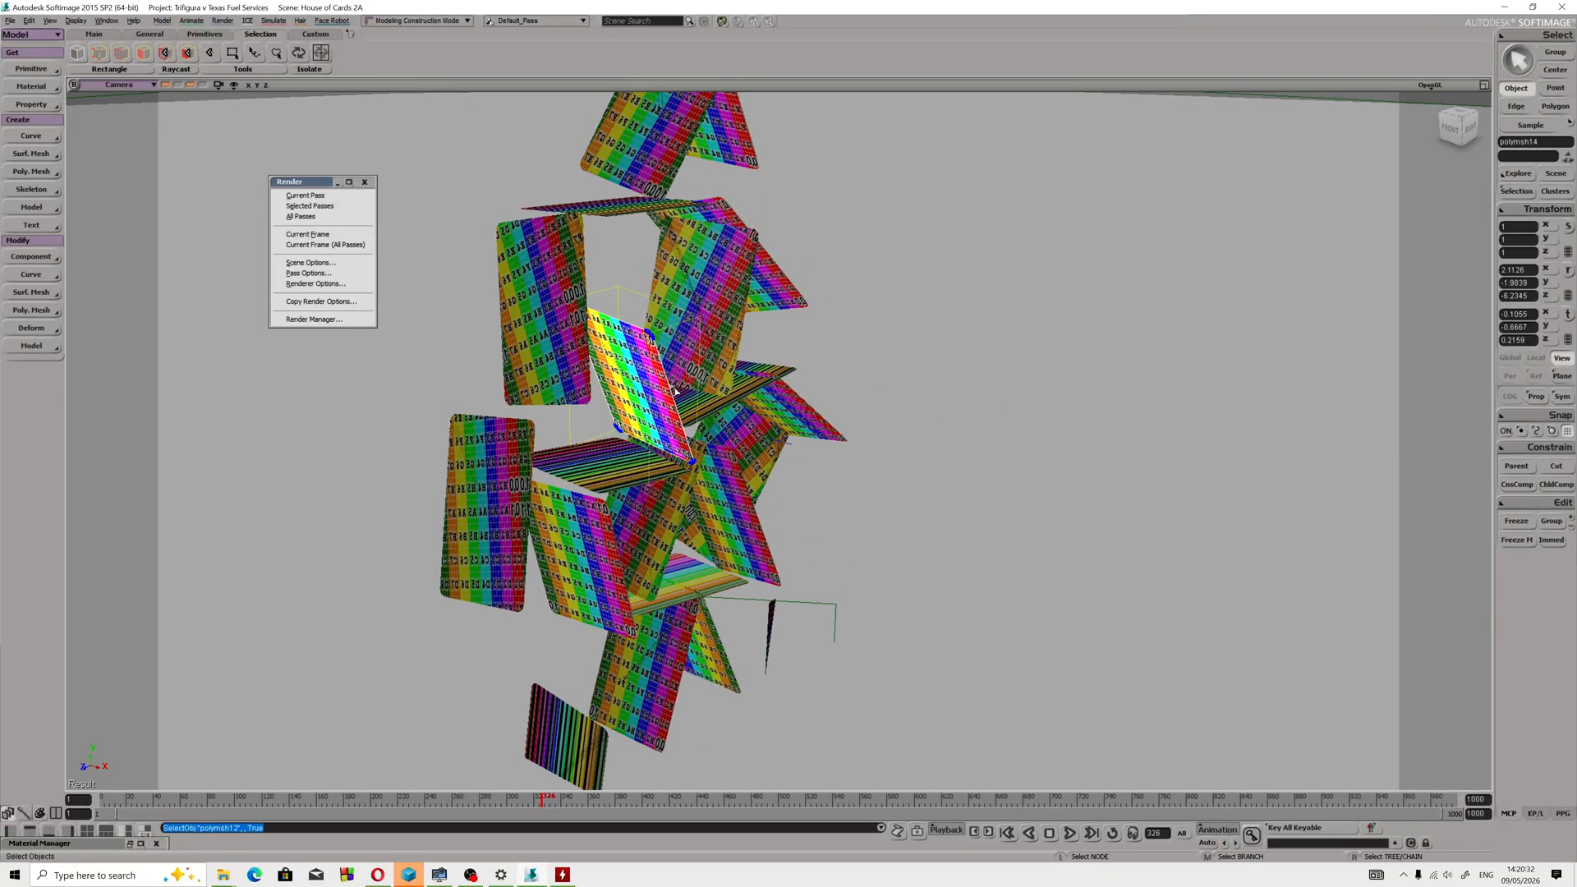
{"action": "left_click", "coordinate": [648, 383]}
{"action": "scroll", "coordinate": [606, 380], "scroll_direction": "up", "scroll_amount": 2}
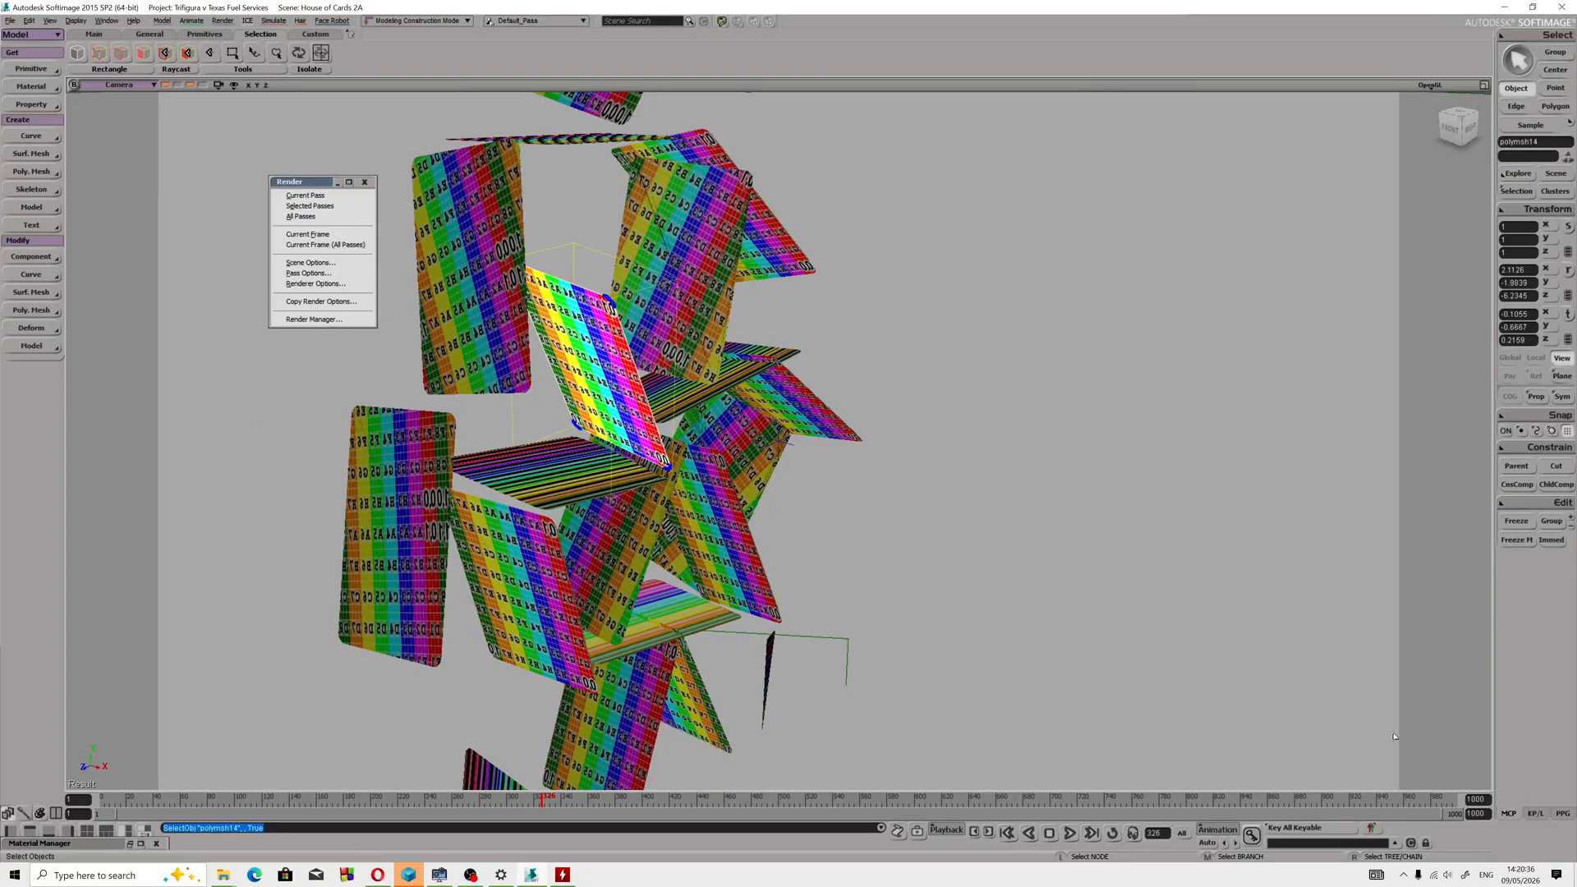
{"action": "left_click", "coordinate": [1516, 521]}
{"action": "left_click", "coordinate": [698, 233]}
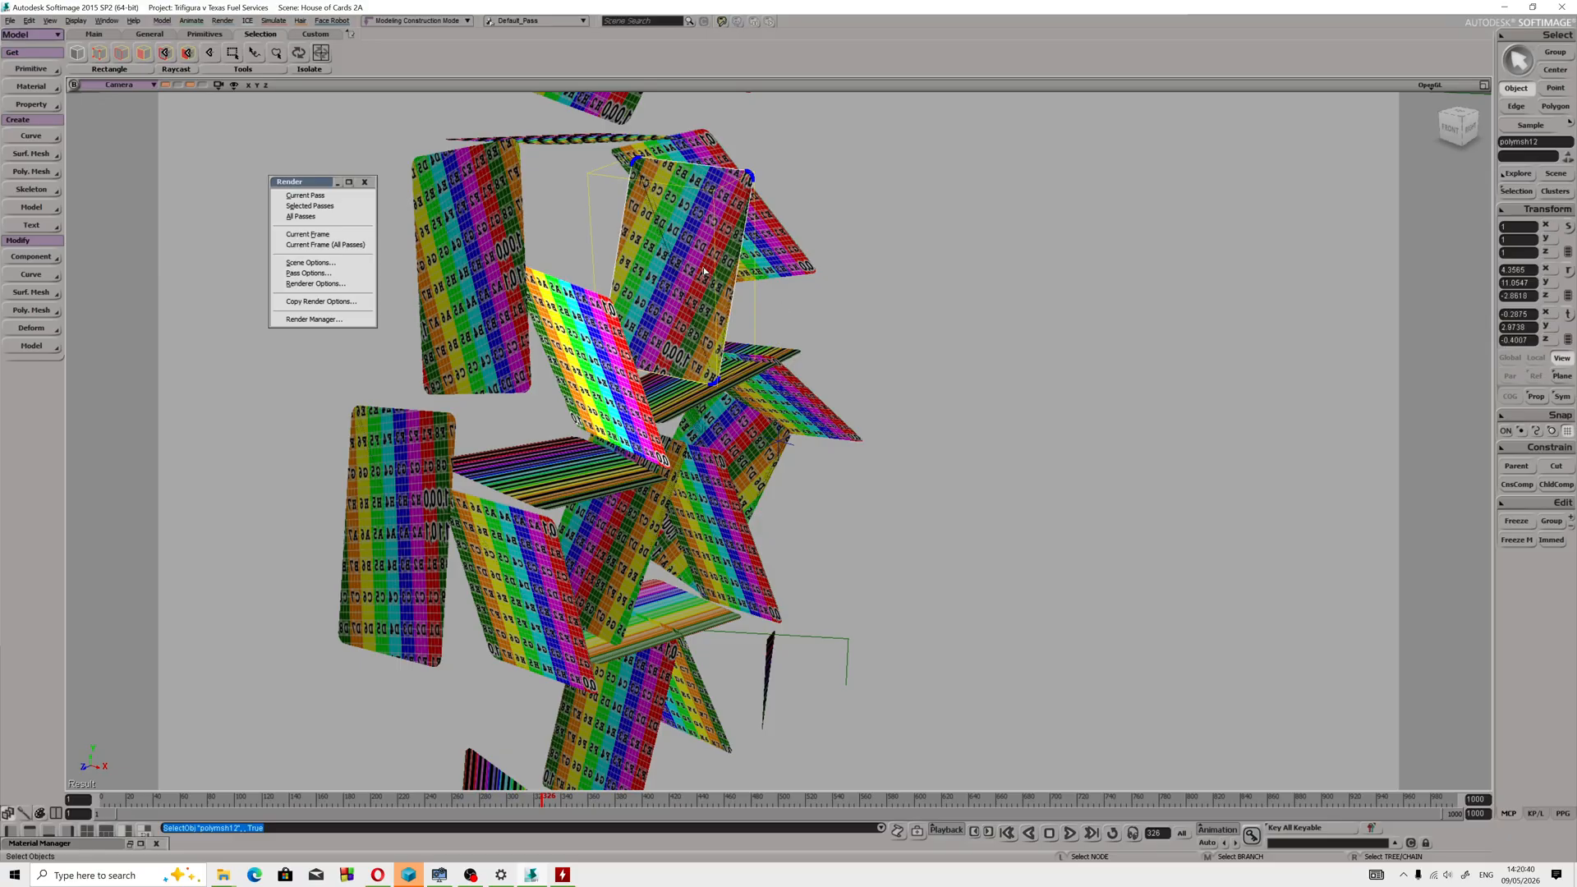
{"action": "left_click", "coordinate": [1516, 540]}
Select all the card meshes, check the selection's hierarchy, and freeze their modeling operators and full operator stacks.
{"action": "scroll", "coordinate": [555, 363], "scroll_direction": "down", "scroll_amount": 3}
{"action": "left_click_drag", "start_coordinate": [469, 144], "coordinate": [855, 646]}
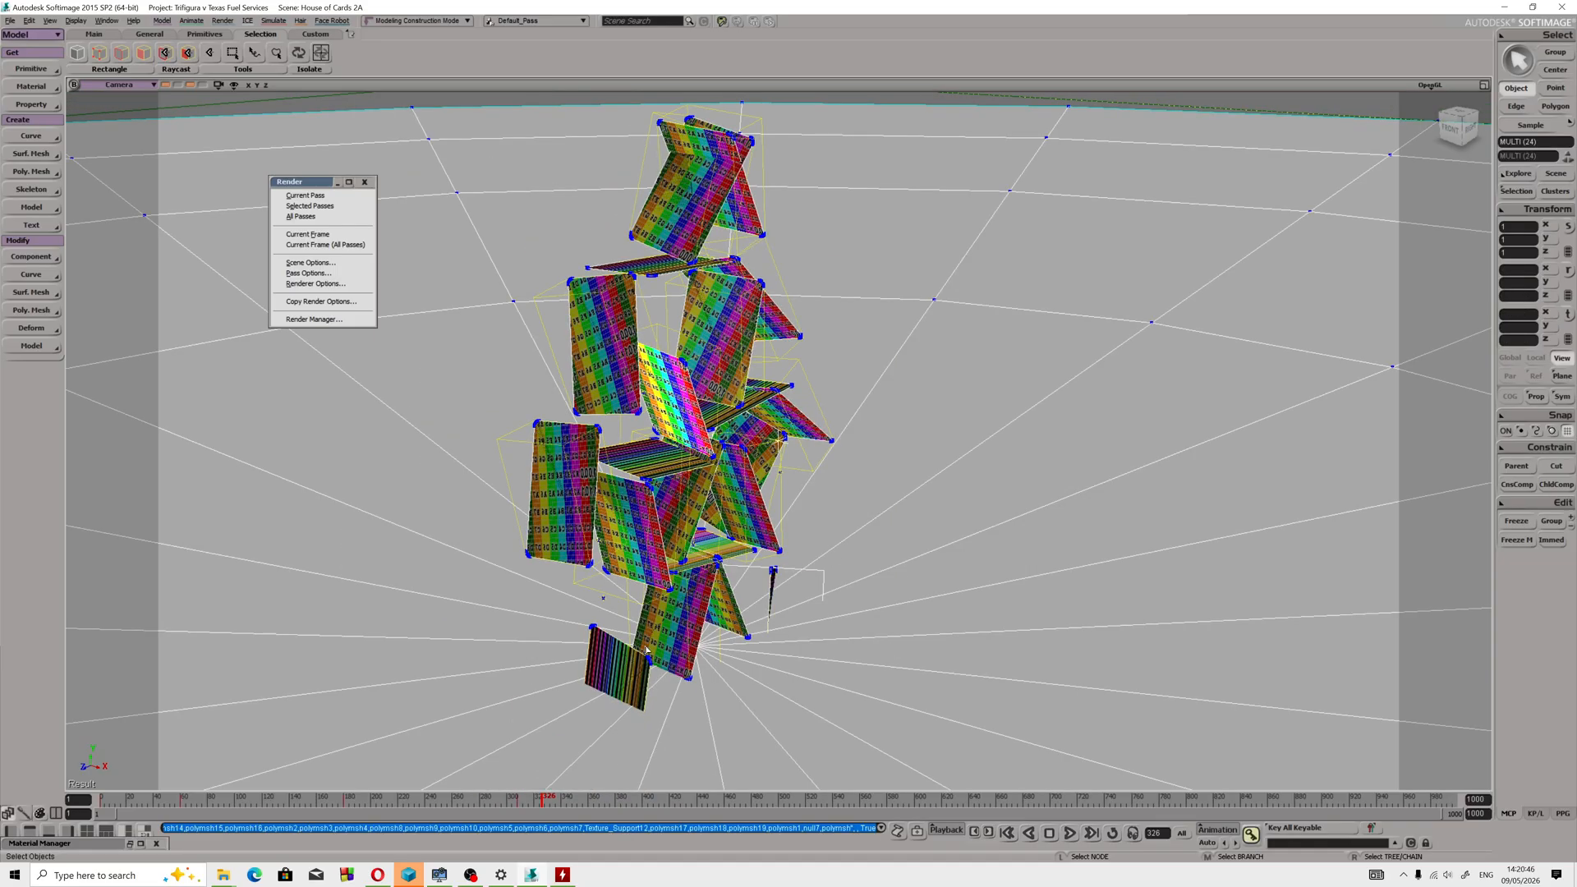
{"action": "left_click", "coordinate": [1554, 191]}
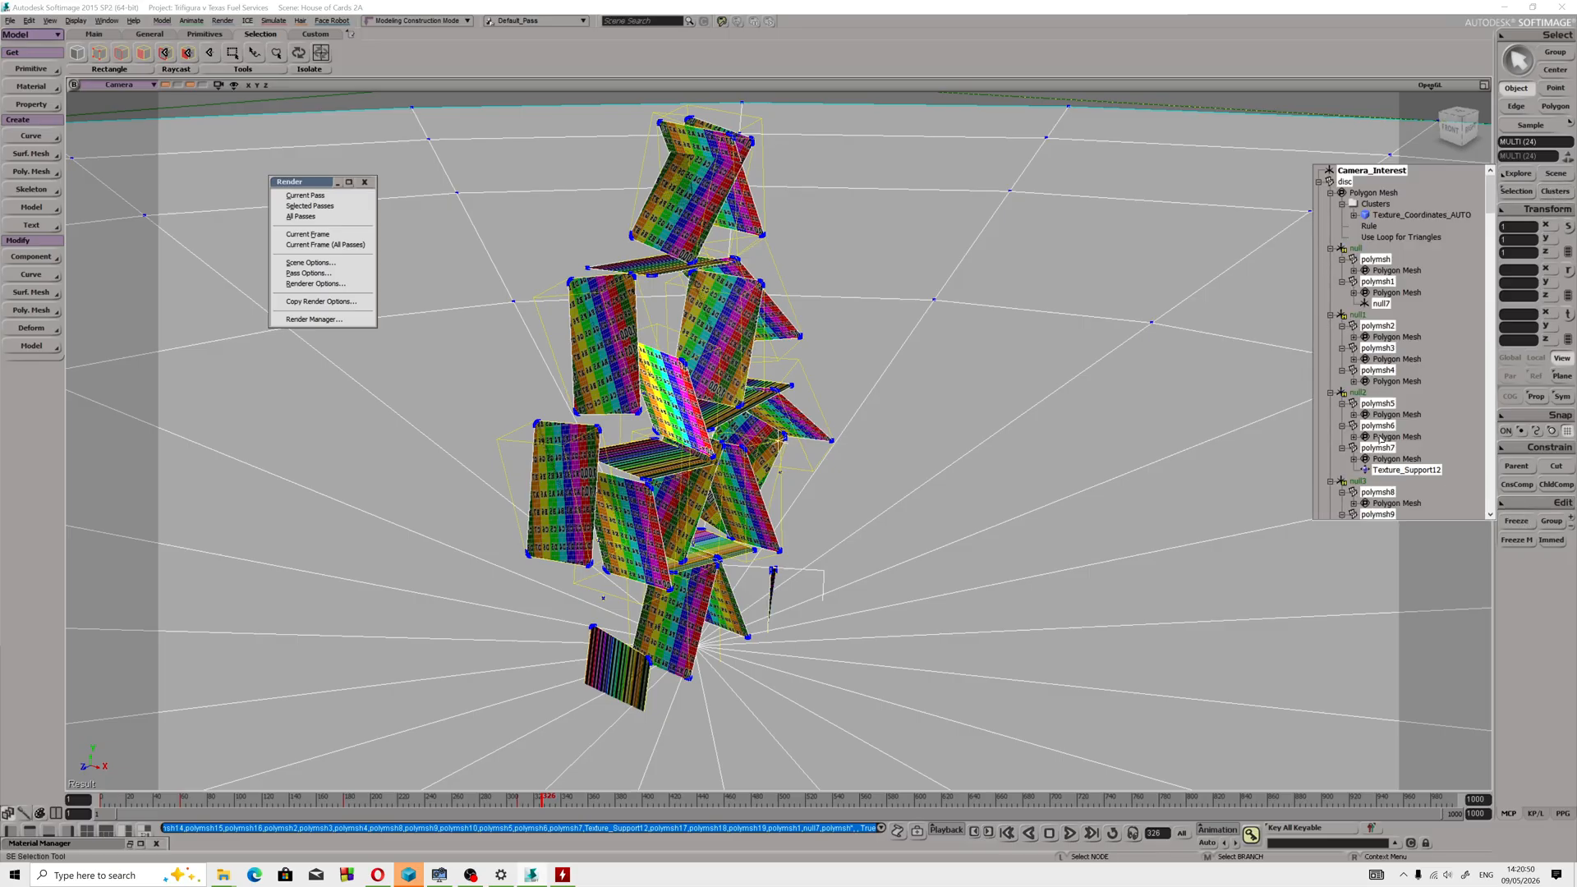
{"action": "scroll", "coordinate": [1387, 380], "scroll_direction": "down", "scroll_amount": 10}
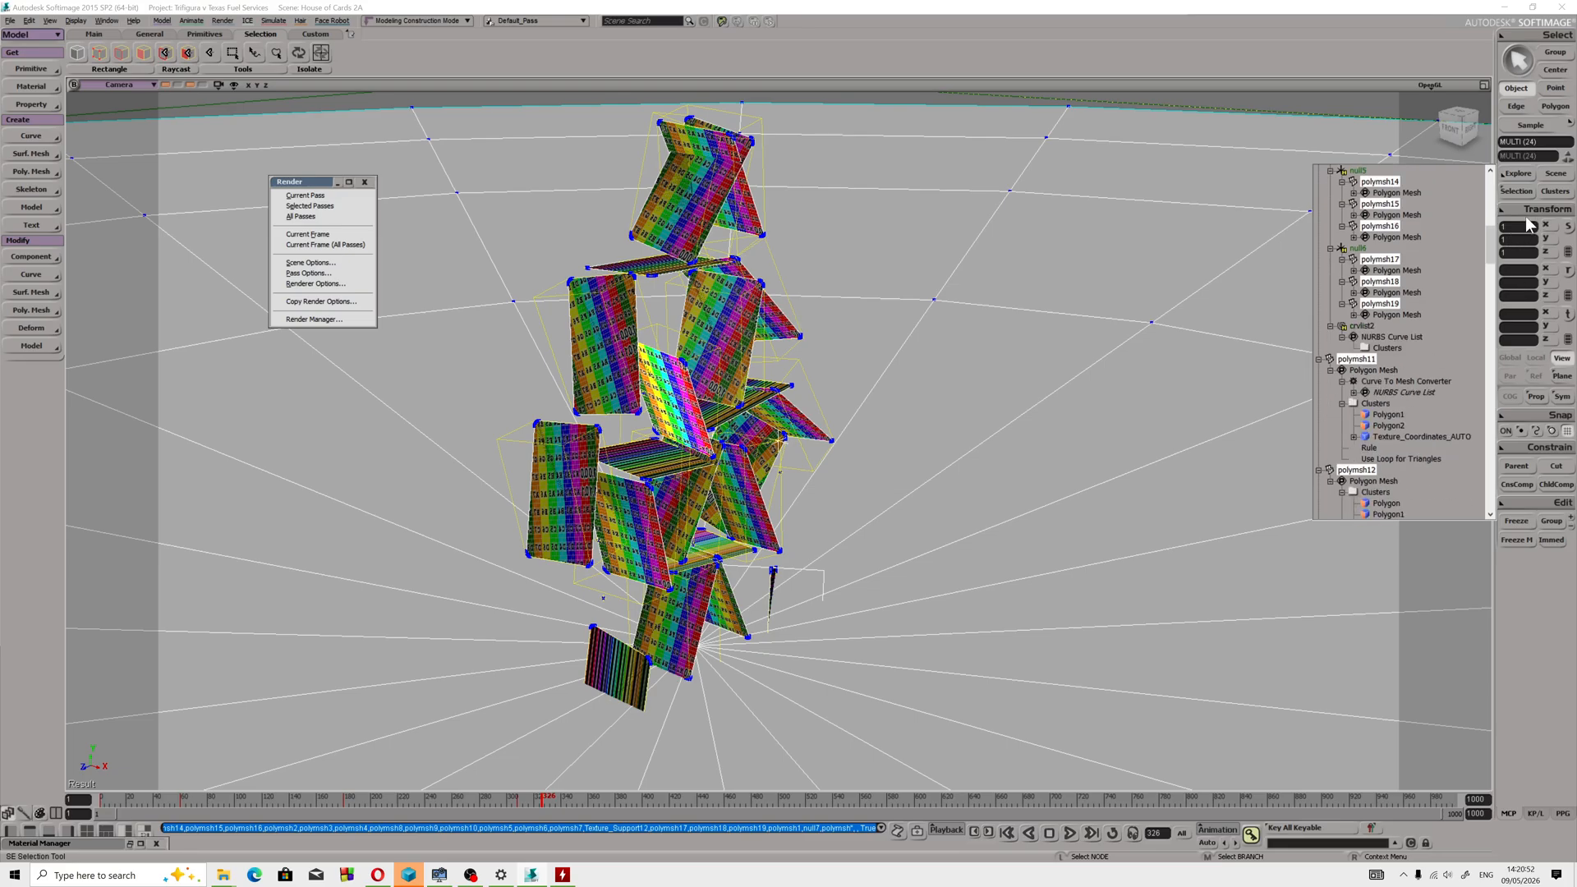
{"action": "left_click_drag", "start_coordinate": [1489, 238], "coordinate": [1482, 426]}
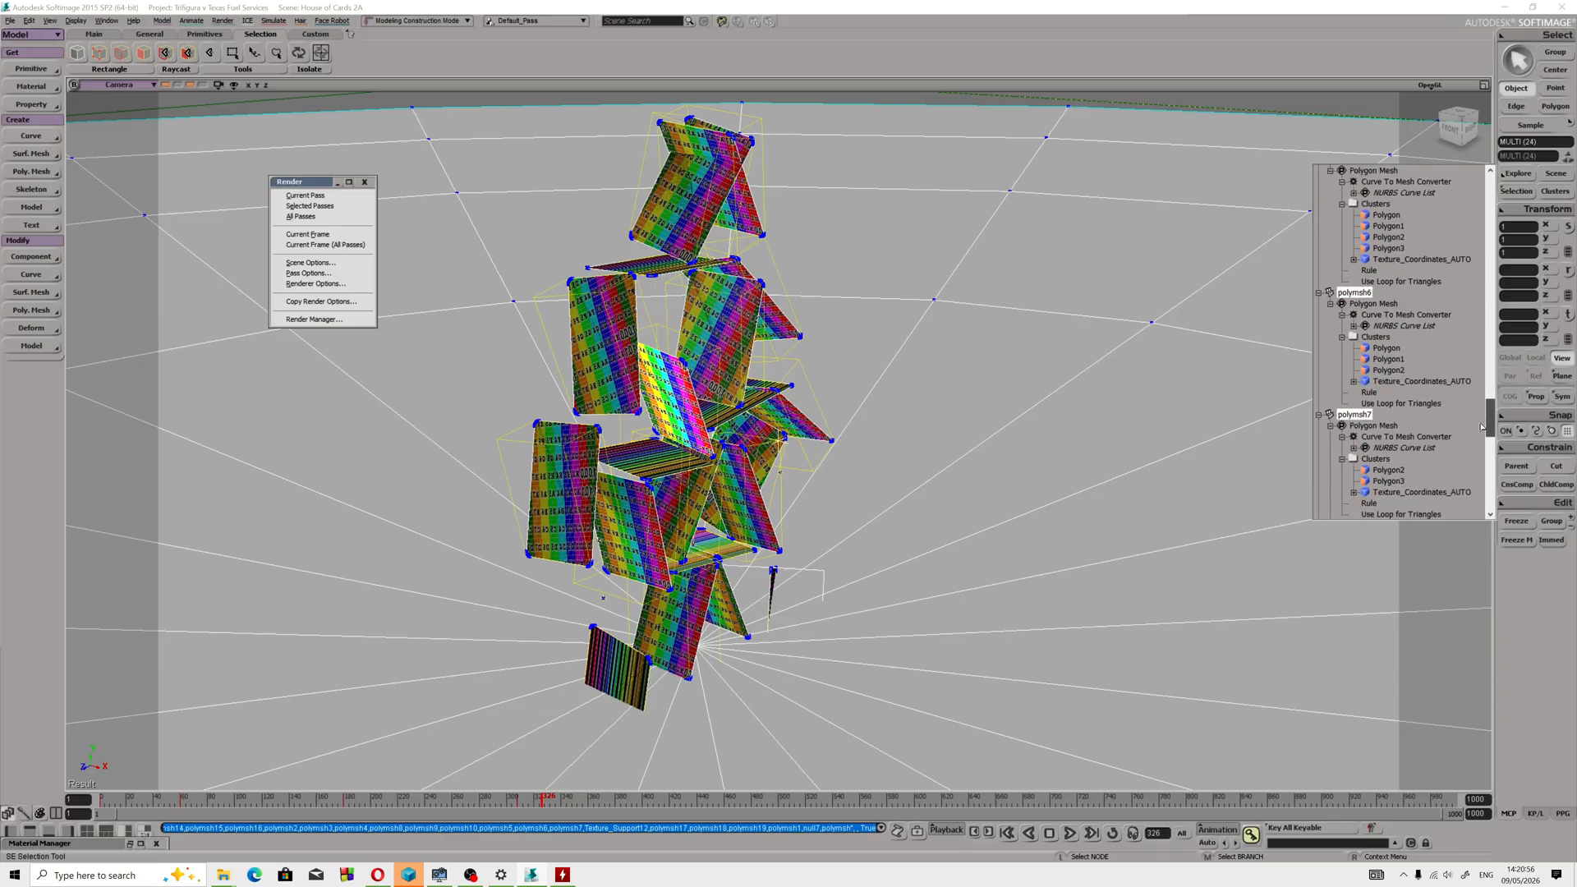
{"action": "left_click", "coordinate": [1528, 547]}
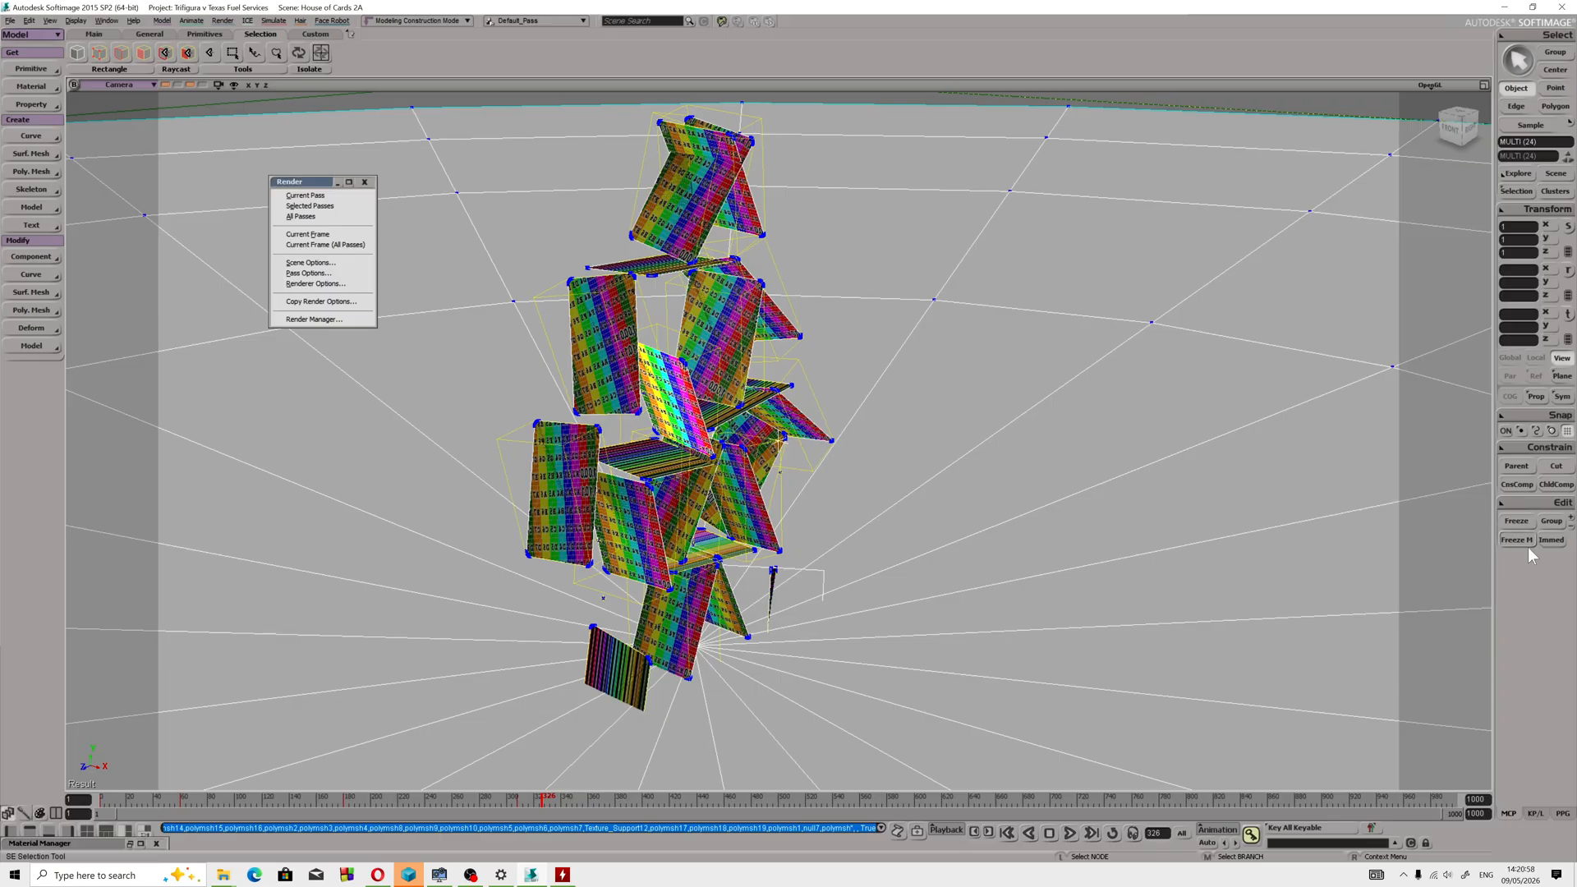
{"action": "left_click", "coordinate": [1522, 540]}
{"action": "left_click", "coordinate": [1517, 521]}
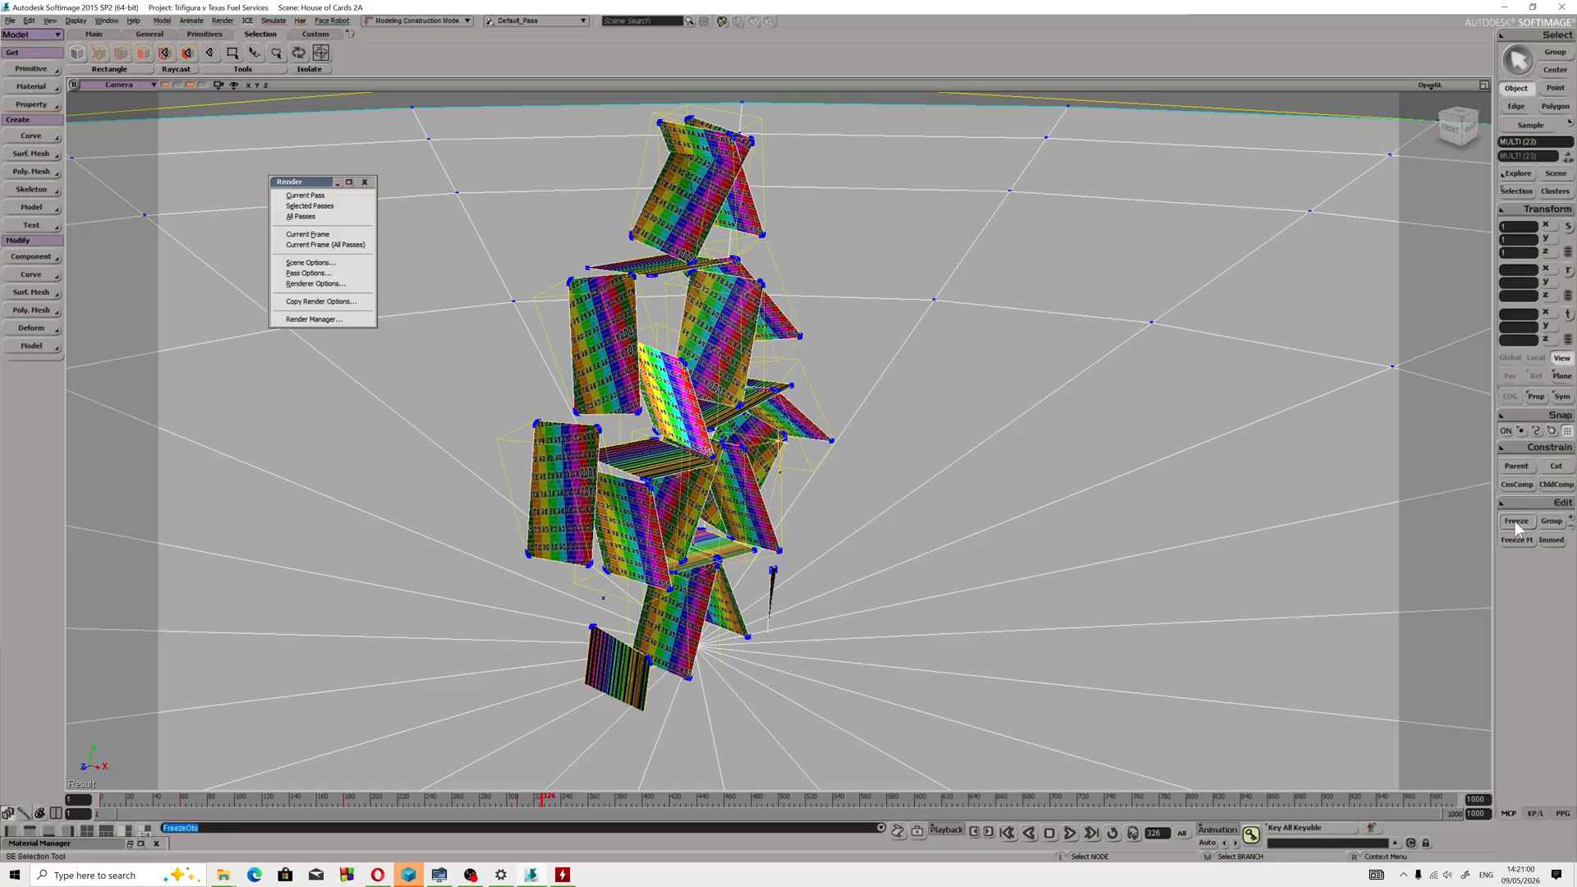
Scrub through the animation to check the frozen cards, return to frame 1, and save the scene.
{"action": "scroll", "coordinate": [778, 441], "scroll_direction": "up", "scroll_amount": 5}
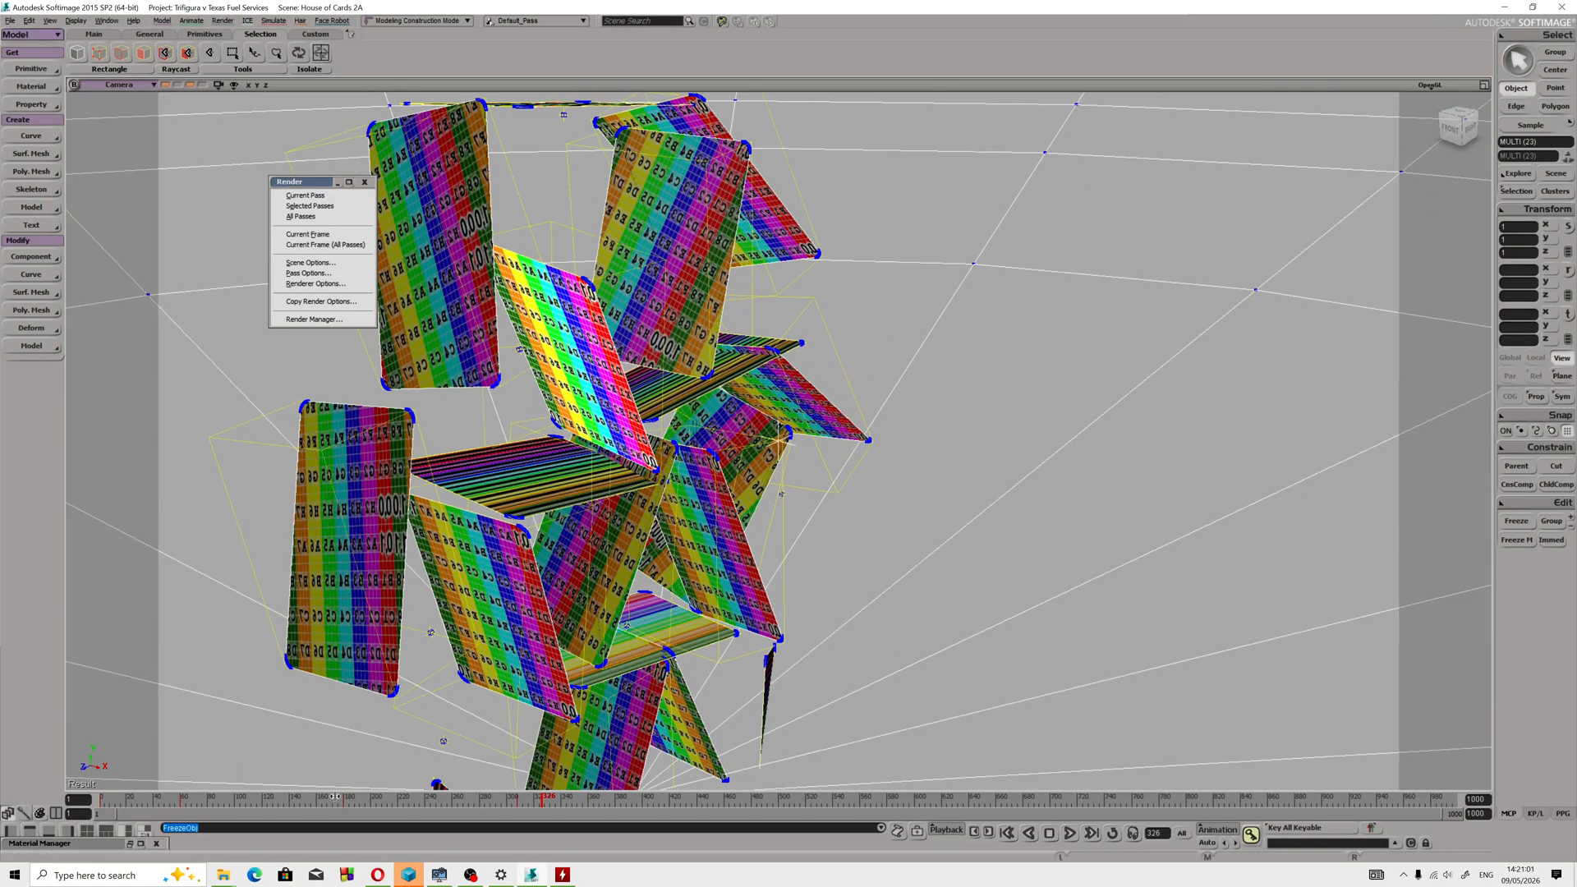
{"action": "left_click_drag", "start_coordinate": [335, 796], "coordinate": [642, 785]}
{"action": "left_click_drag", "start_coordinate": [710, 794], "coordinate": [631, 793]}
{"action": "left_click_drag", "start_coordinate": [631, 795], "coordinate": [101, 797]}
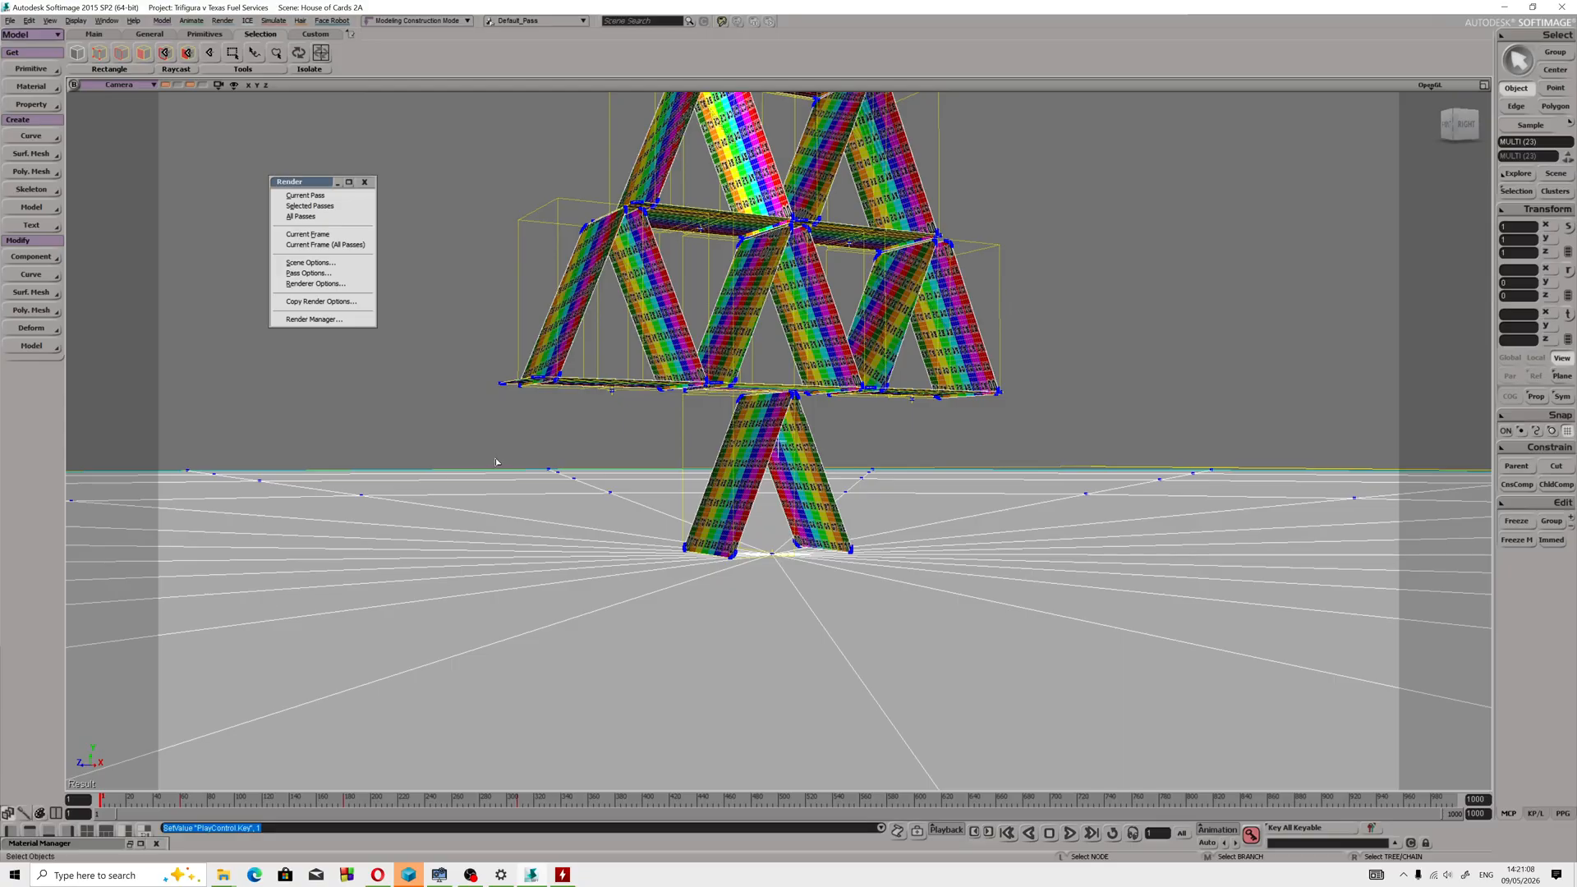
{"action": "left_click_drag", "start_coordinate": [800, 477], "coordinate": [598, 574]}
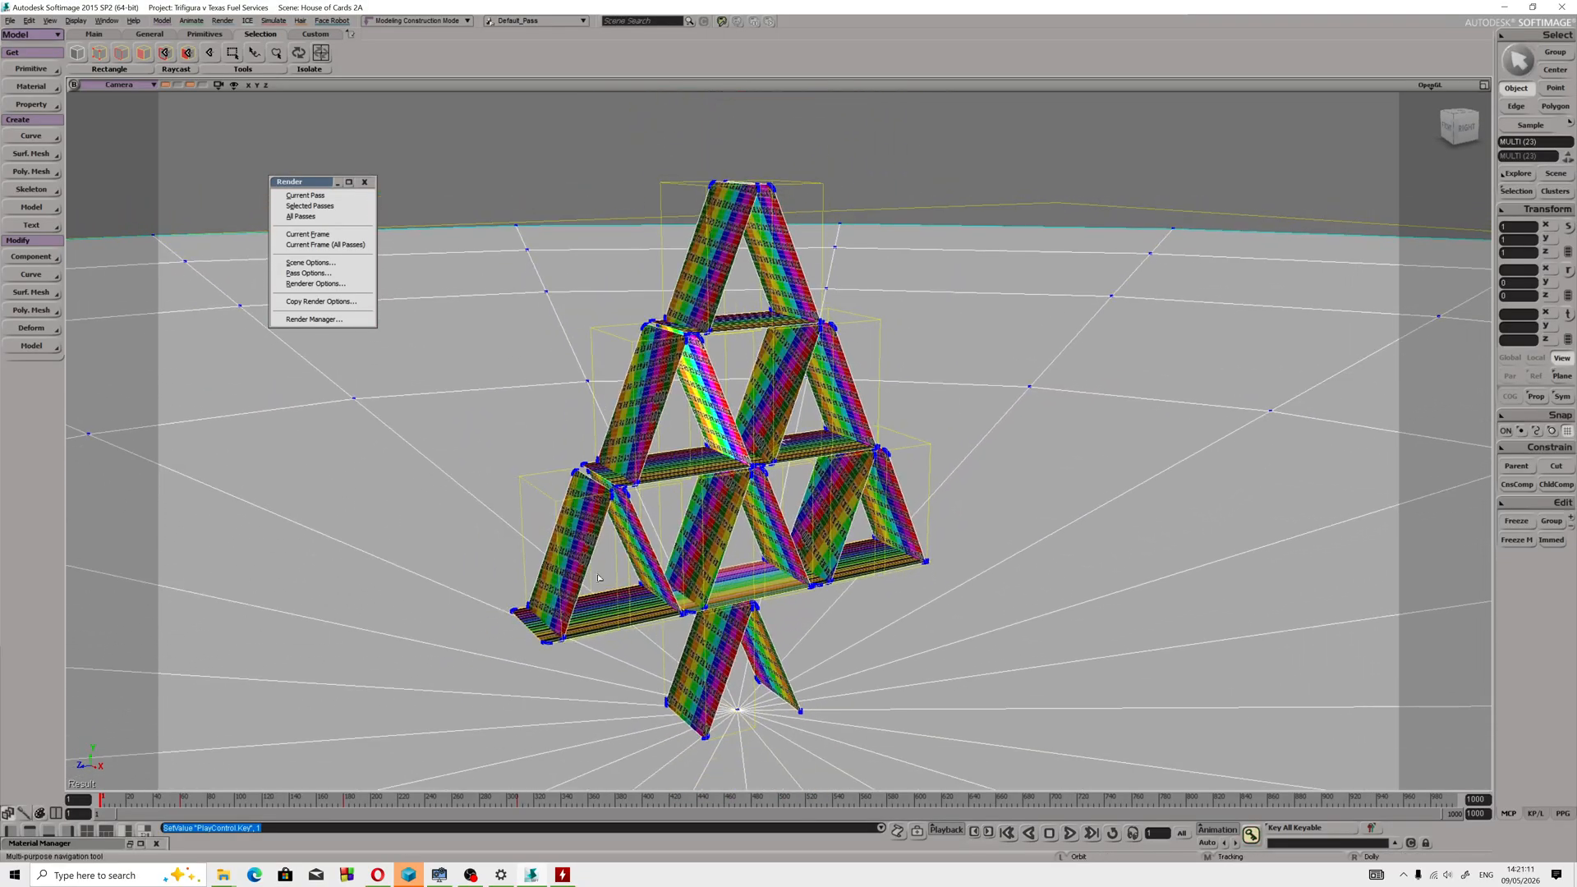
{"action": "left_click", "coordinate": [10, 21]}
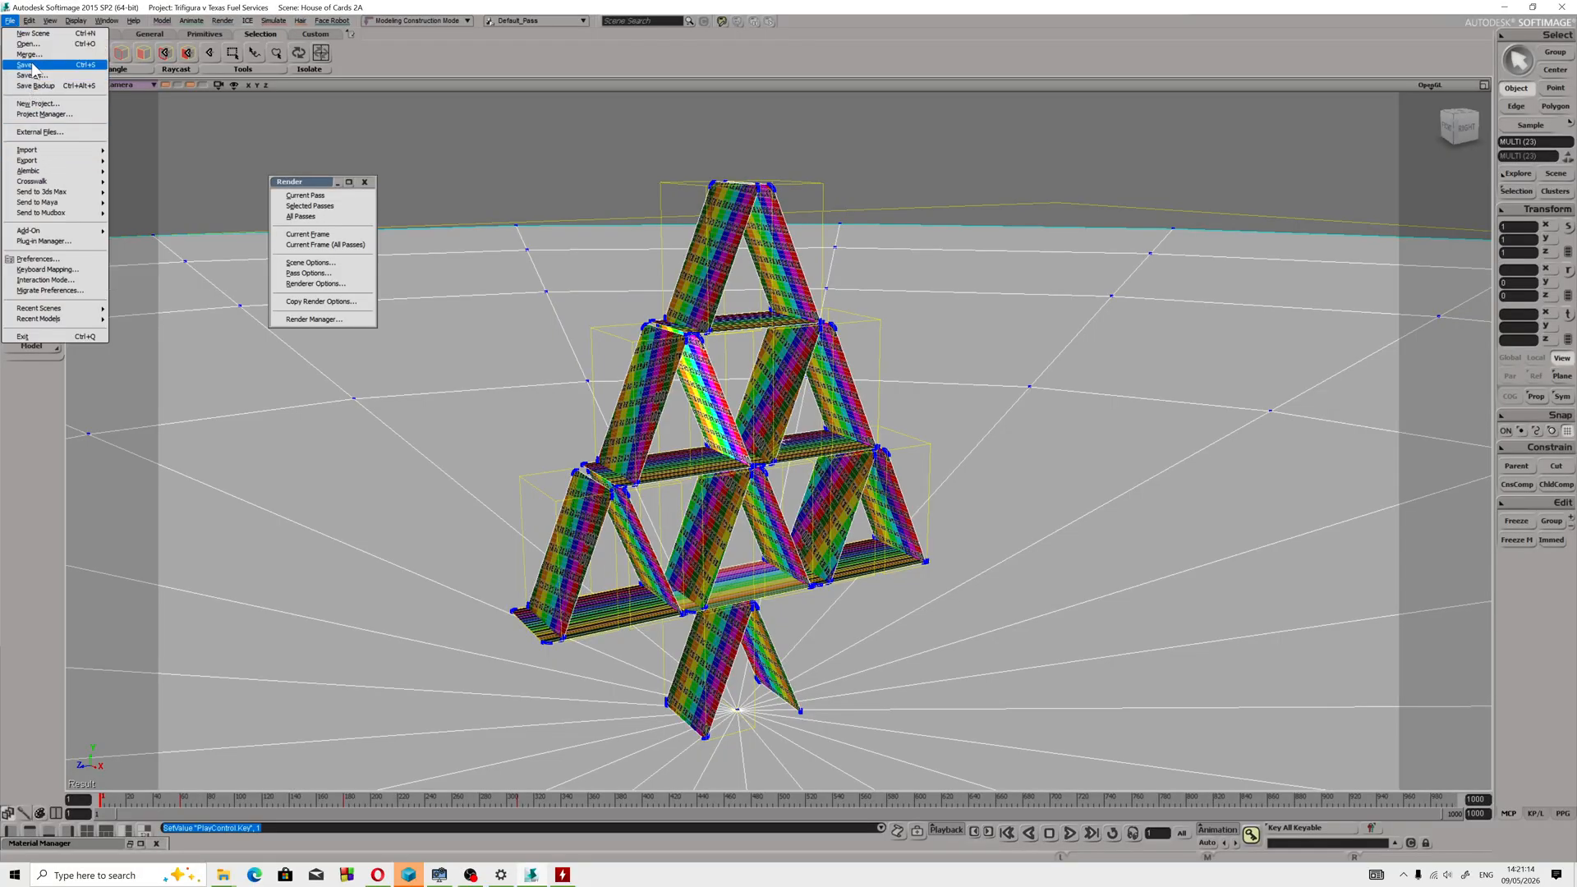
{"action": "left_click", "coordinate": [35, 65]}
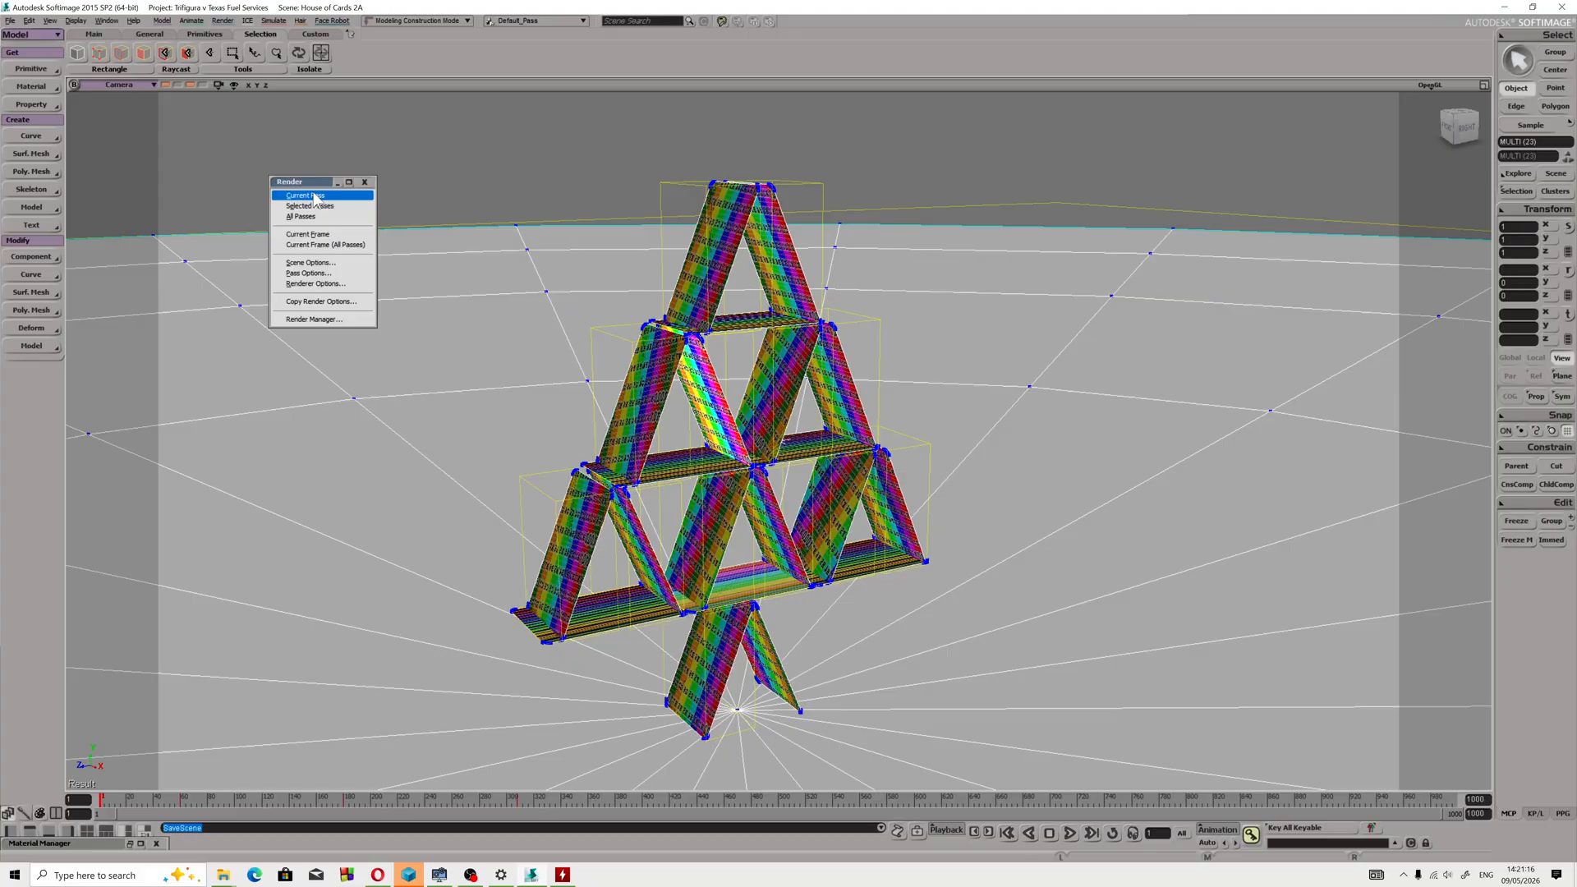
Select individual upper cards, run a test render of the current pass, and abort it after checking the card textures.
{"action": "left_click", "coordinate": [669, 377]}
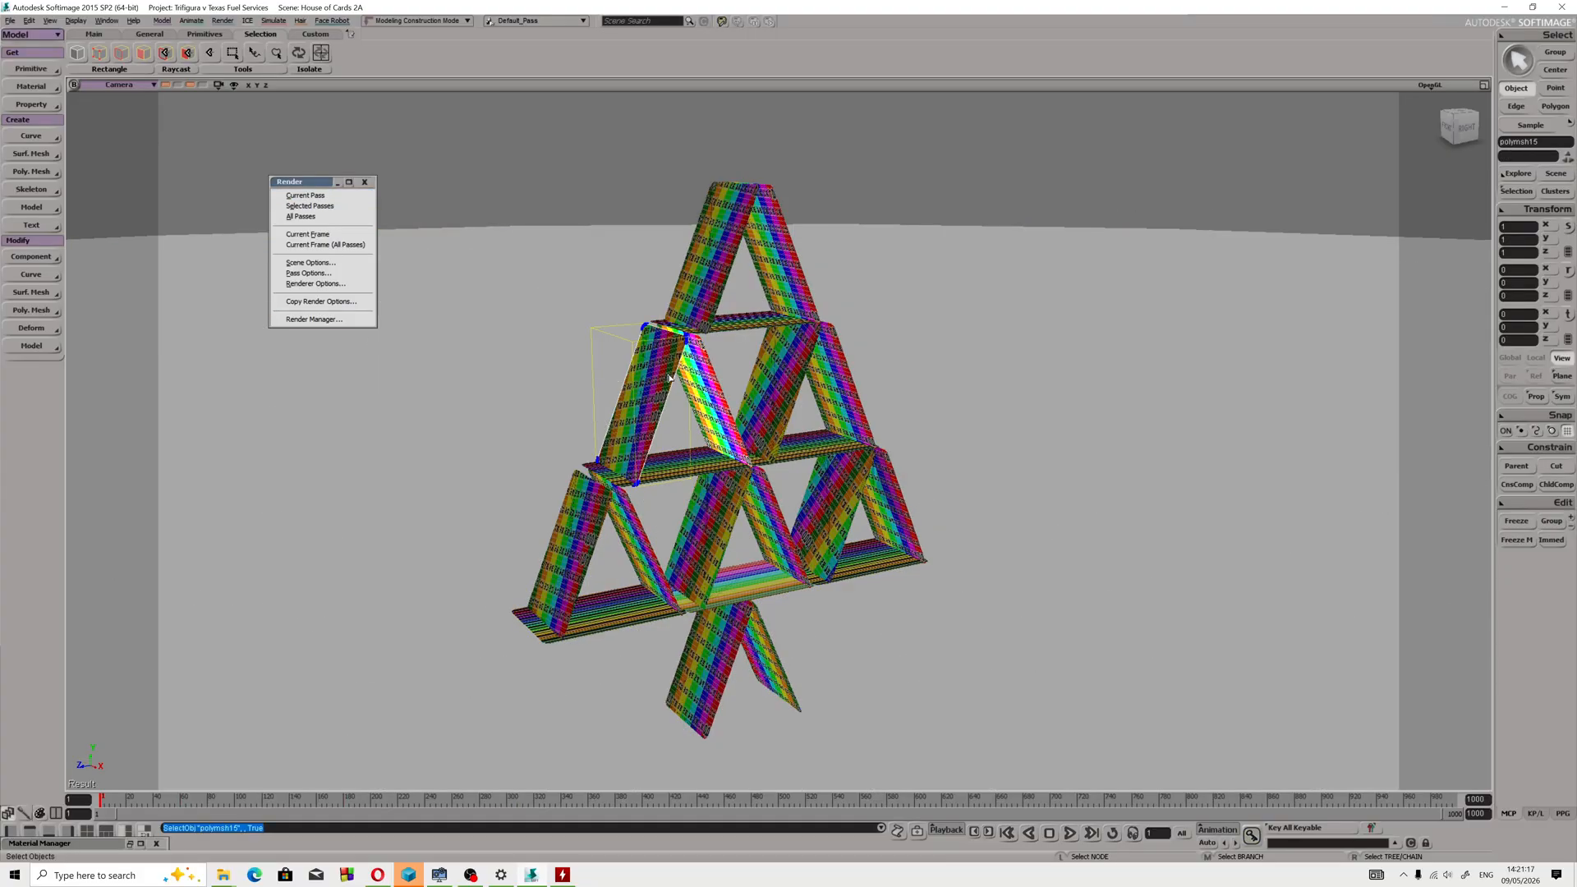
{"action": "left_click", "coordinate": [717, 273], "text": "shift"}
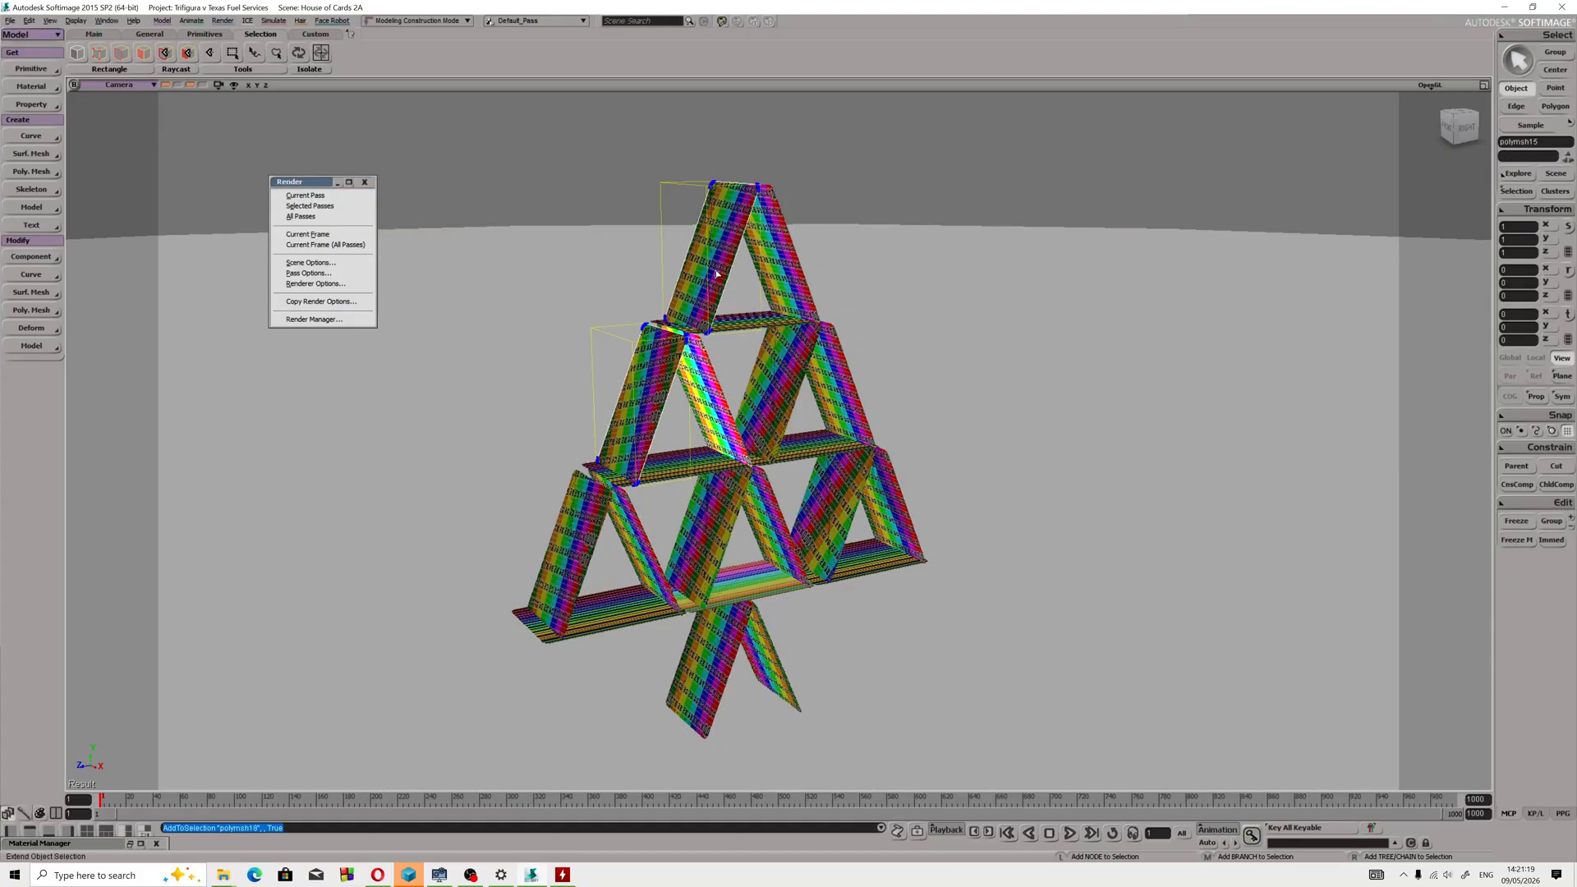
{"action": "left_click", "coordinate": [782, 285]}
{"action": "left_click", "coordinate": [310, 198]}
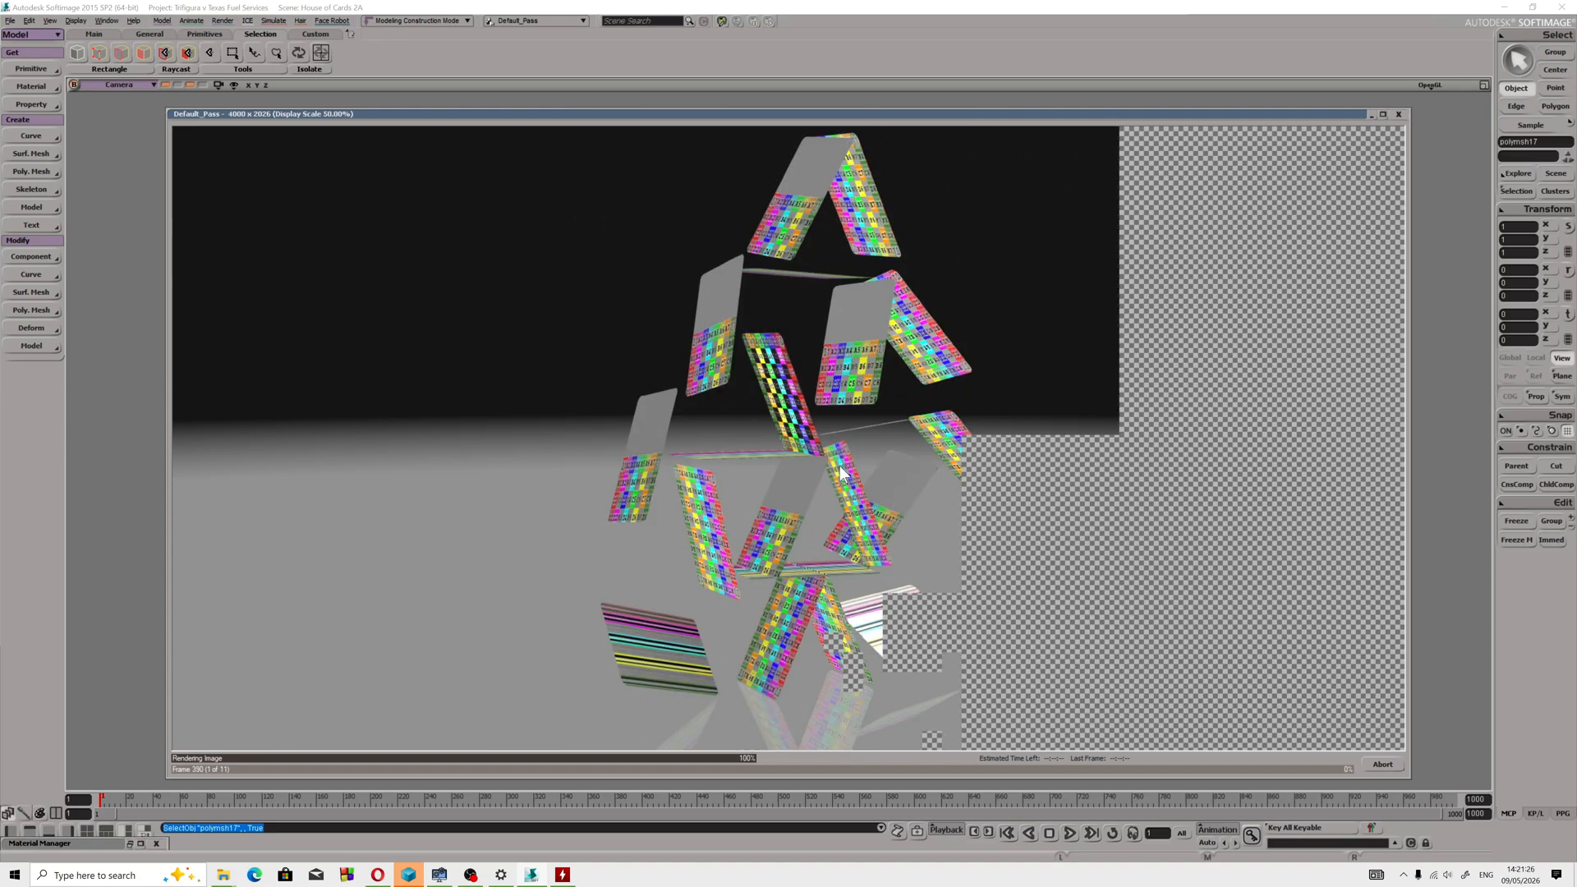
{"action": "left_click", "coordinate": [1388, 766]}
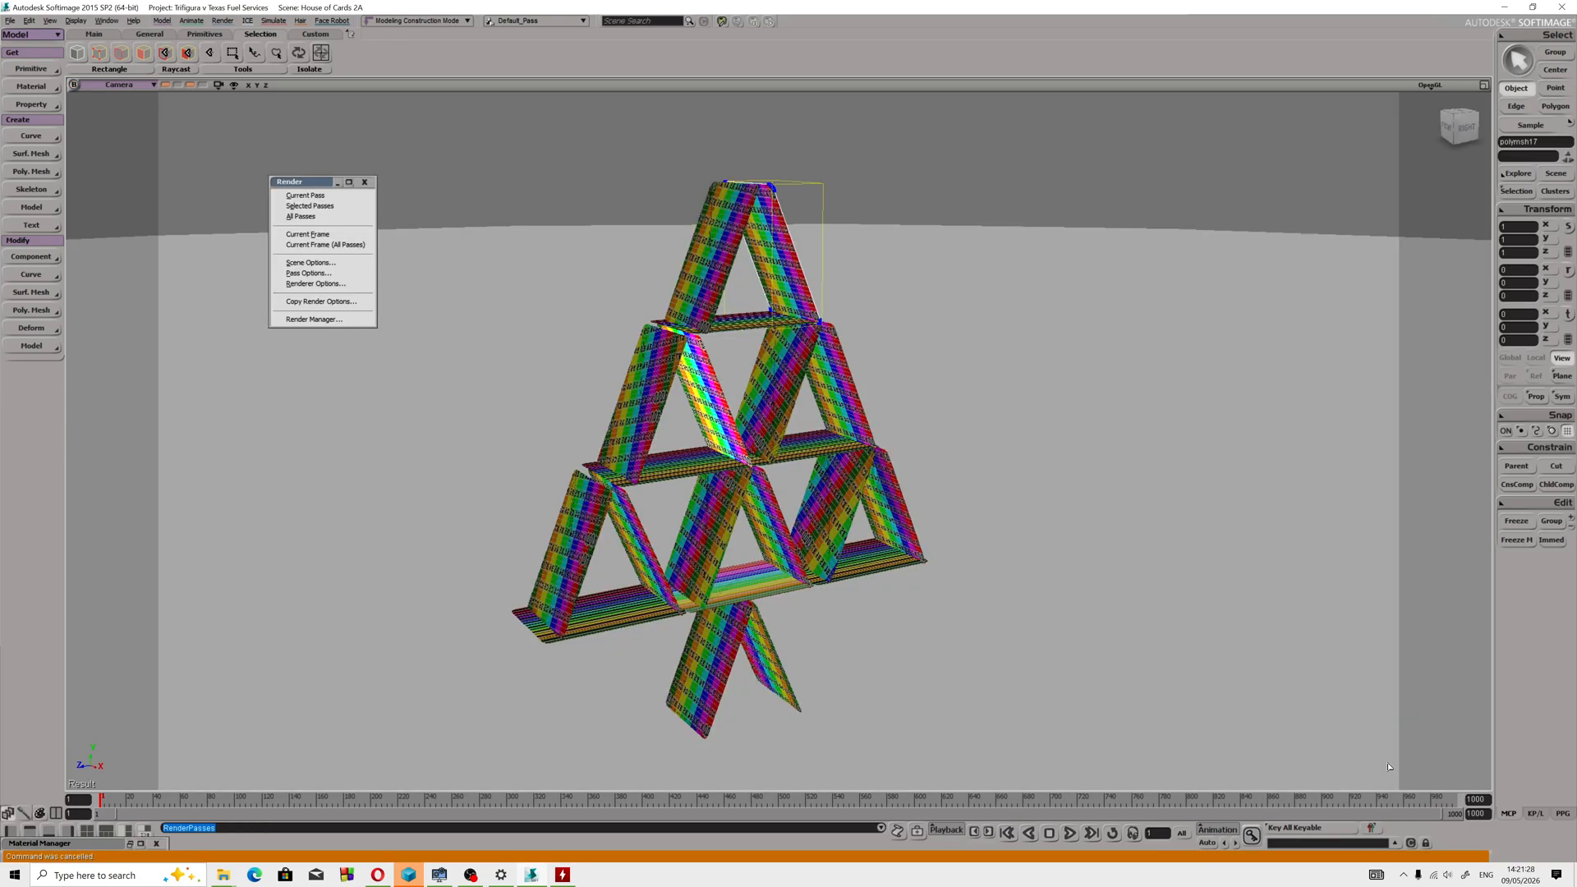
Move the timeline to frame 252 and set Frame Start to 252 in the scene render options.
{"action": "left_click", "coordinate": [328, 262]}
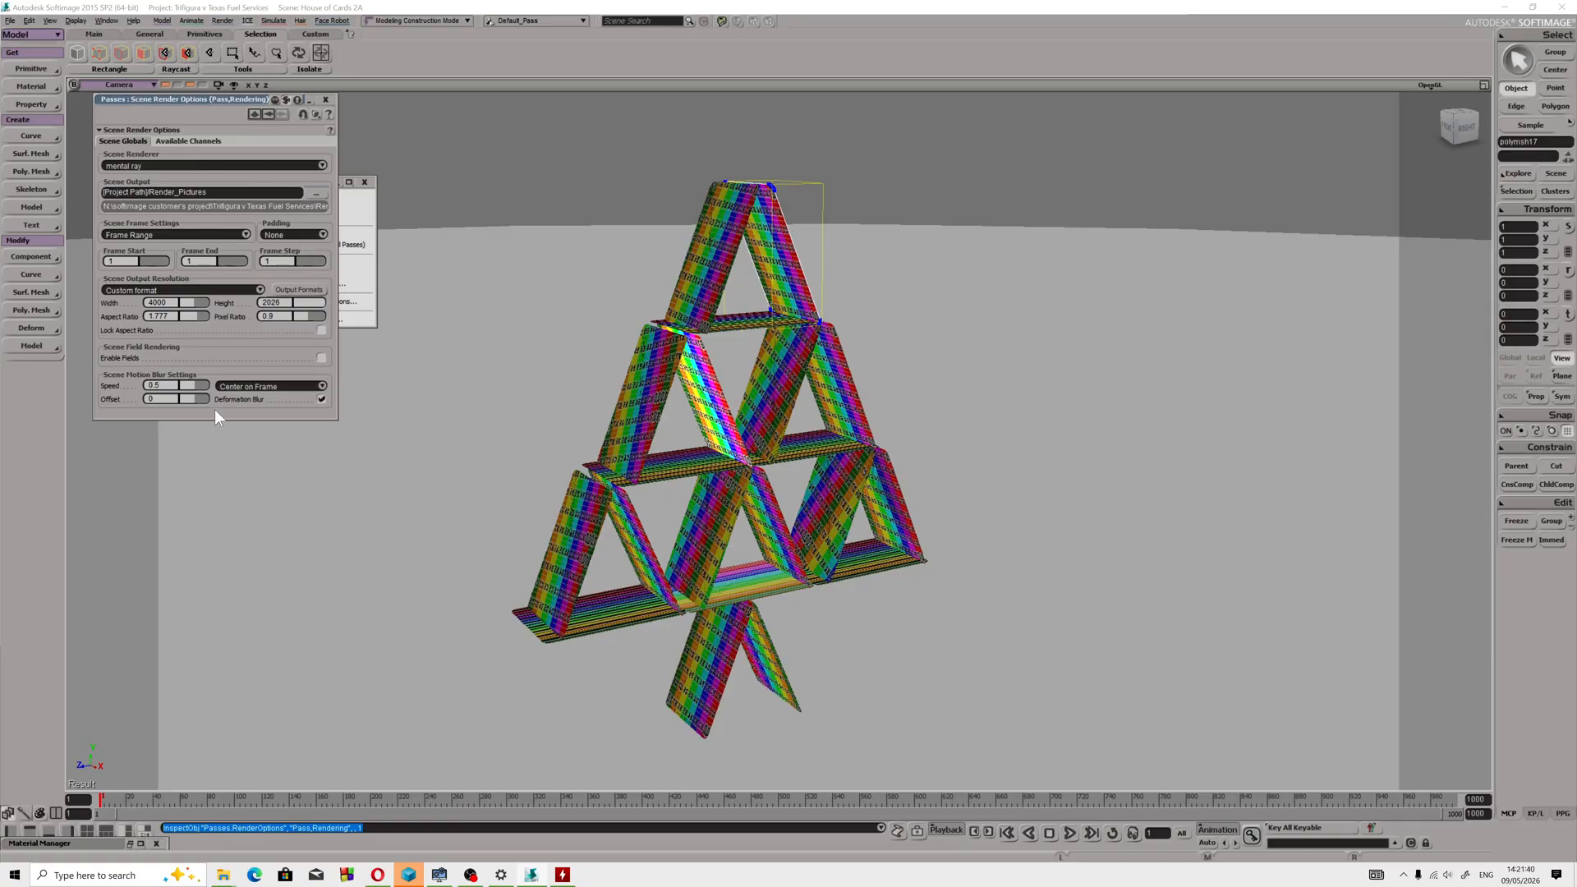
{"action": "left_click", "coordinate": [325, 99]}
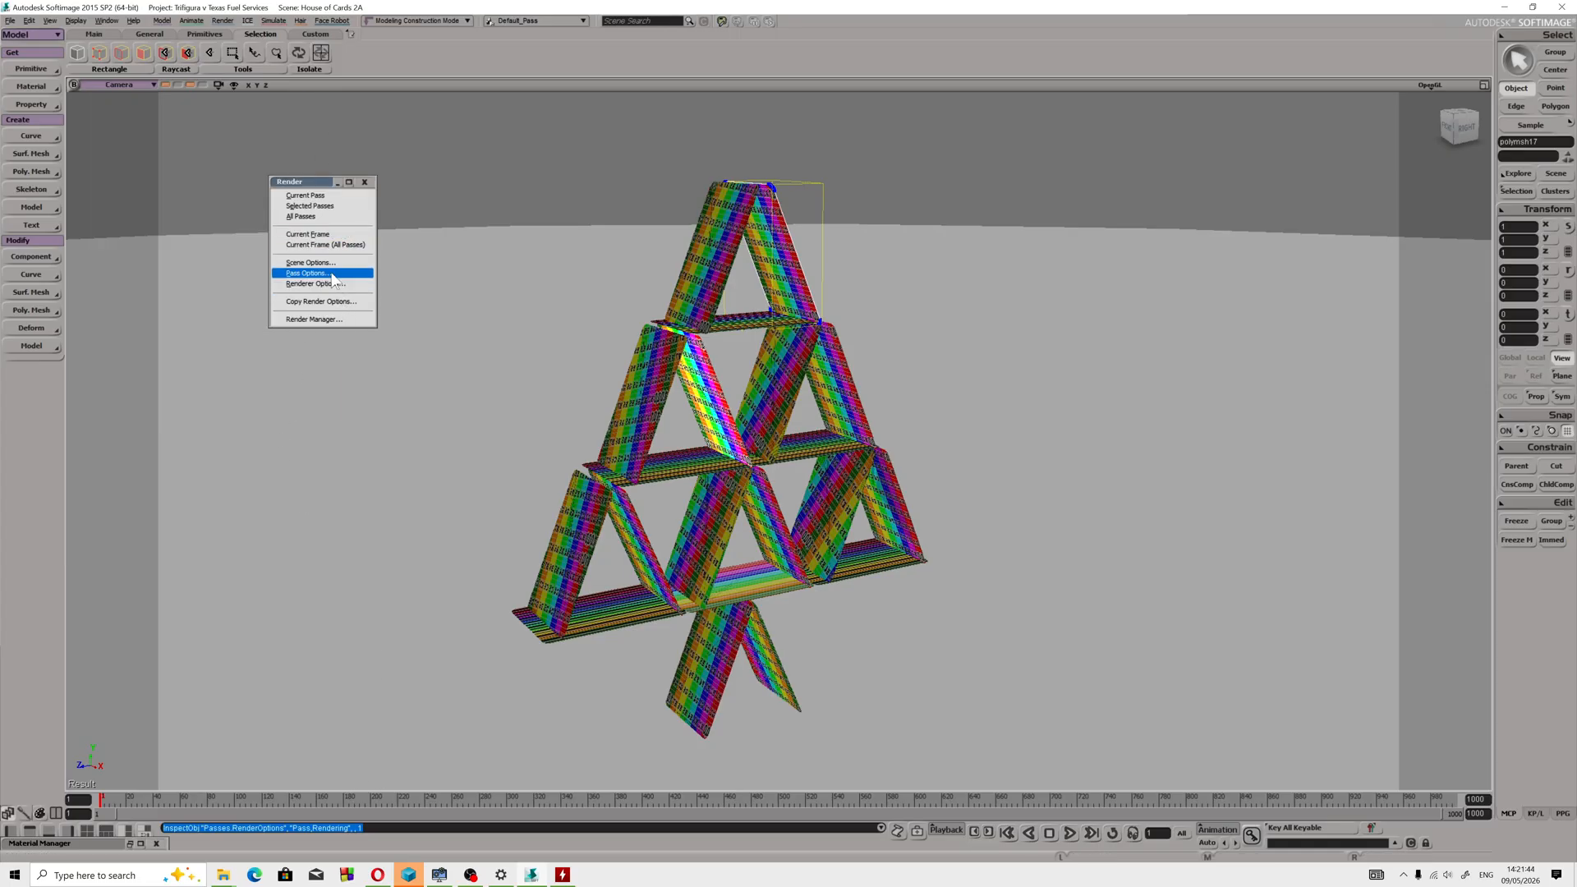
{"action": "left_click", "coordinate": [419, 801]}
{"action": "left_click_drag", "start_coordinate": [417, 806], "coordinate": [441, 802]}
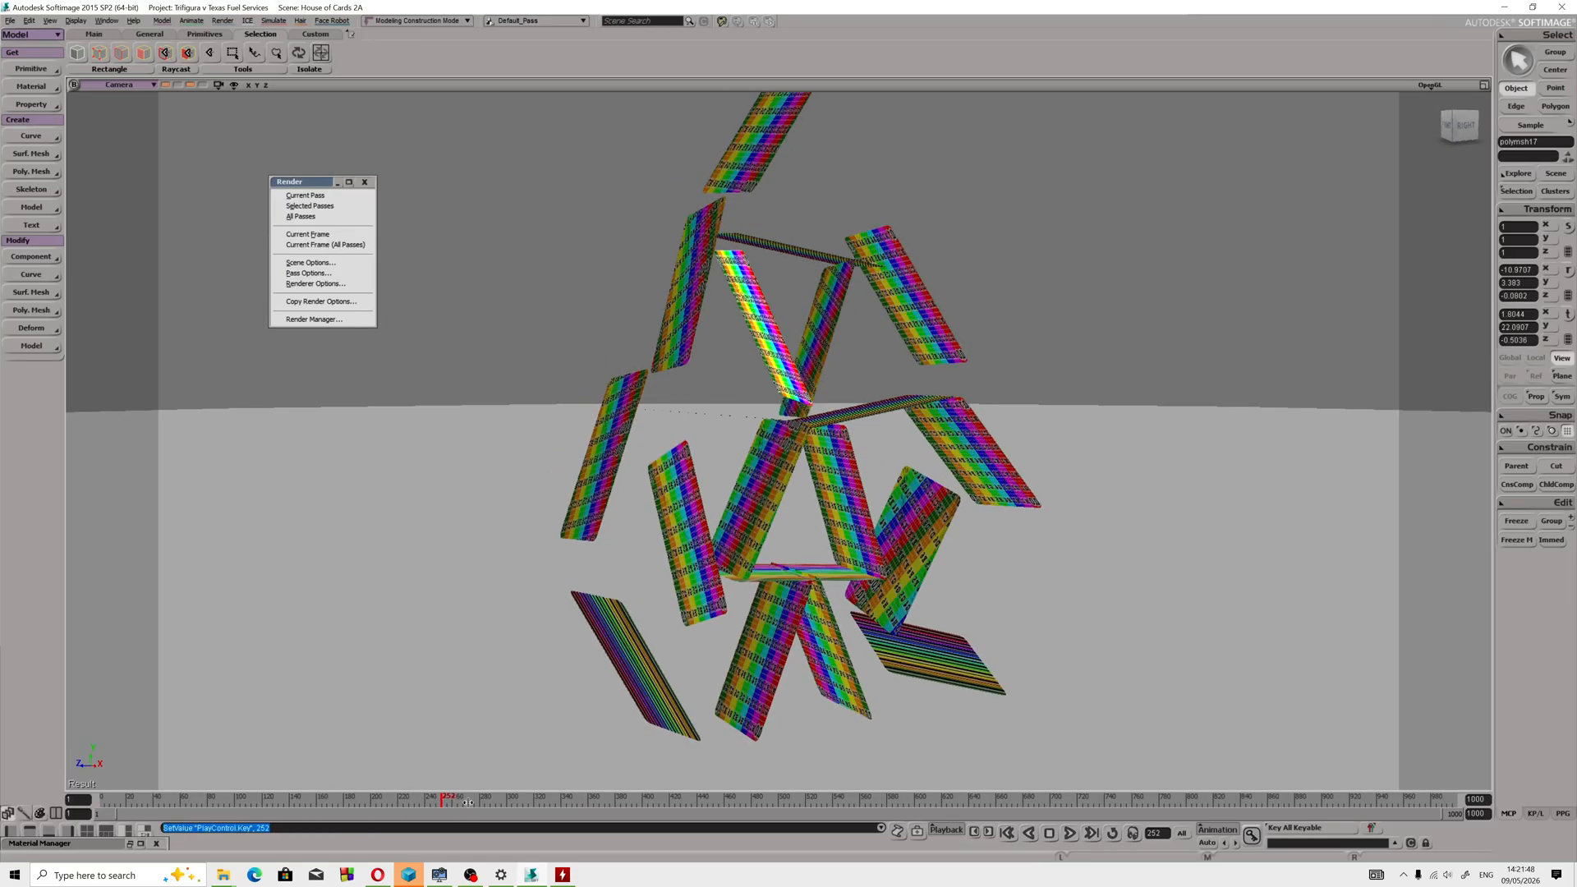
{"action": "left_click", "coordinate": [328, 263]}
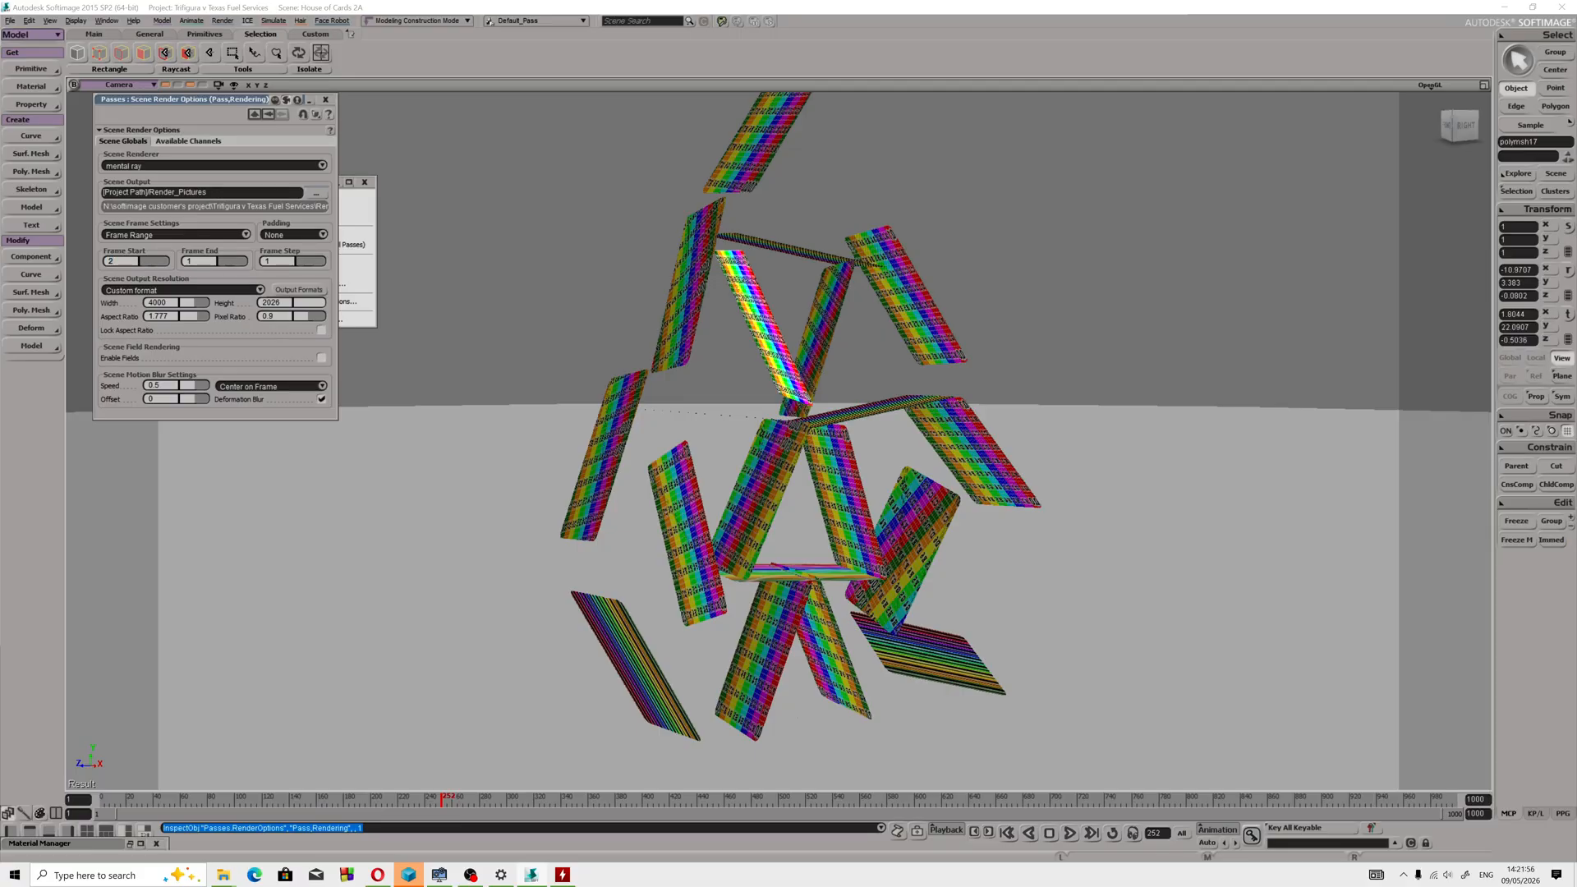
{"action": "key", "text": "Return"}
{"action": "left_click", "coordinate": [326, 99]}
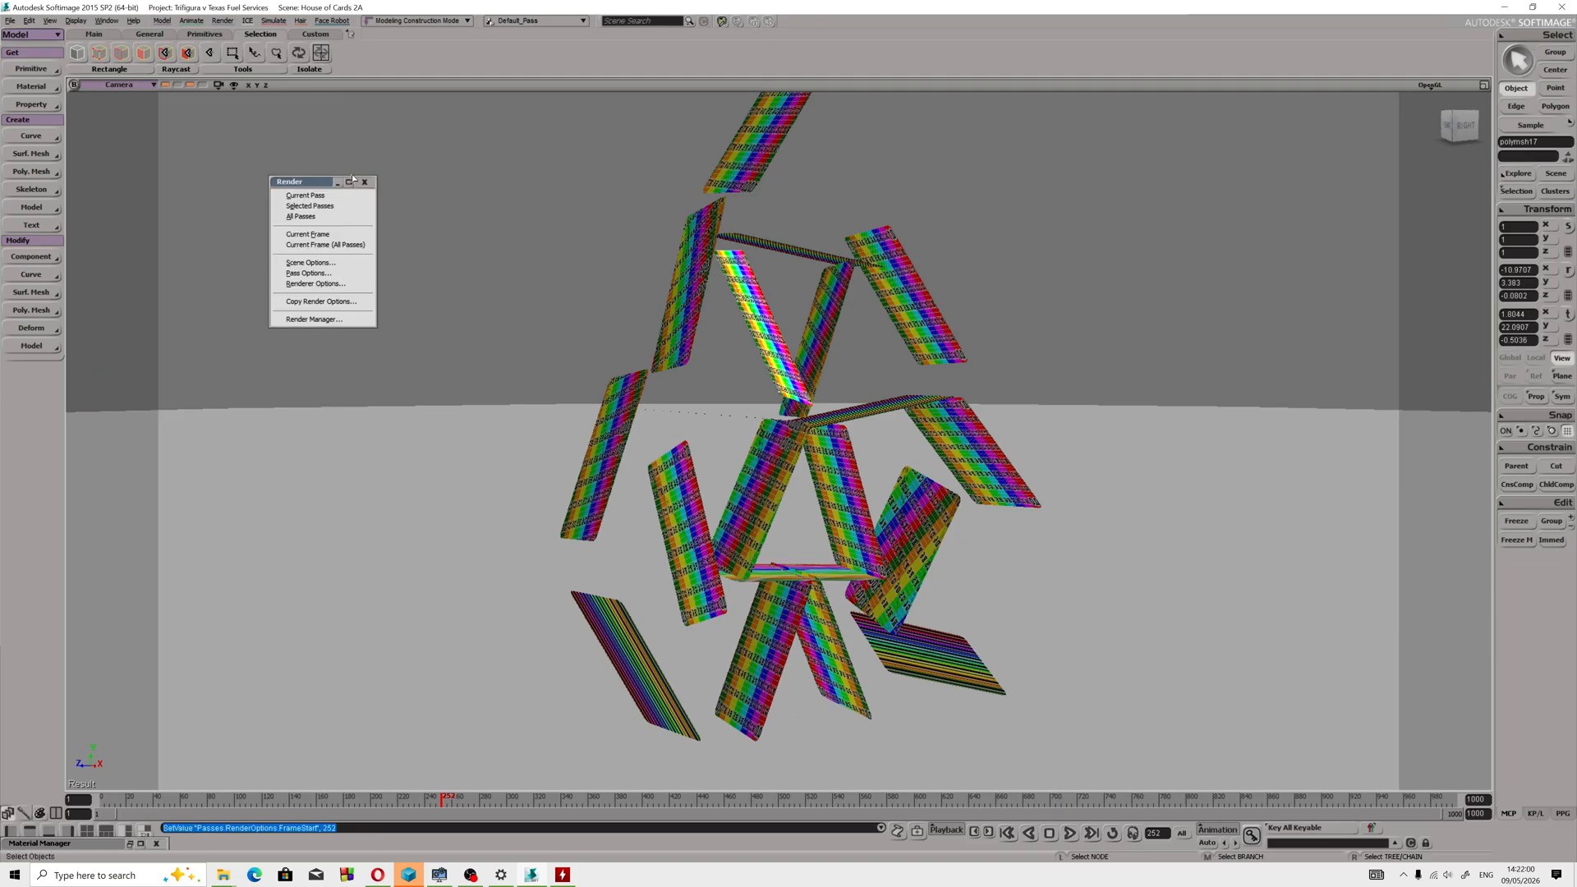
Test-render the current pass again, abort it, and examine card polymsh1 and the surrounding cards from other angles.
{"action": "left_click", "coordinate": [359, 197]}
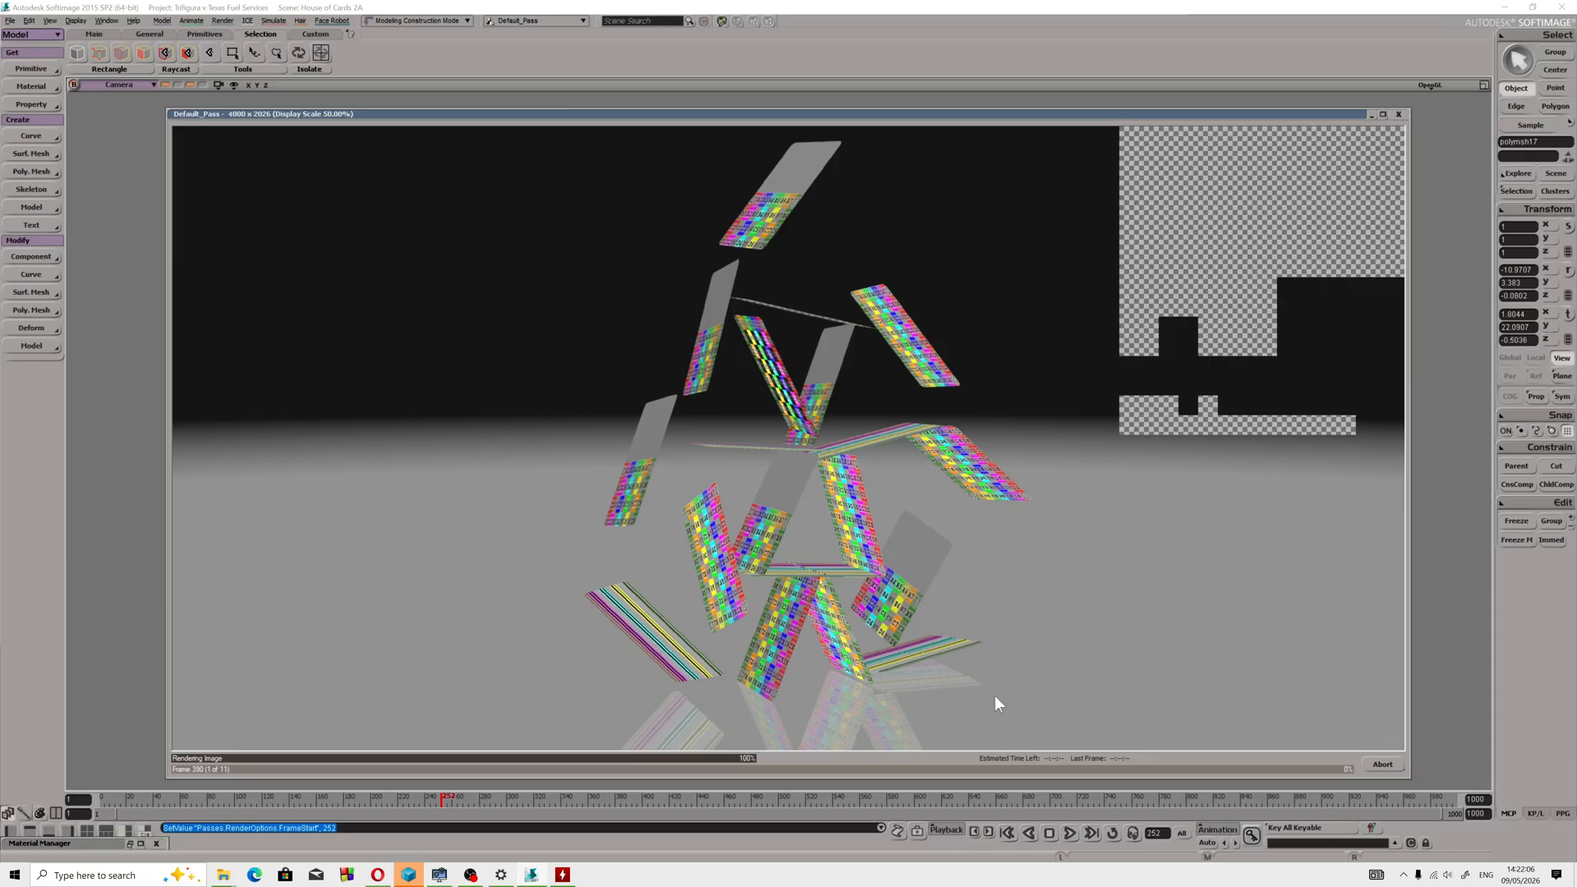
{"action": "left_click", "coordinate": [1388, 766]}
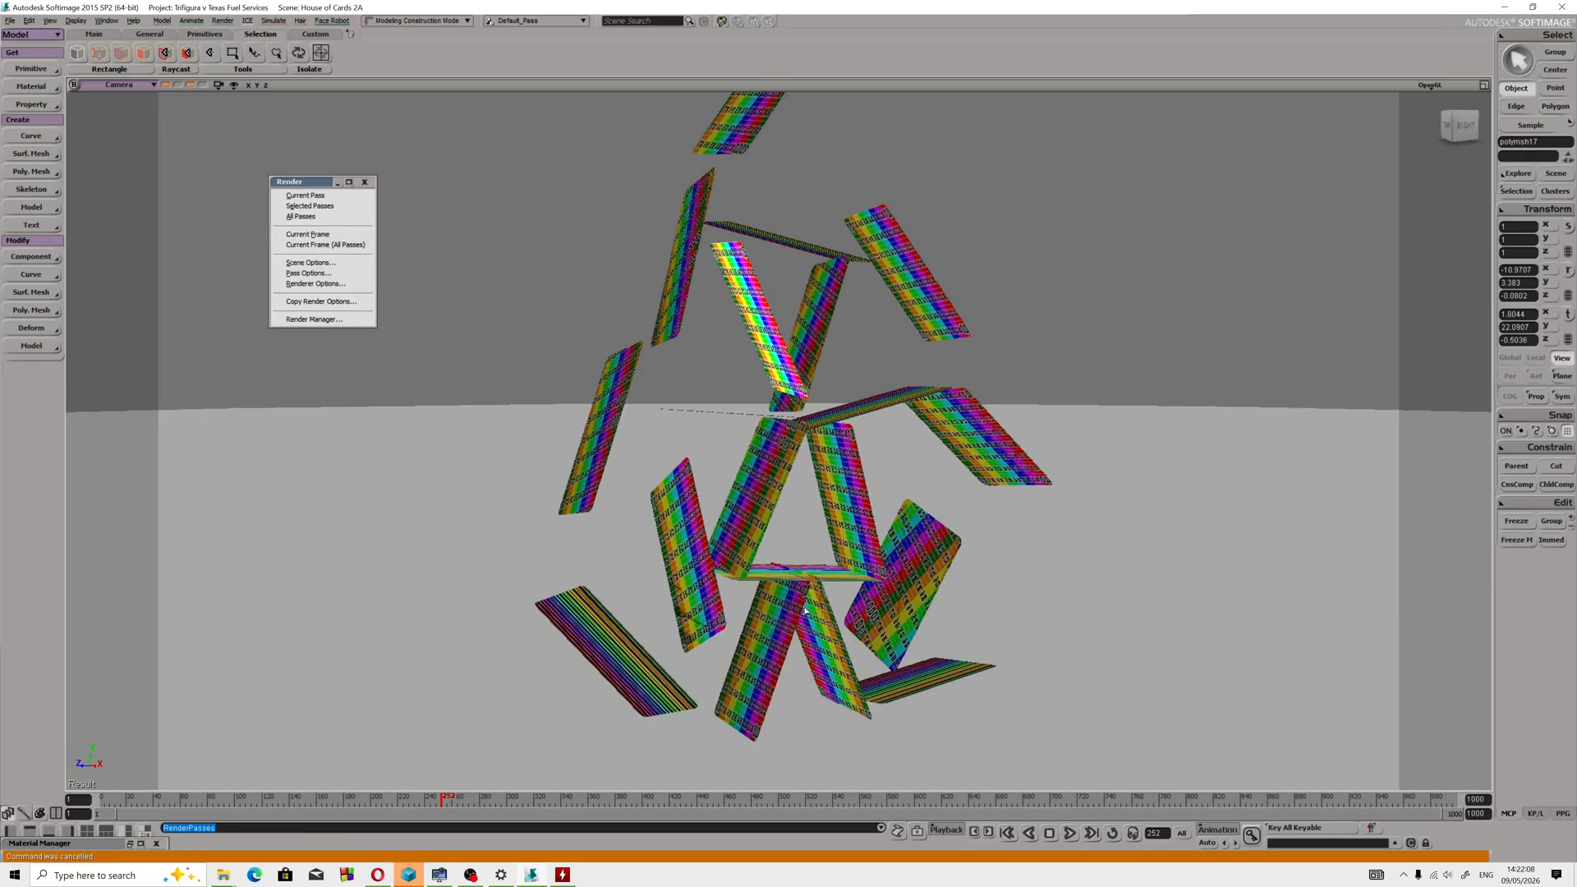
{"action": "left_click", "coordinate": [836, 624]}
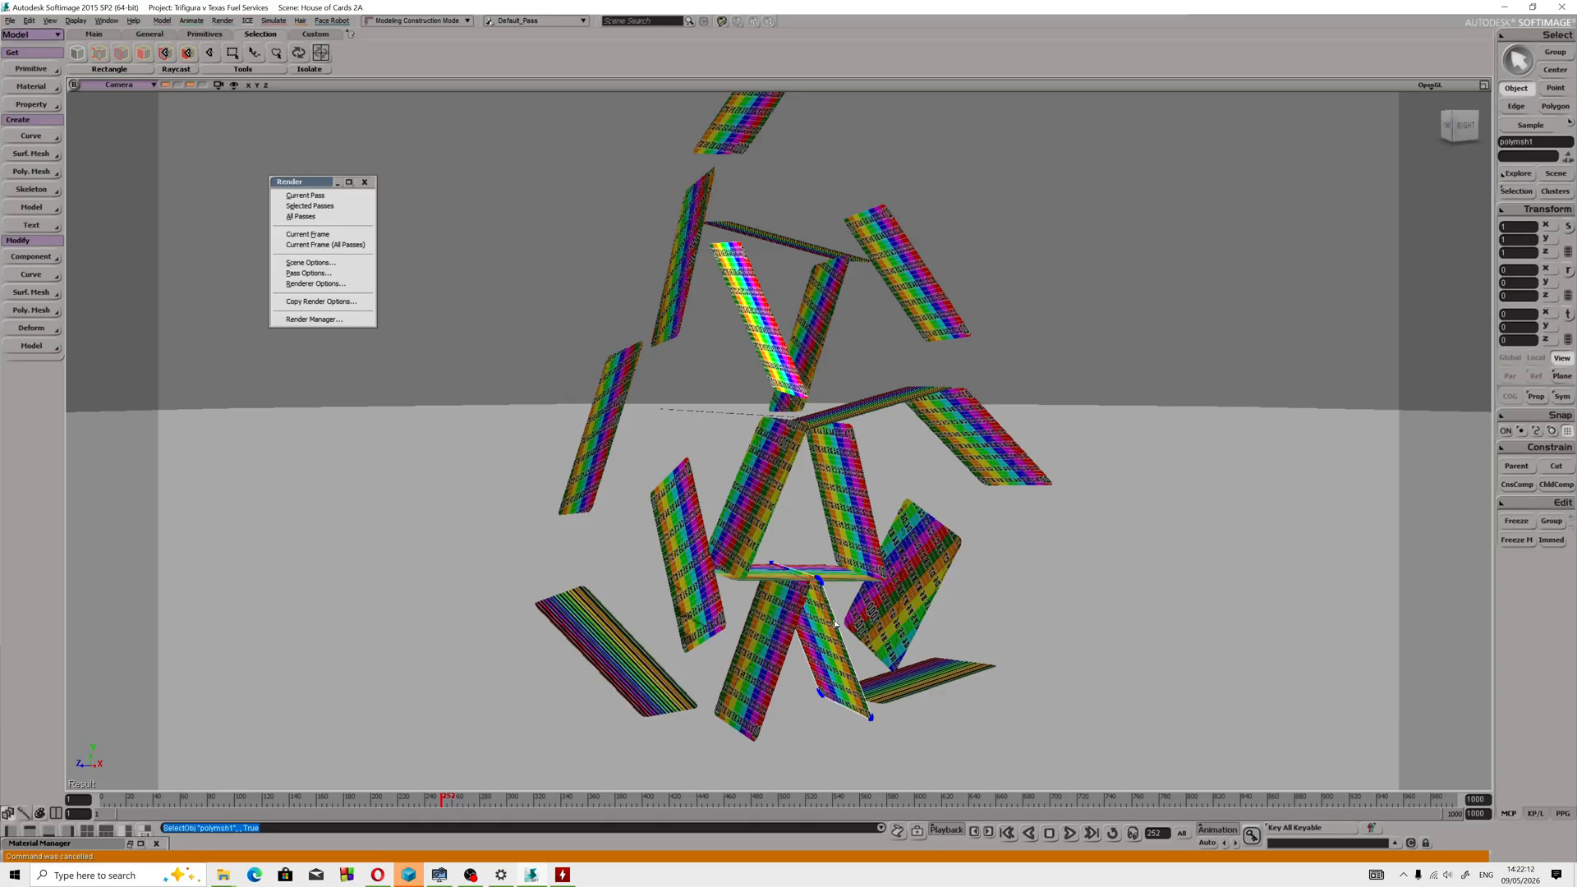
{"action": "key", "text": "s"}
{"action": "left_click_drag", "start_coordinate": [804, 574], "coordinate": [883, 557]}
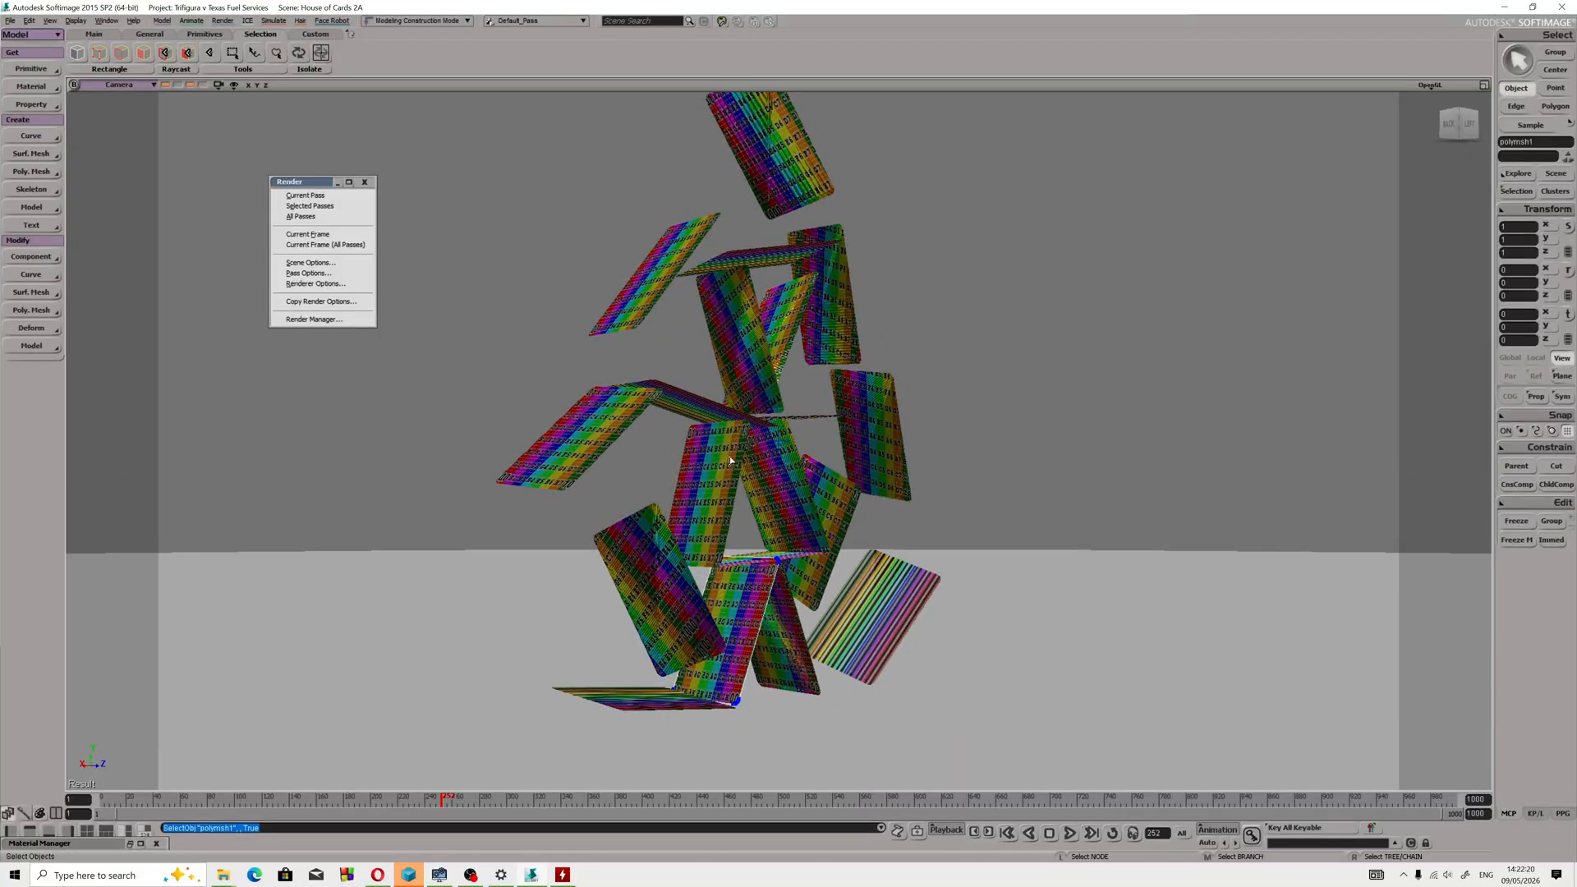
{"action": "scroll", "coordinate": [731, 462], "scroll_direction": "up", "scroll_amount": 1}
{"action": "scroll", "coordinate": [734, 472], "scroll_direction": "down", "scroll_amount": 1}
{"action": "left_click_drag", "start_coordinate": [937, 485], "coordinate": [680, 653]}
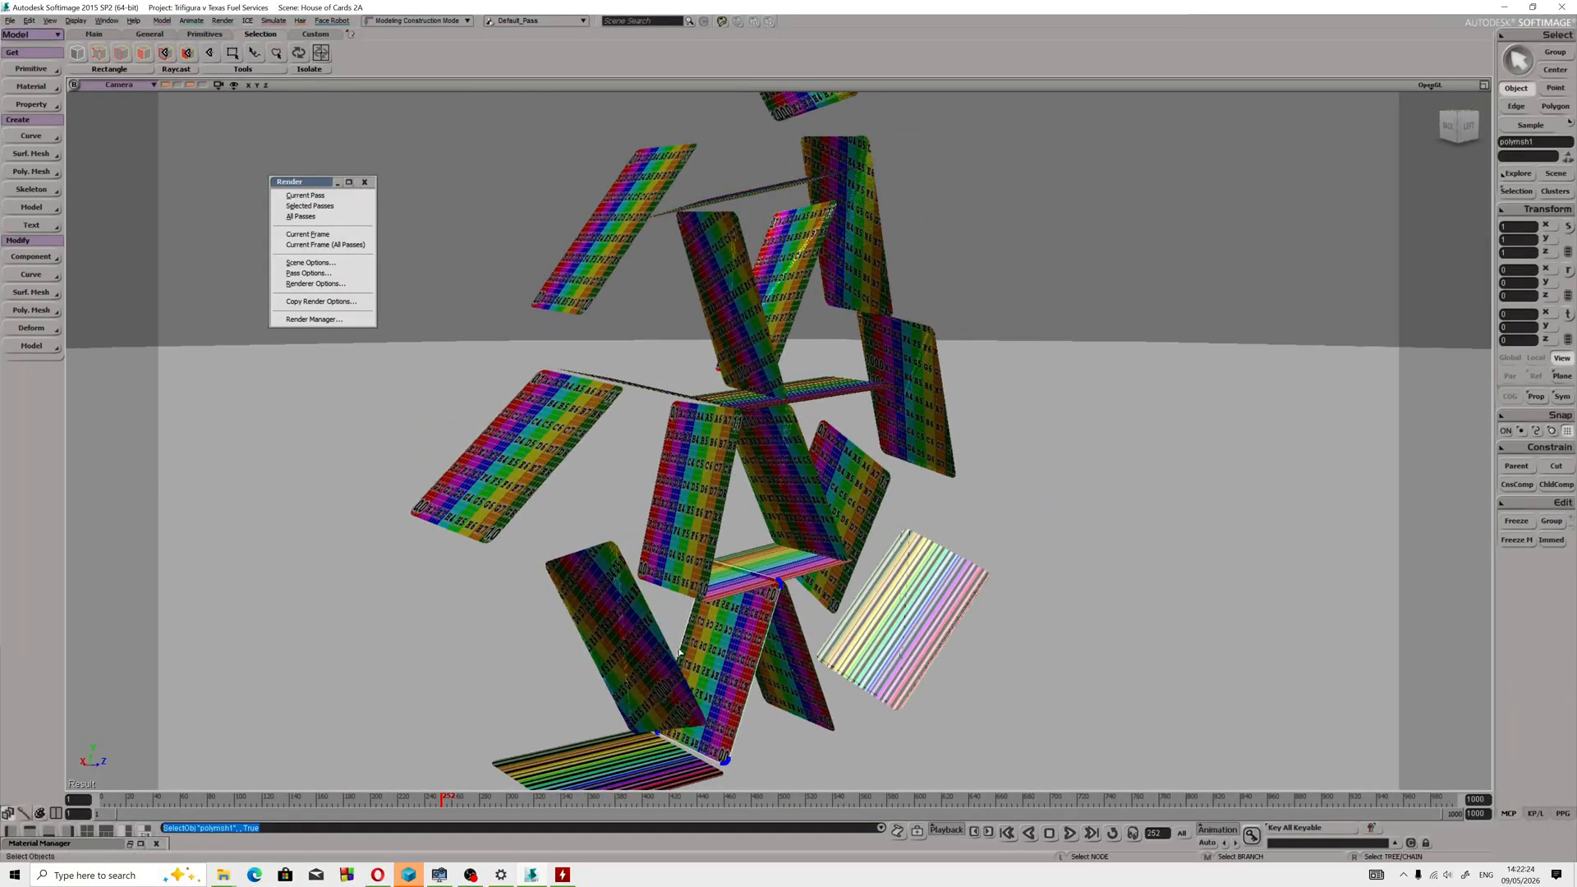